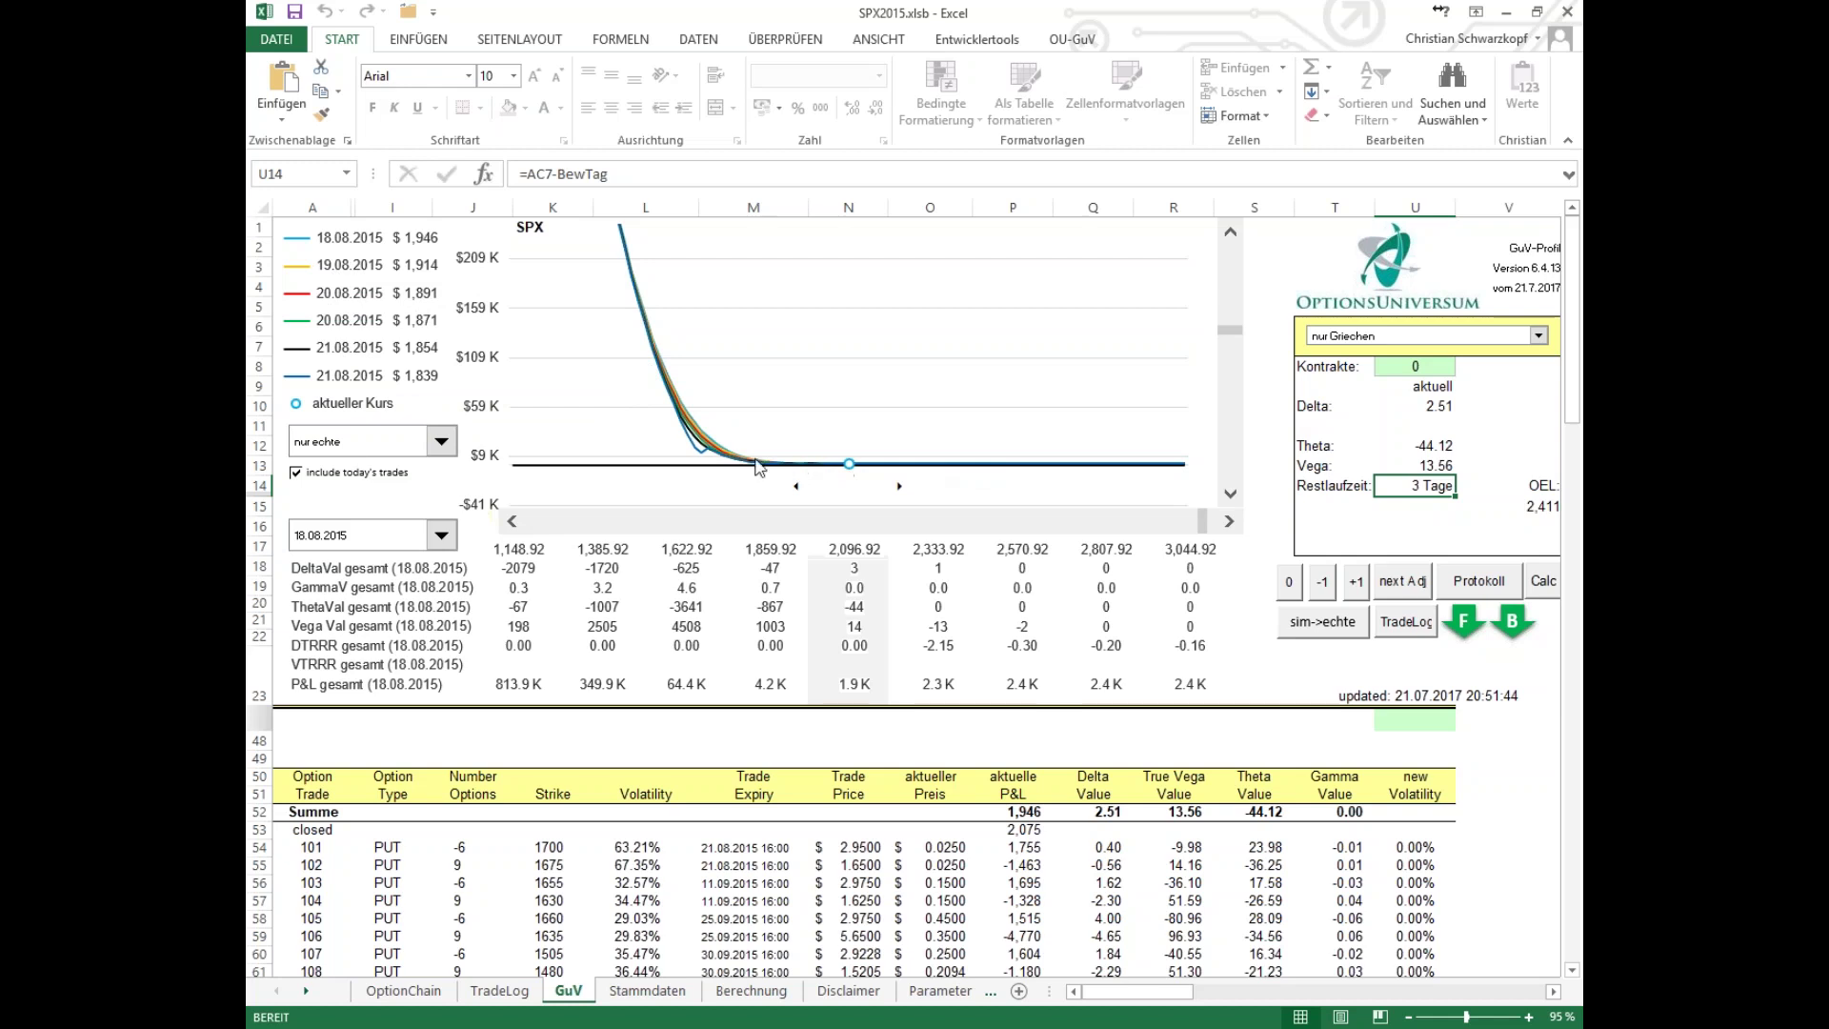
Step: Examine the SPX payoff curve for 18.08.2015 together with the OEL value and the total current P&L
mouse_move(659, 354)
mouse_move(854, 493)
mouse_move(678, 408)
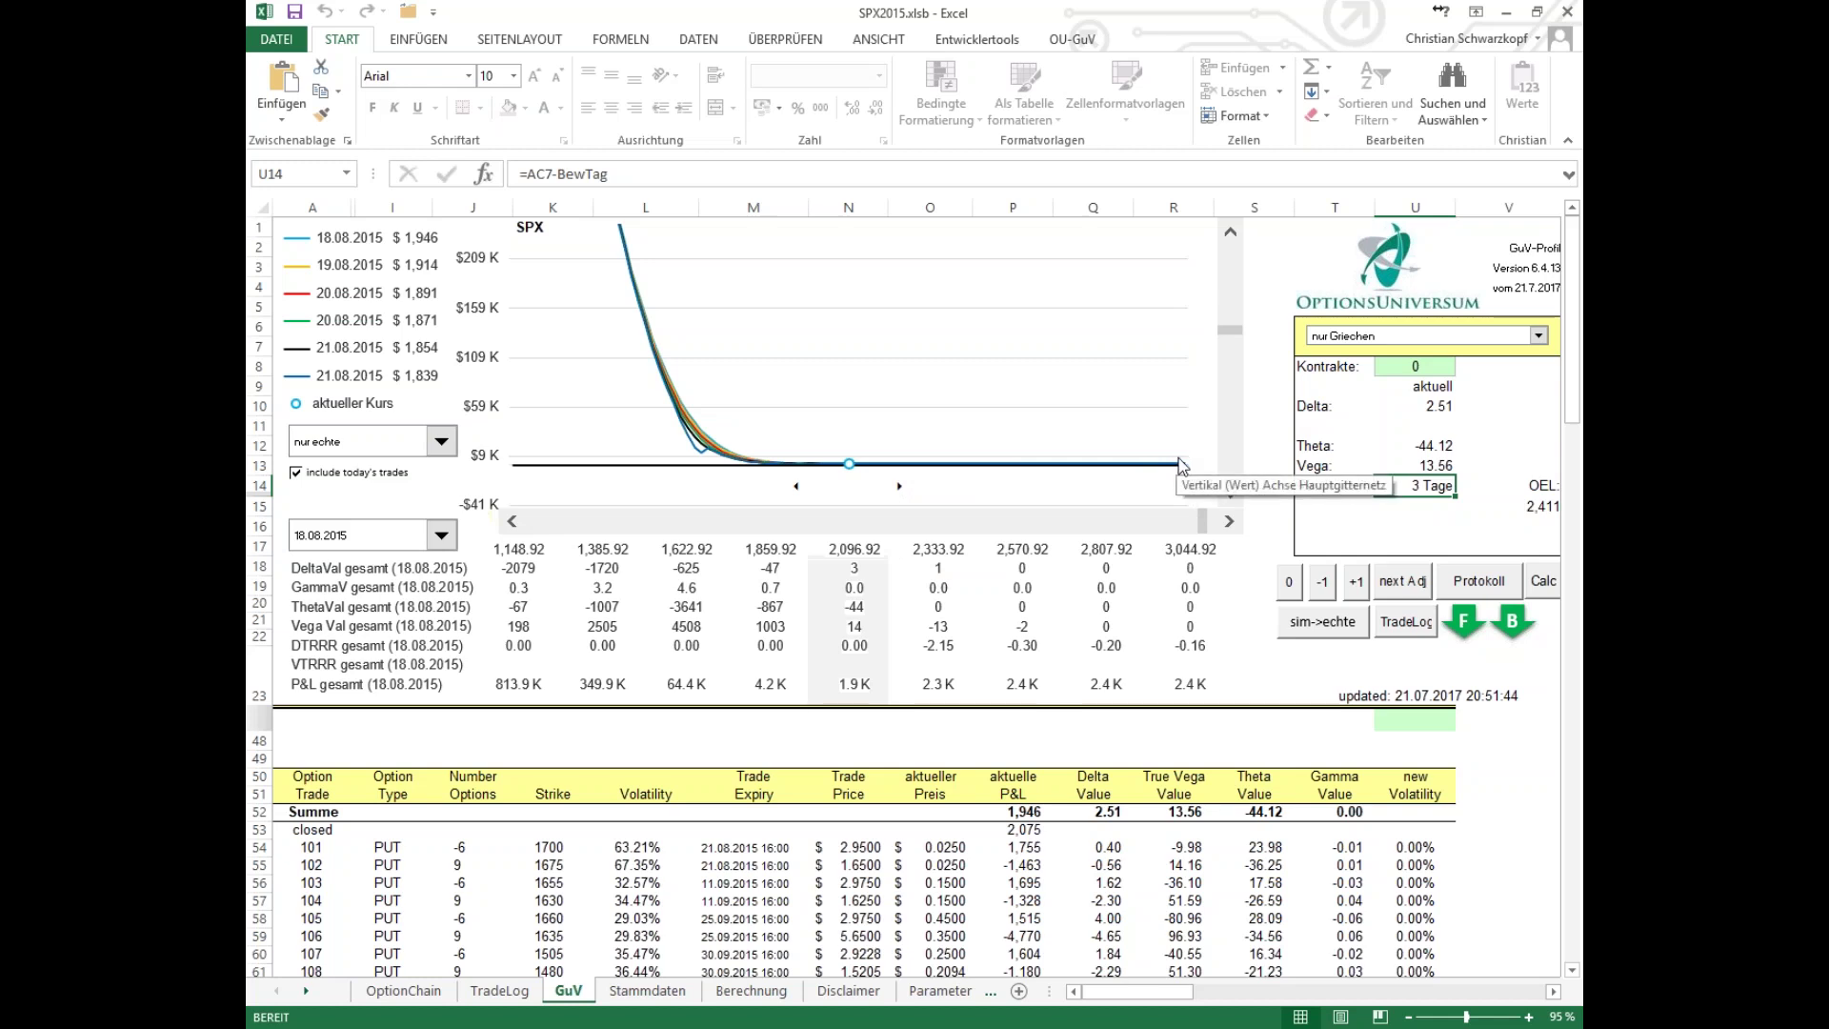
left_click(1535, 508)
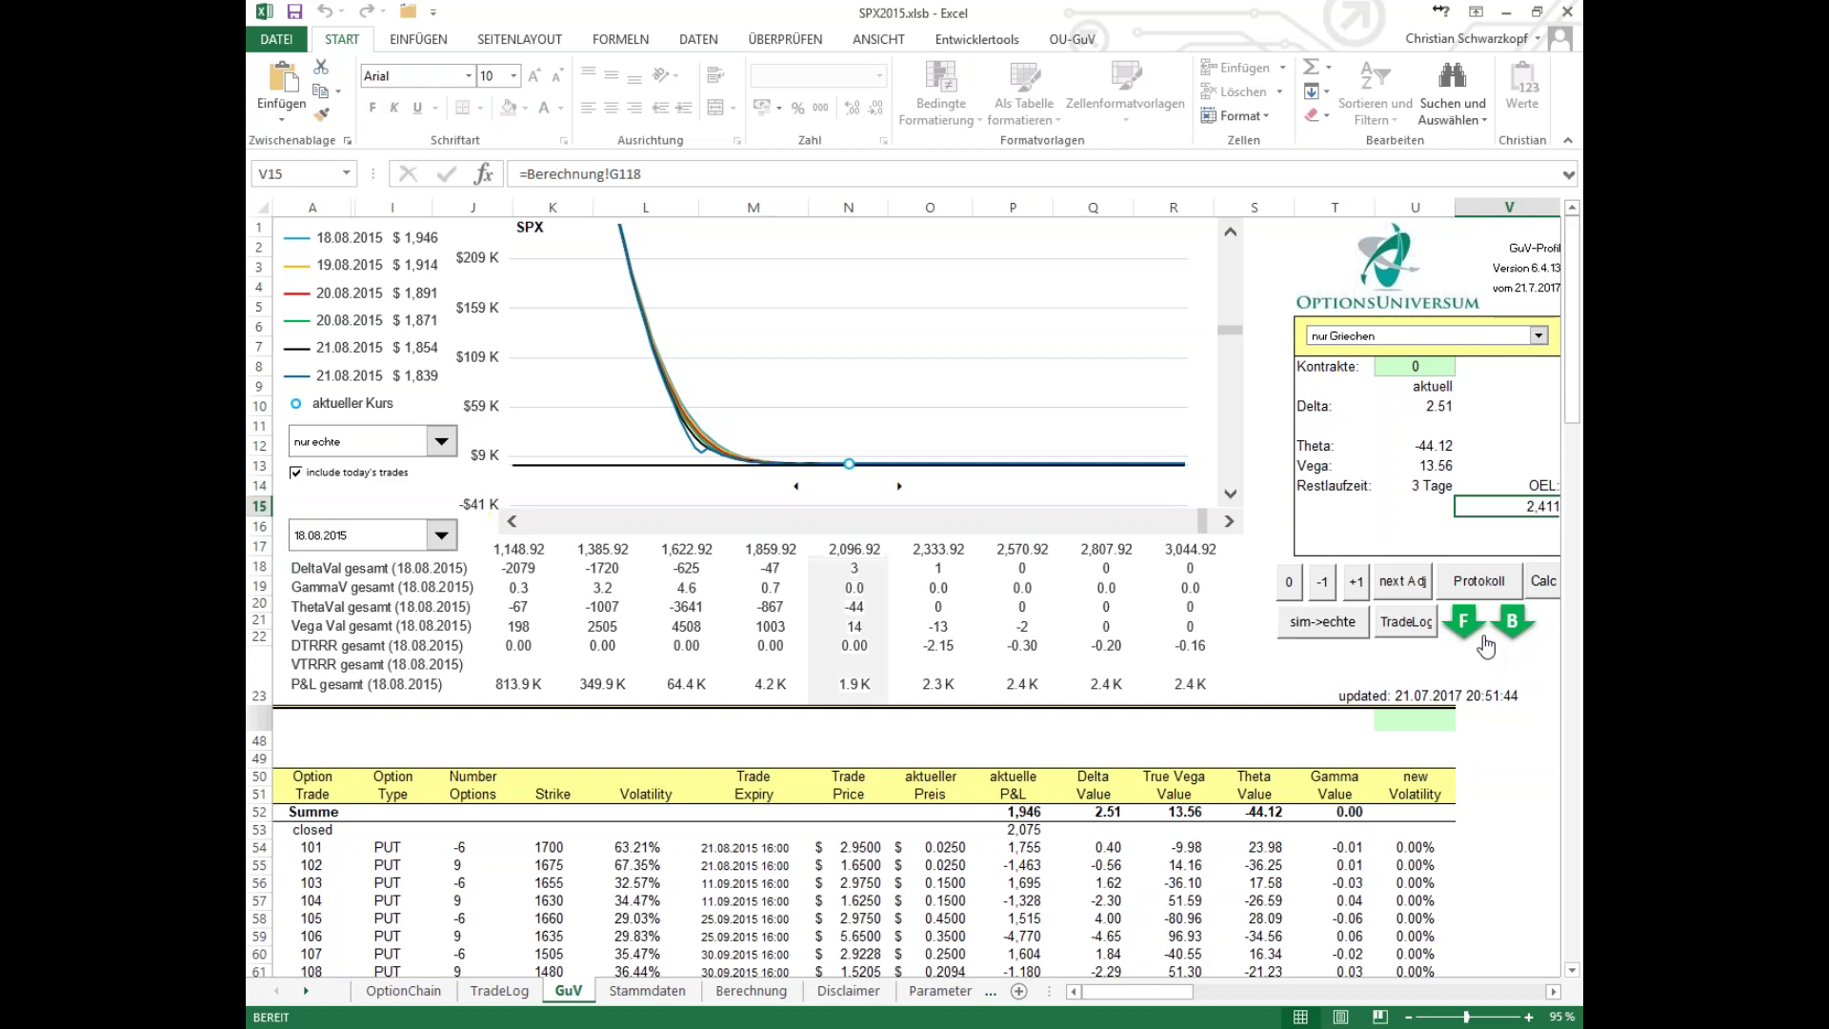
left_click(1031, 812)
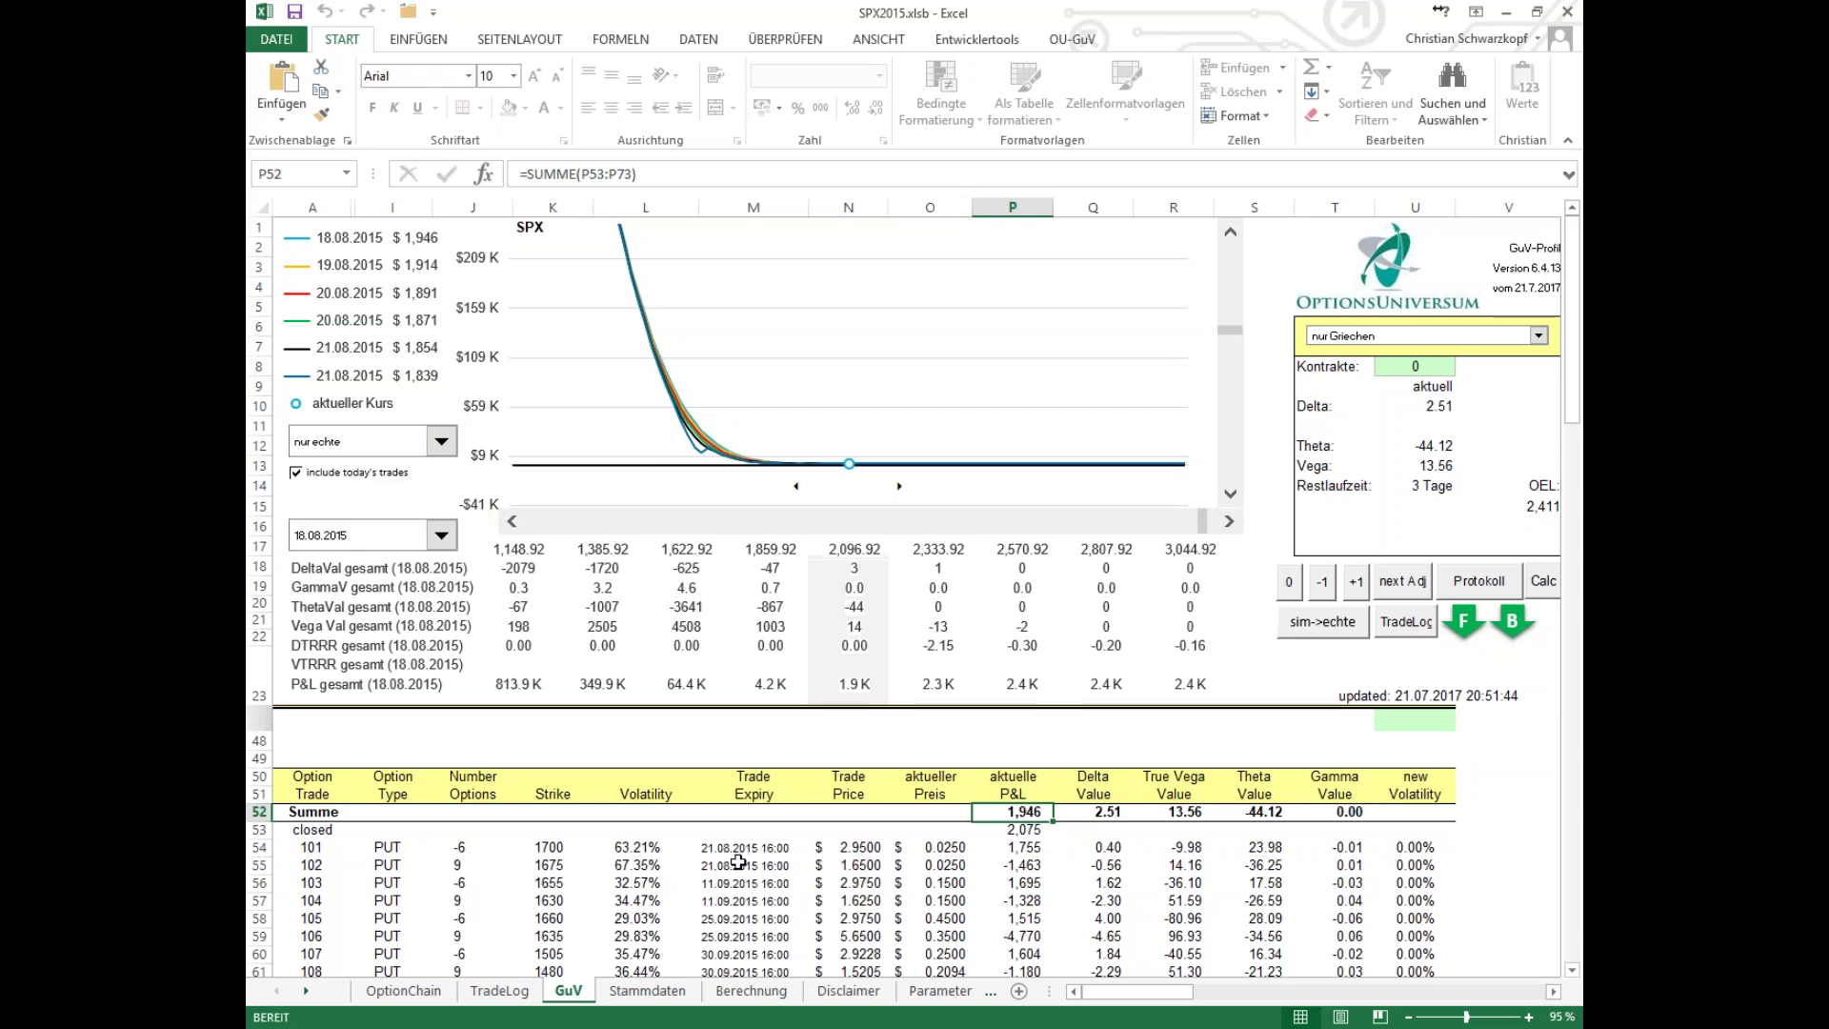
Step: Examine the option quantities of trades 101 to 119, the volatilities and the expiry dates of trades 101 and 102
scroll(738, 862, "down", 7)
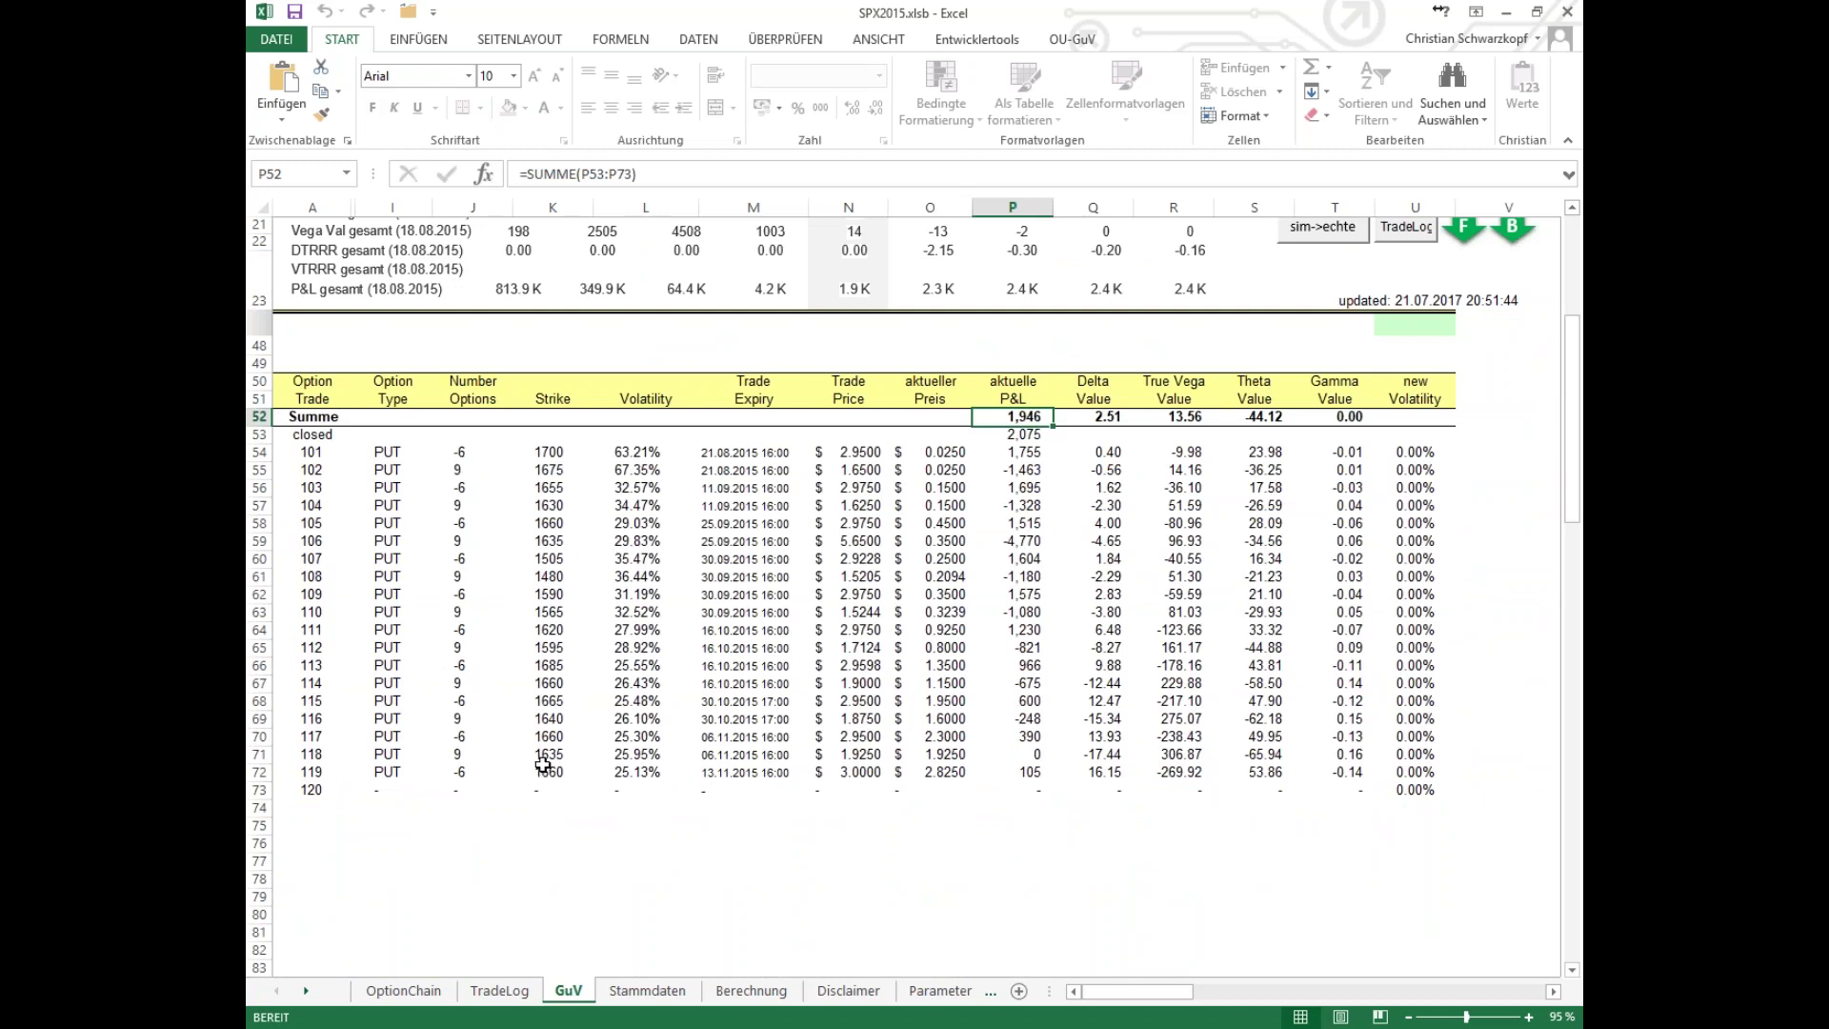
left_click_drag(467, 449, 462, 773)
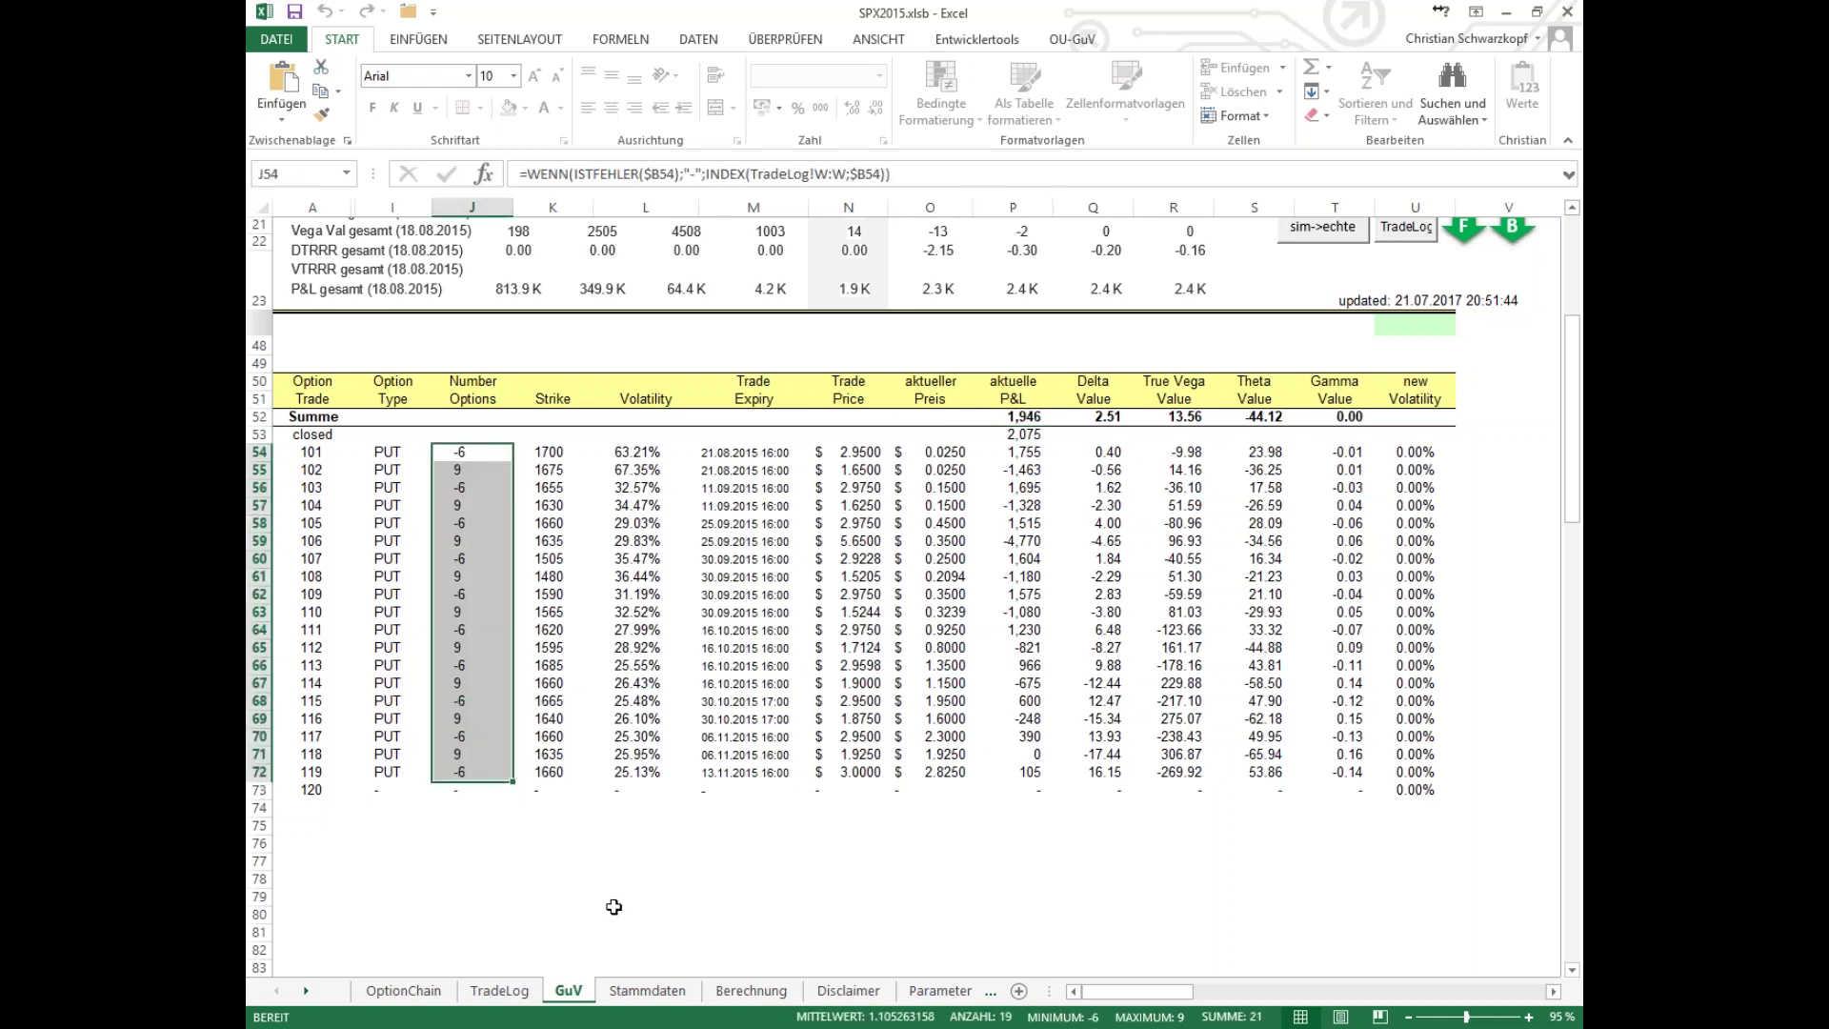
left_click(477, 703)
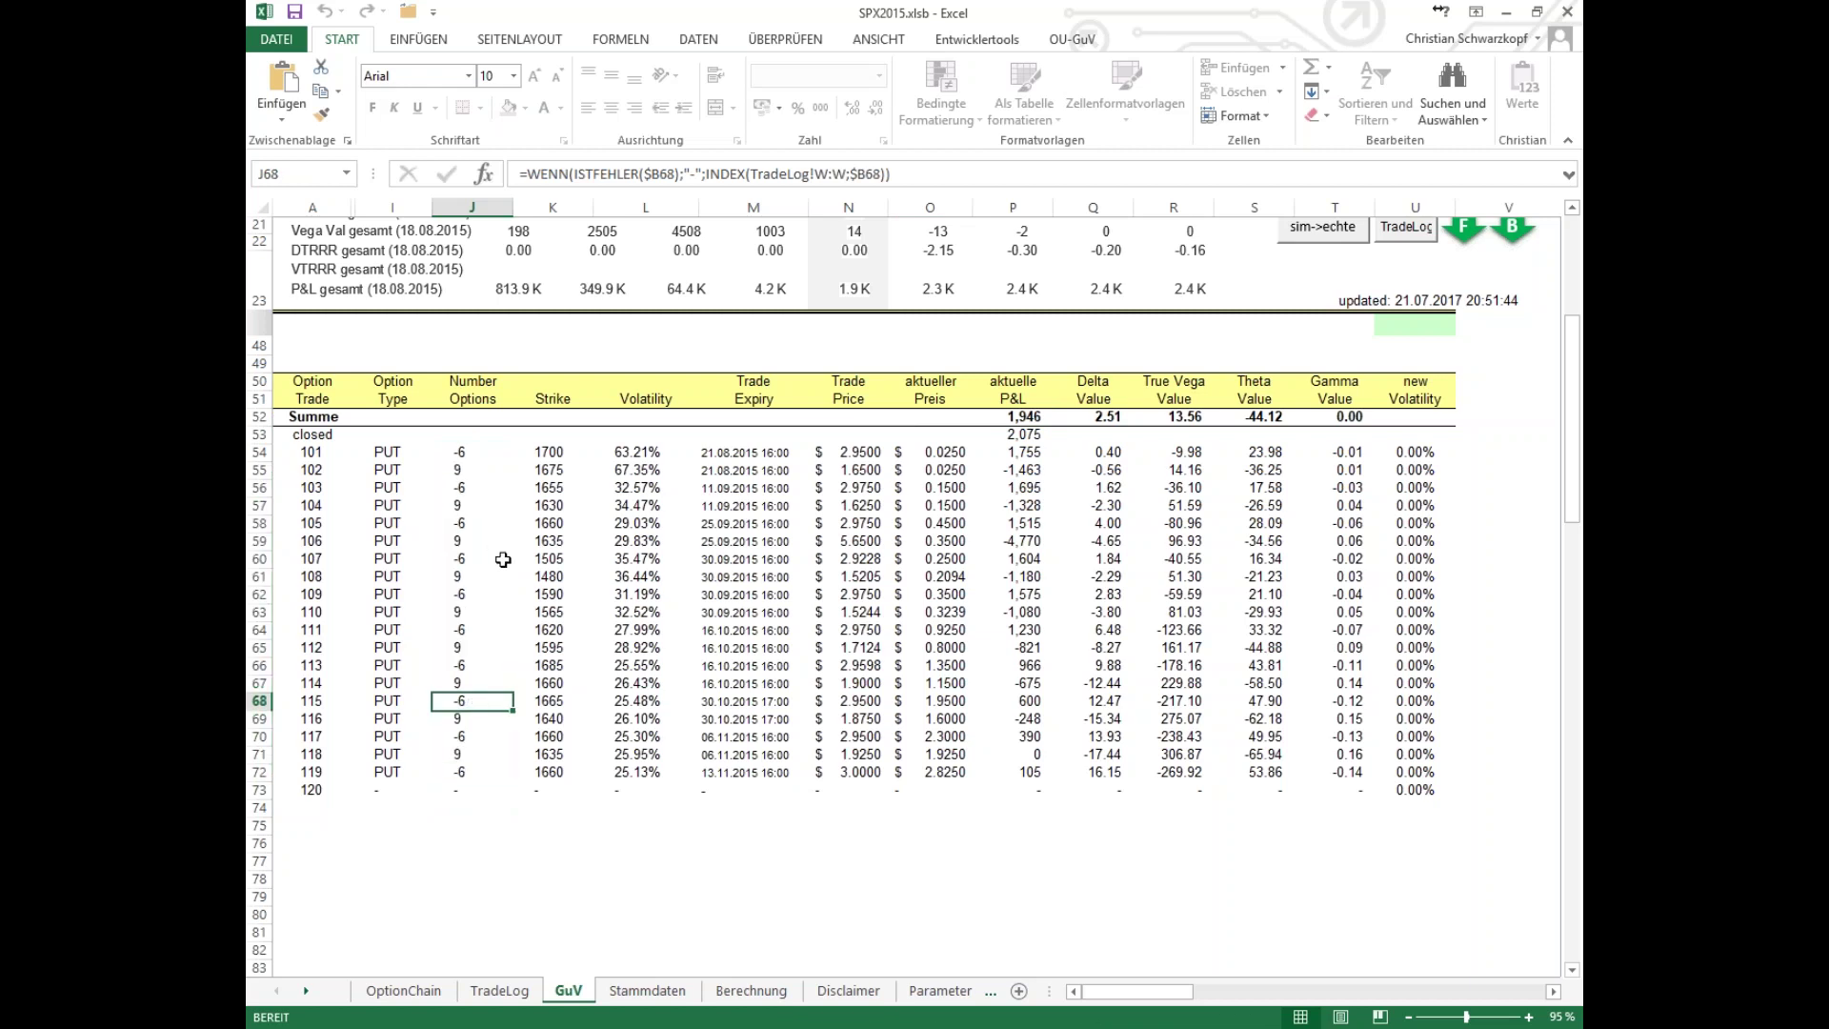
scroll(503, 560, "up", 2)
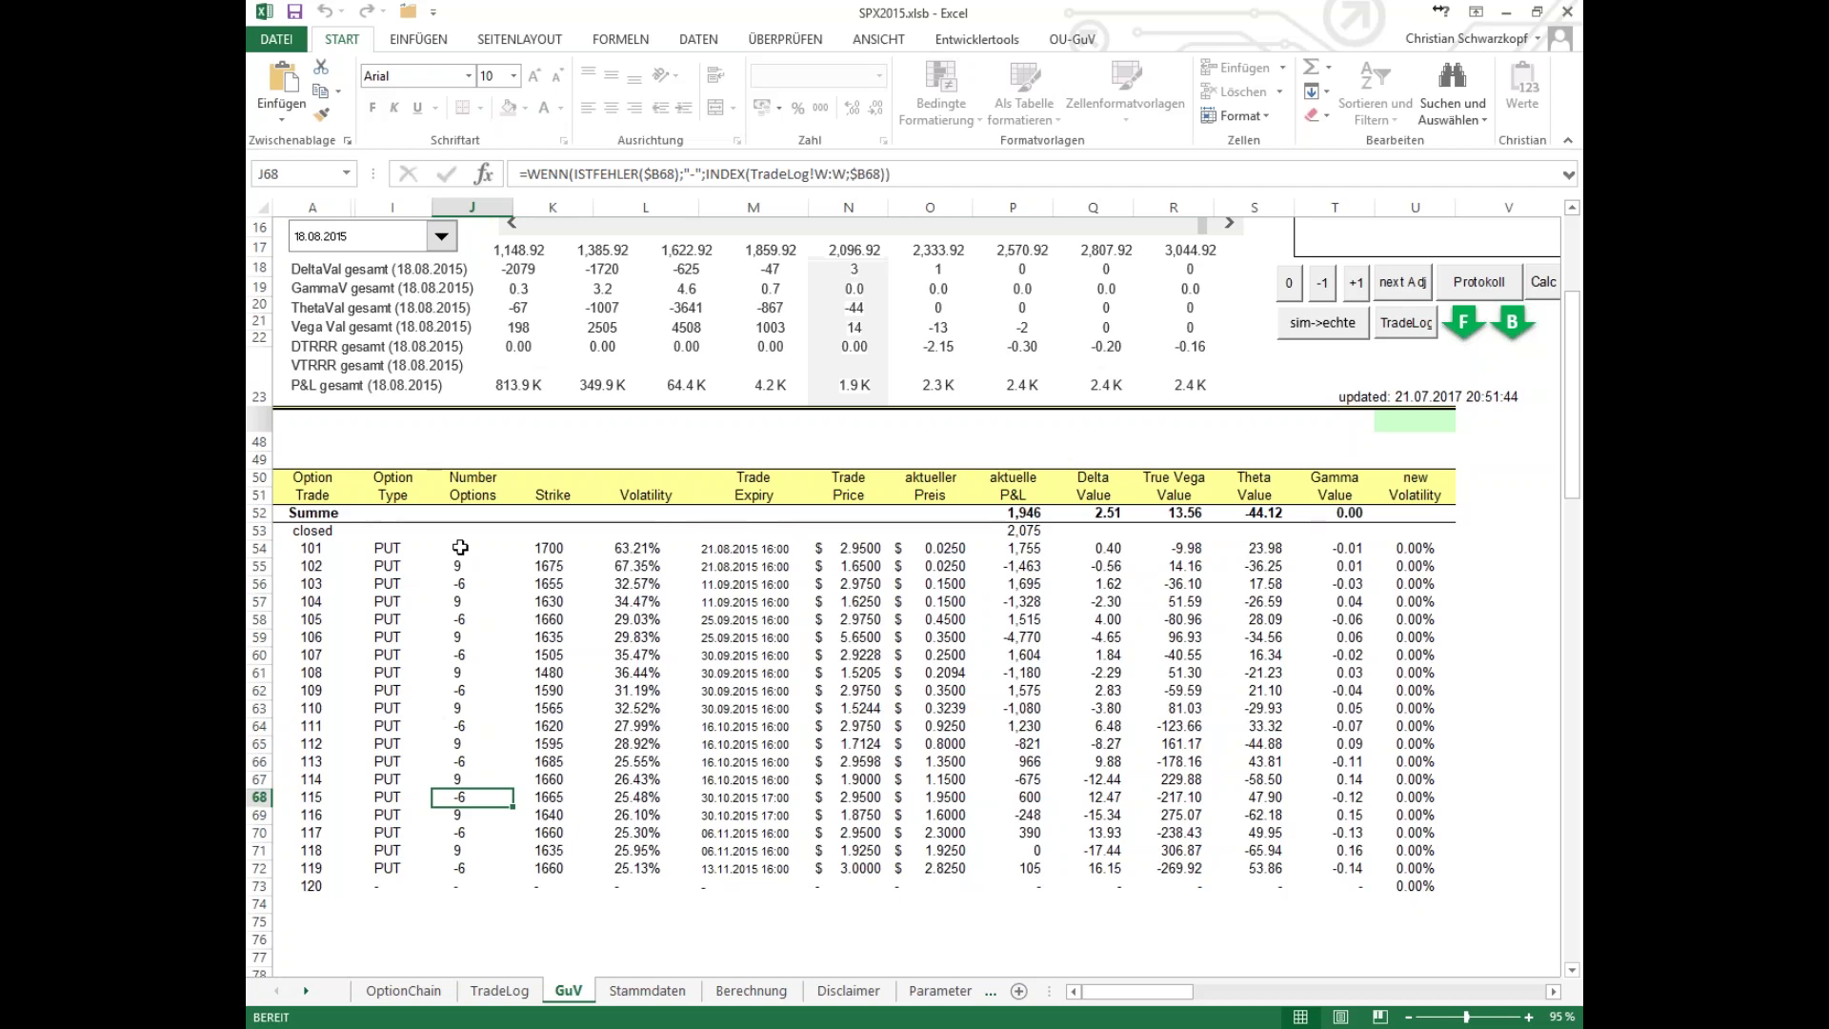
left_click_drag(460, 547, 460, 566)
left_click(463, 548)
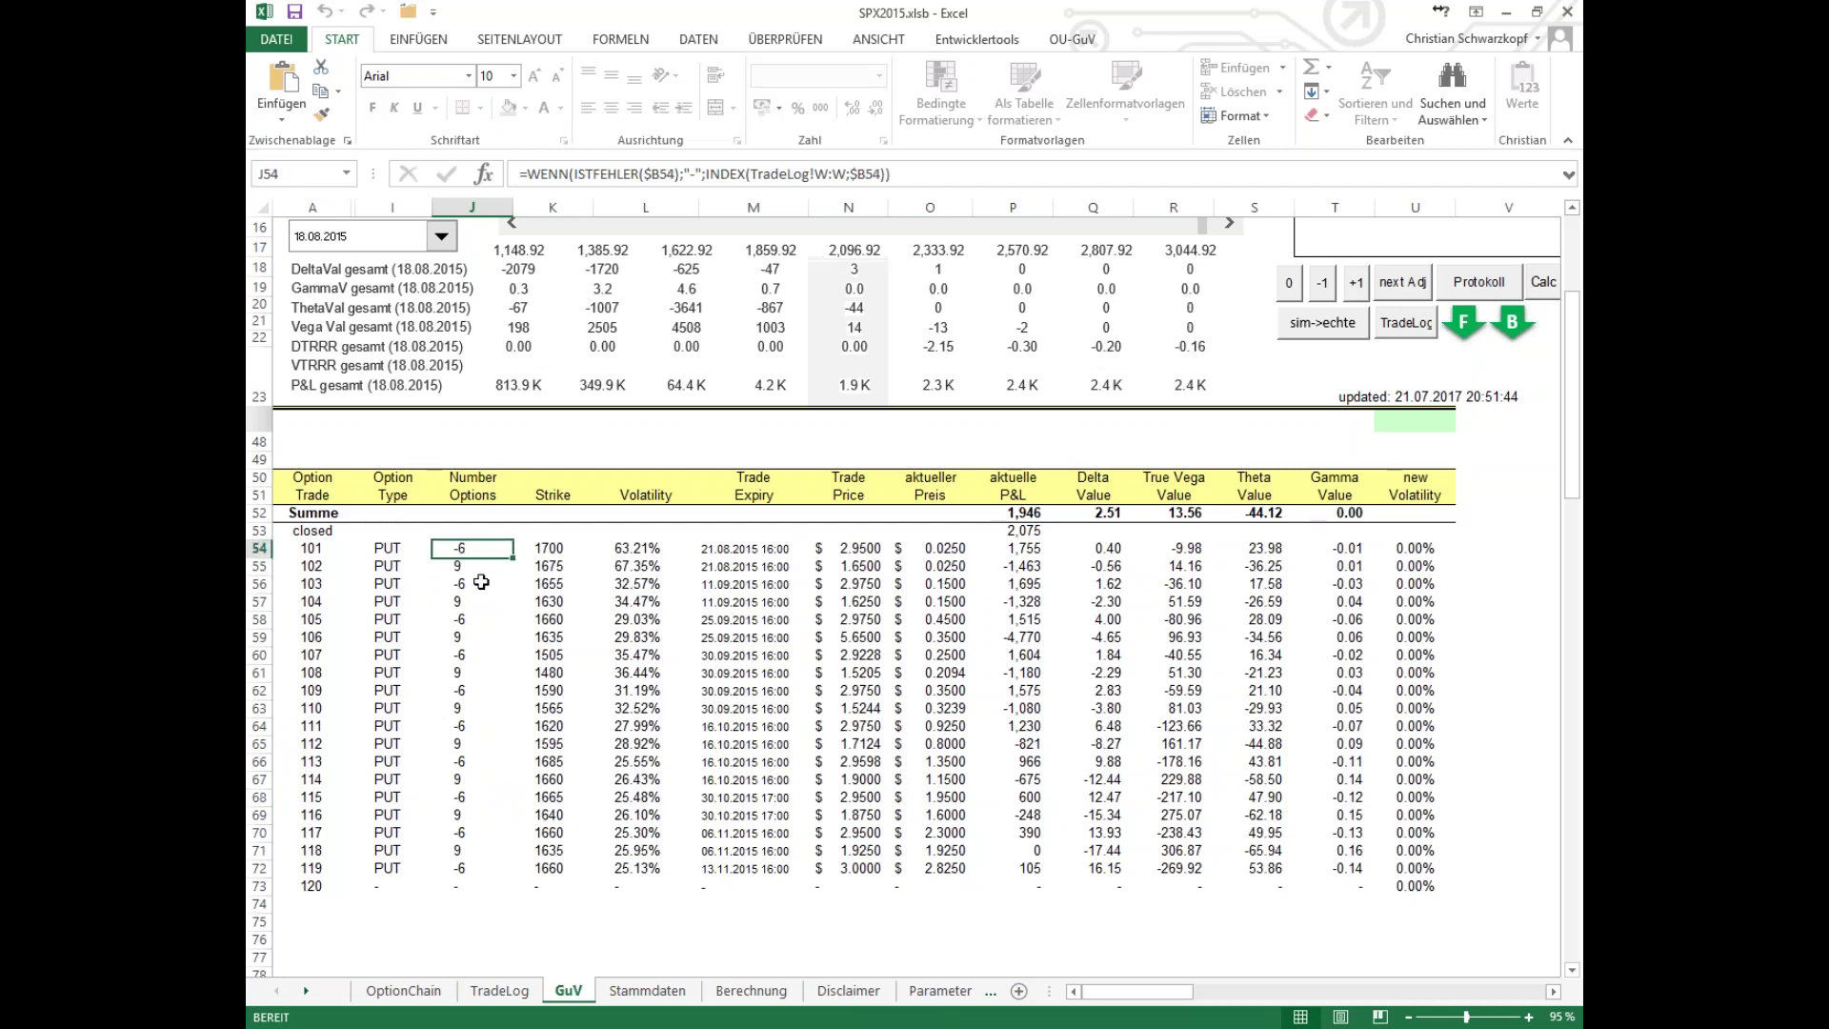
left_click_drag(467, 568, 469, 851)
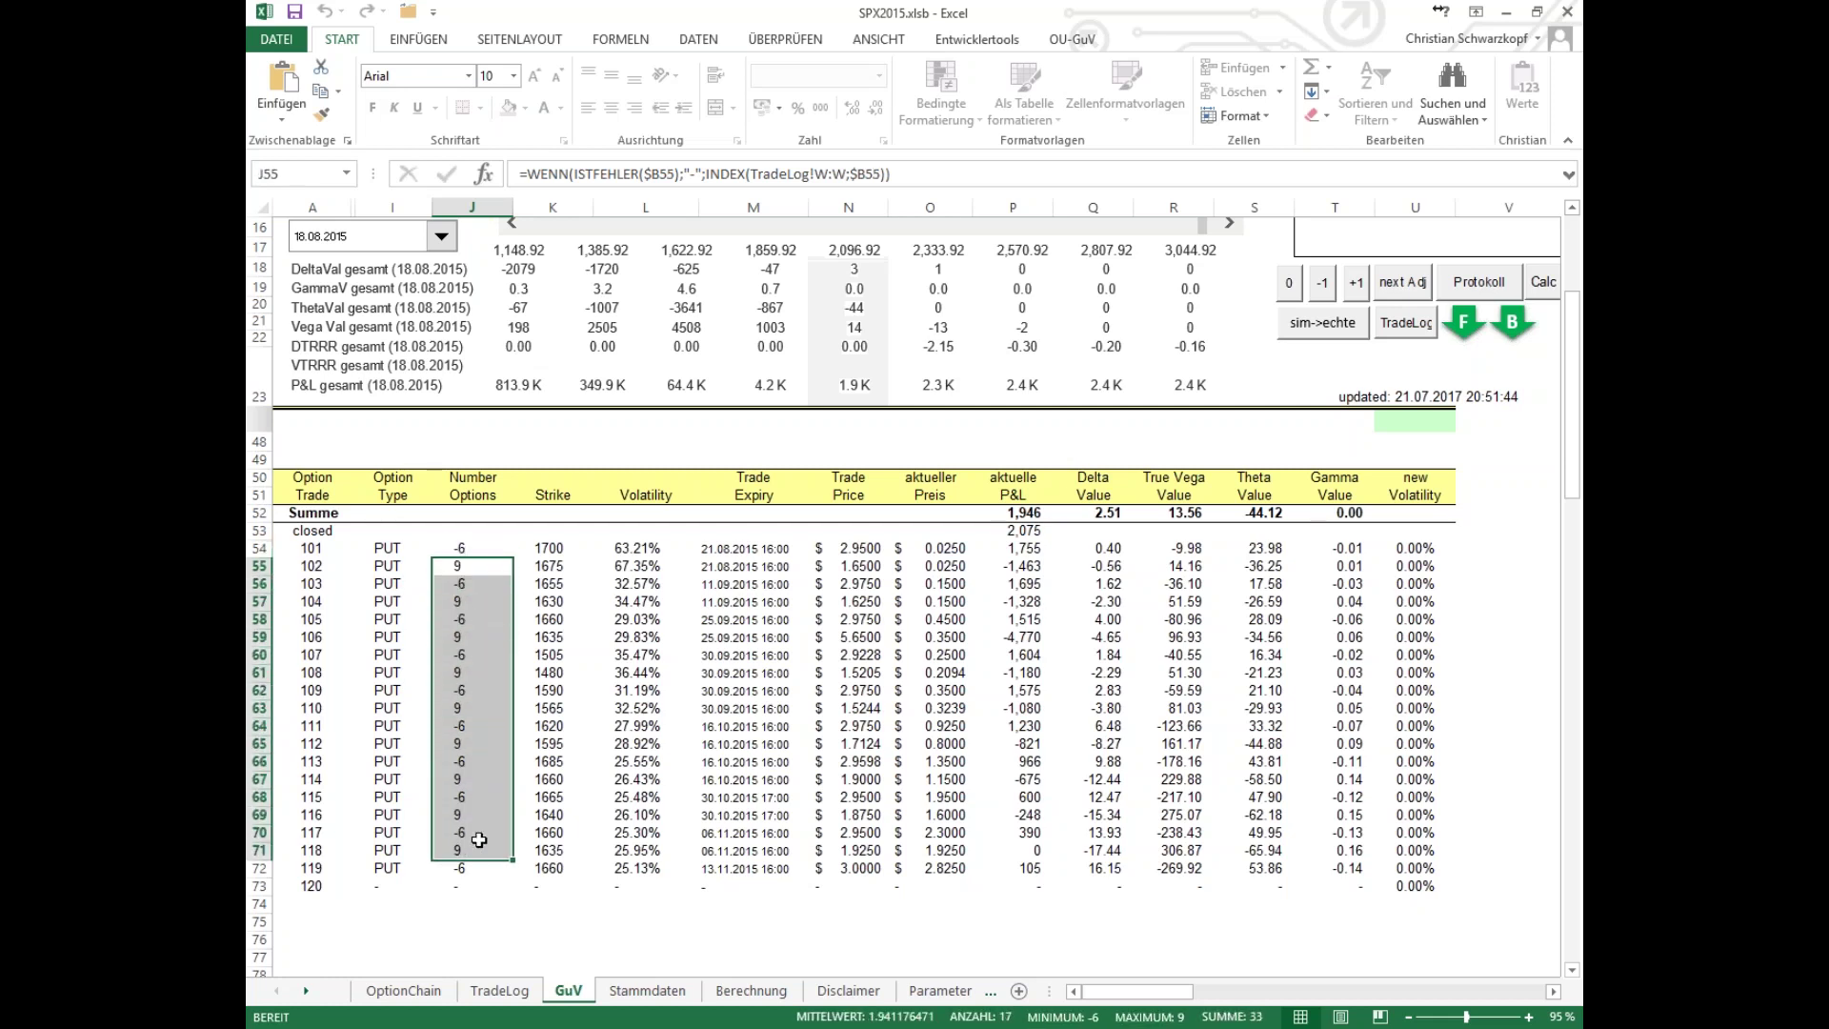
left_click(645, 791)
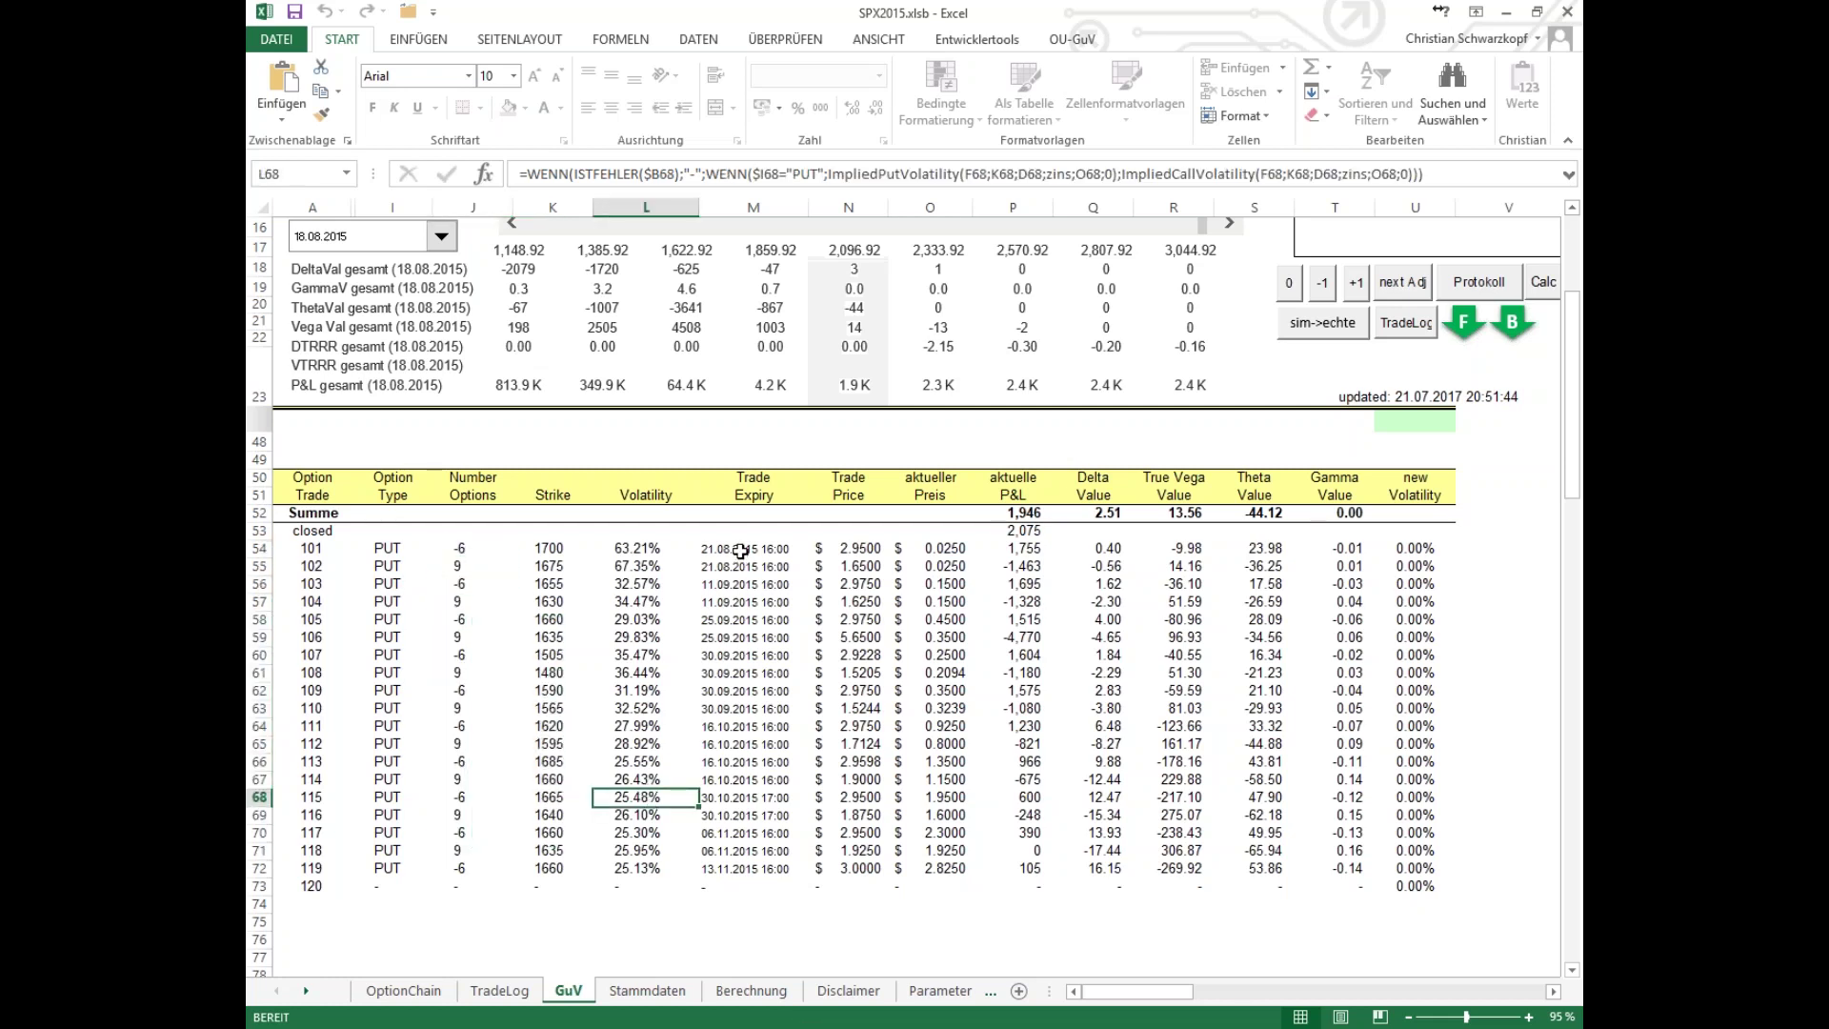
mouse_move(740, 550)
left_mouse_down()
mouse_move(733, 854)
mouse_move(740, 568)
left_mouse_up()
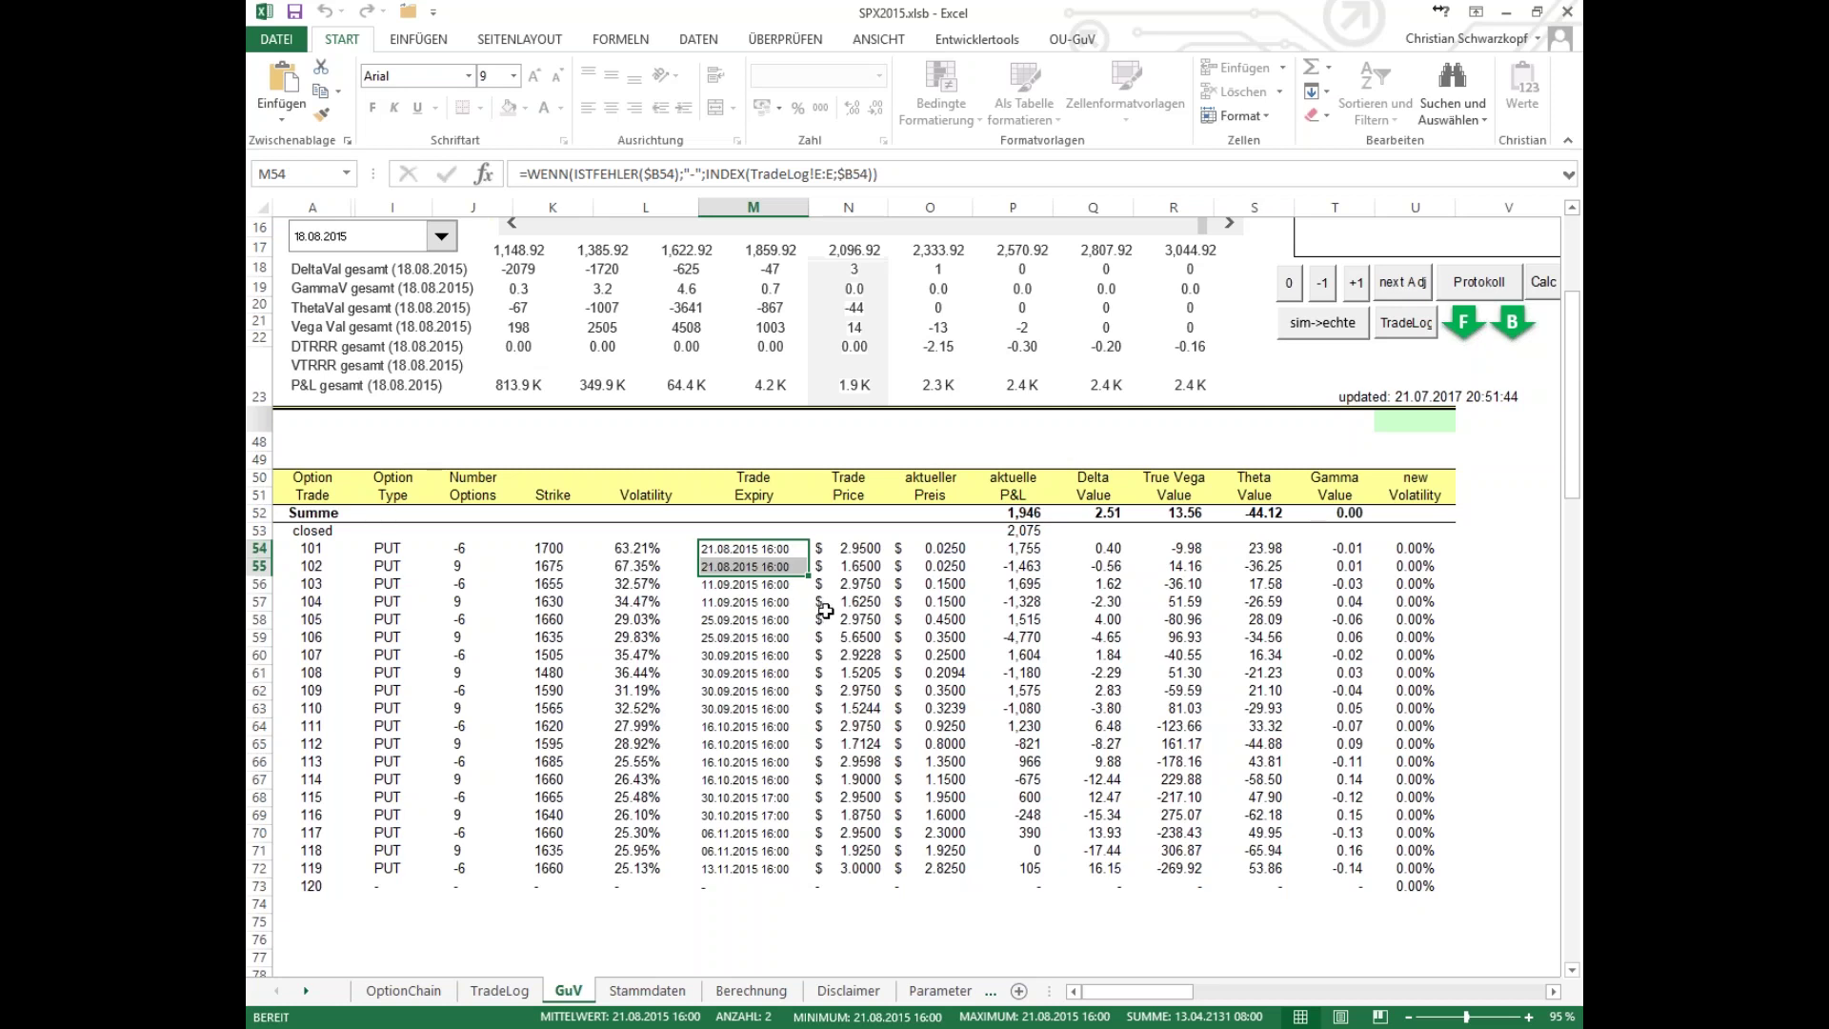
scroll(825, 610, "up", 5)
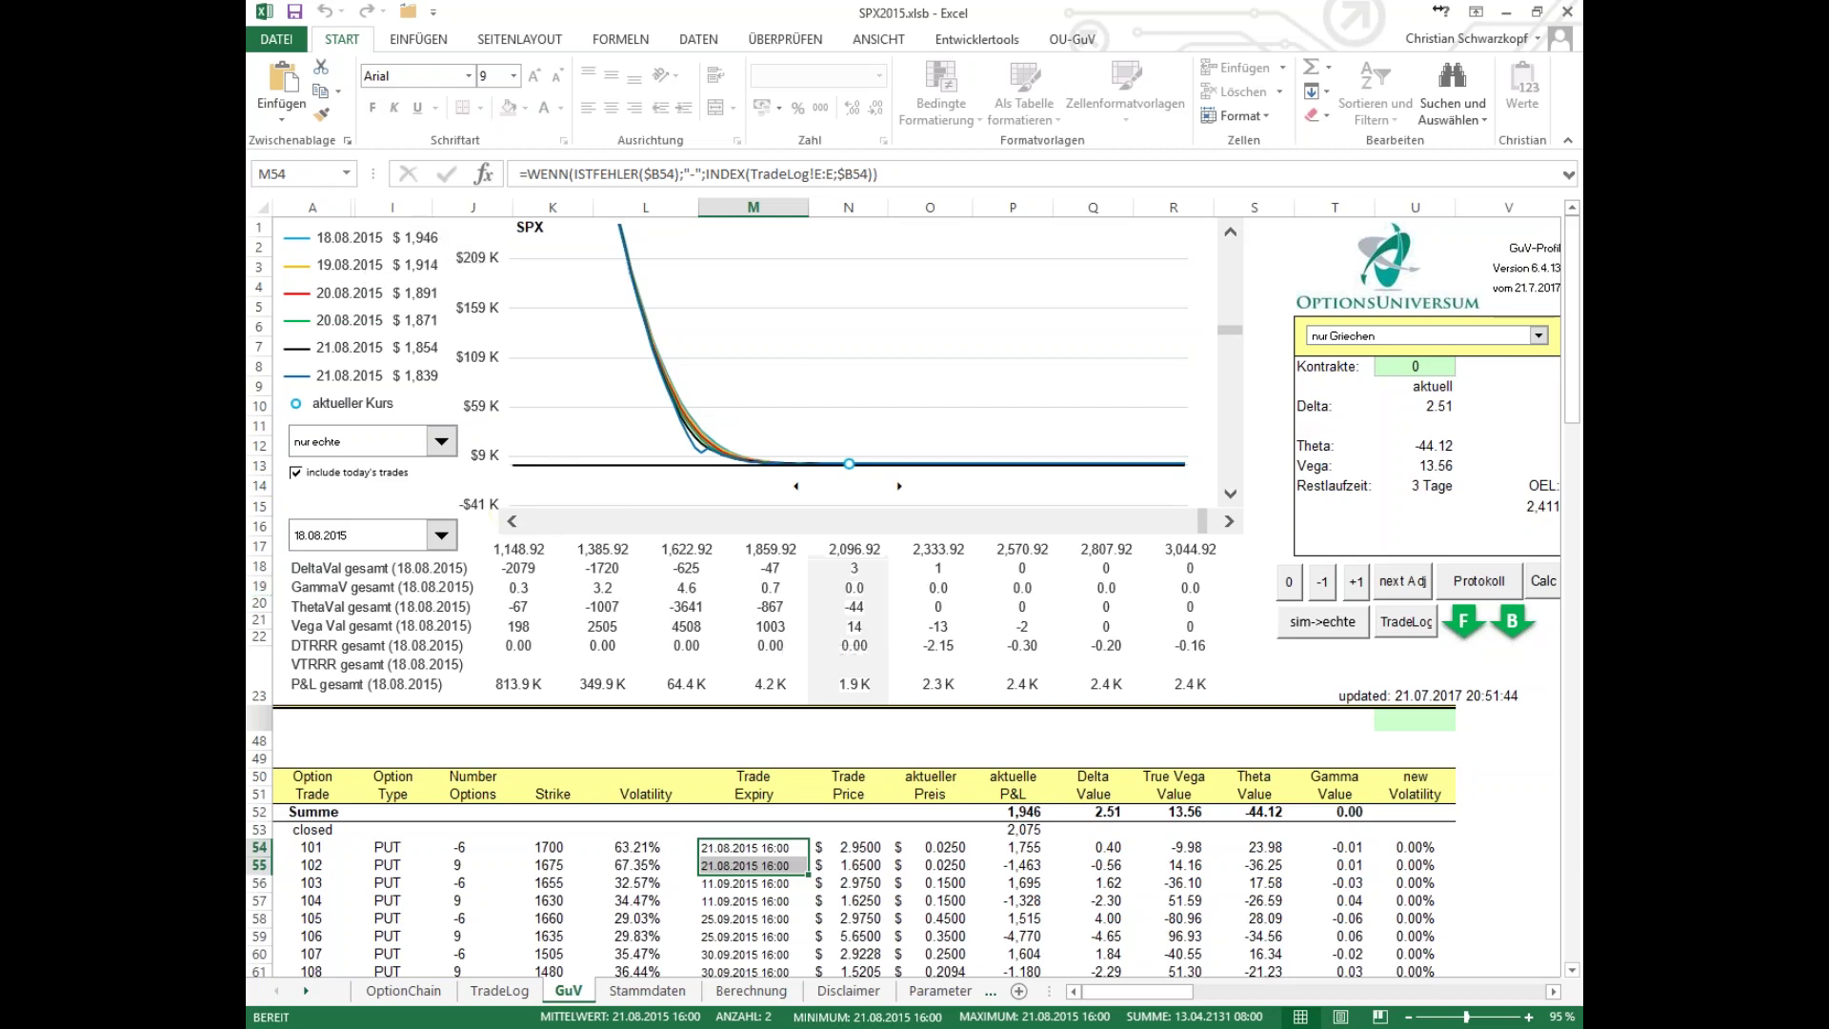
Step: Switch to the TD Ameritrade charting platform, load the SPX chart and zoom in on August to September 2015
key("alt+Tab")
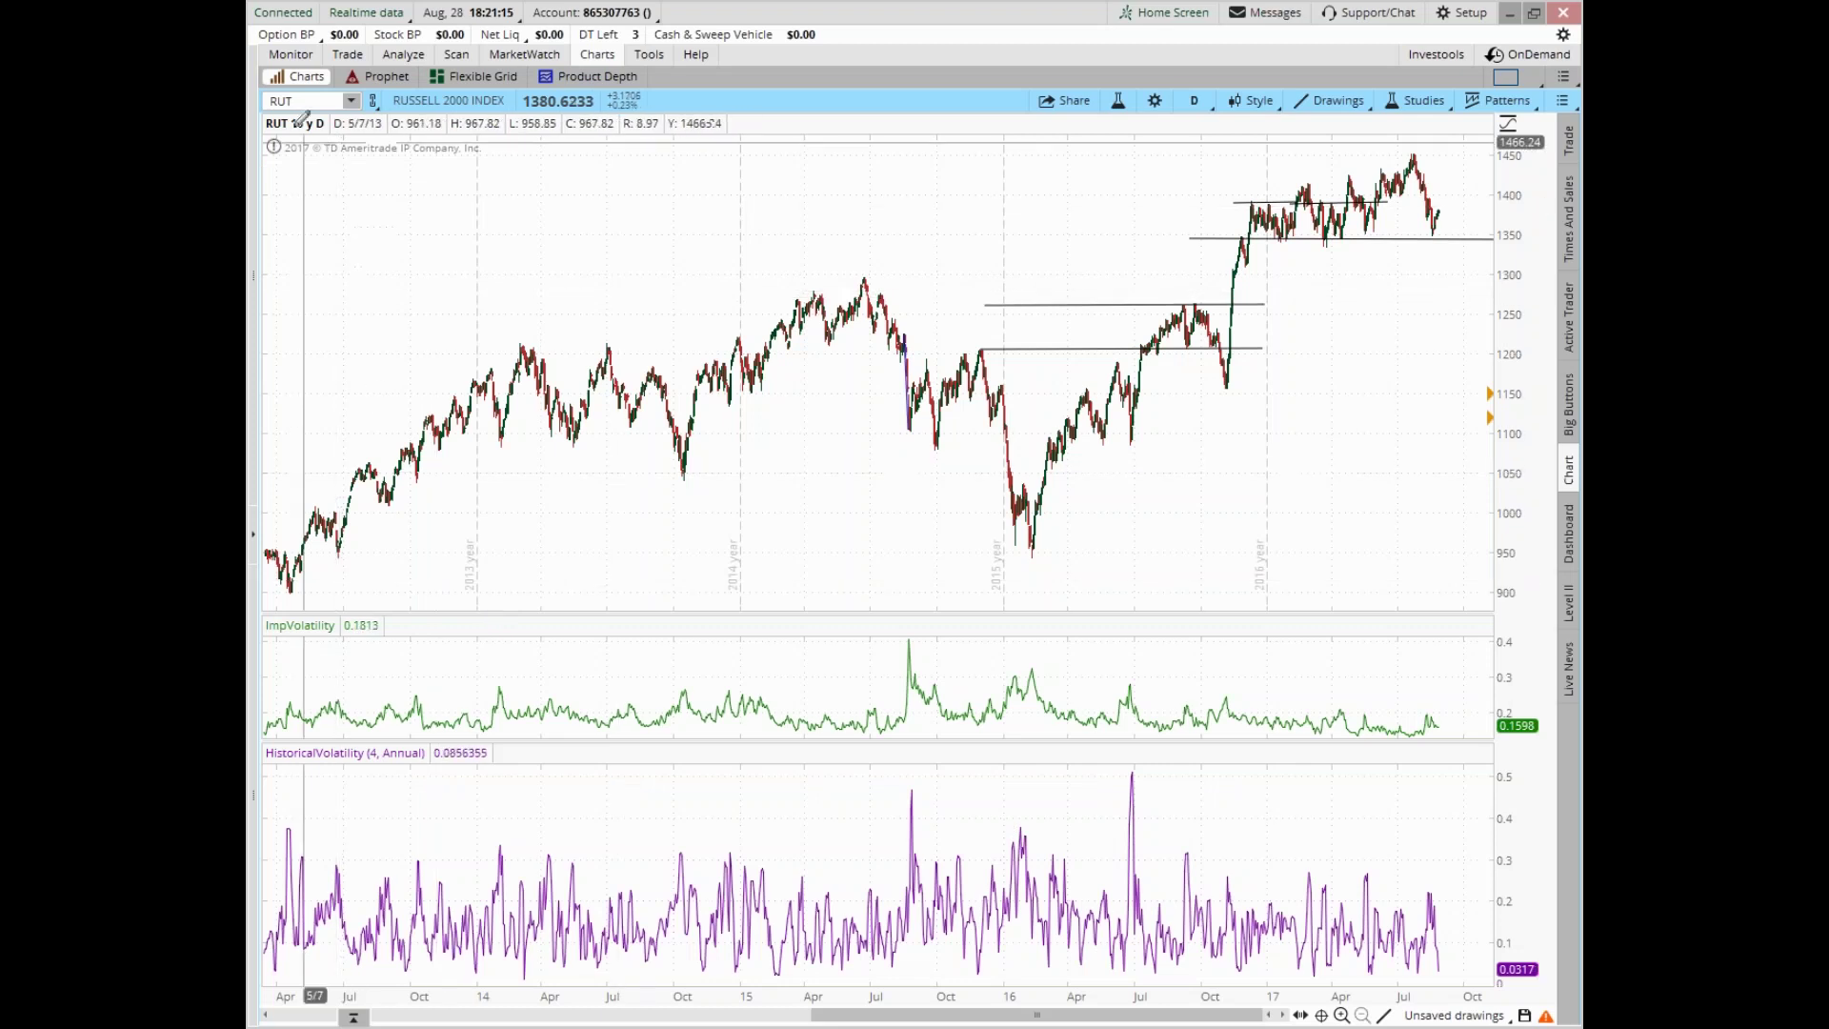
left_click(266, 101)
type("SPX")
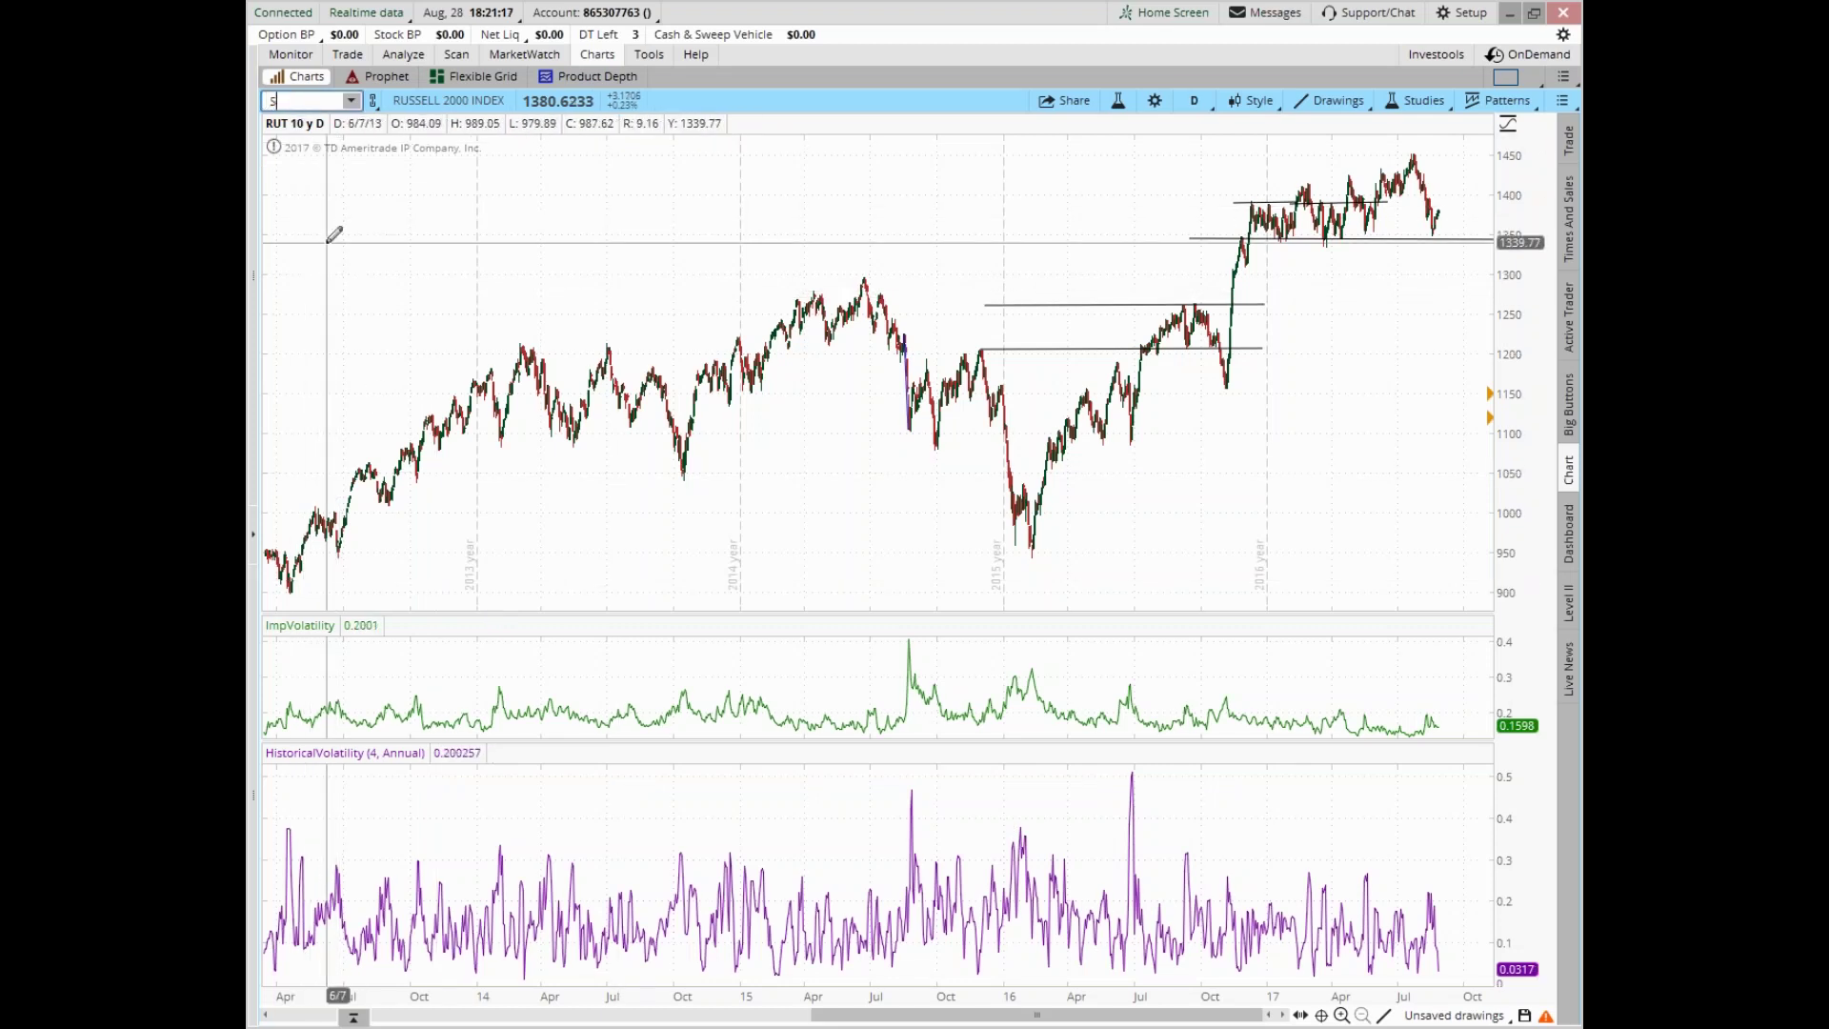
key("Return")
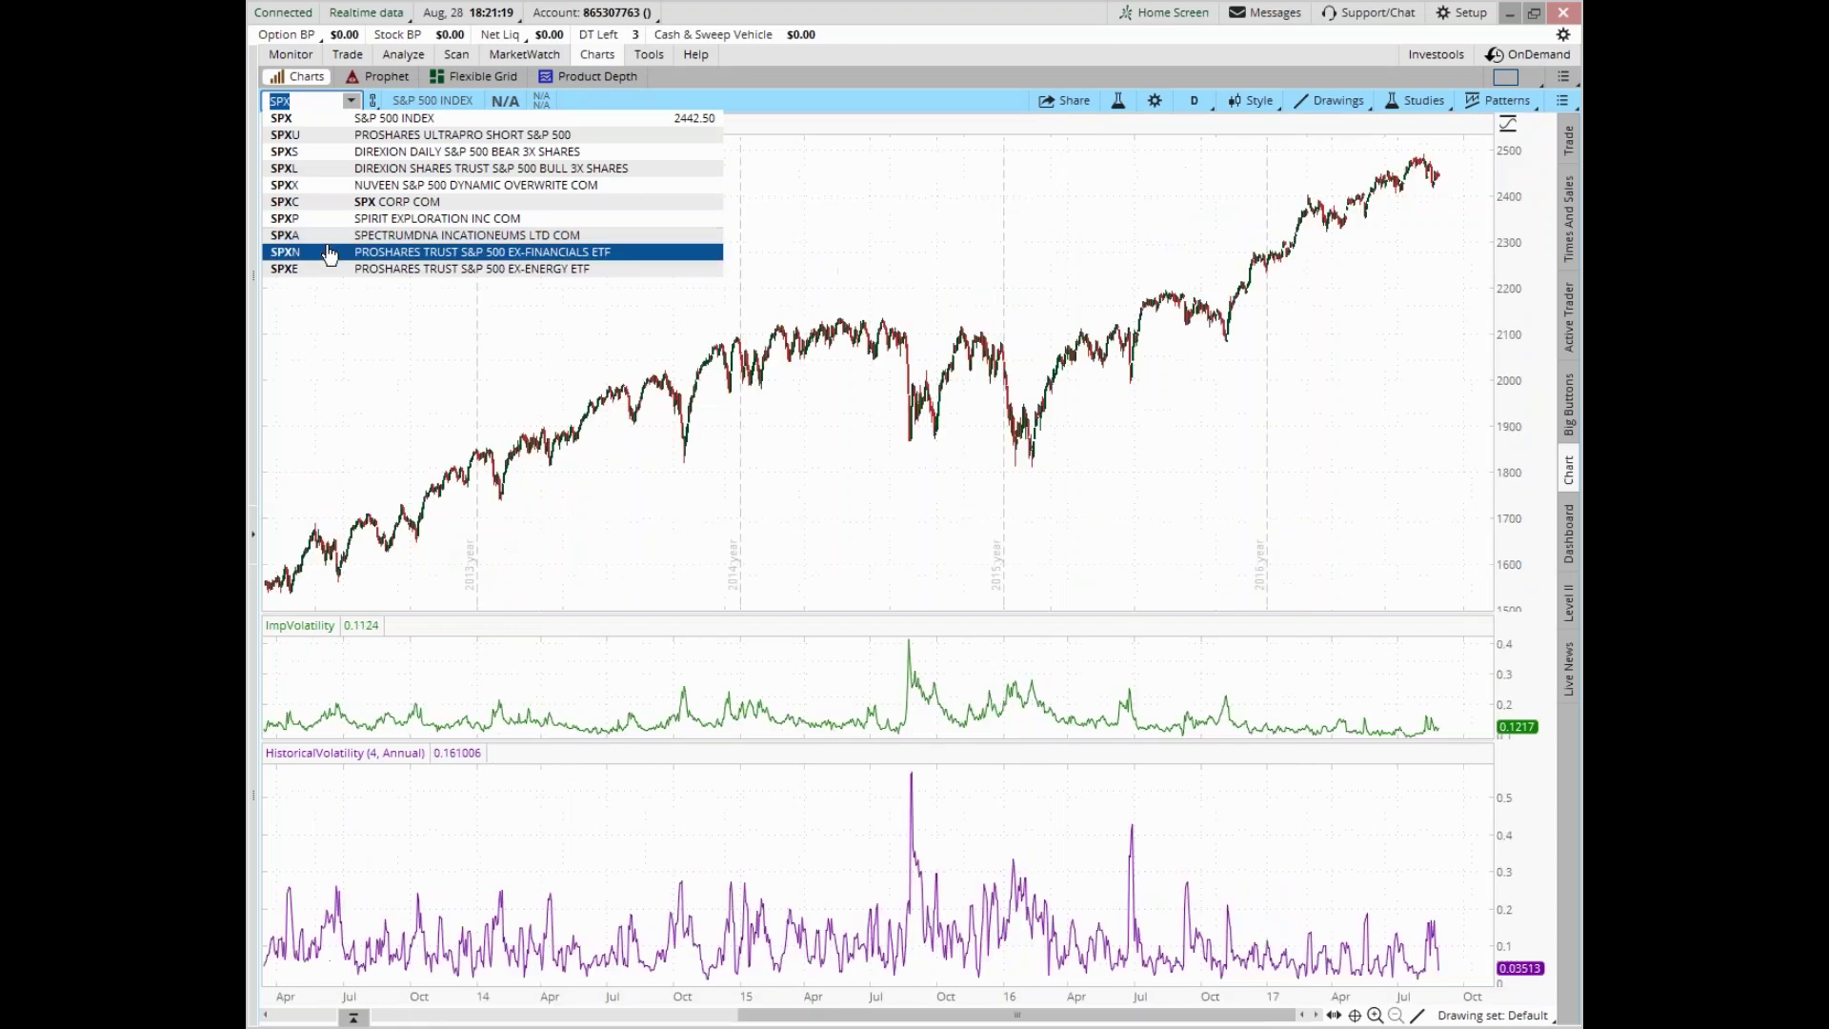
left_click(922, 266)
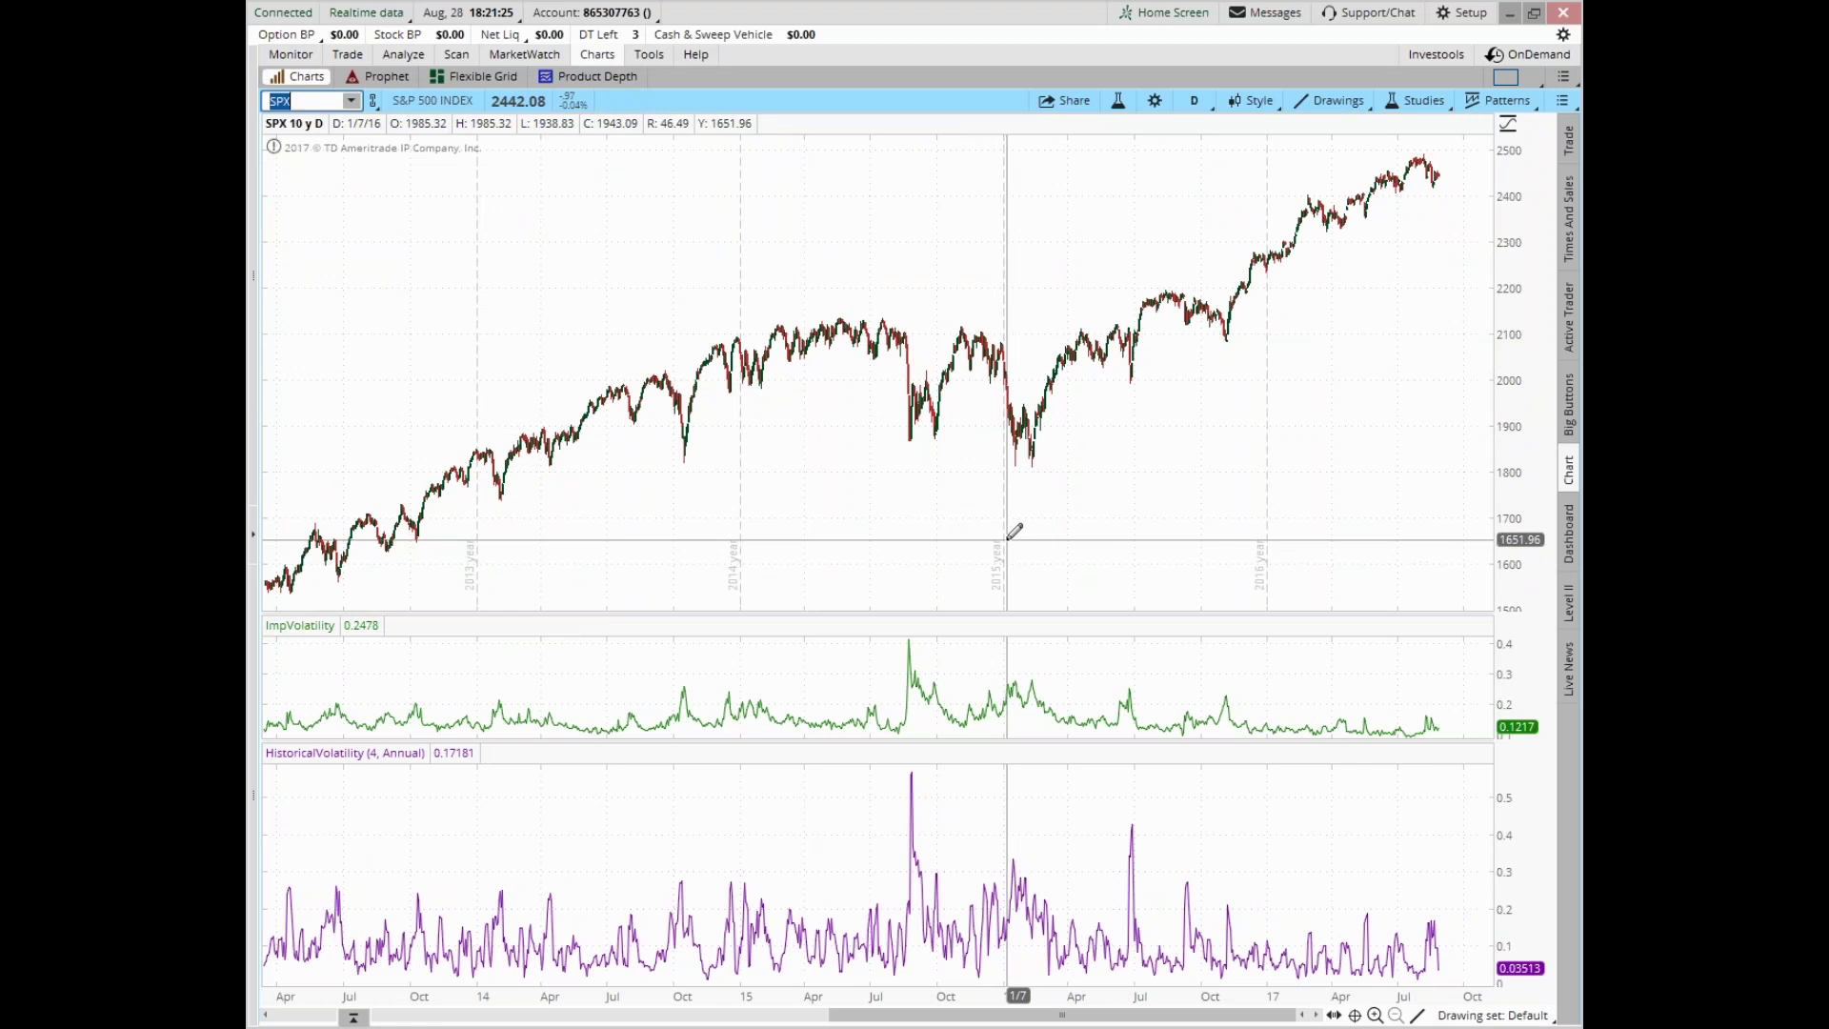
left_click_drag(745, 468, 1000, 437)
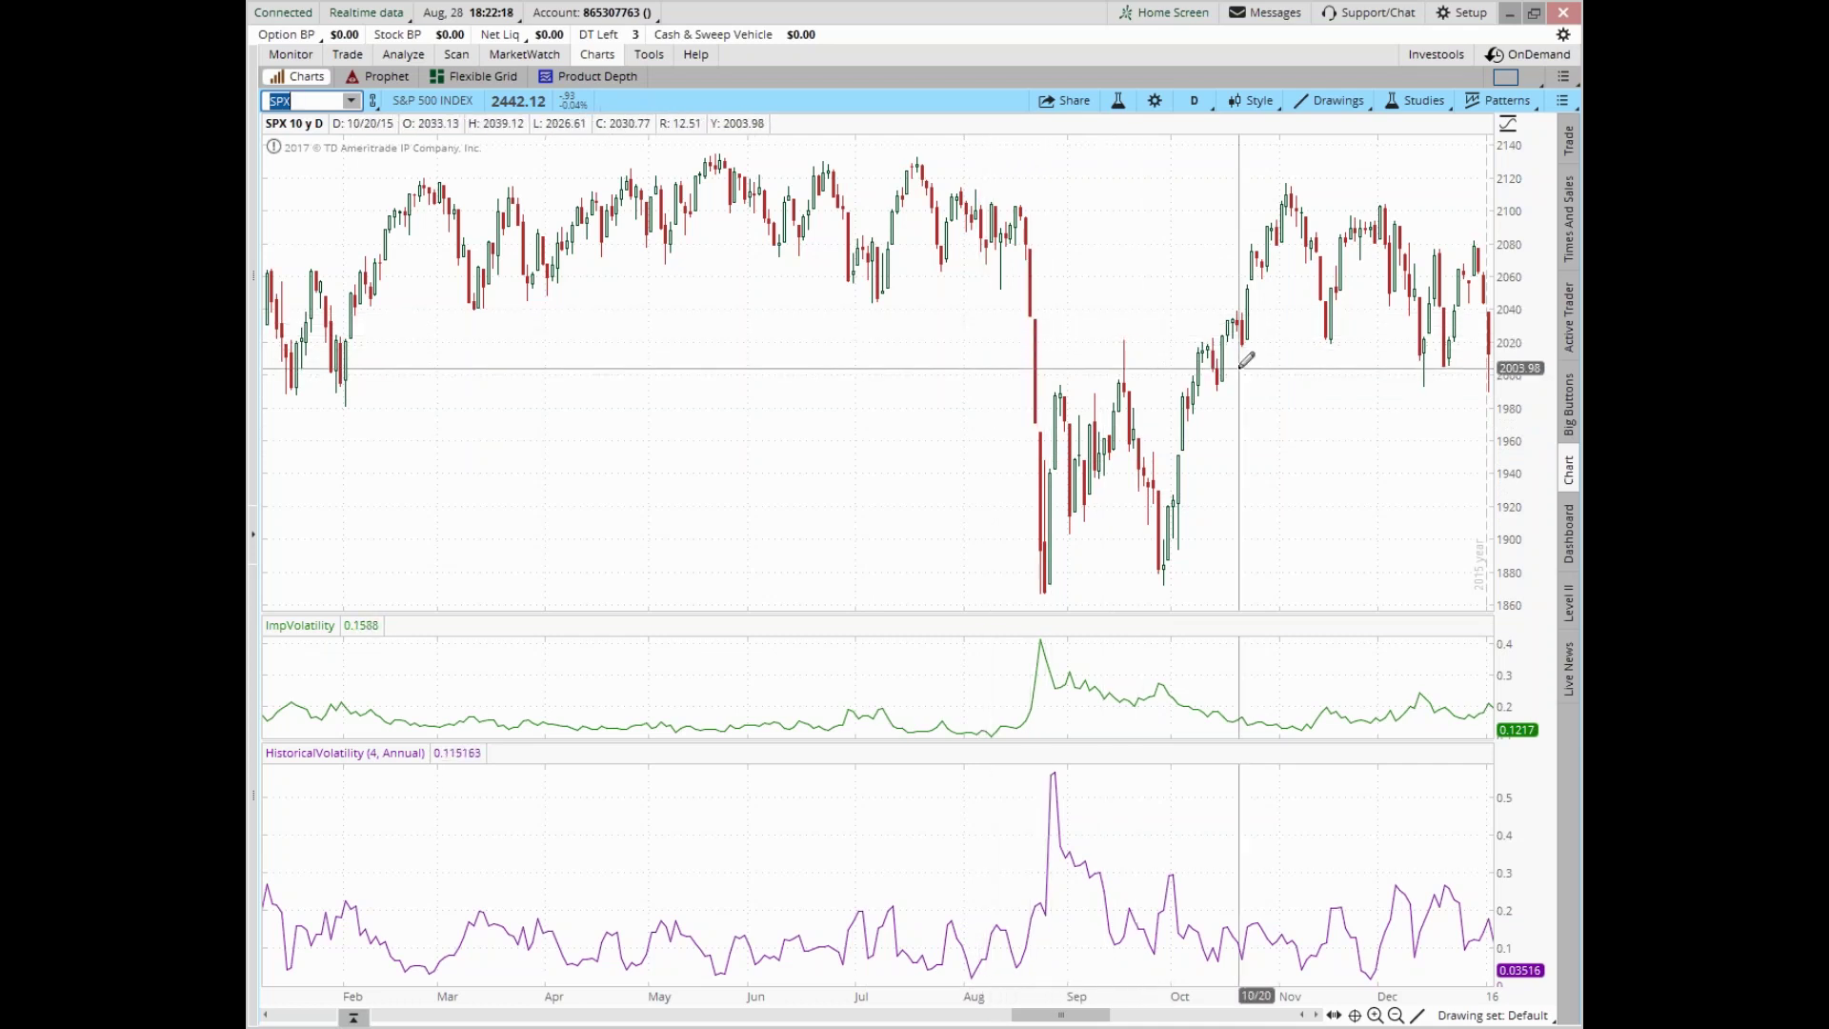
left_click_drag(991, 341, 1172, 341)
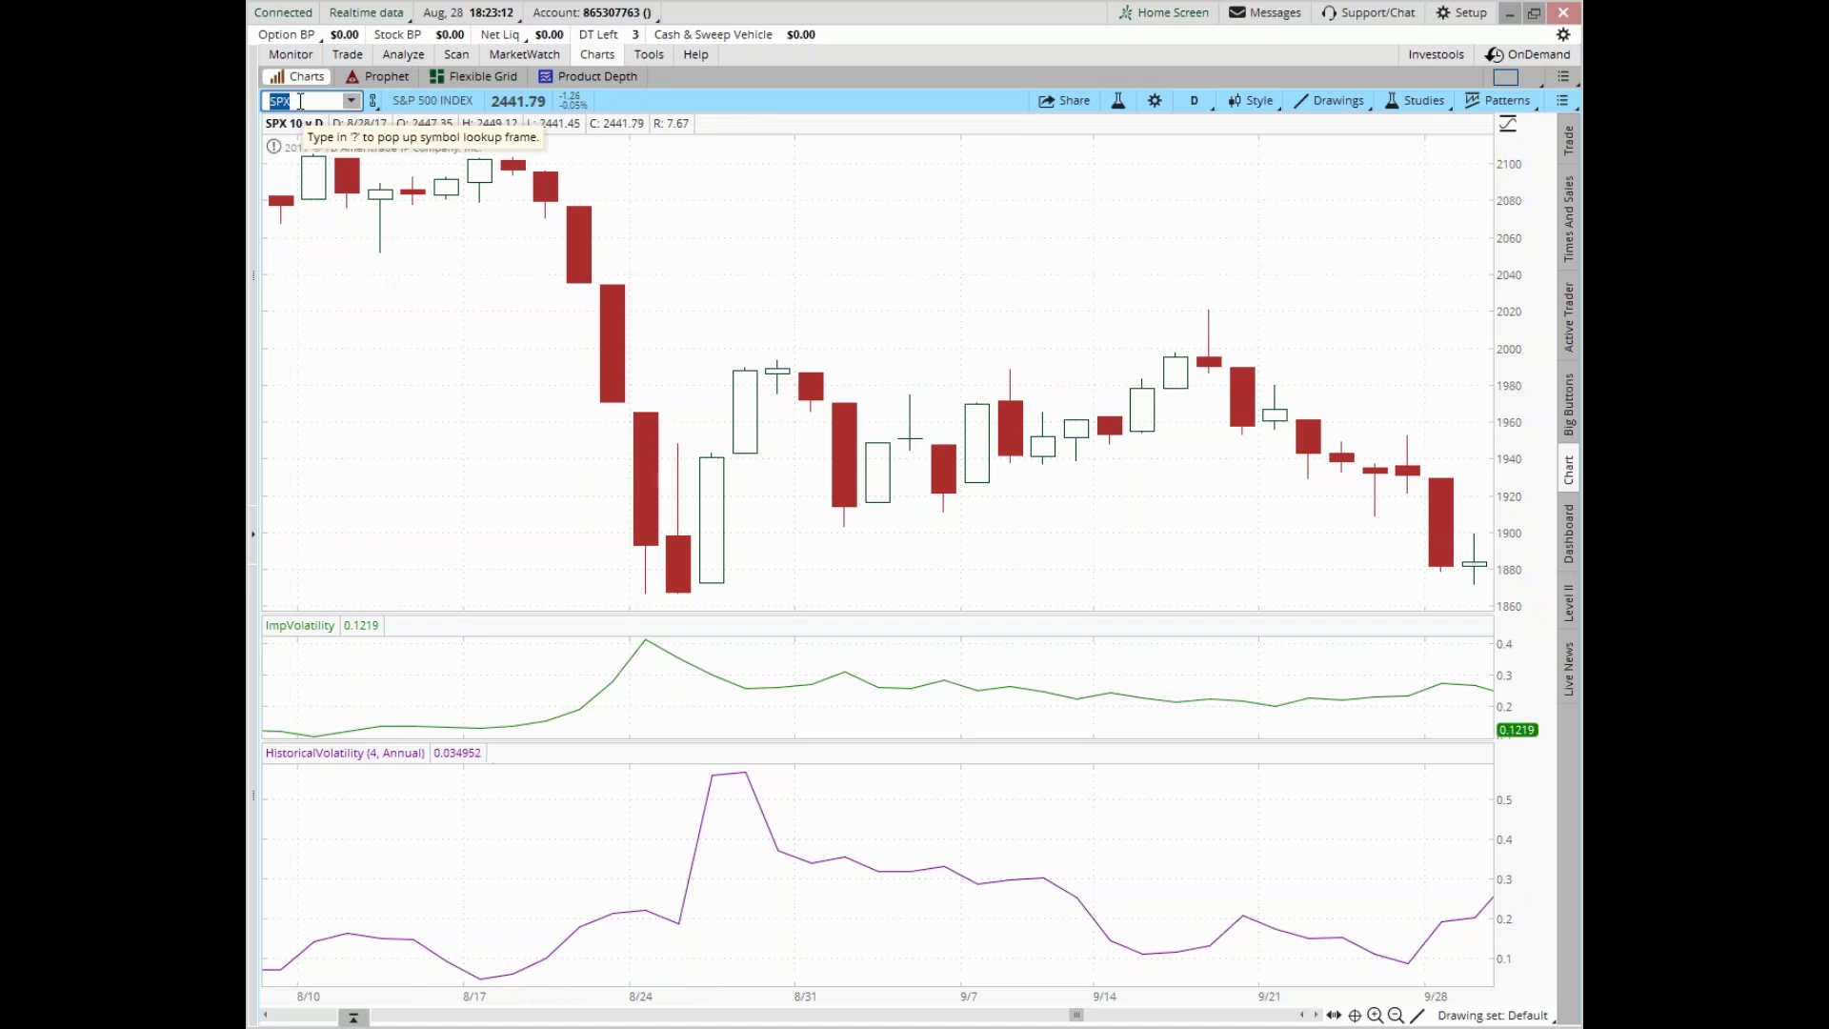
Step: Load the VIX chart, zoom in on August to early October 2015, and return to the Excel workbook
type("VIX")
key("Return")
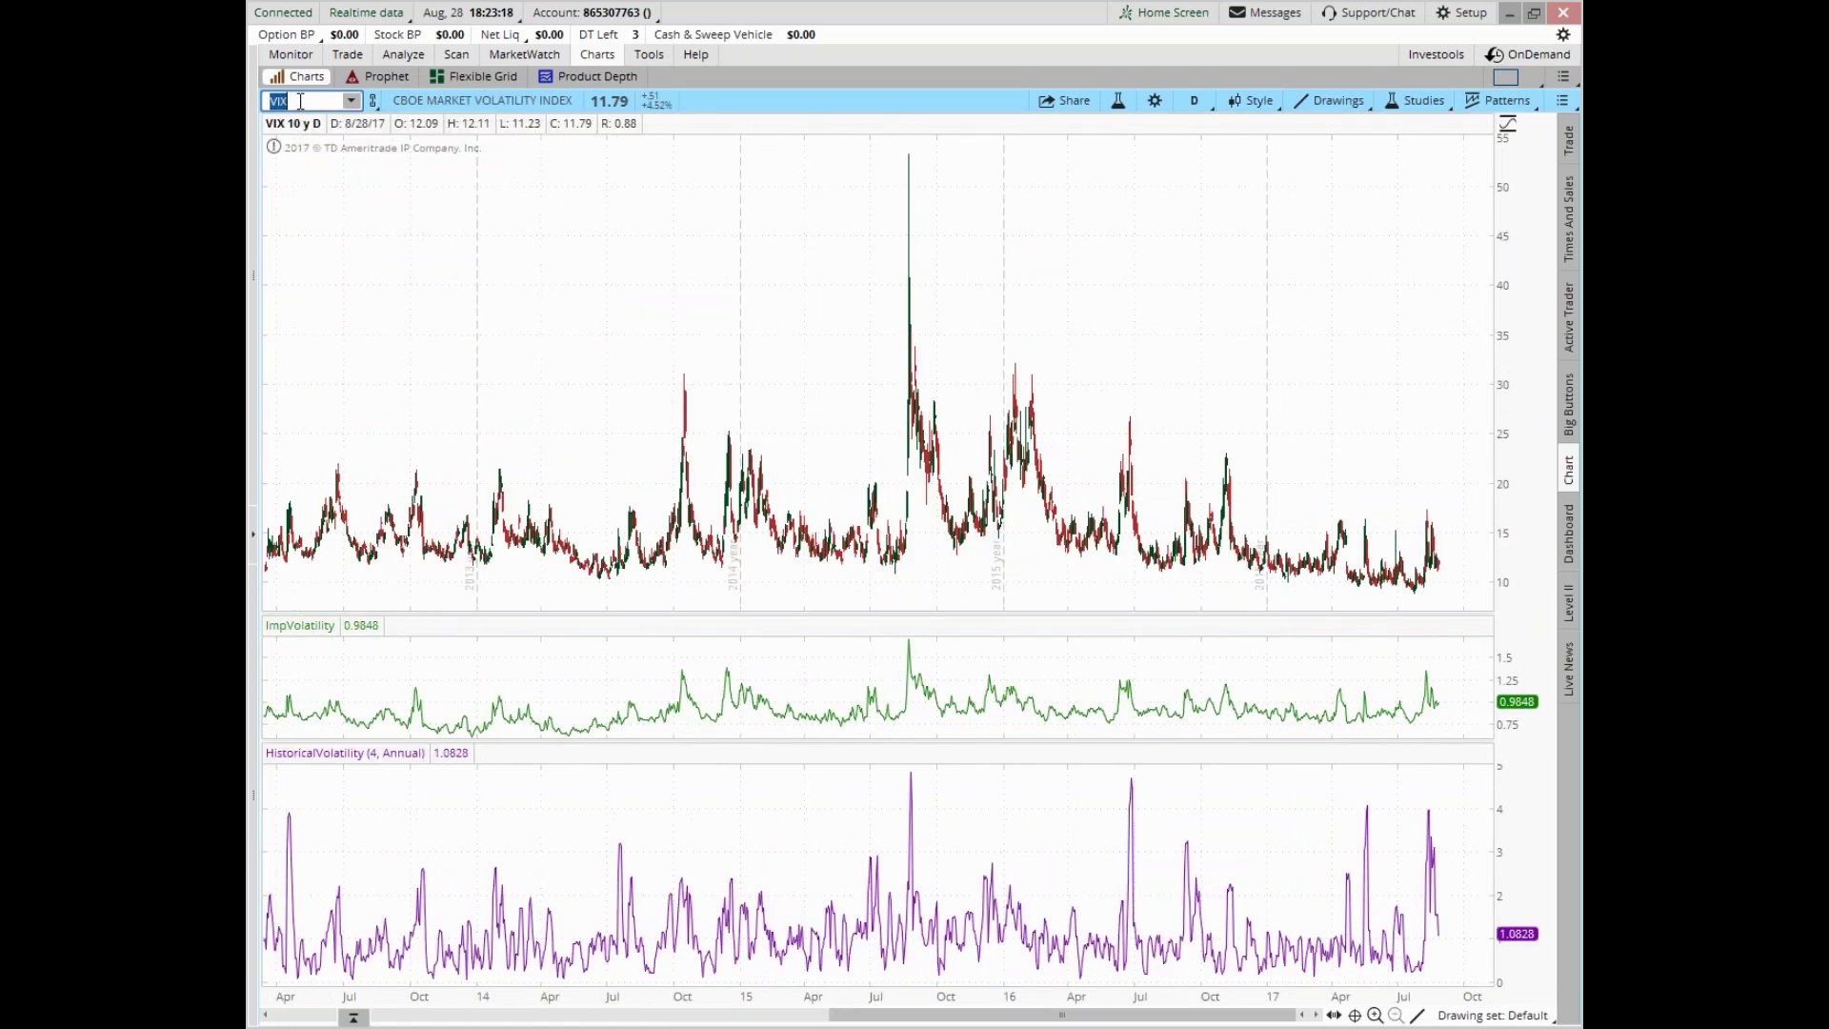
left_click_drag(755, 312, 1014, 318)
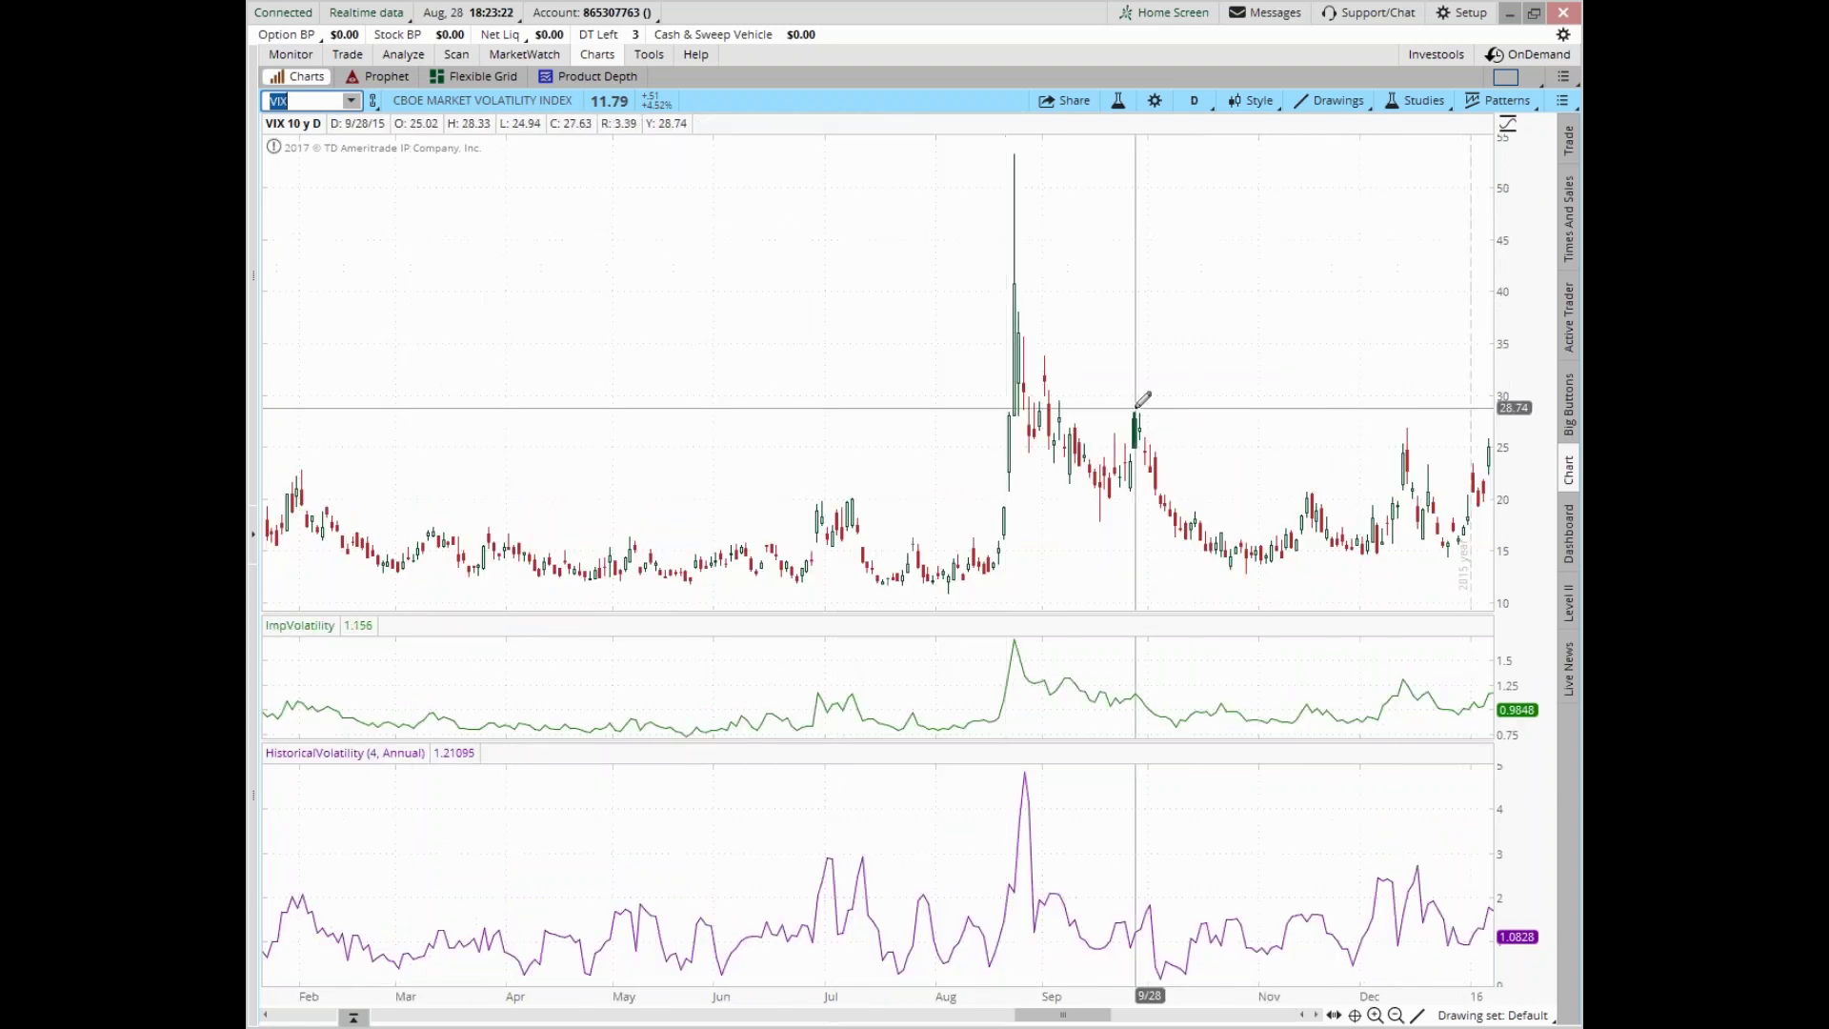
left_click_drag(931, 441, 1164, 453)
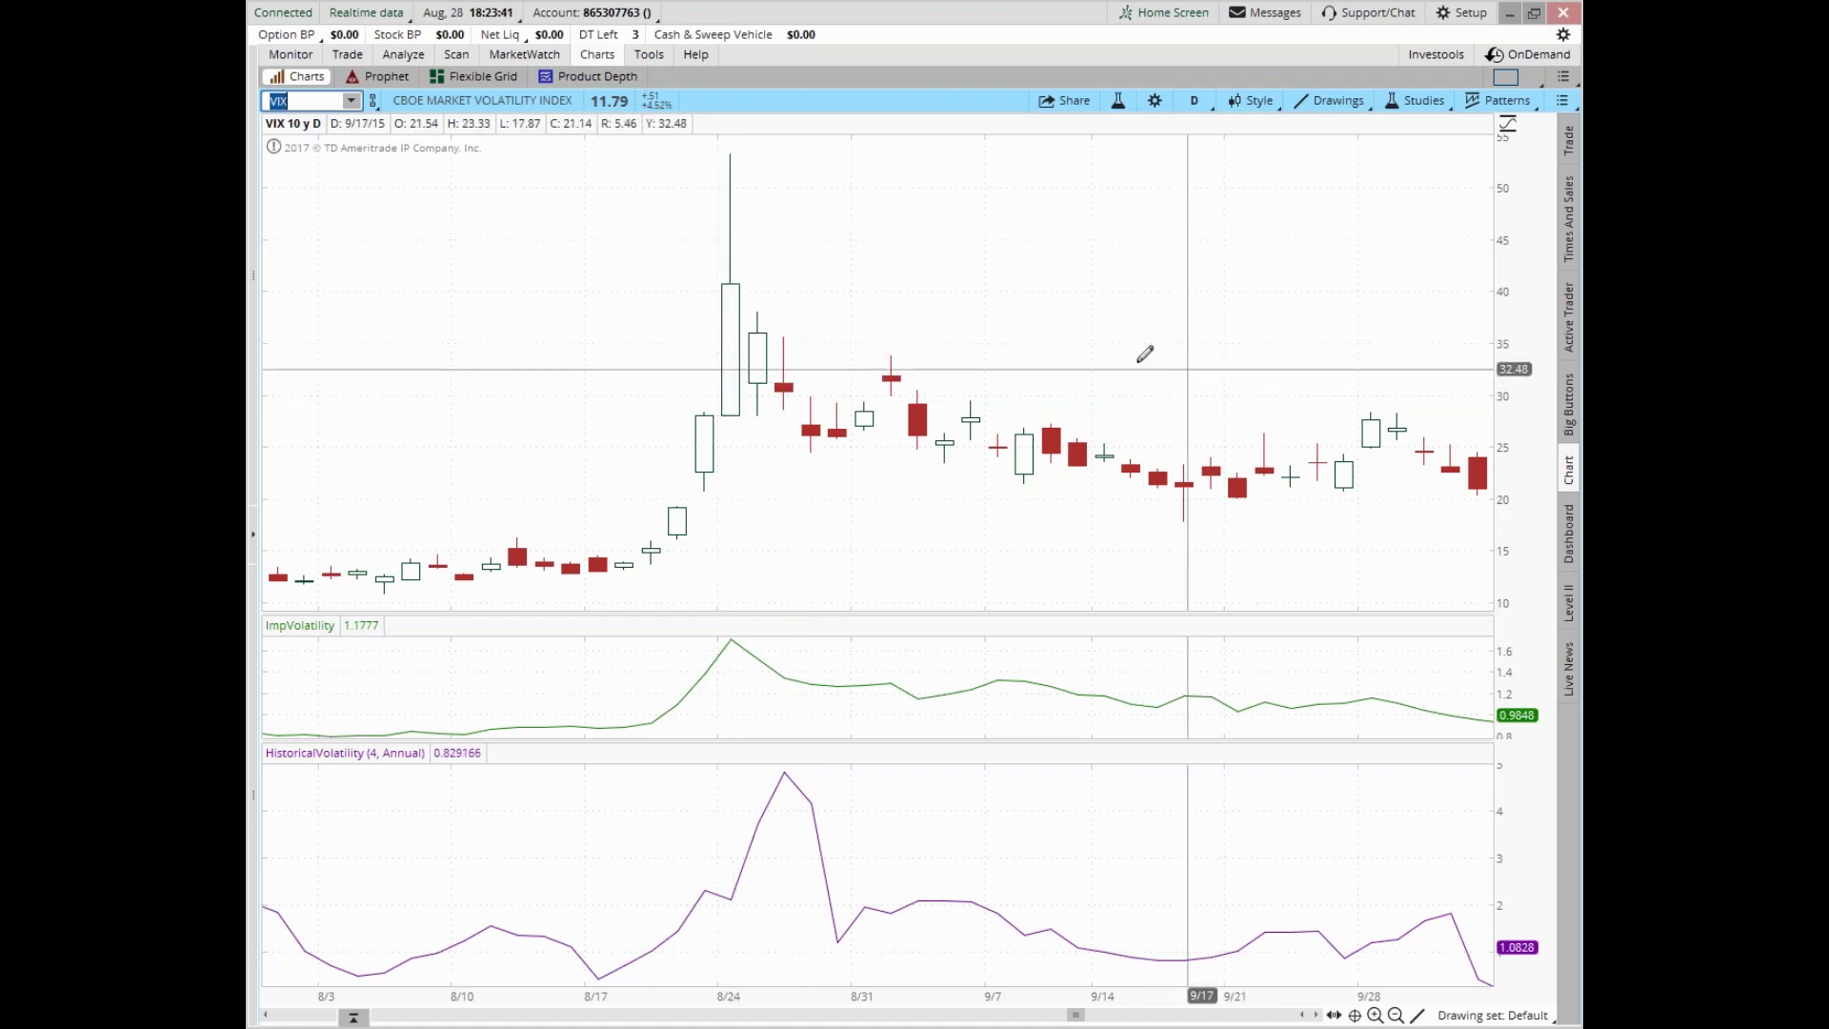
left_click(1510, 12)
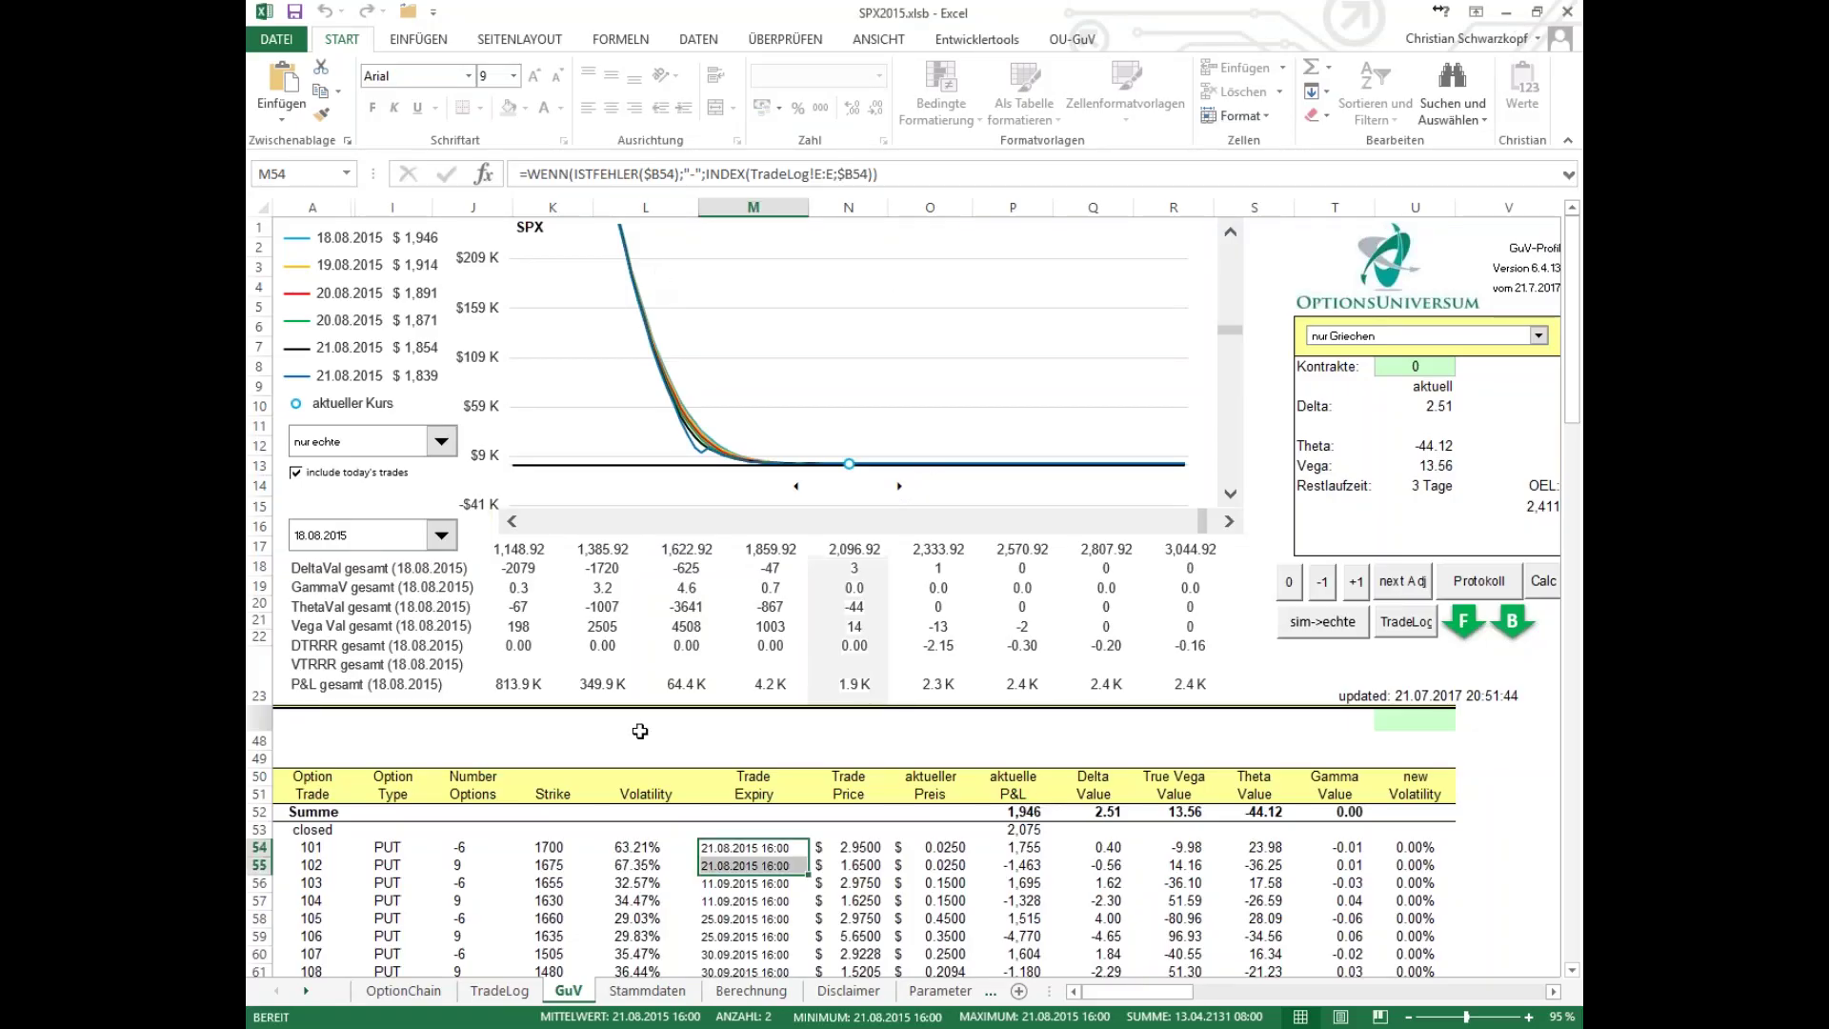
Step: Advance the evaluation date day by day to 21.08.2015 and check the total current P&L
left_click_drag(972, 889, 1017, 883)
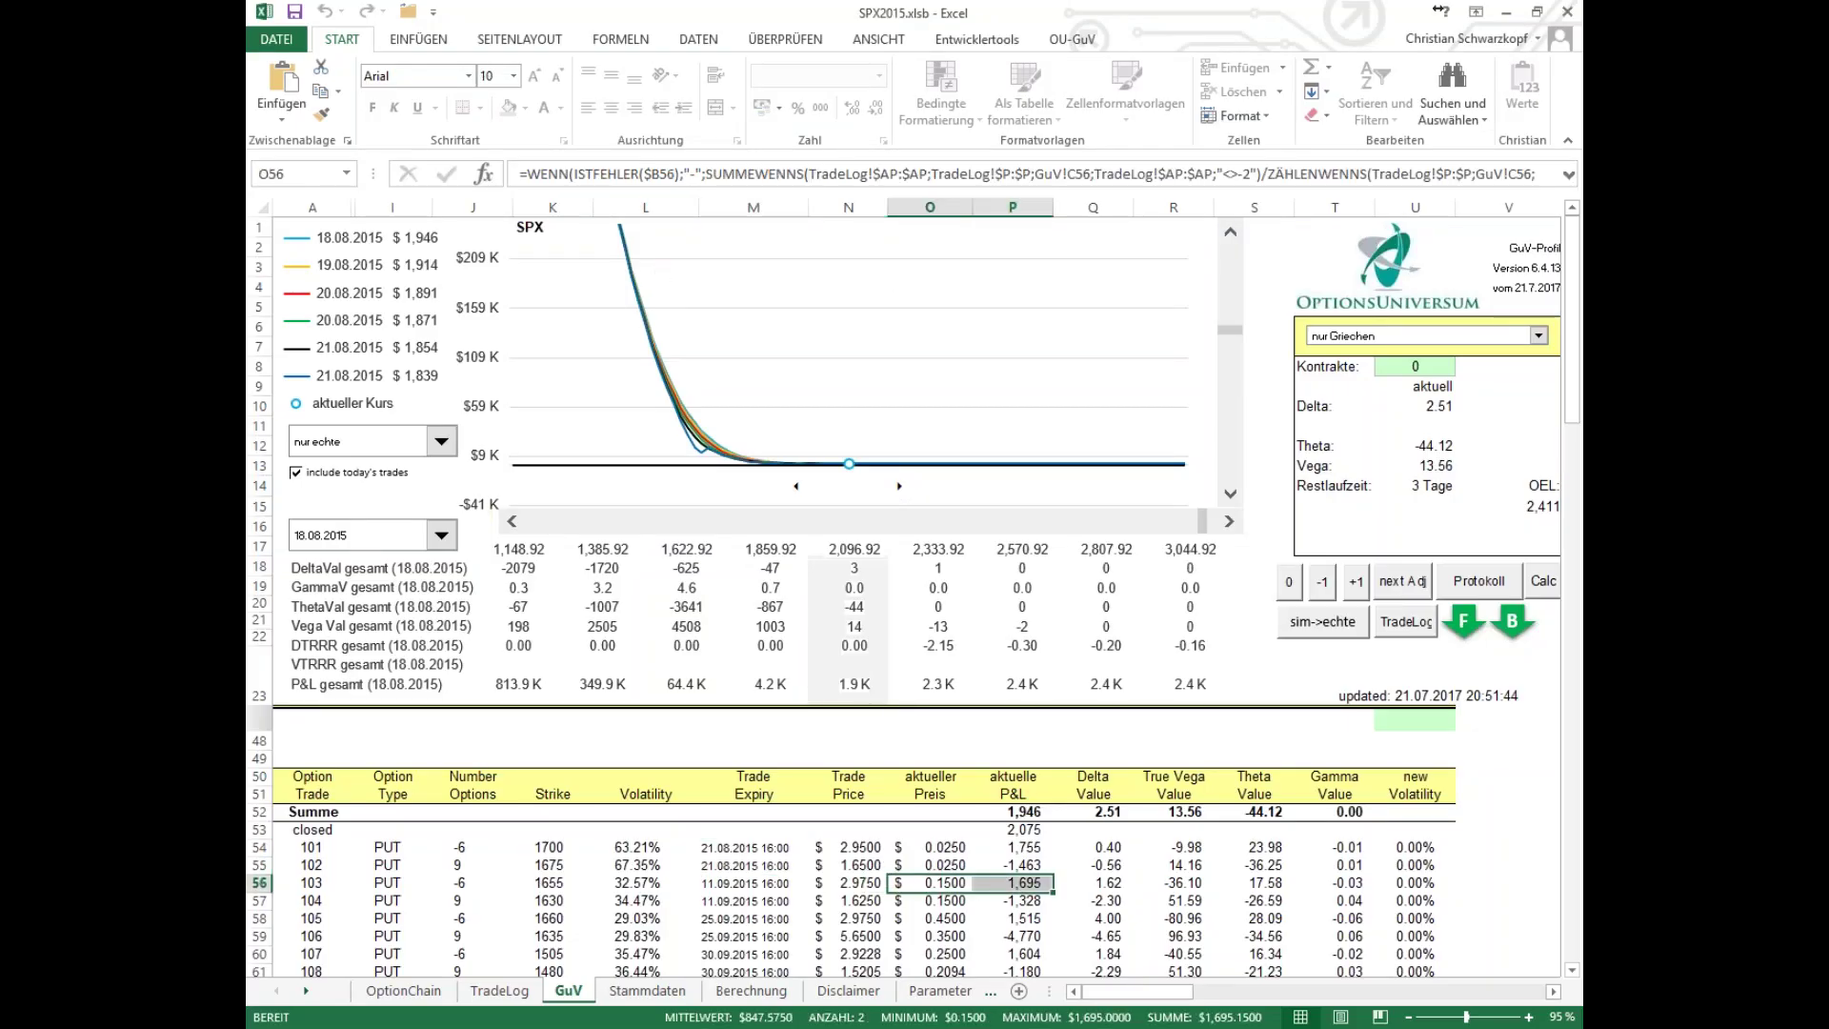
left_click(1355, 583)
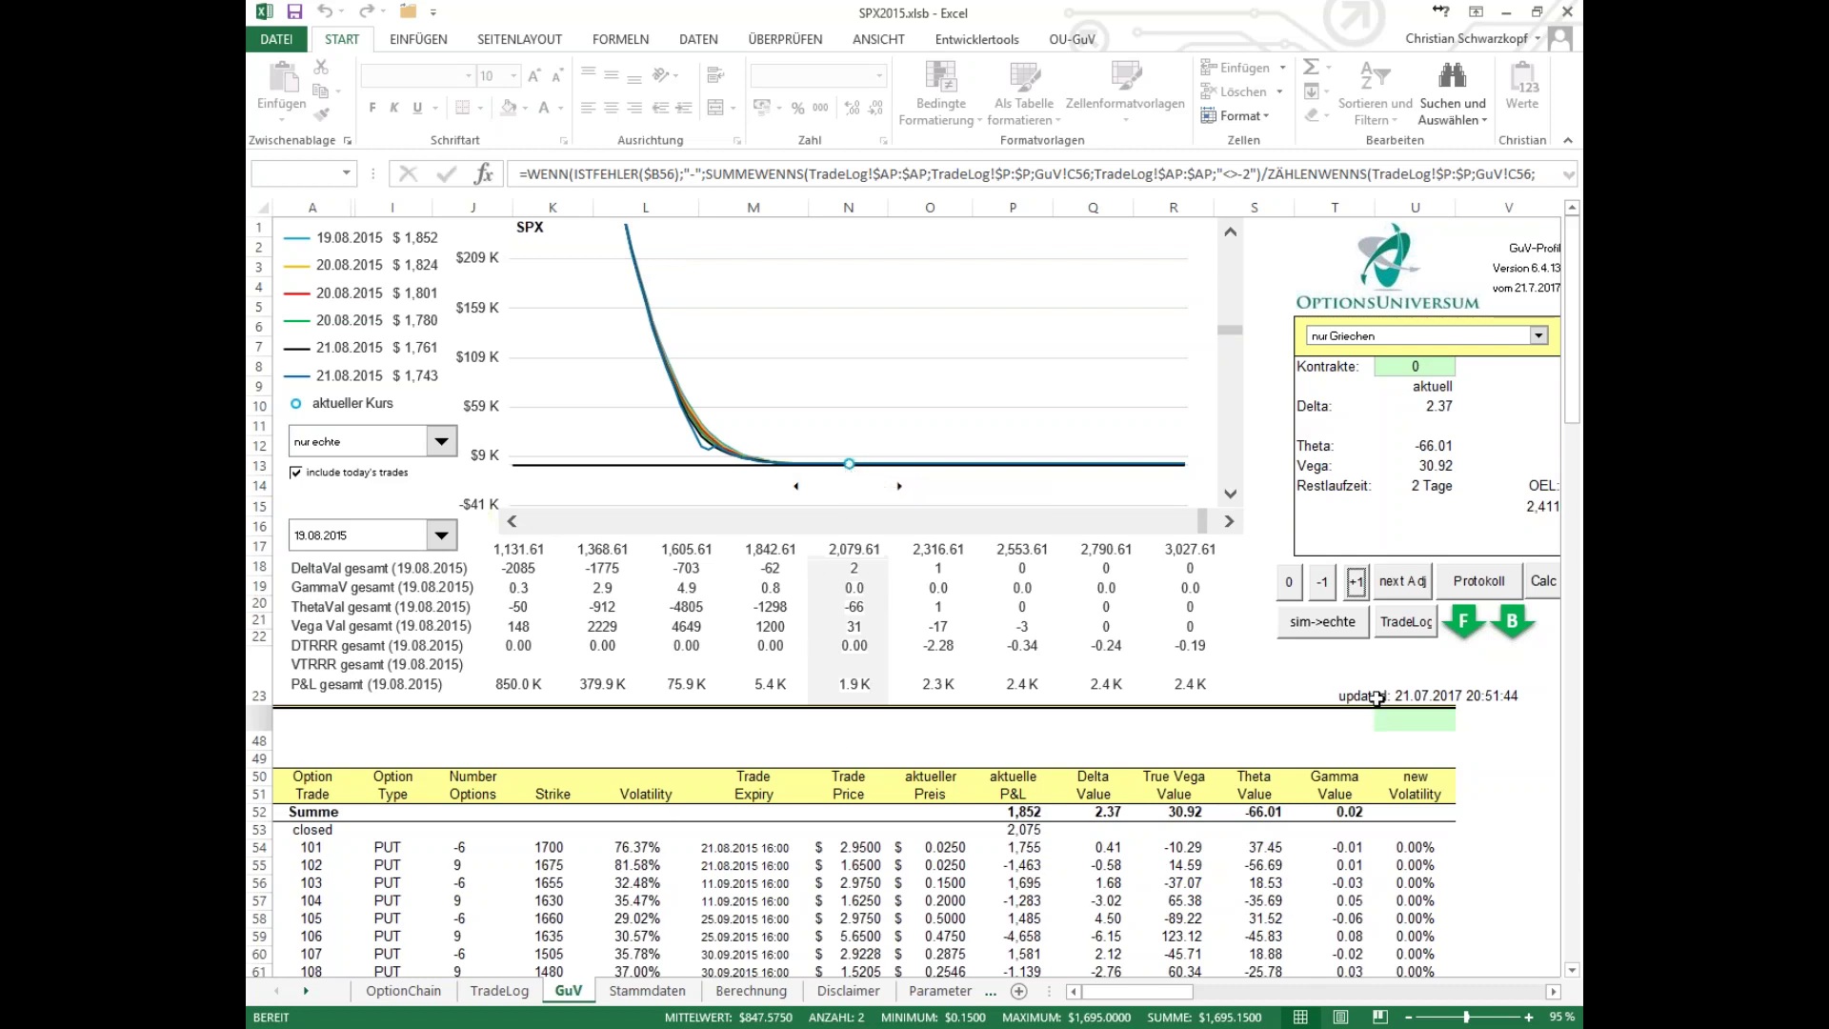
left_click(1356, 583)
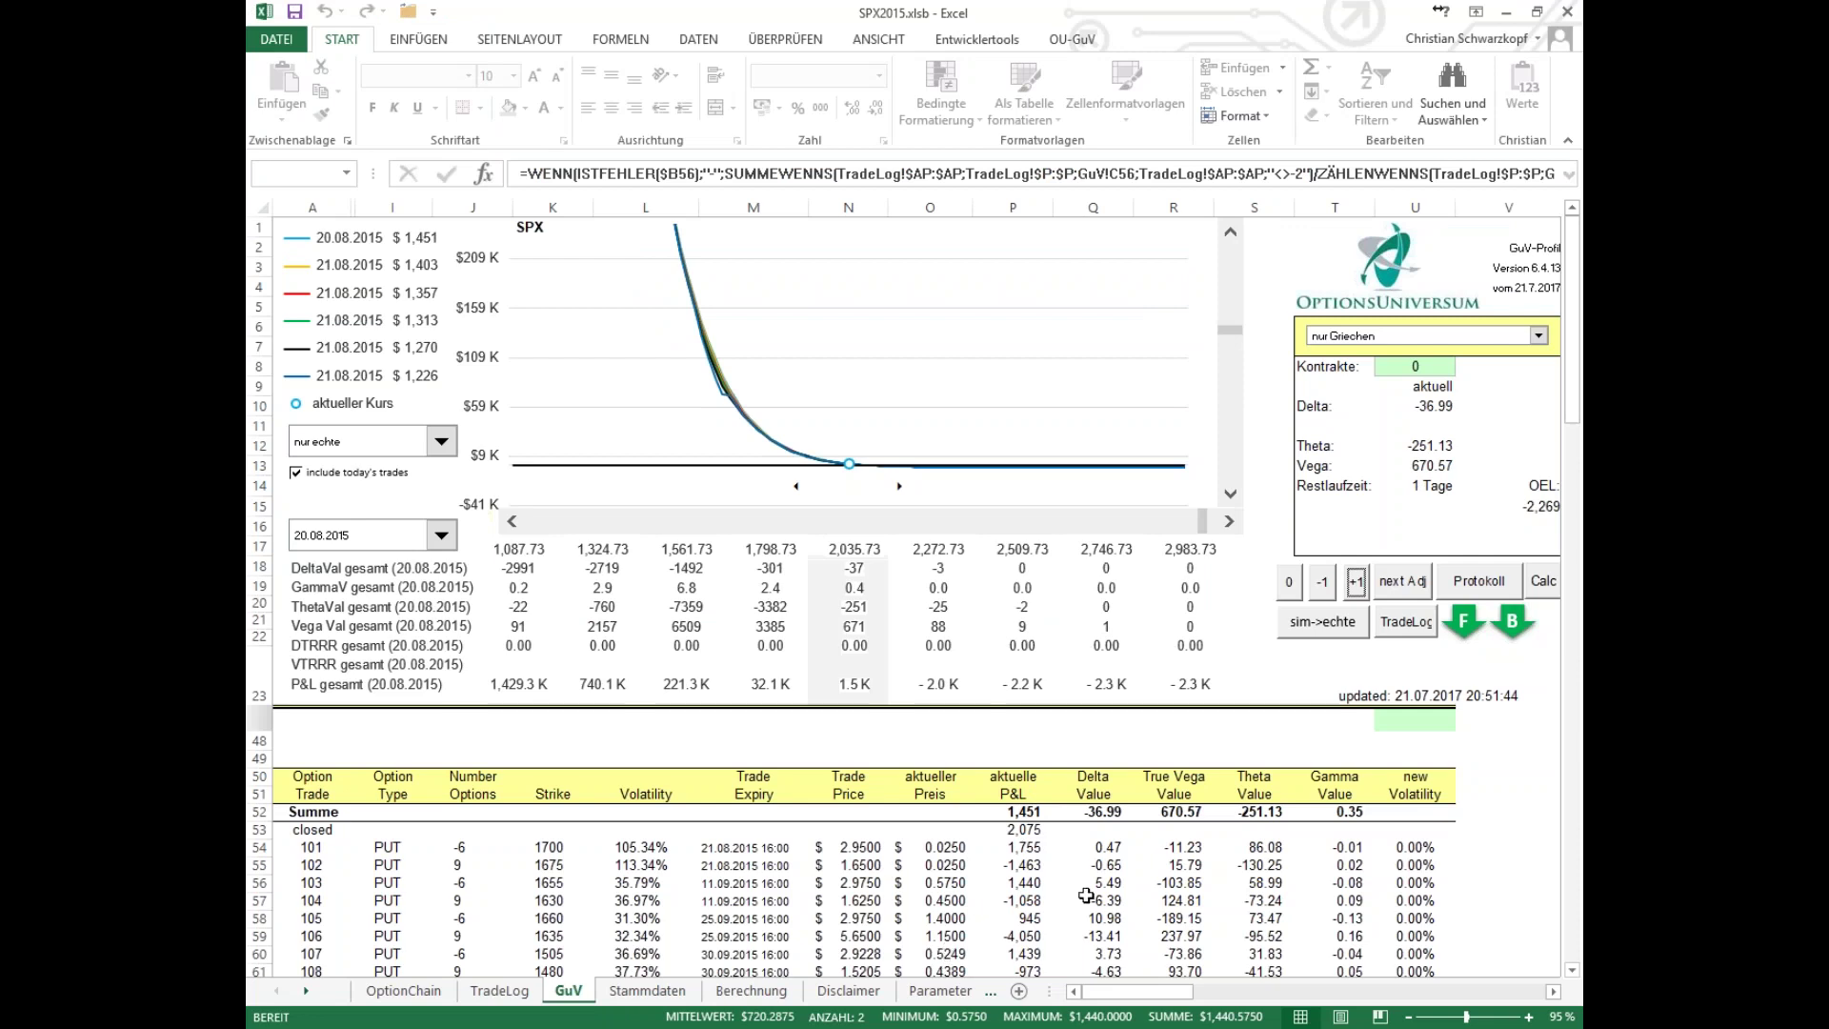
left_click(1357, 583)
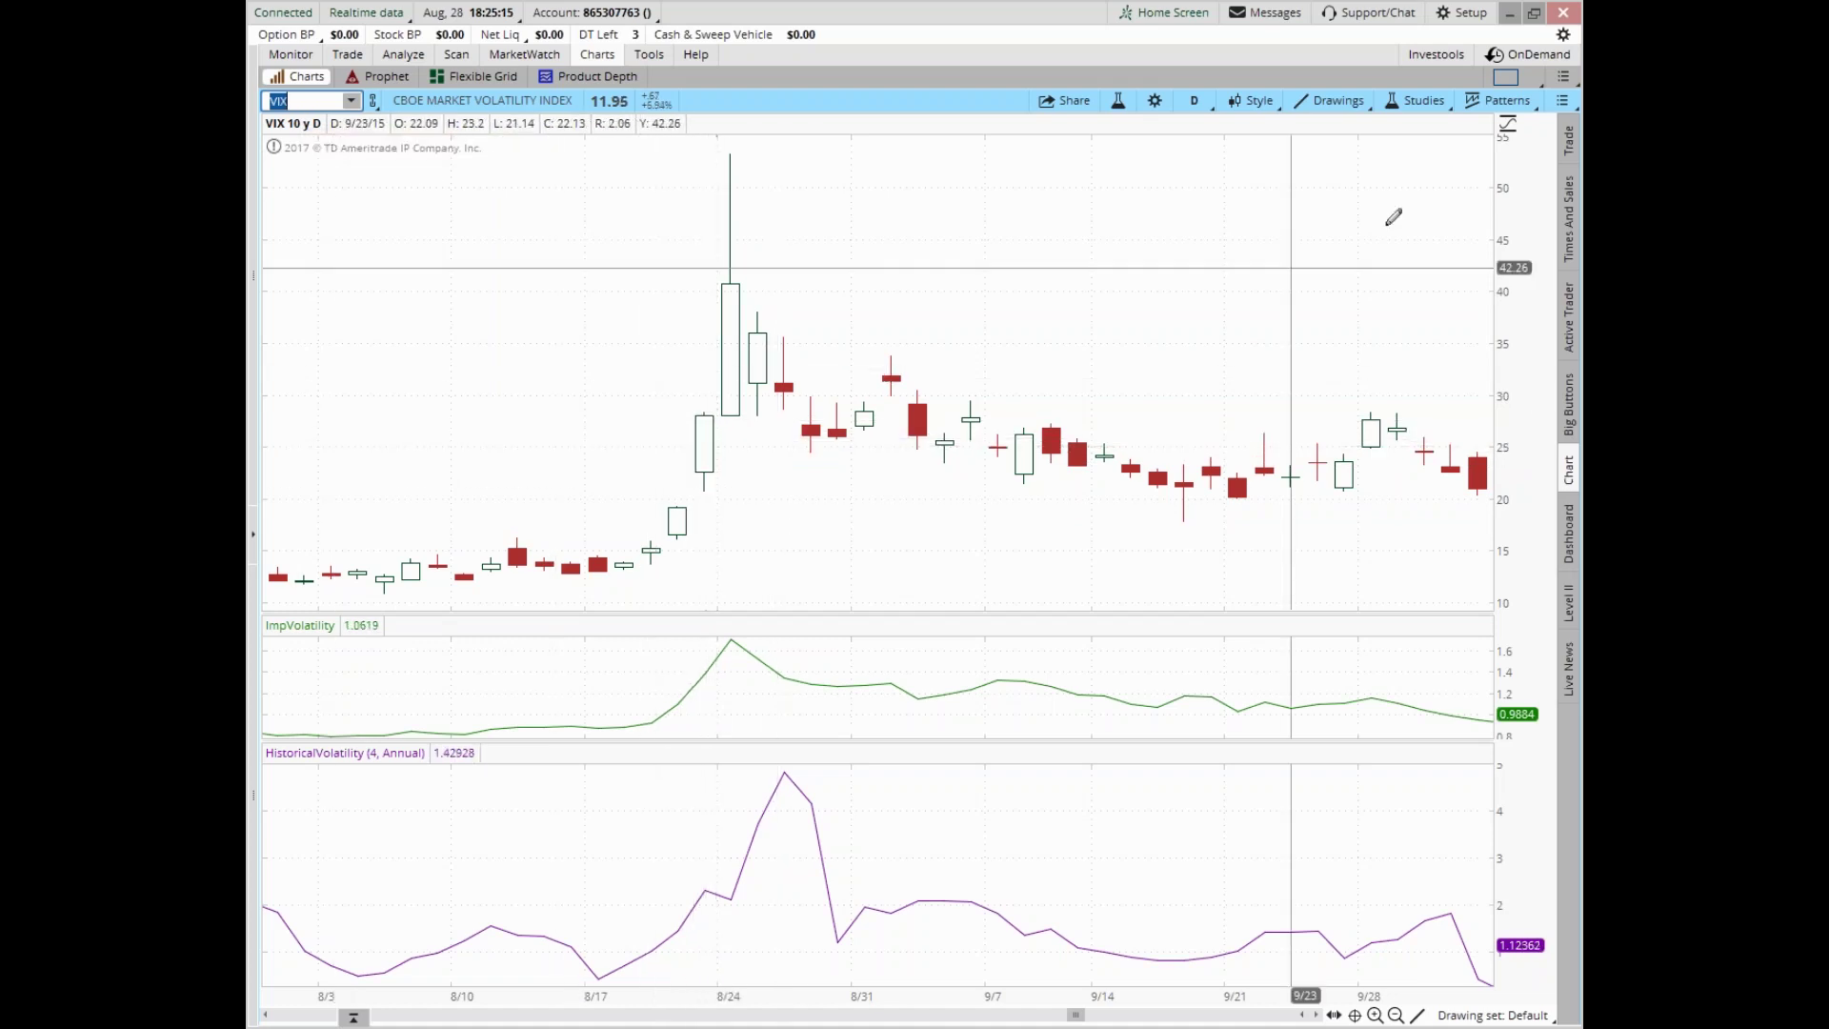
left_click(1515, 14)
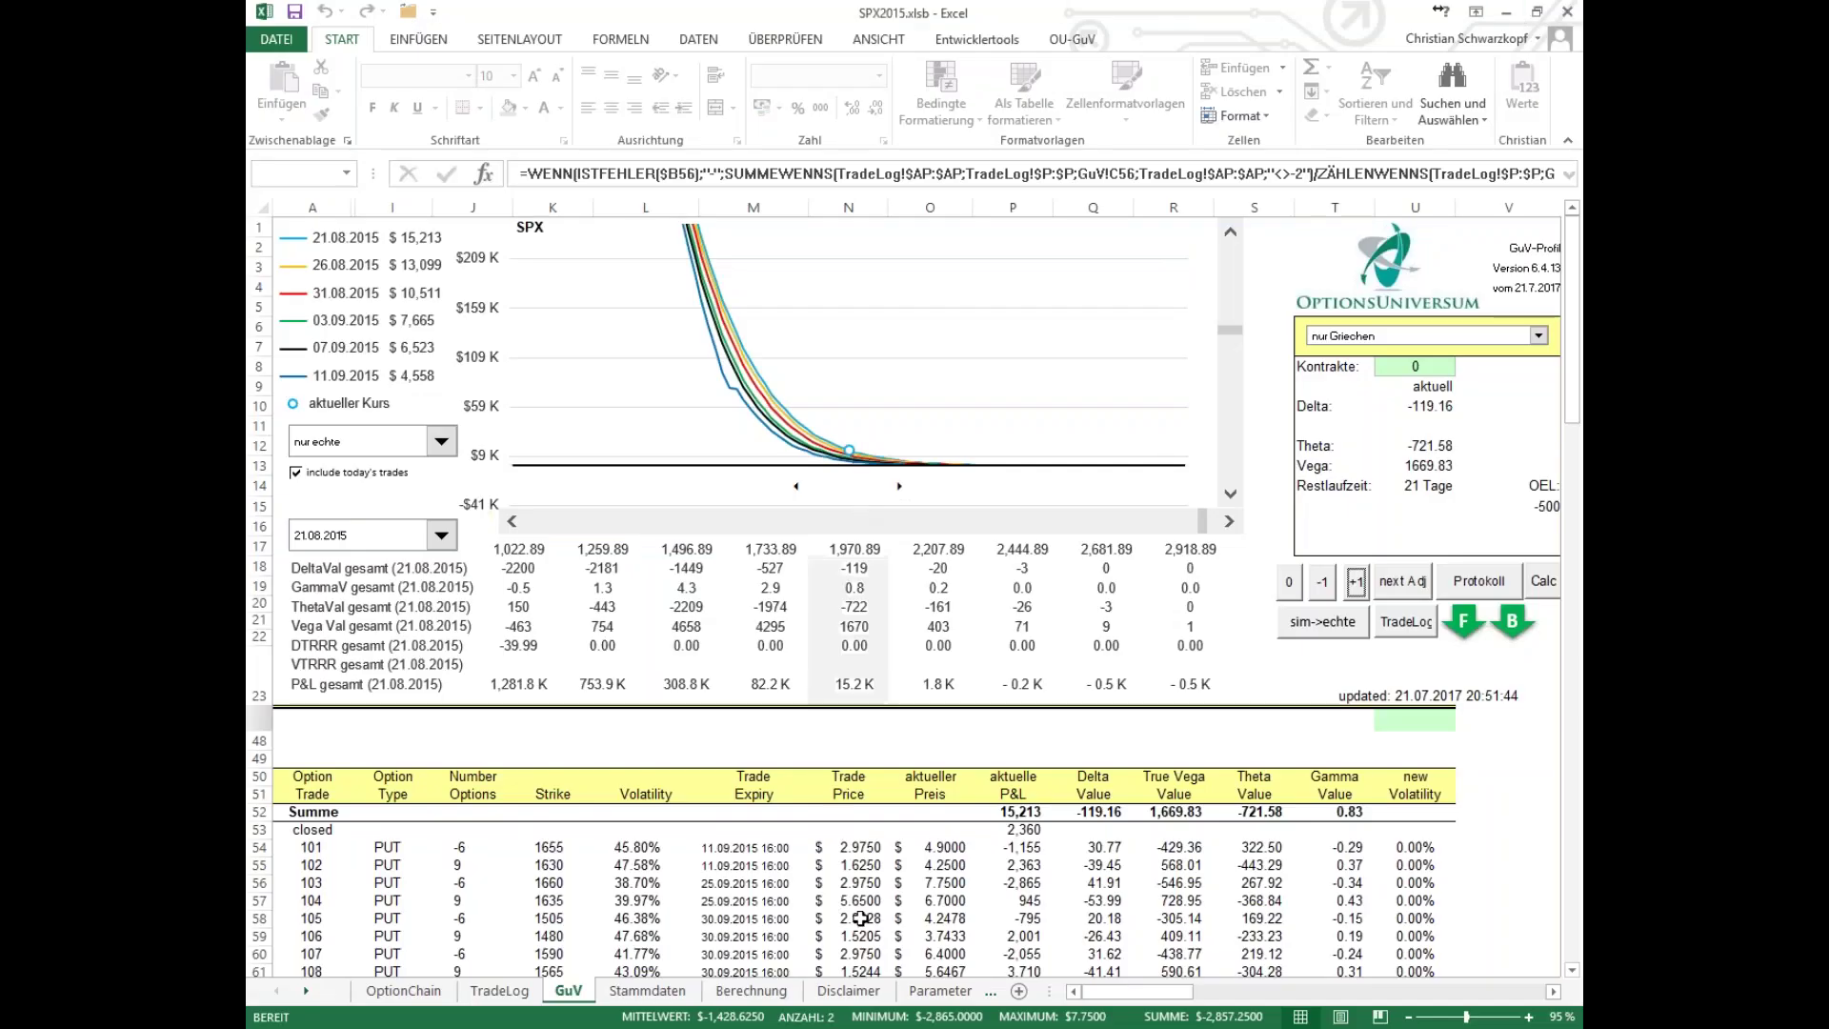
left_click(1012, 813)
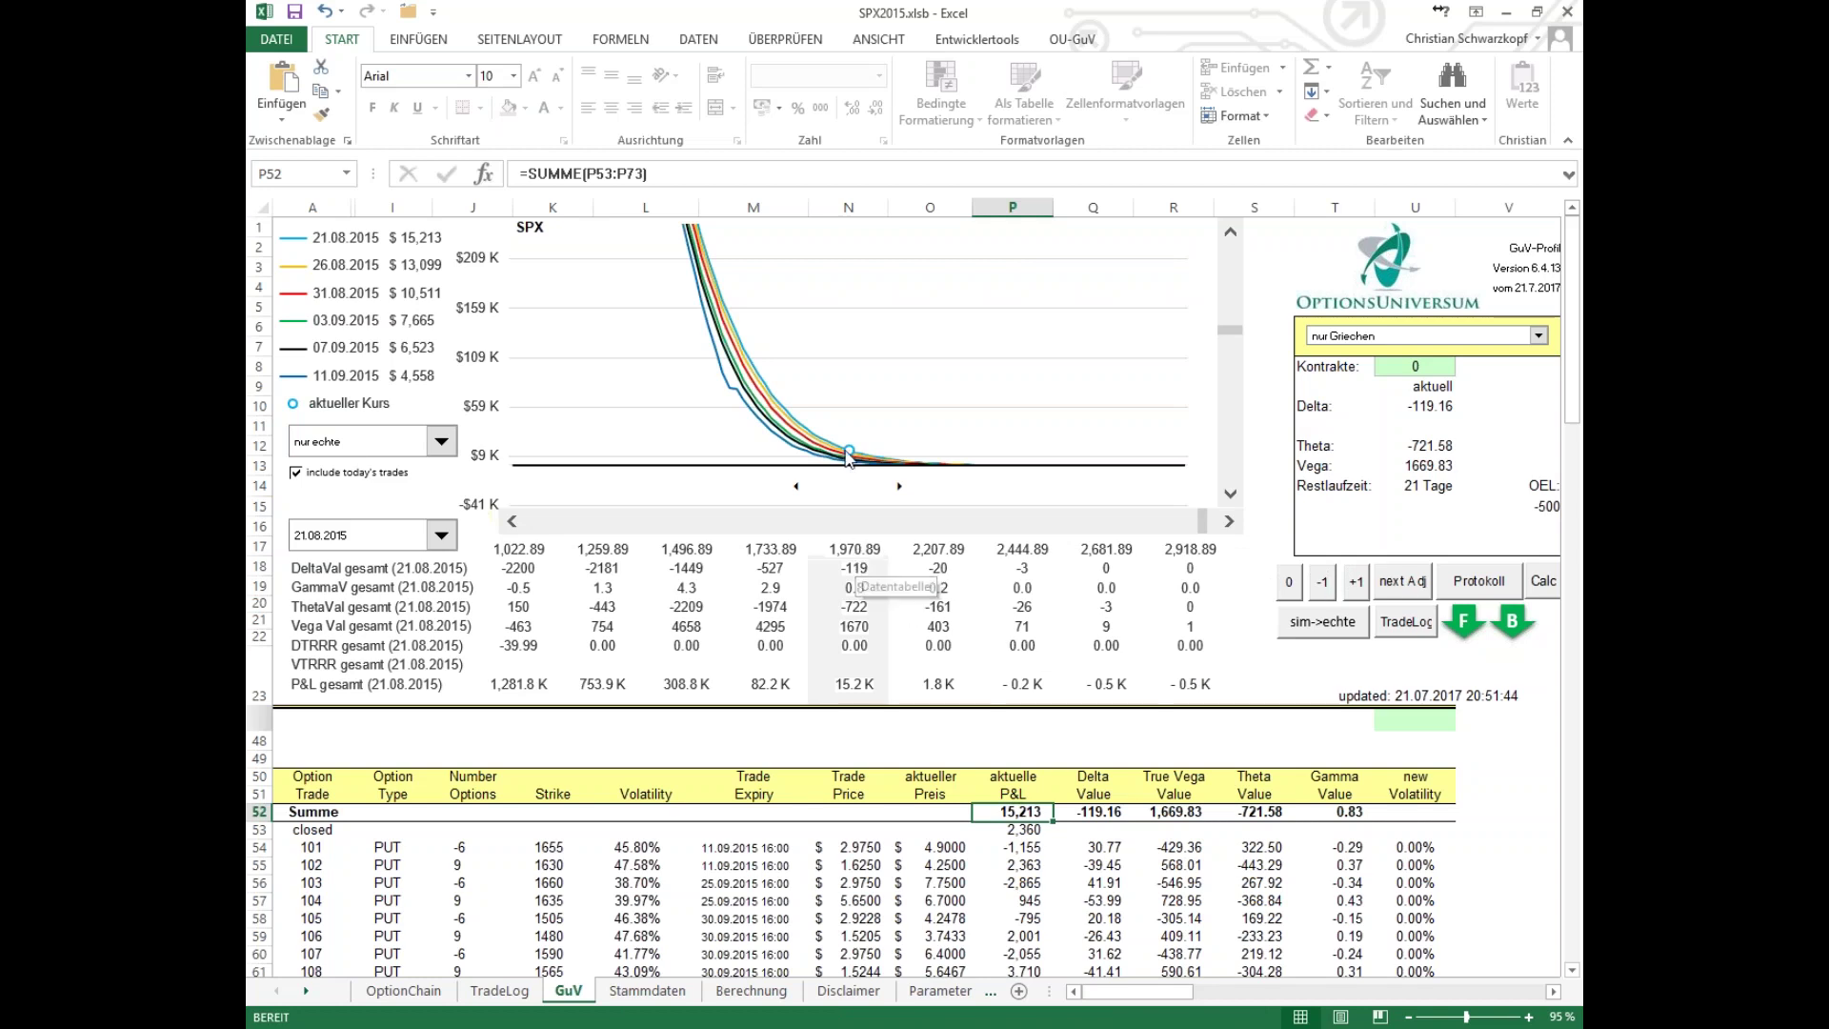
Step: Set the evaluation date back to 20.08.2015 and narrow the payoff chart to prices 1,891.73–2,179.73 and P&L from -$2 K to $14 K
left_click(1321, 581)
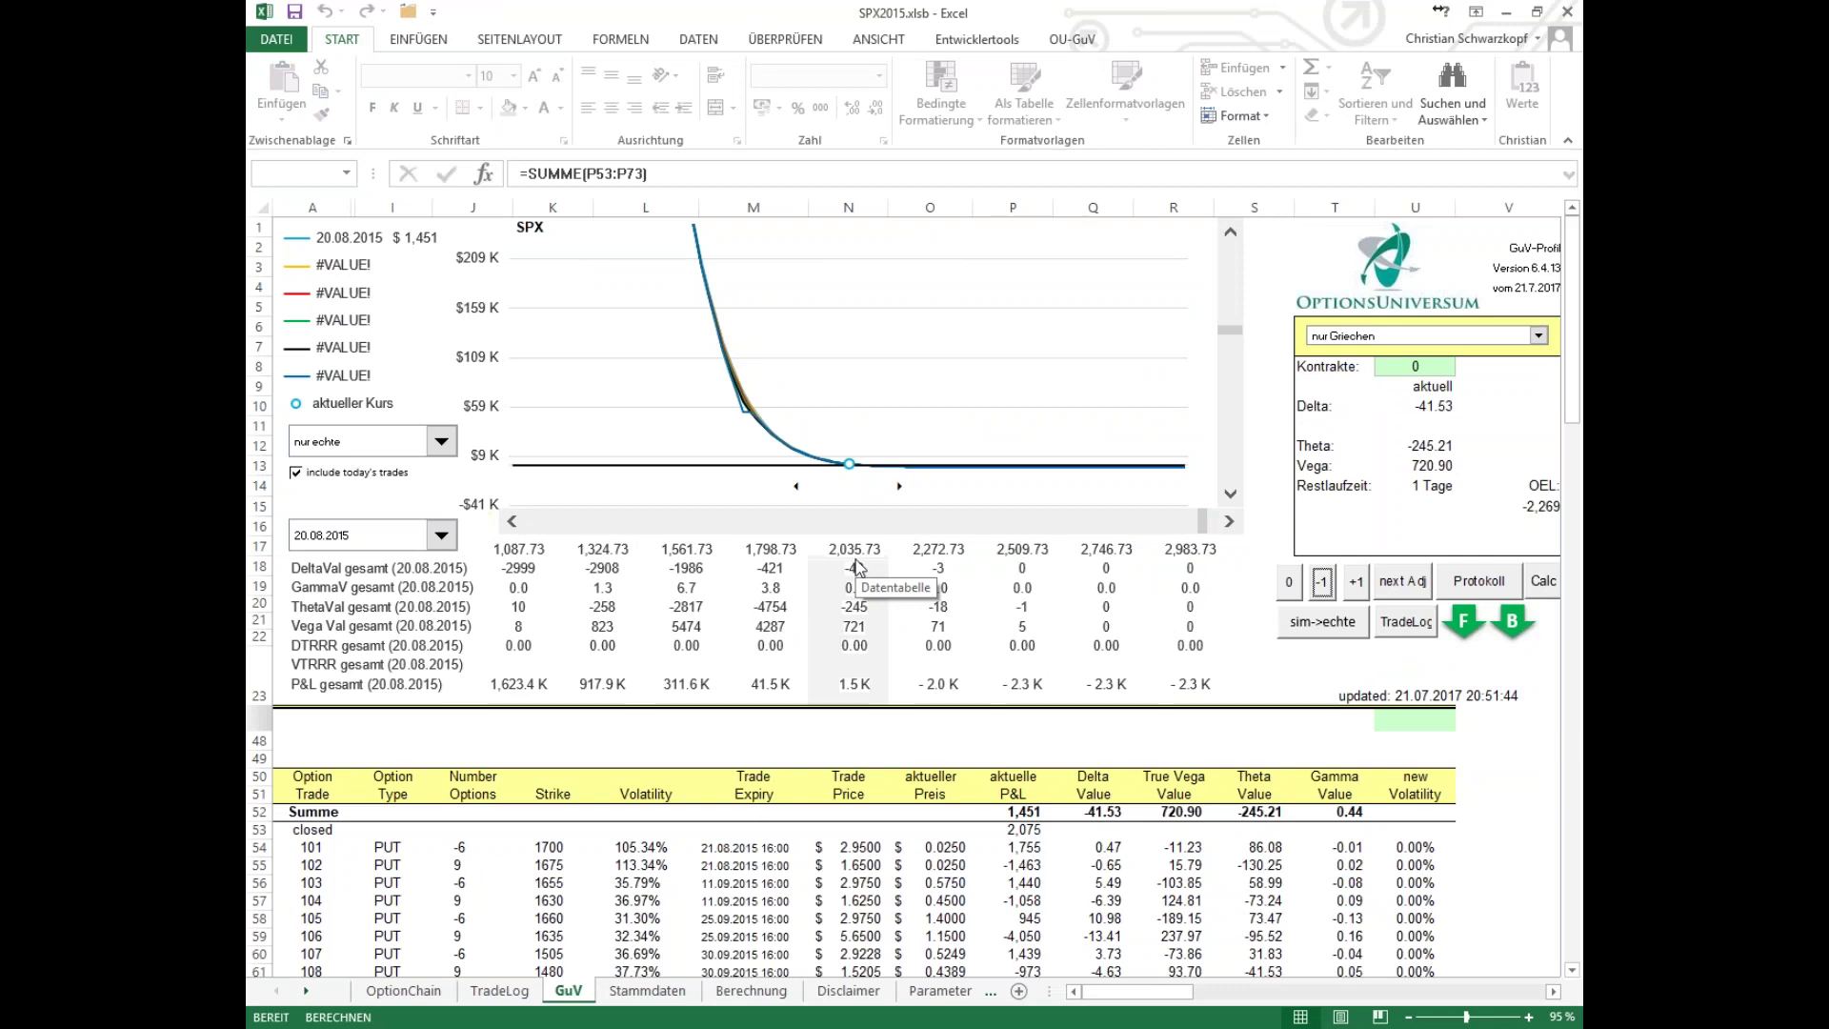
left_click_drag(1203, 520, 795, 526)
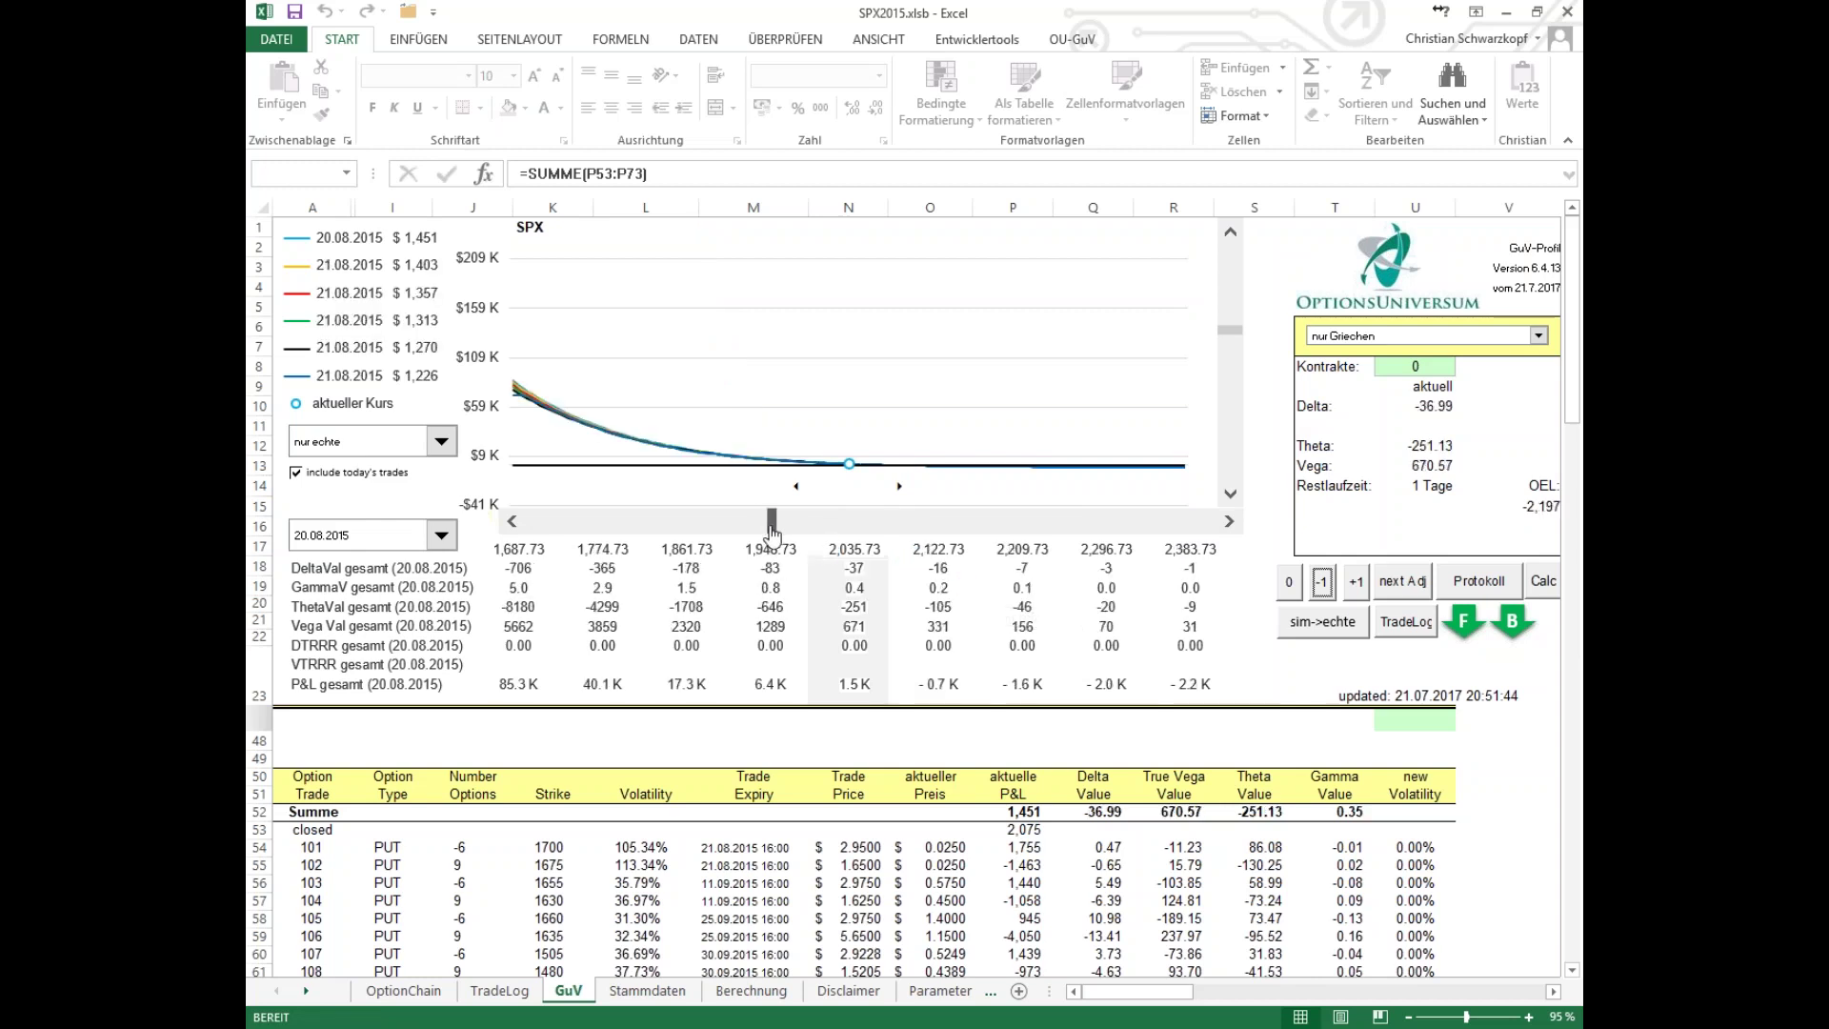
left_click_drag(759, 530, 621, 526)
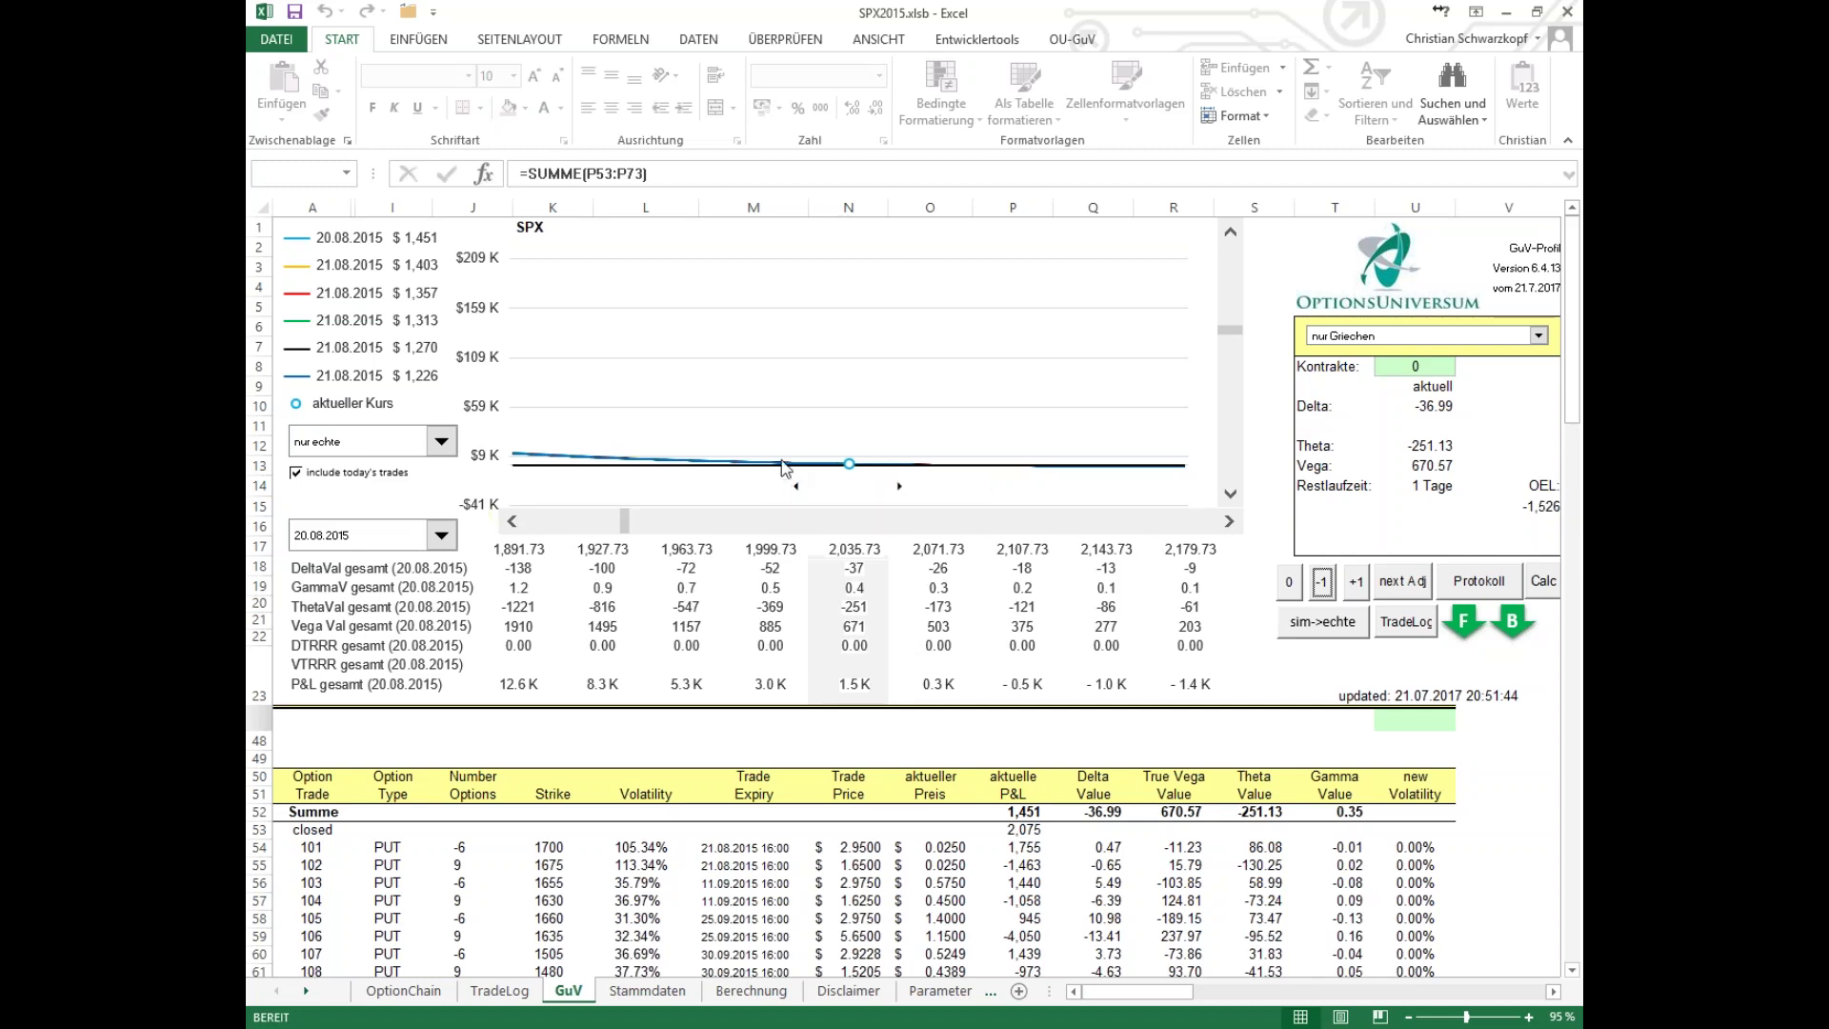
mouse_move(784, 469)
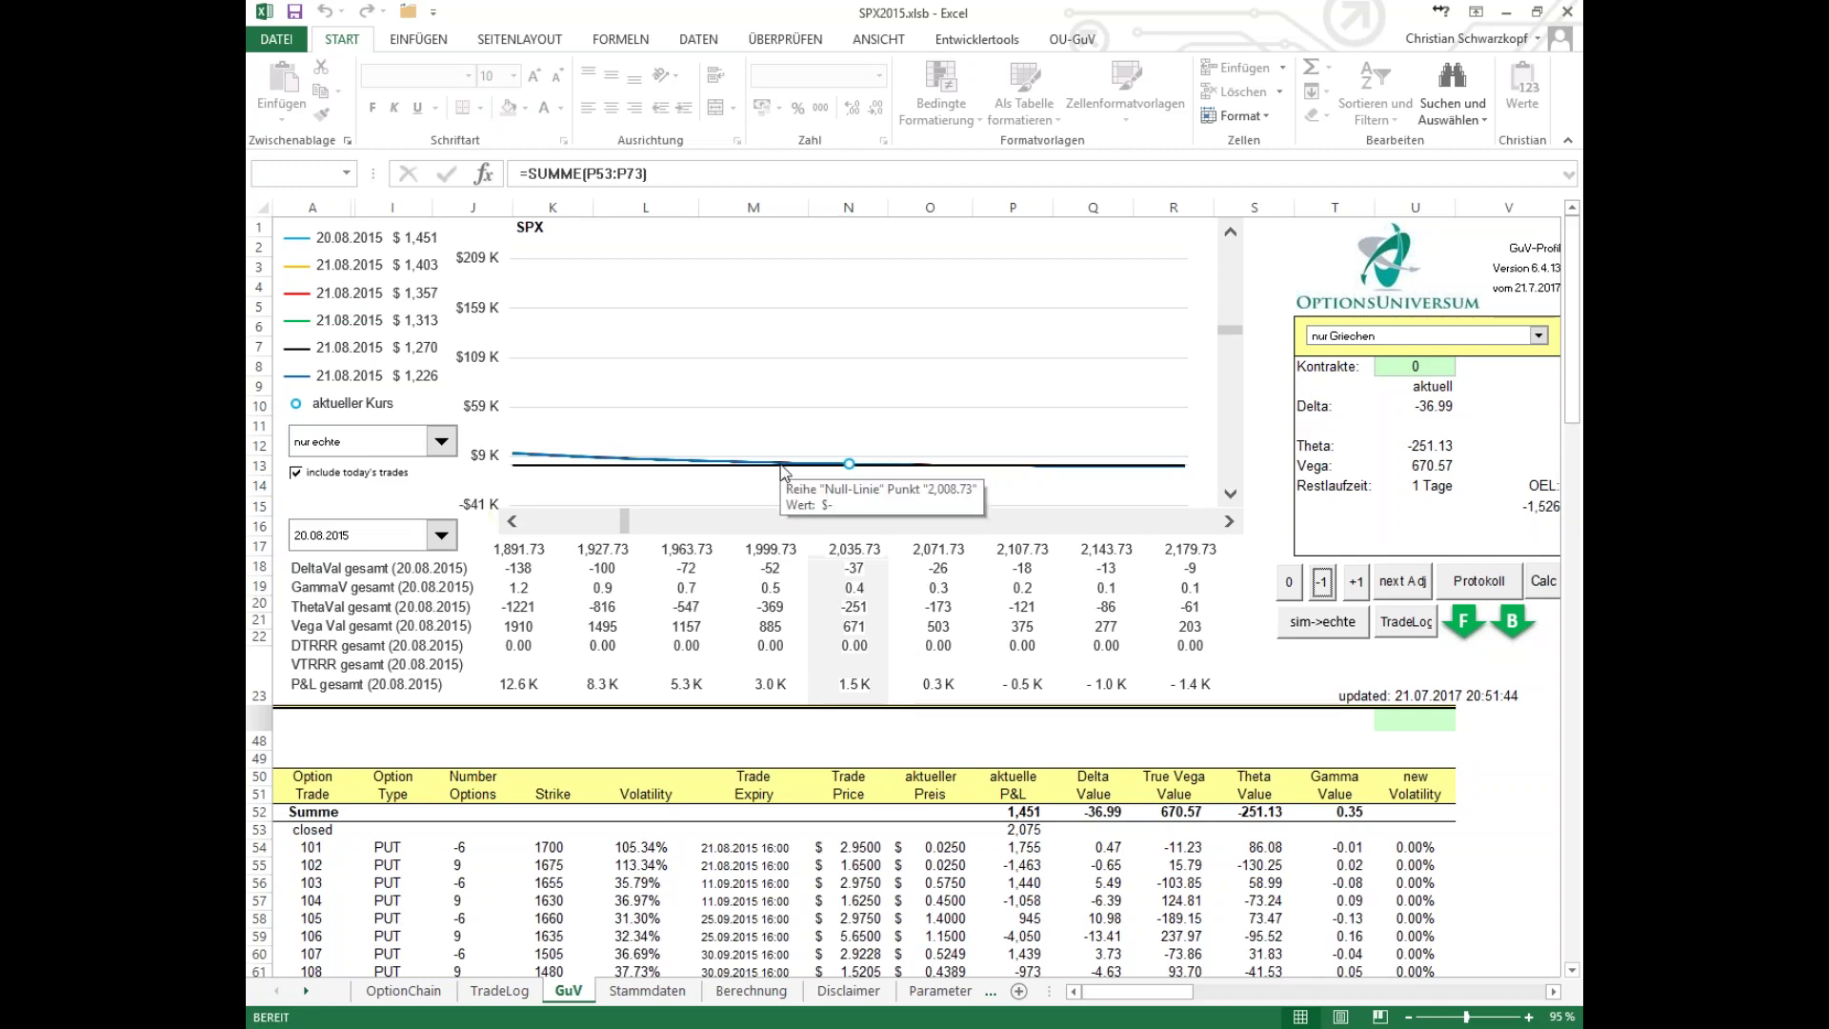
left_click_drag(1230, 332, 1230, 421)
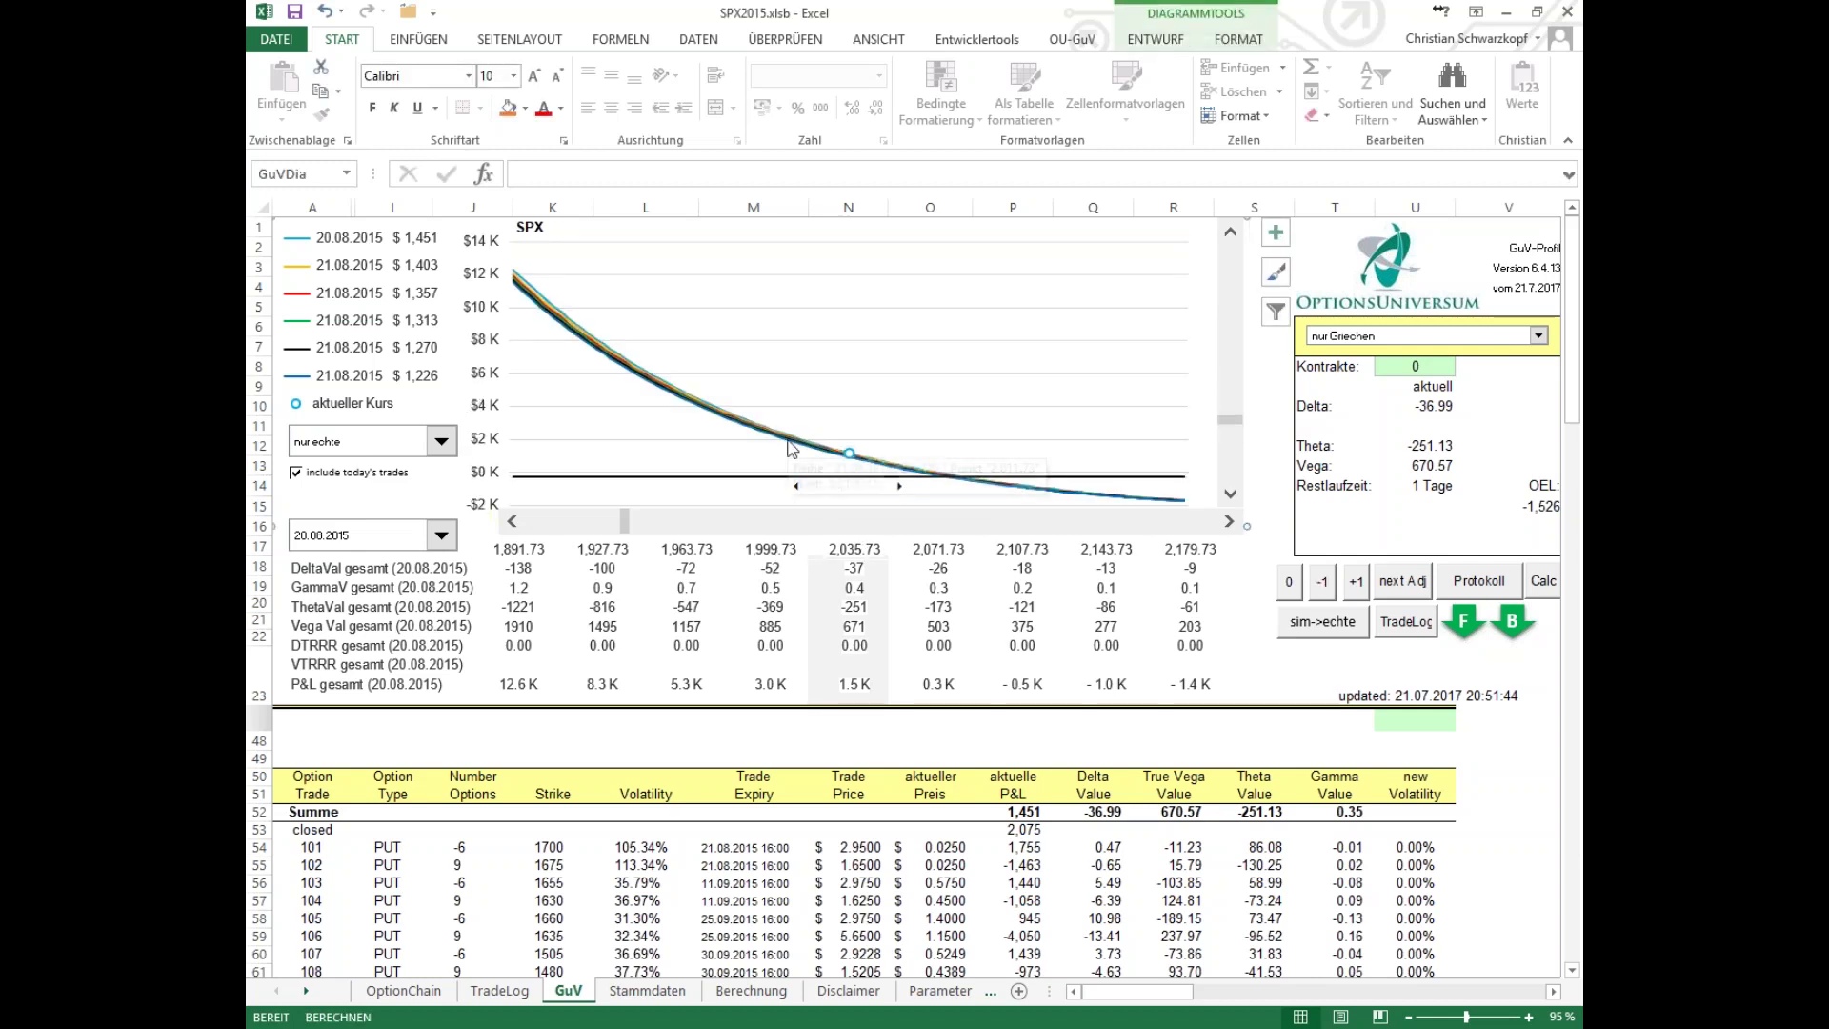
mouse_move(789, 446)
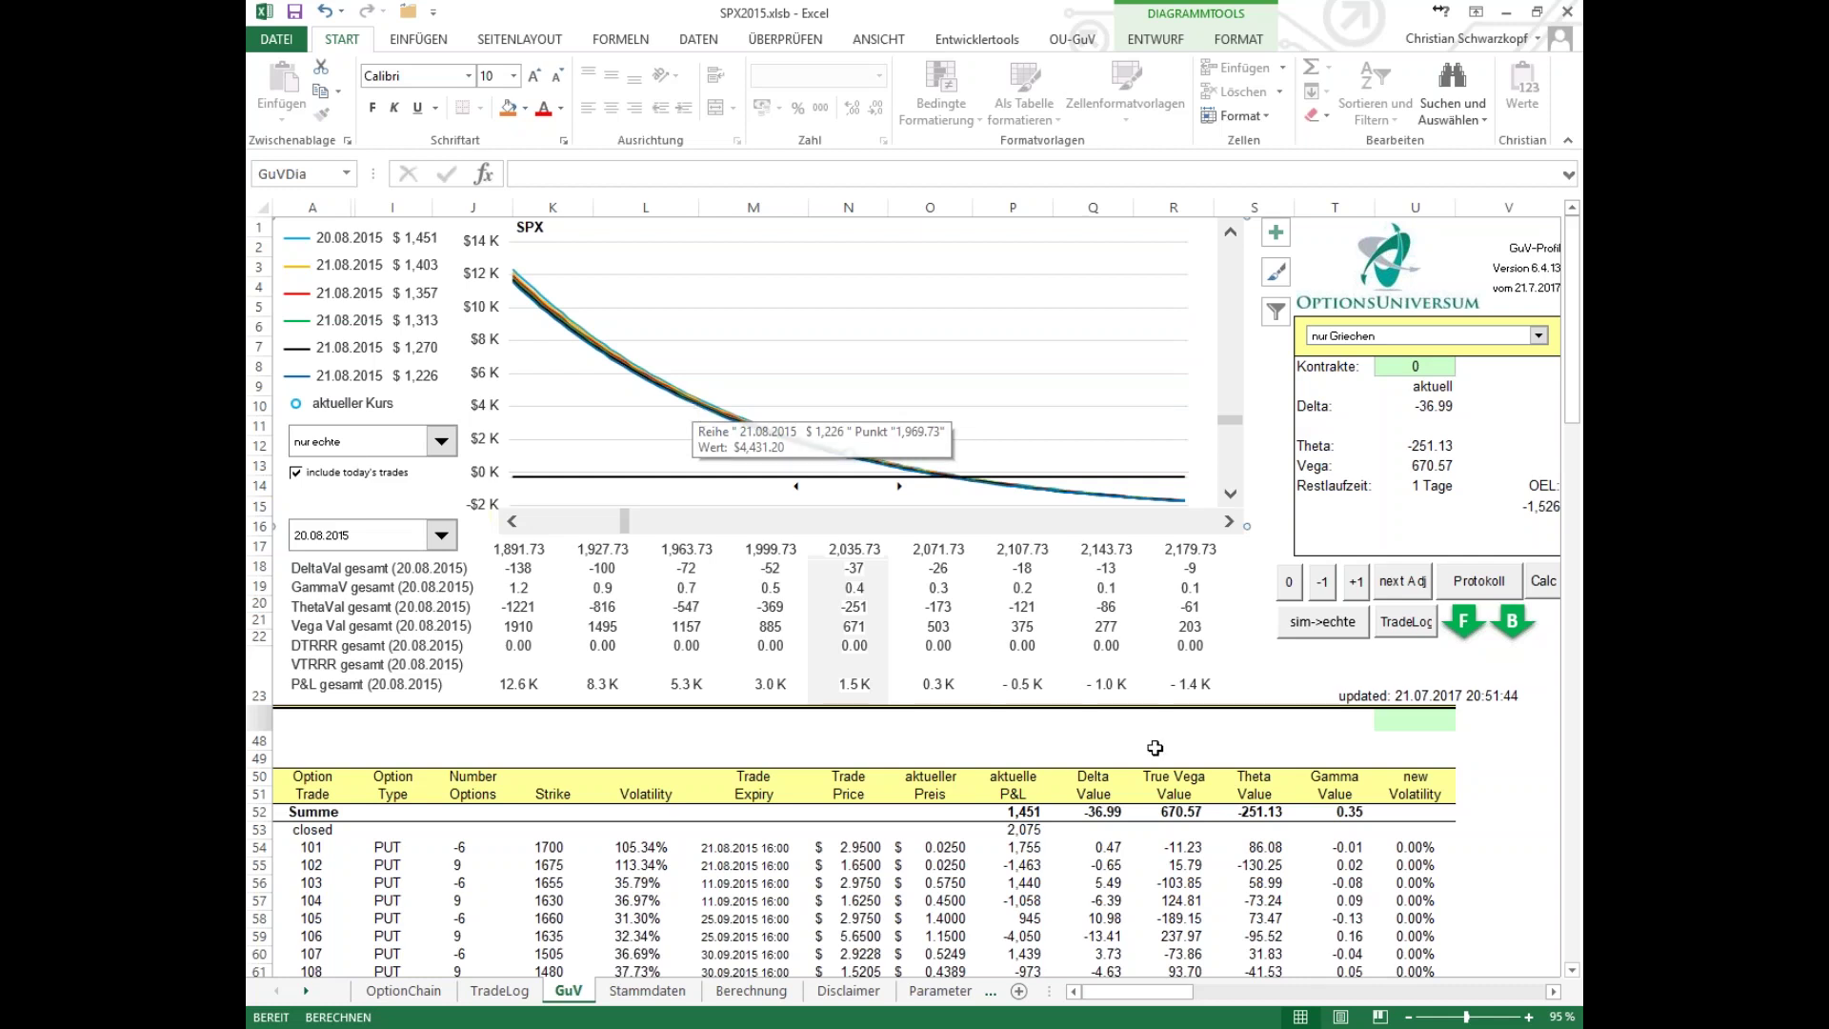
Step: Advance the evaluation date to 21.08.2015 and rescale the payoff chart's P&L axis to run from $0 K to $35 K
left_click(1357, 583)
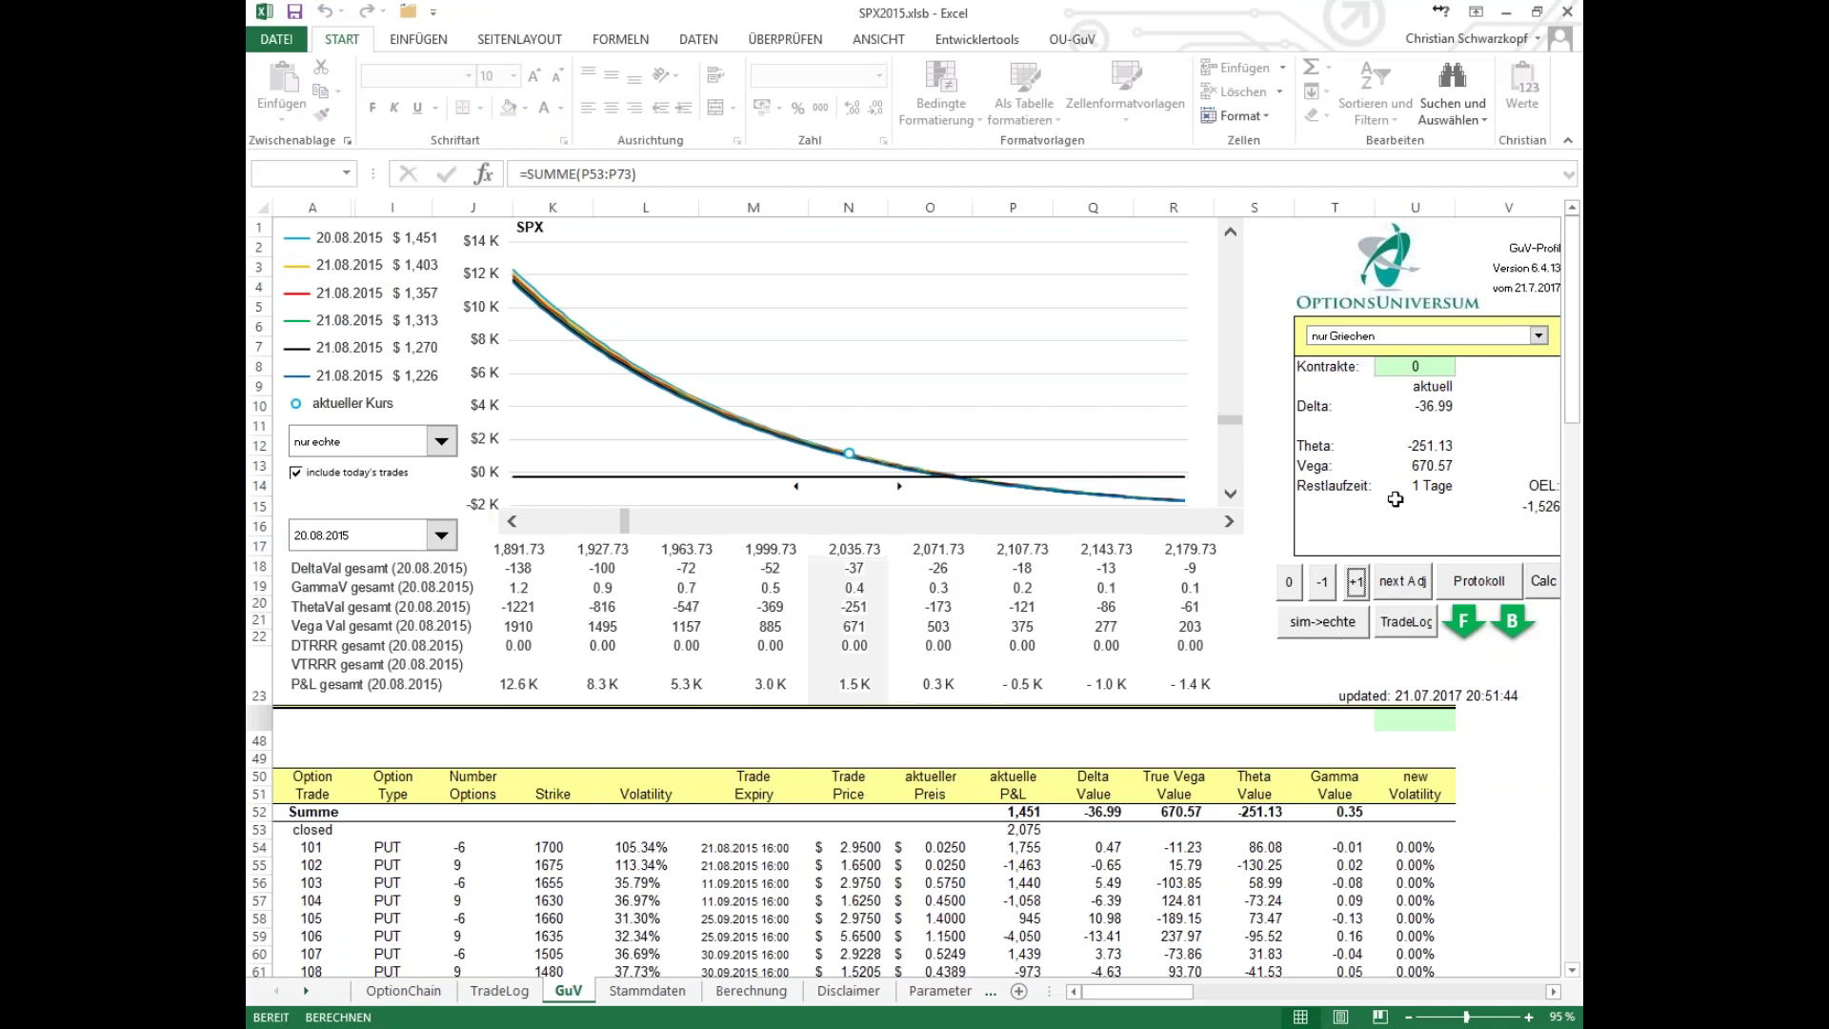
left_click(1396, 502)
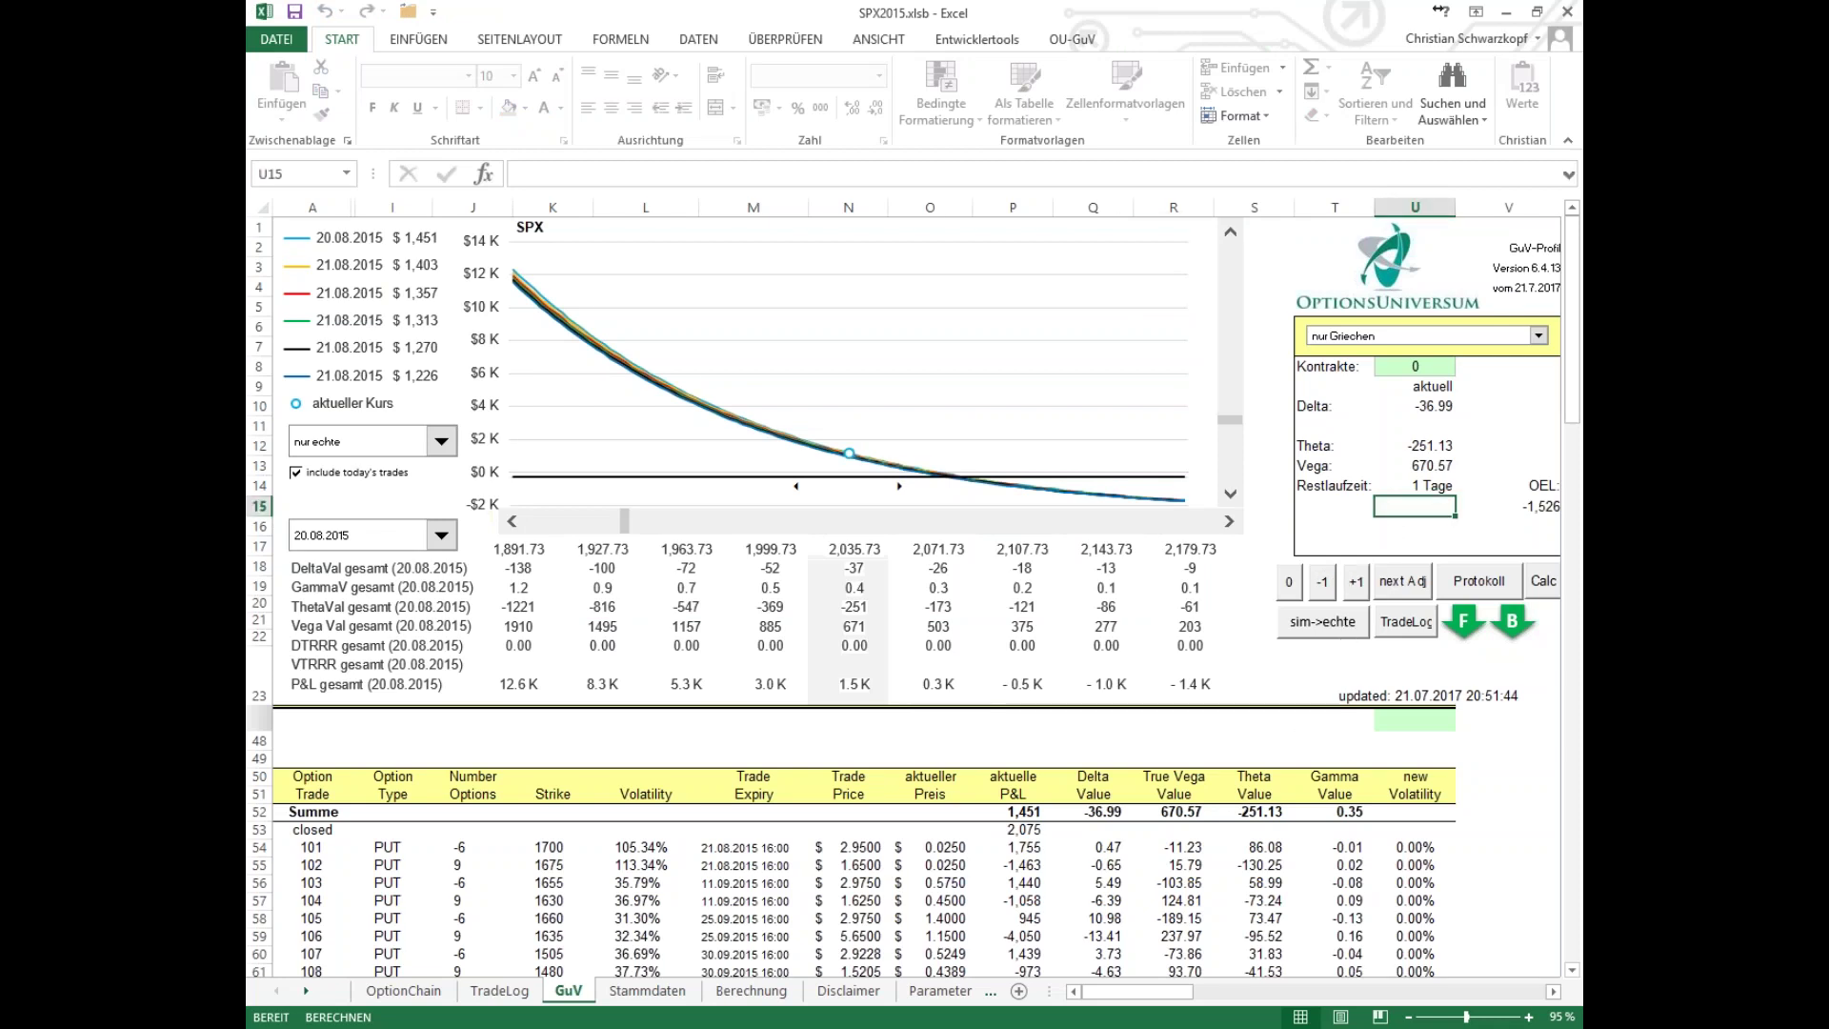
left_click(1355, 582)
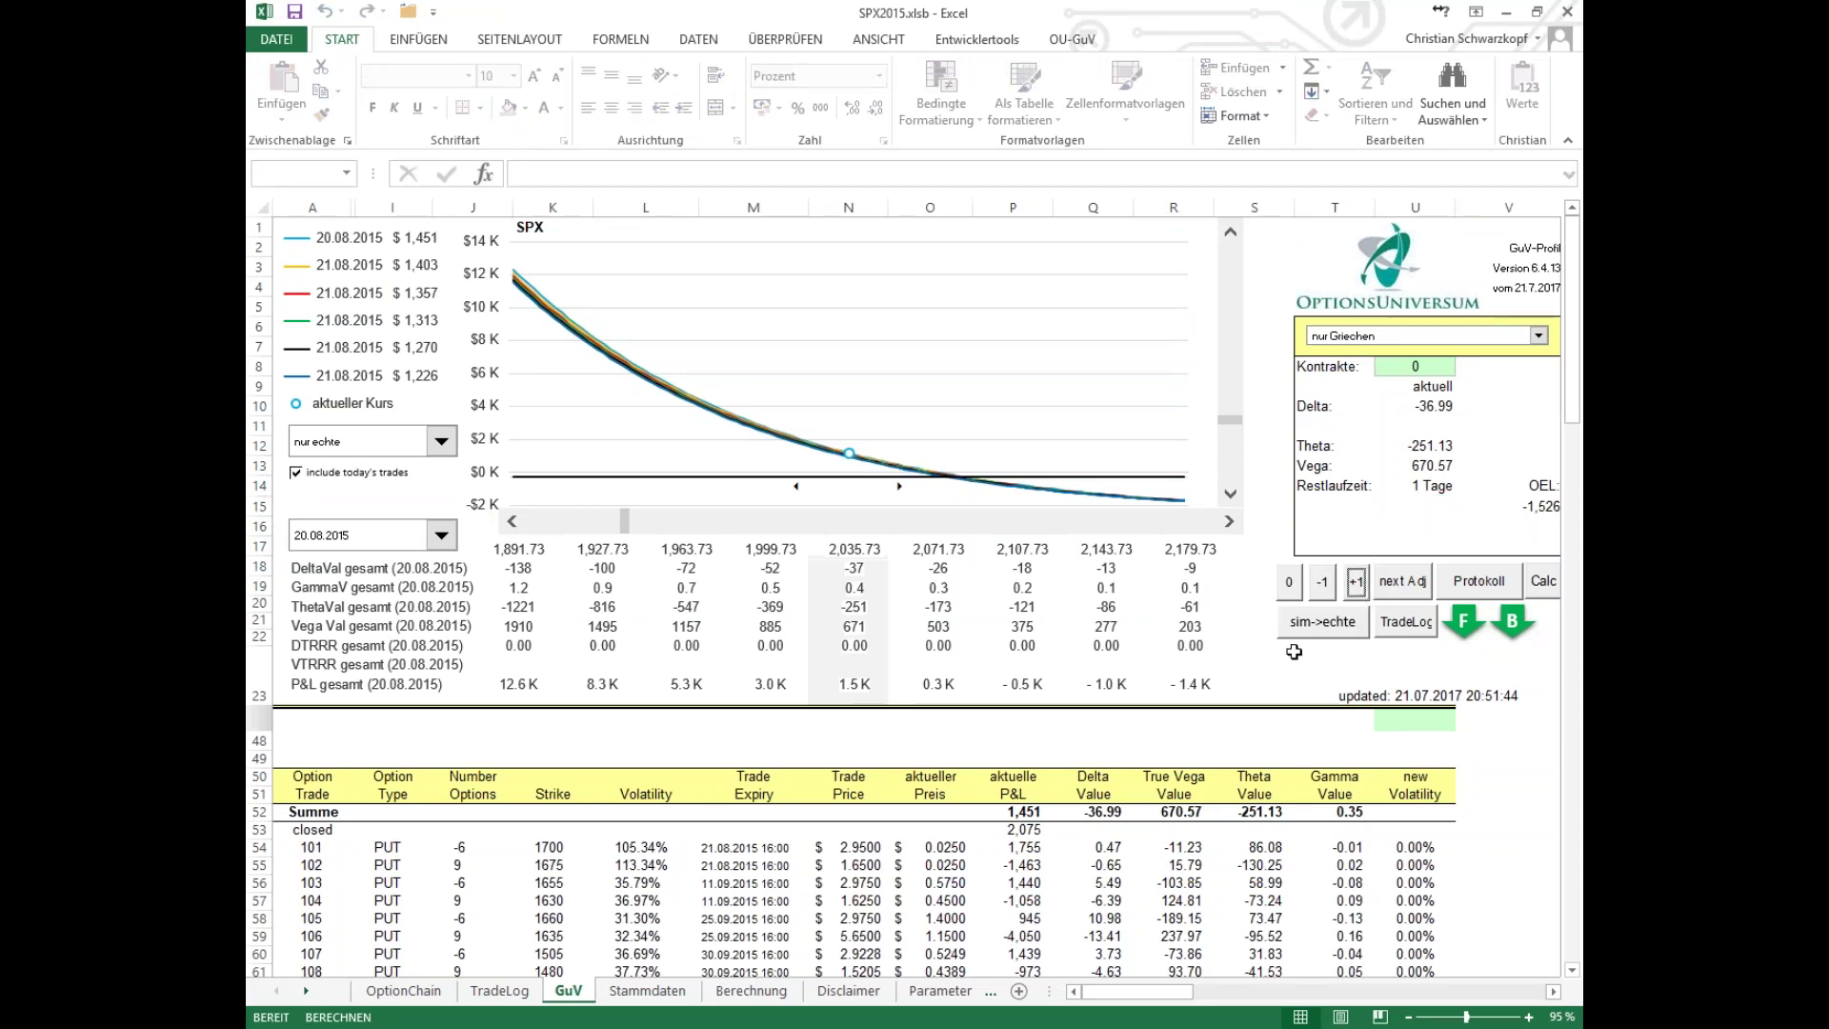
mouse_move(1124, 992)
left_mouse_down()
mouse_move(1229, 995)
mouse_move(1117, 999)
left_mouse_up()
left_click(1289, 581)
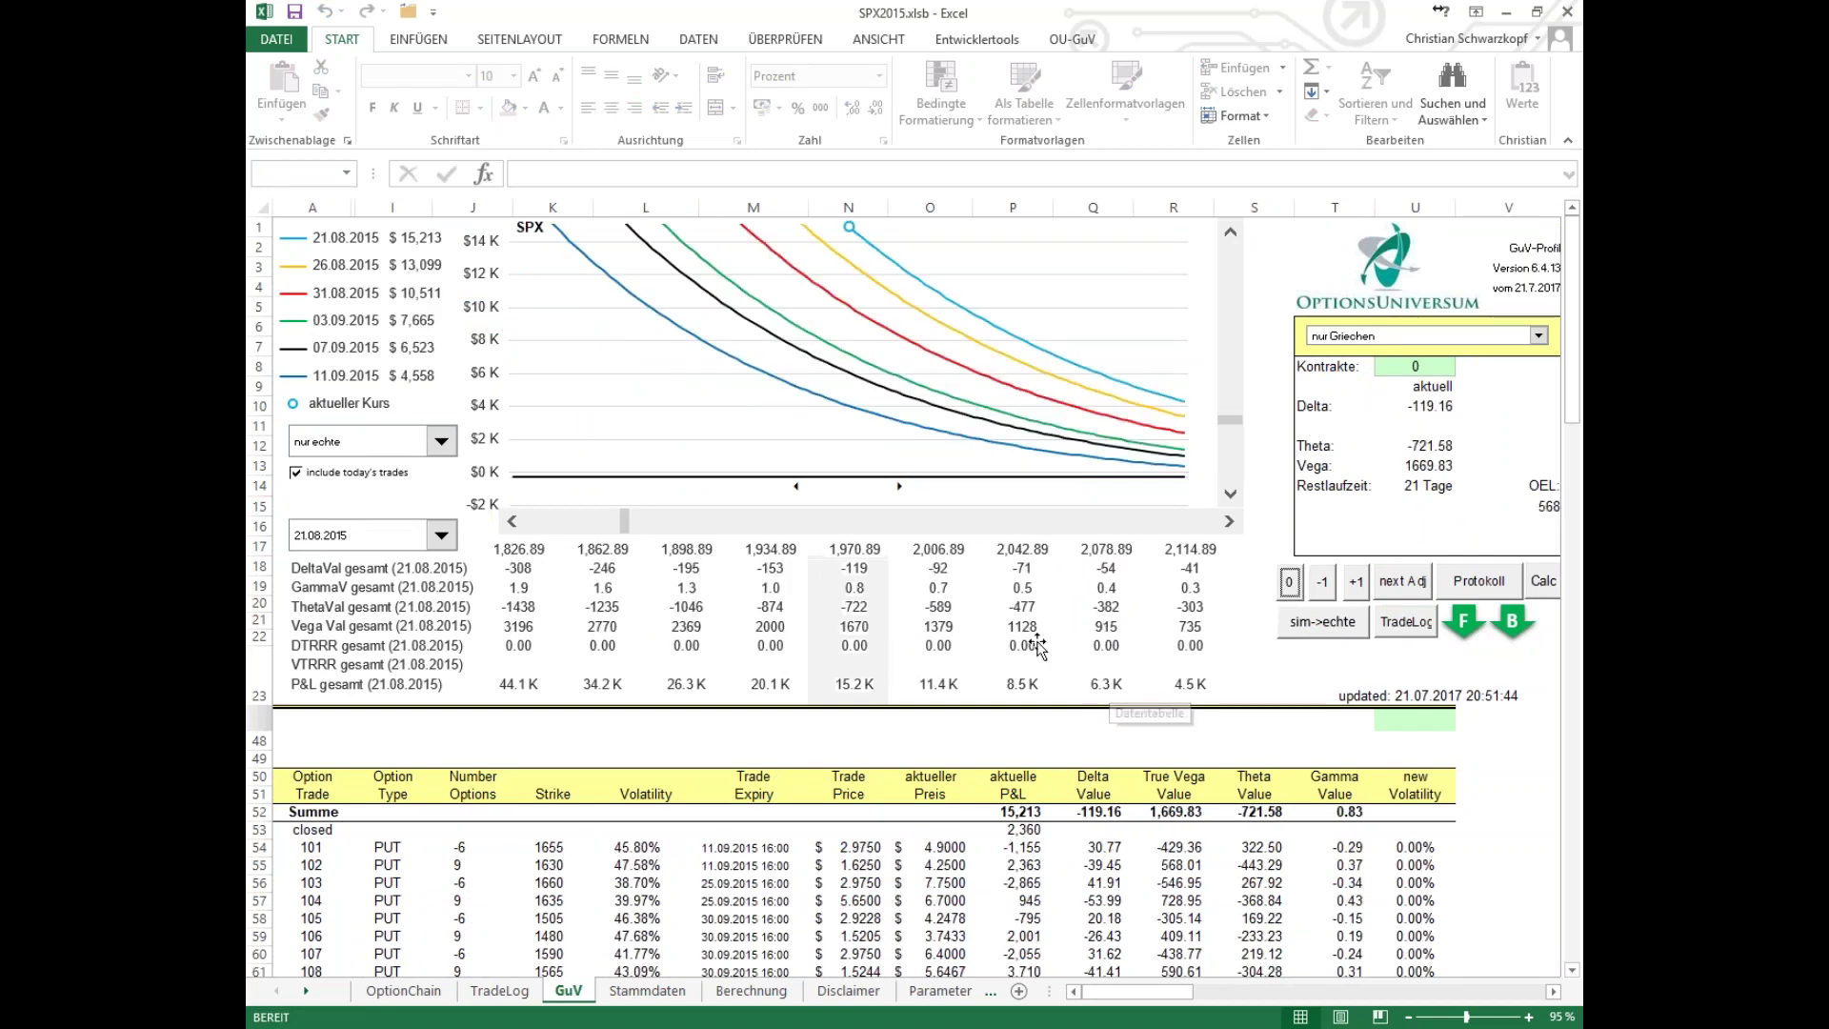
left_click(847, 414)
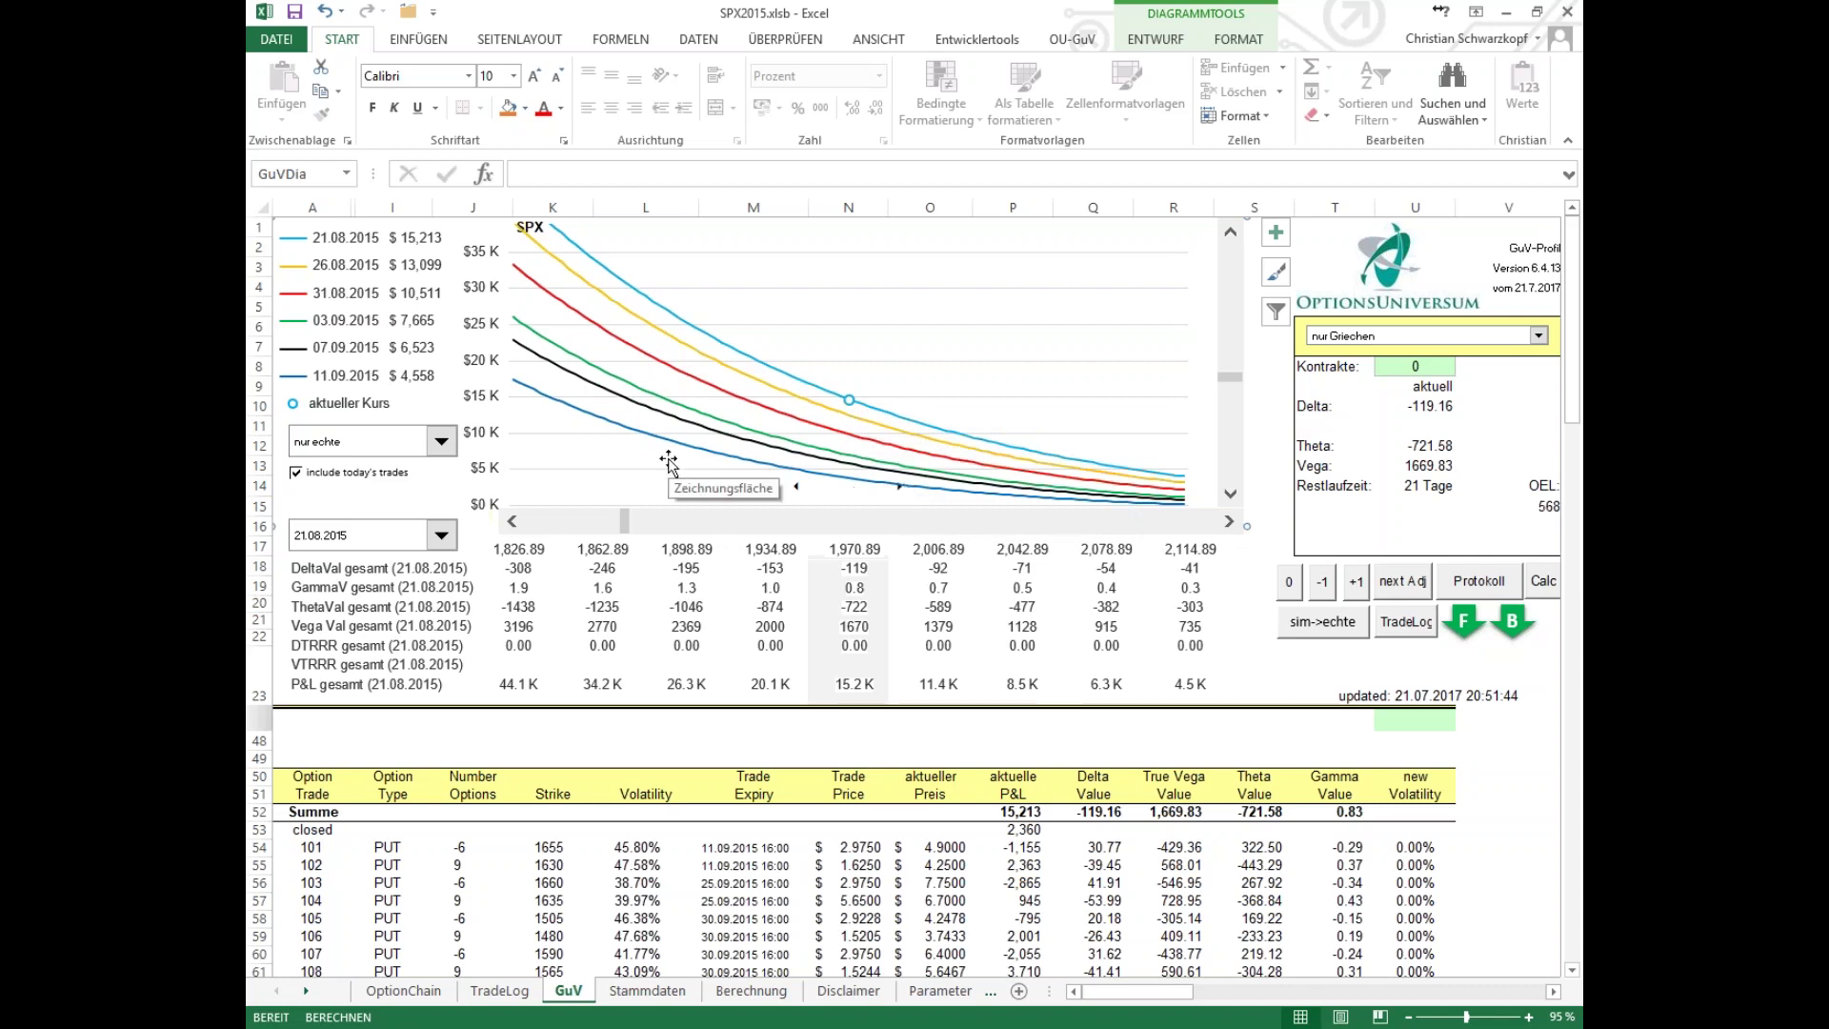
mouse_move(669, 459)
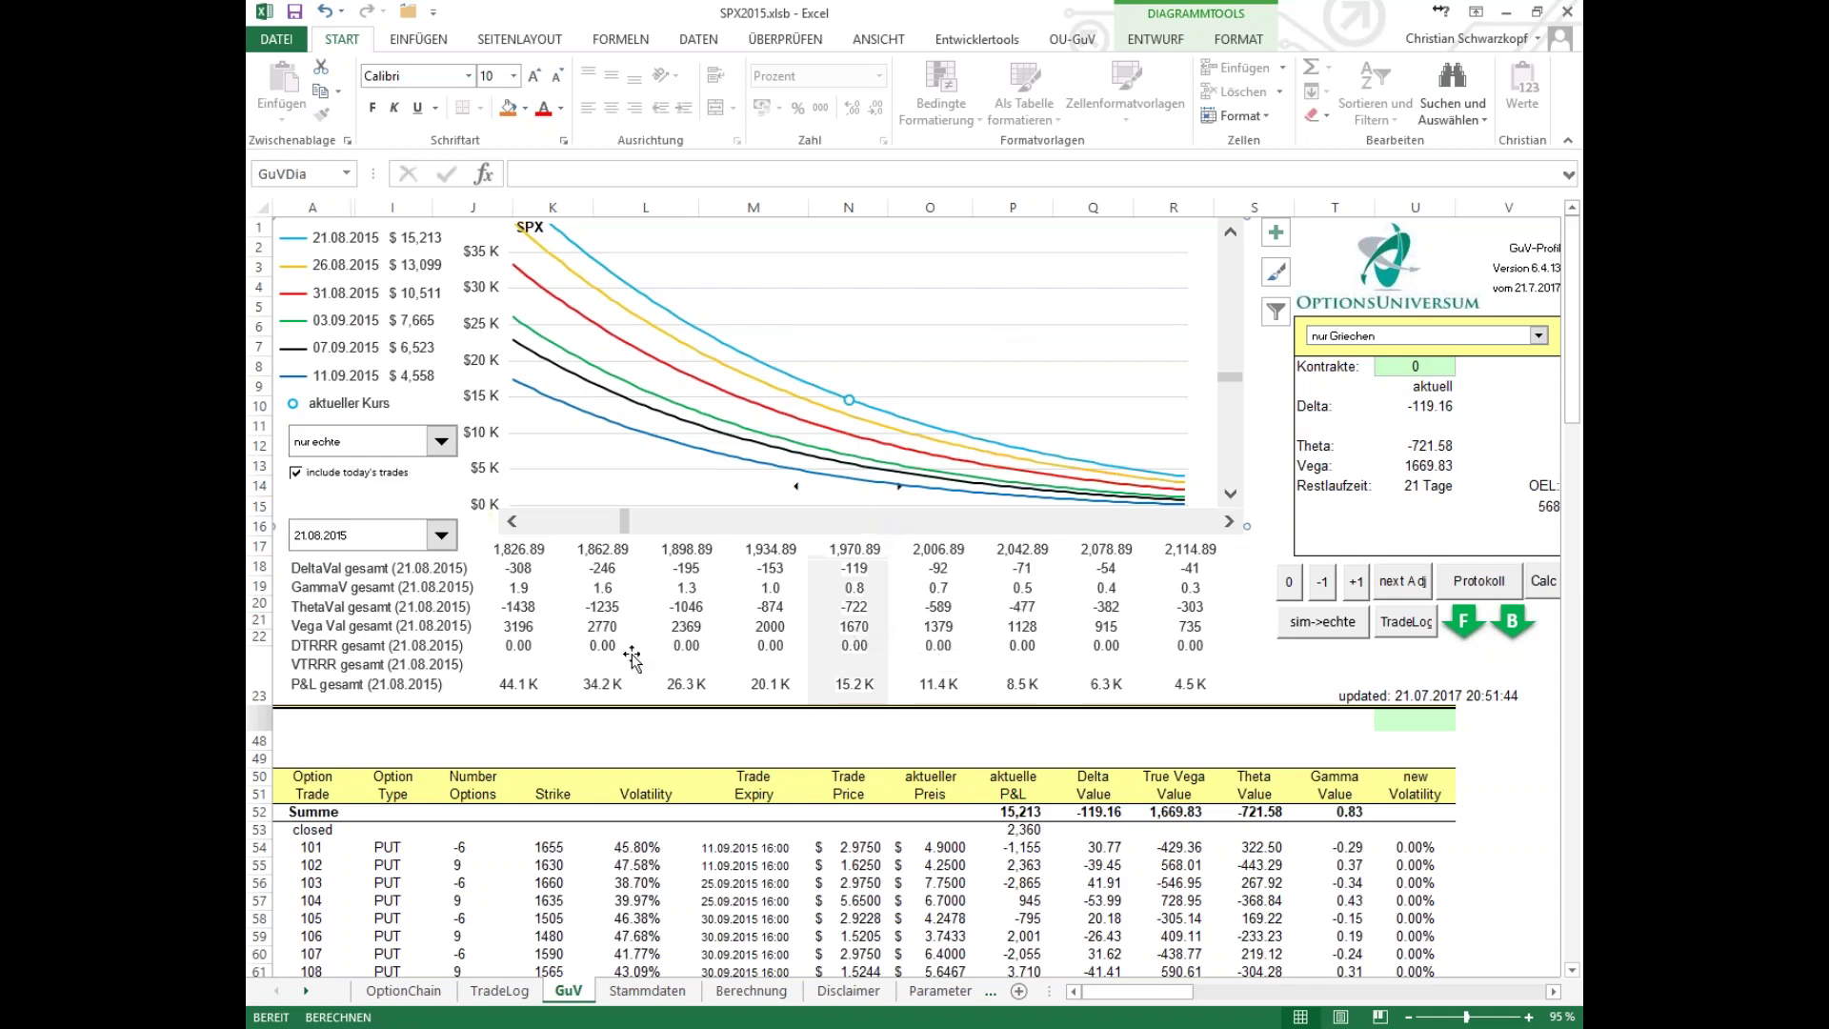
Step: Widen the payoff chart to prices 1,058.89–2,882.89 and extend its P&L axis to run from -$1 K to $1,799 K
left_click_drag(626, 521, 1179, 530)
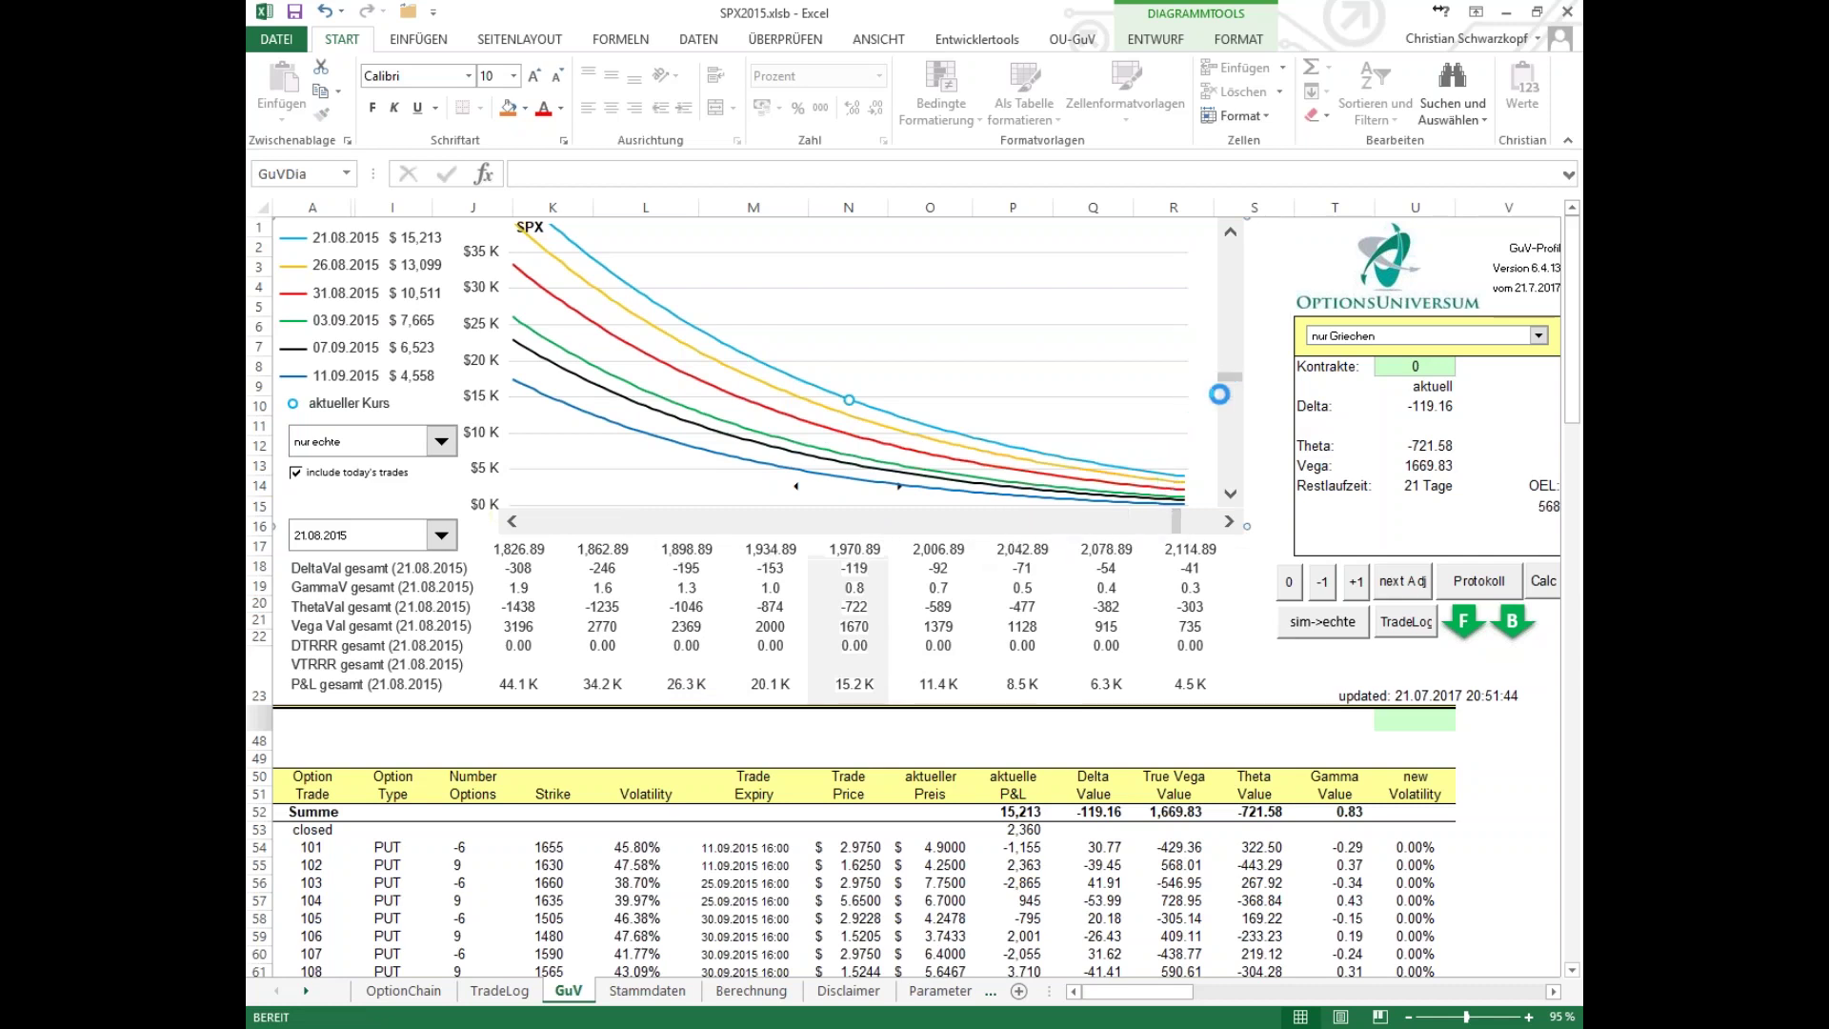
left_click_drag(1241, 378, 1241, 481)
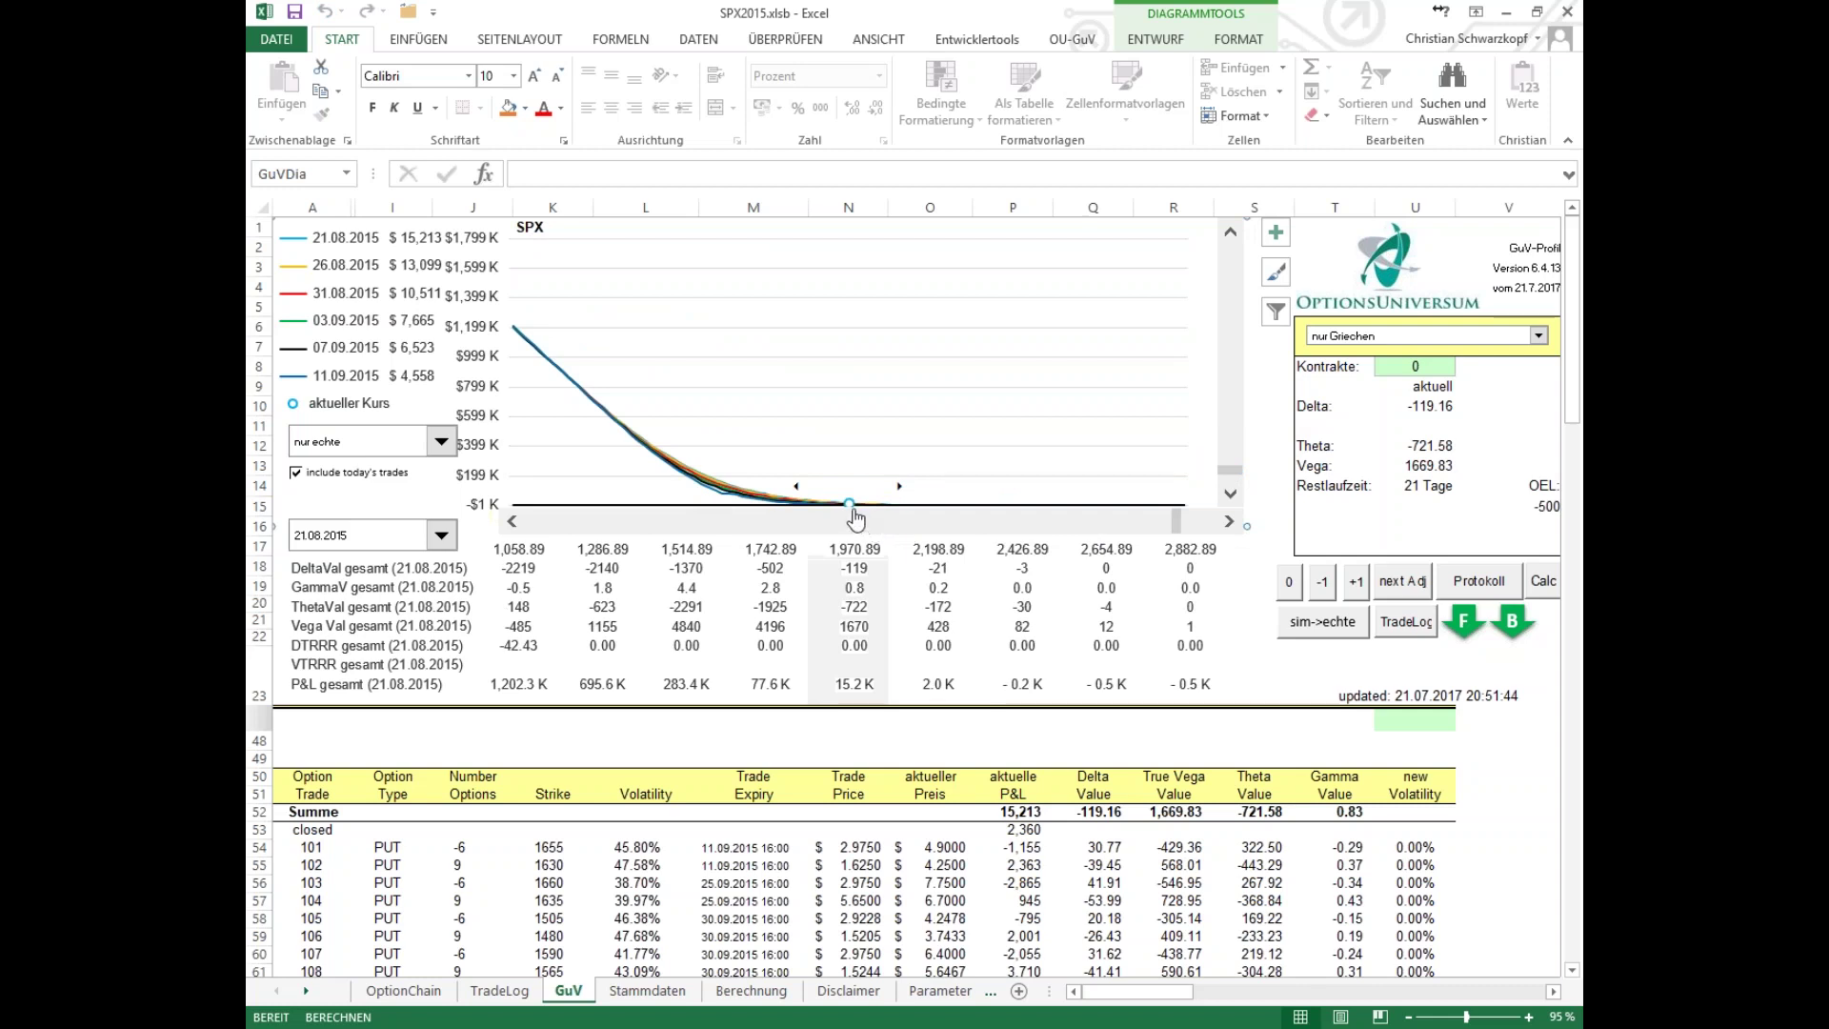
mouse_move(849, 510)
Step: Advance the evaluation date to 24.08.2015 and rescale the P&L axis to run from -$108 K to $392 K
left_click(1359, 583)
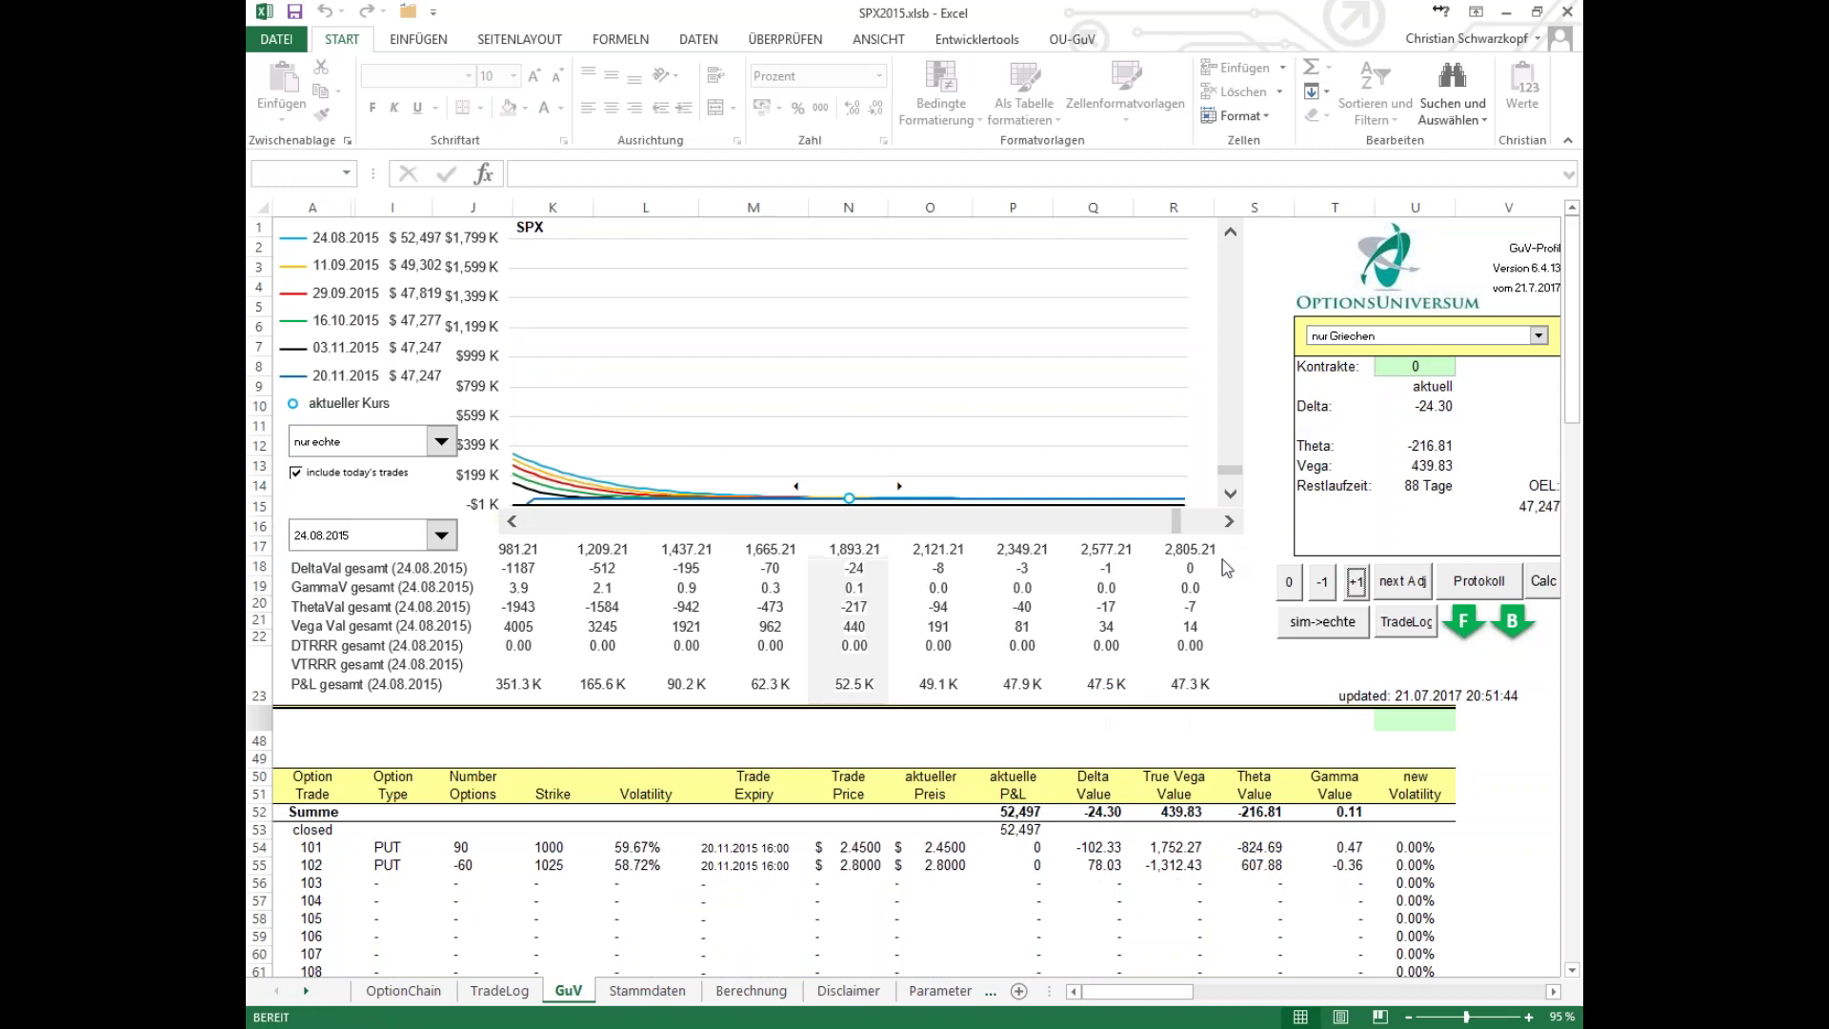
left_click(1232, 493)
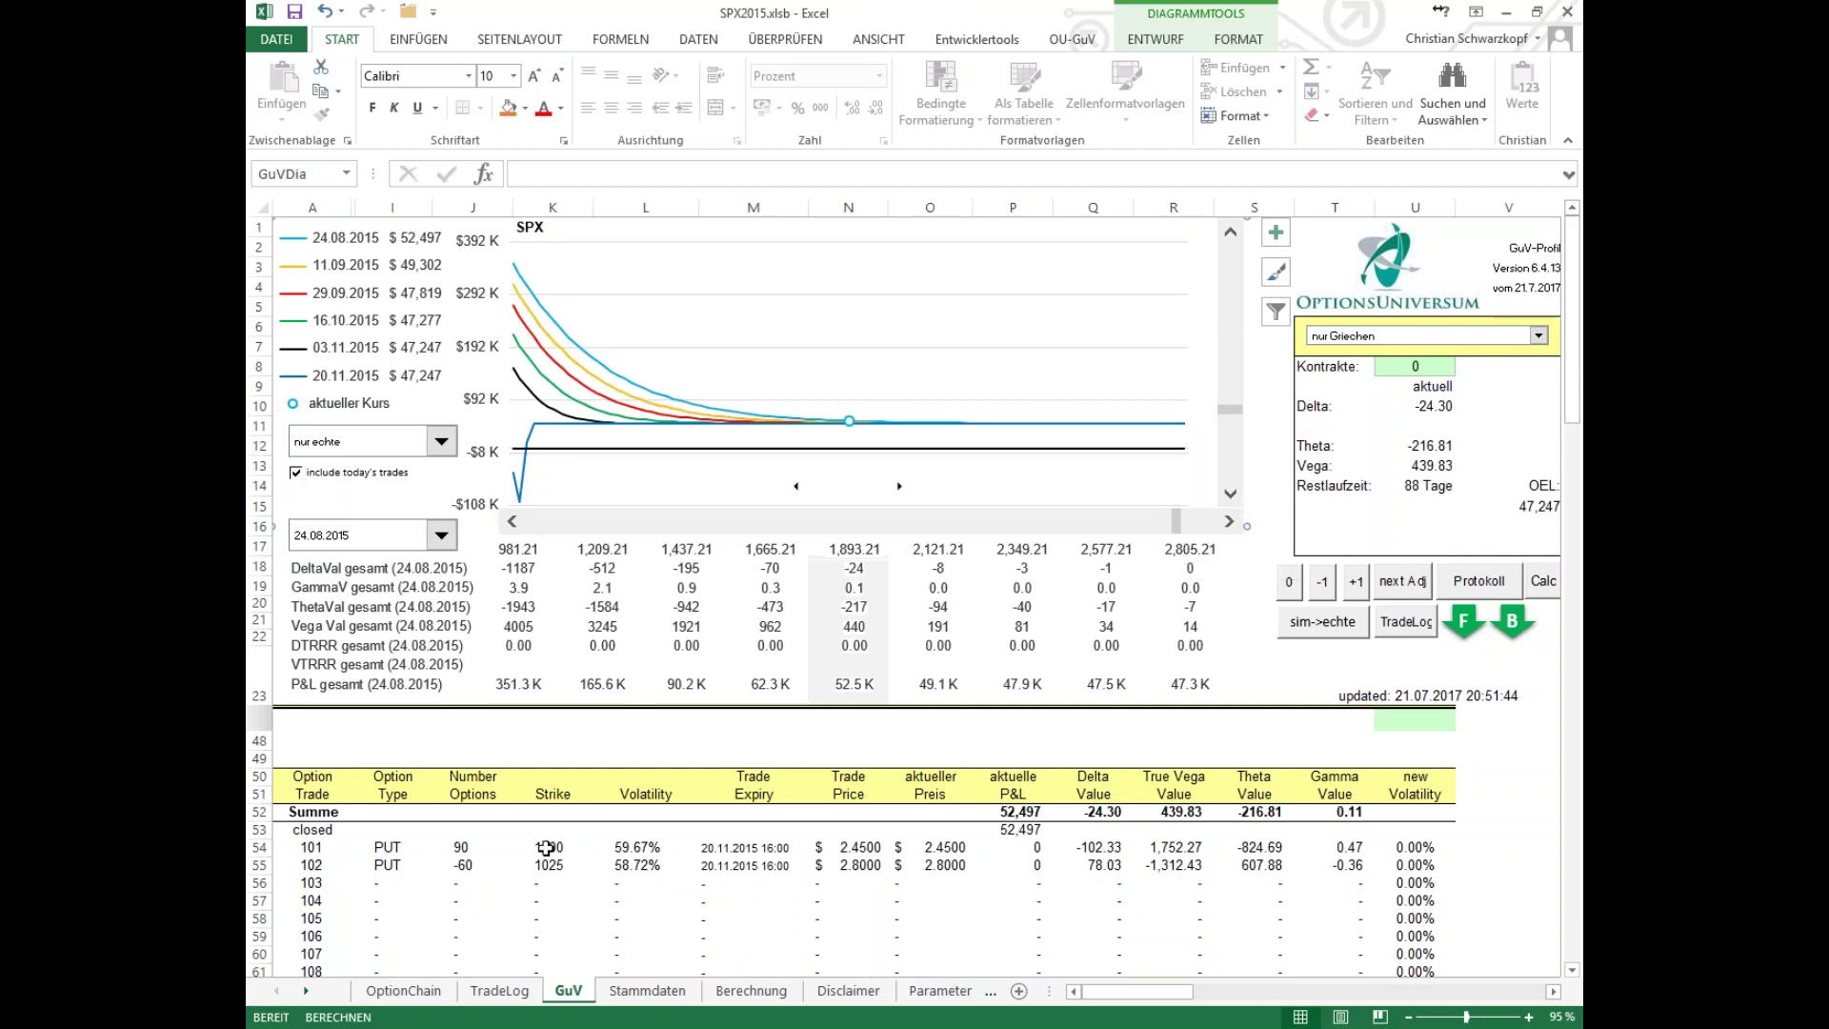
Step: Exclude today's trades to examine the previous positions' payoff curves around the current price, then include them again
left_click(297, 475)
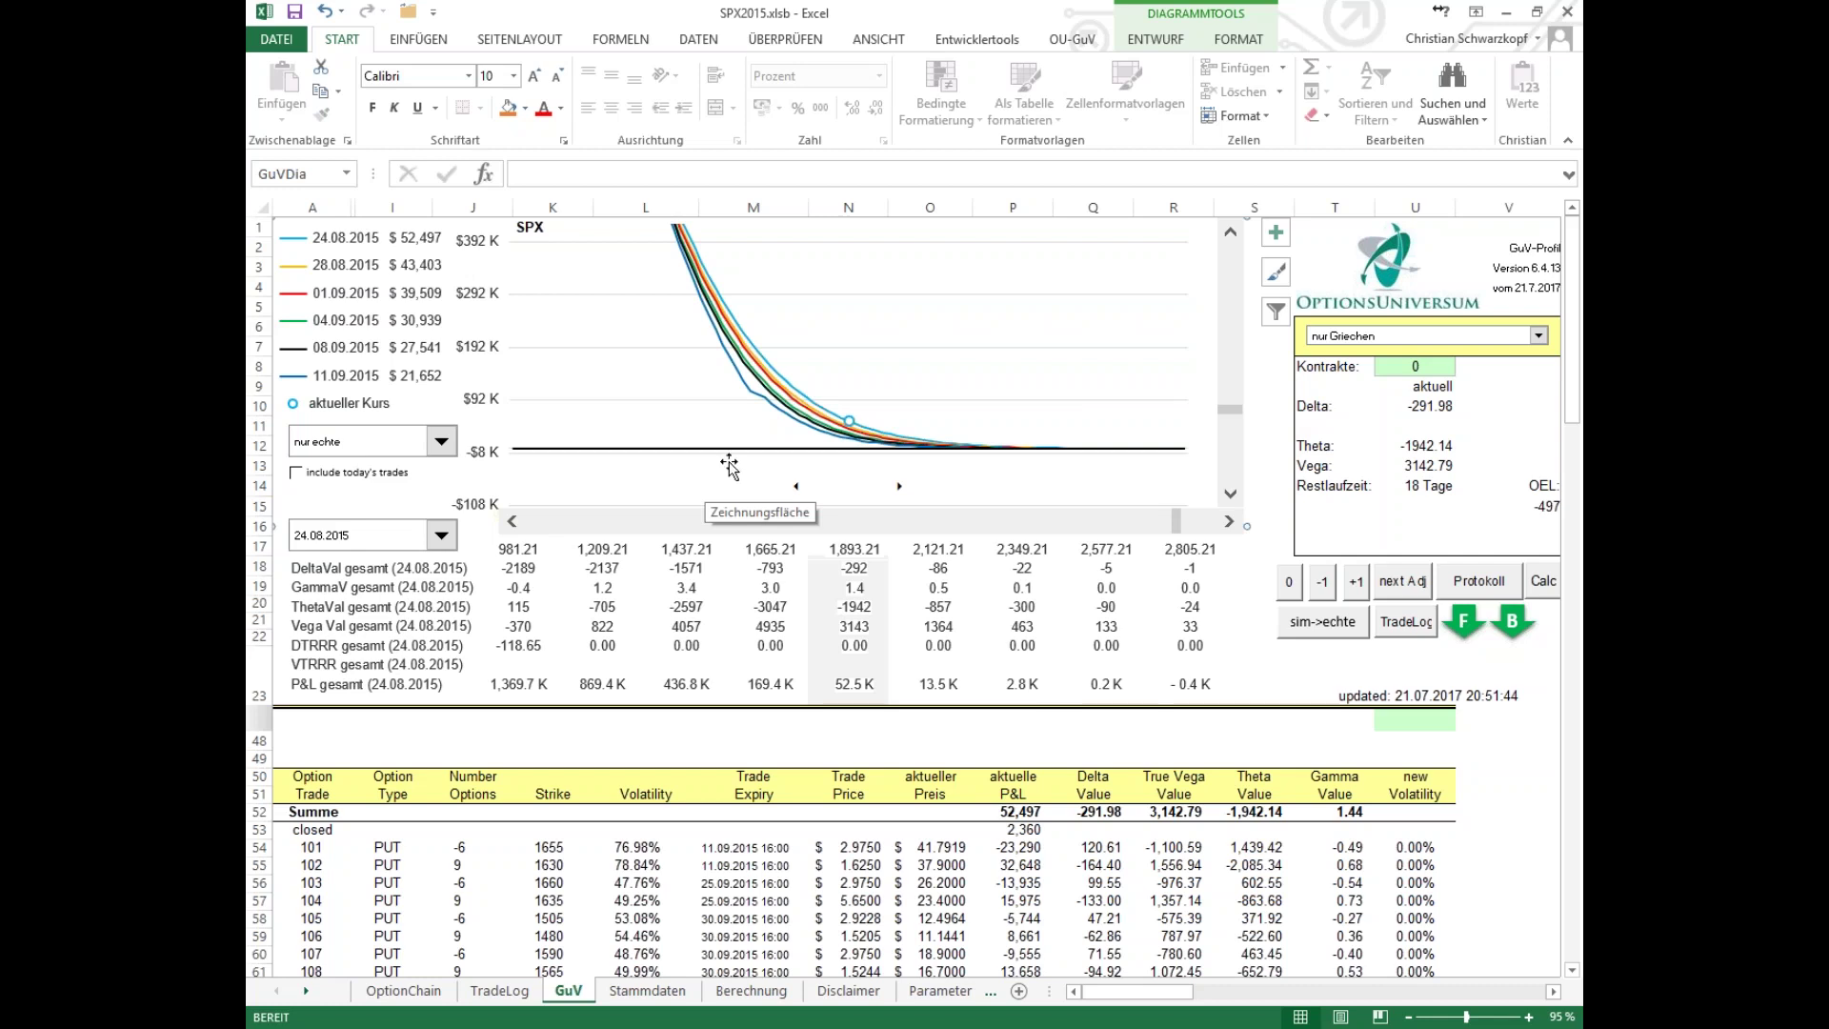
mouse_move(851, 427)
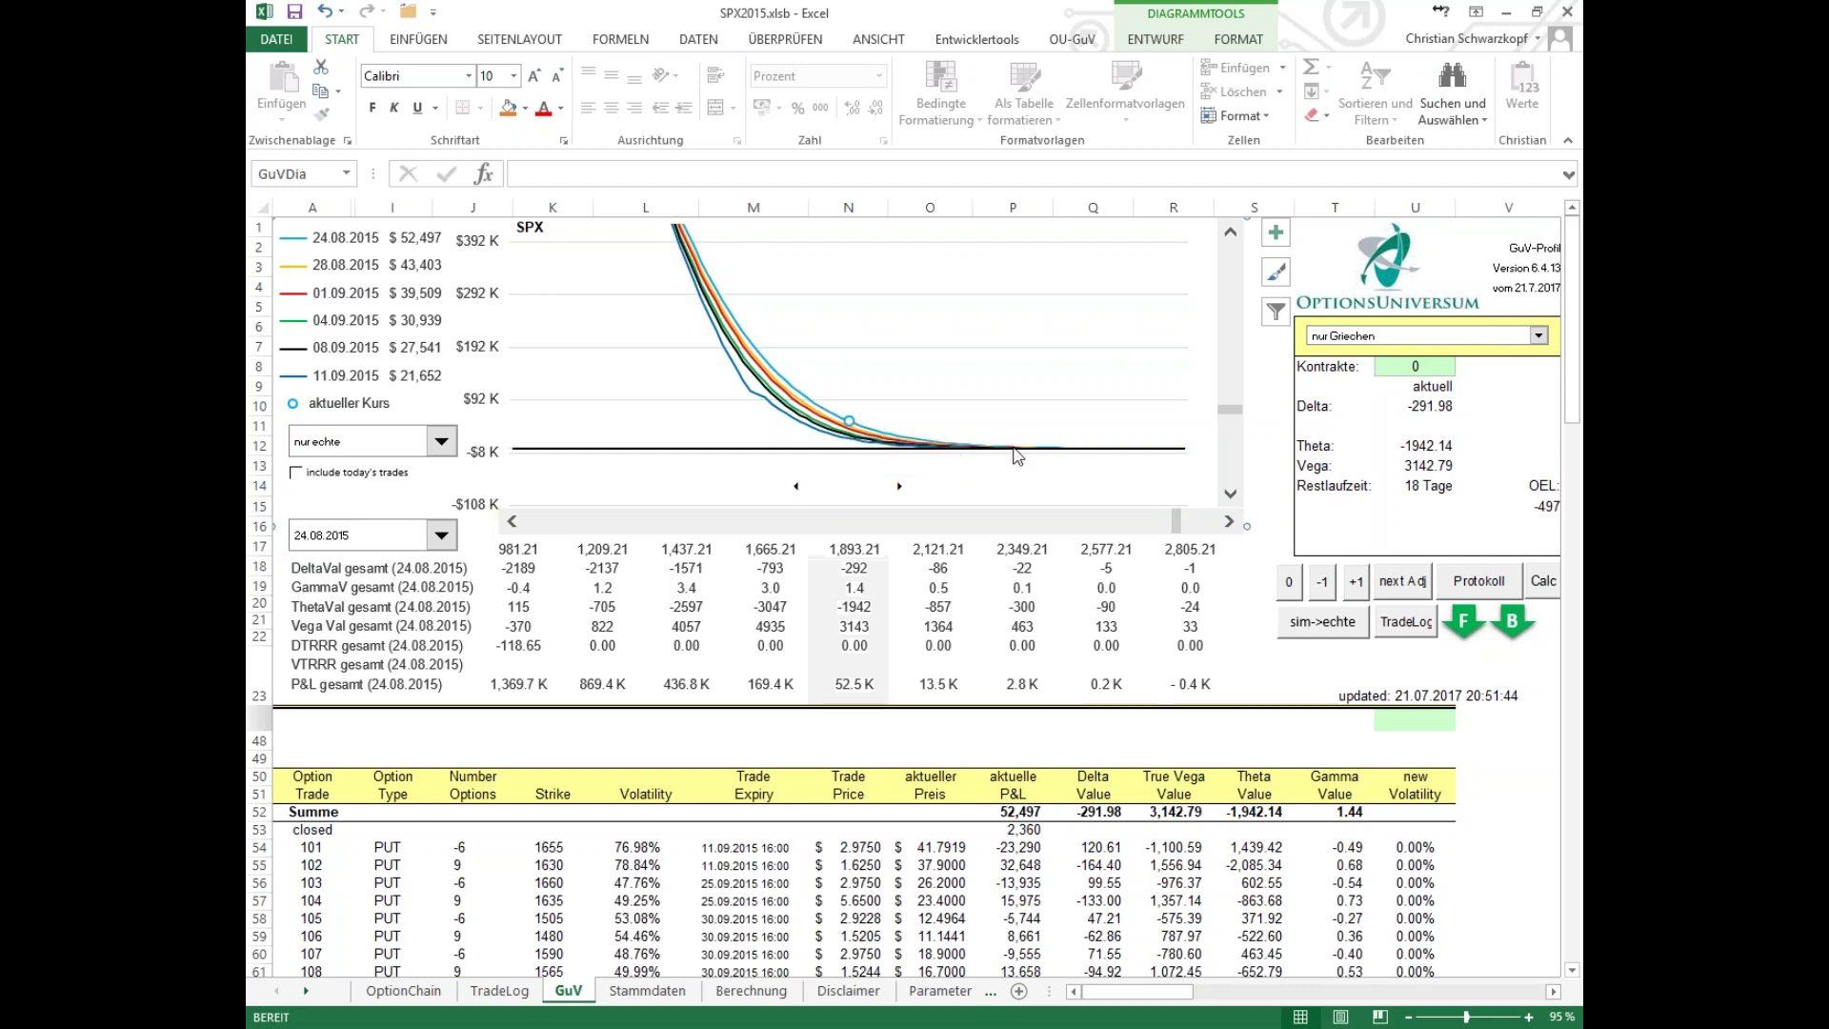
mouse_move(1015, 456)
left_click(353, 475)
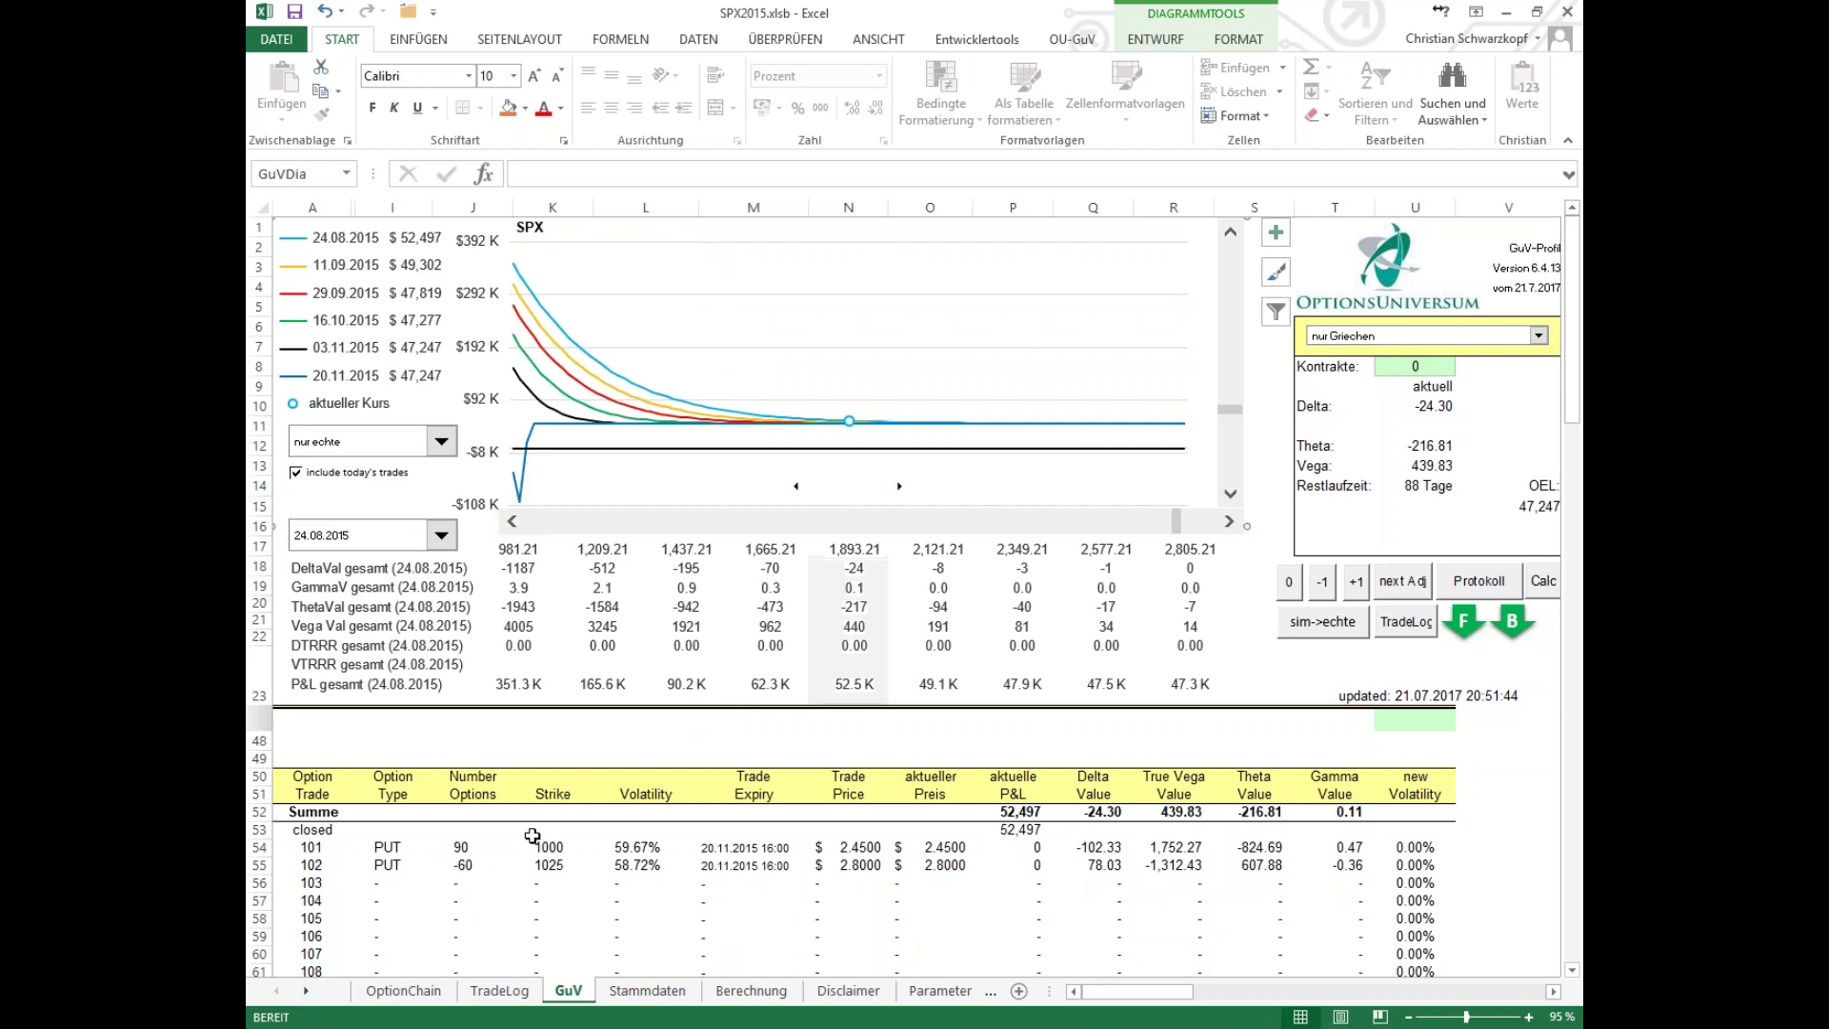
Step: Examine the new 1000 and 1025 puts' quantities, the current price point on the payoff chart and the closed P&L
left_click_drag(467, 846, 467, 864)
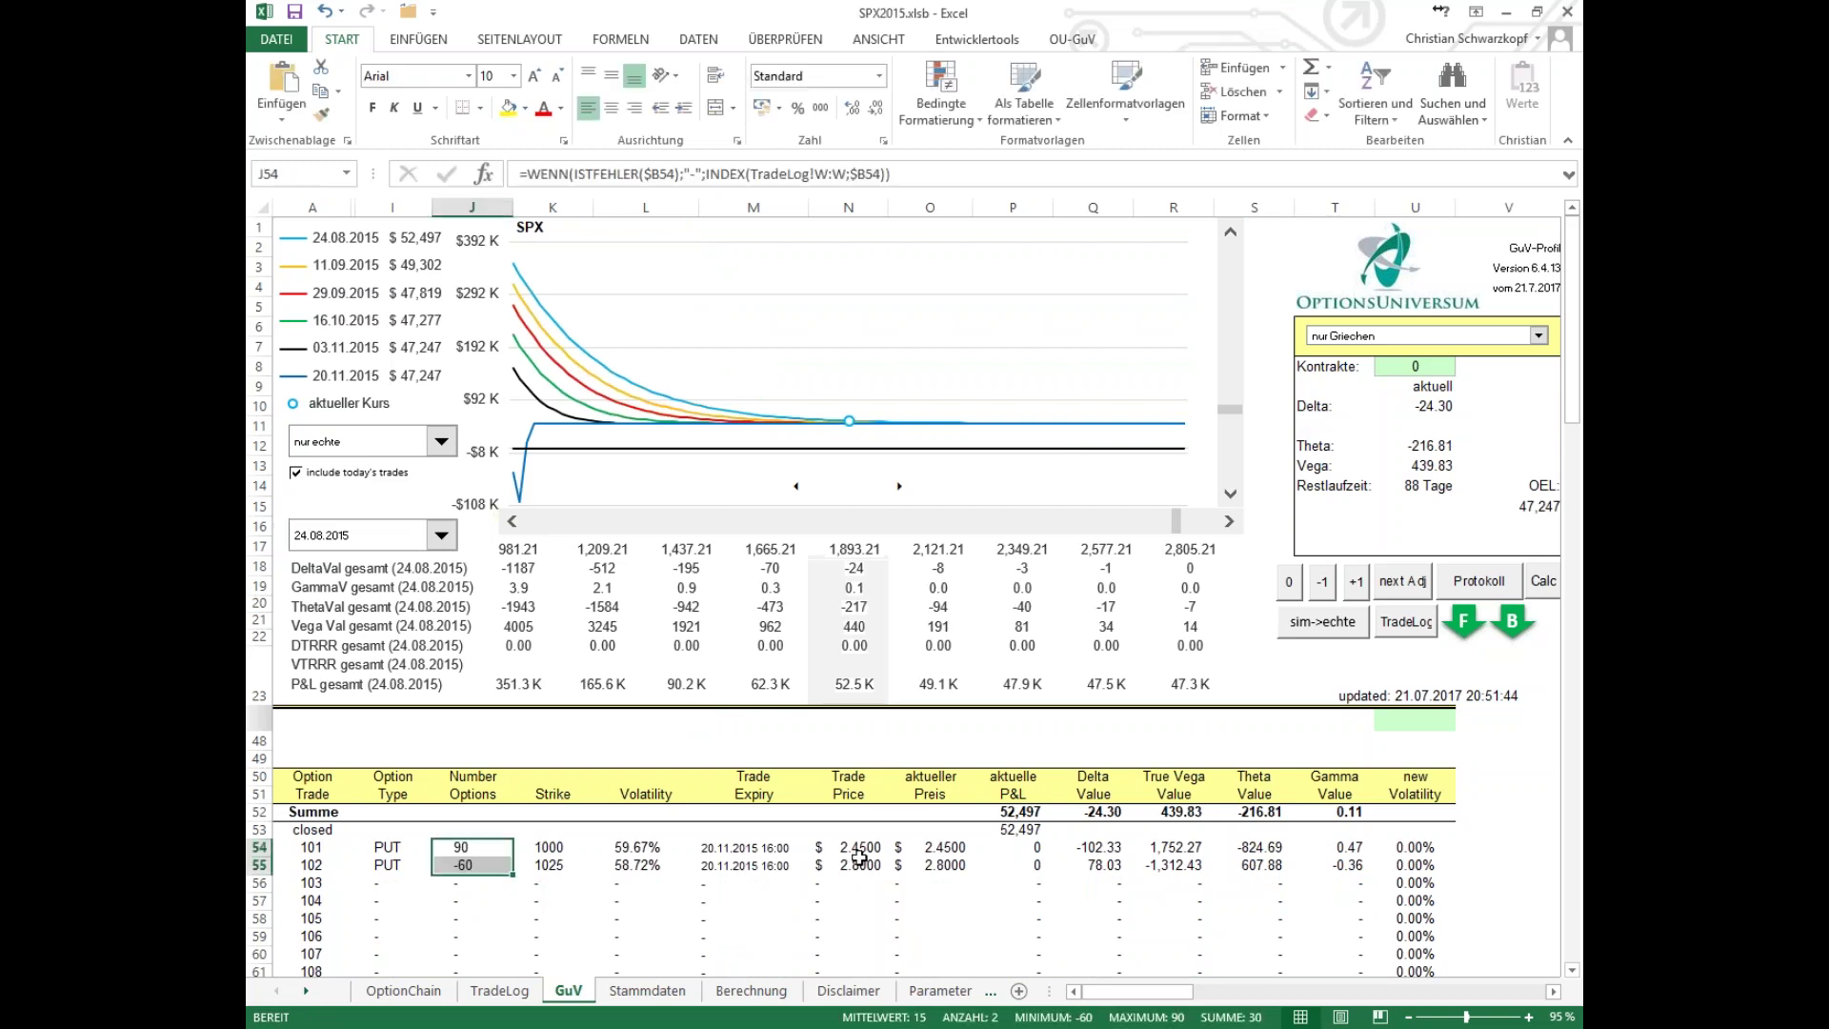
mouse_move(851, 422)
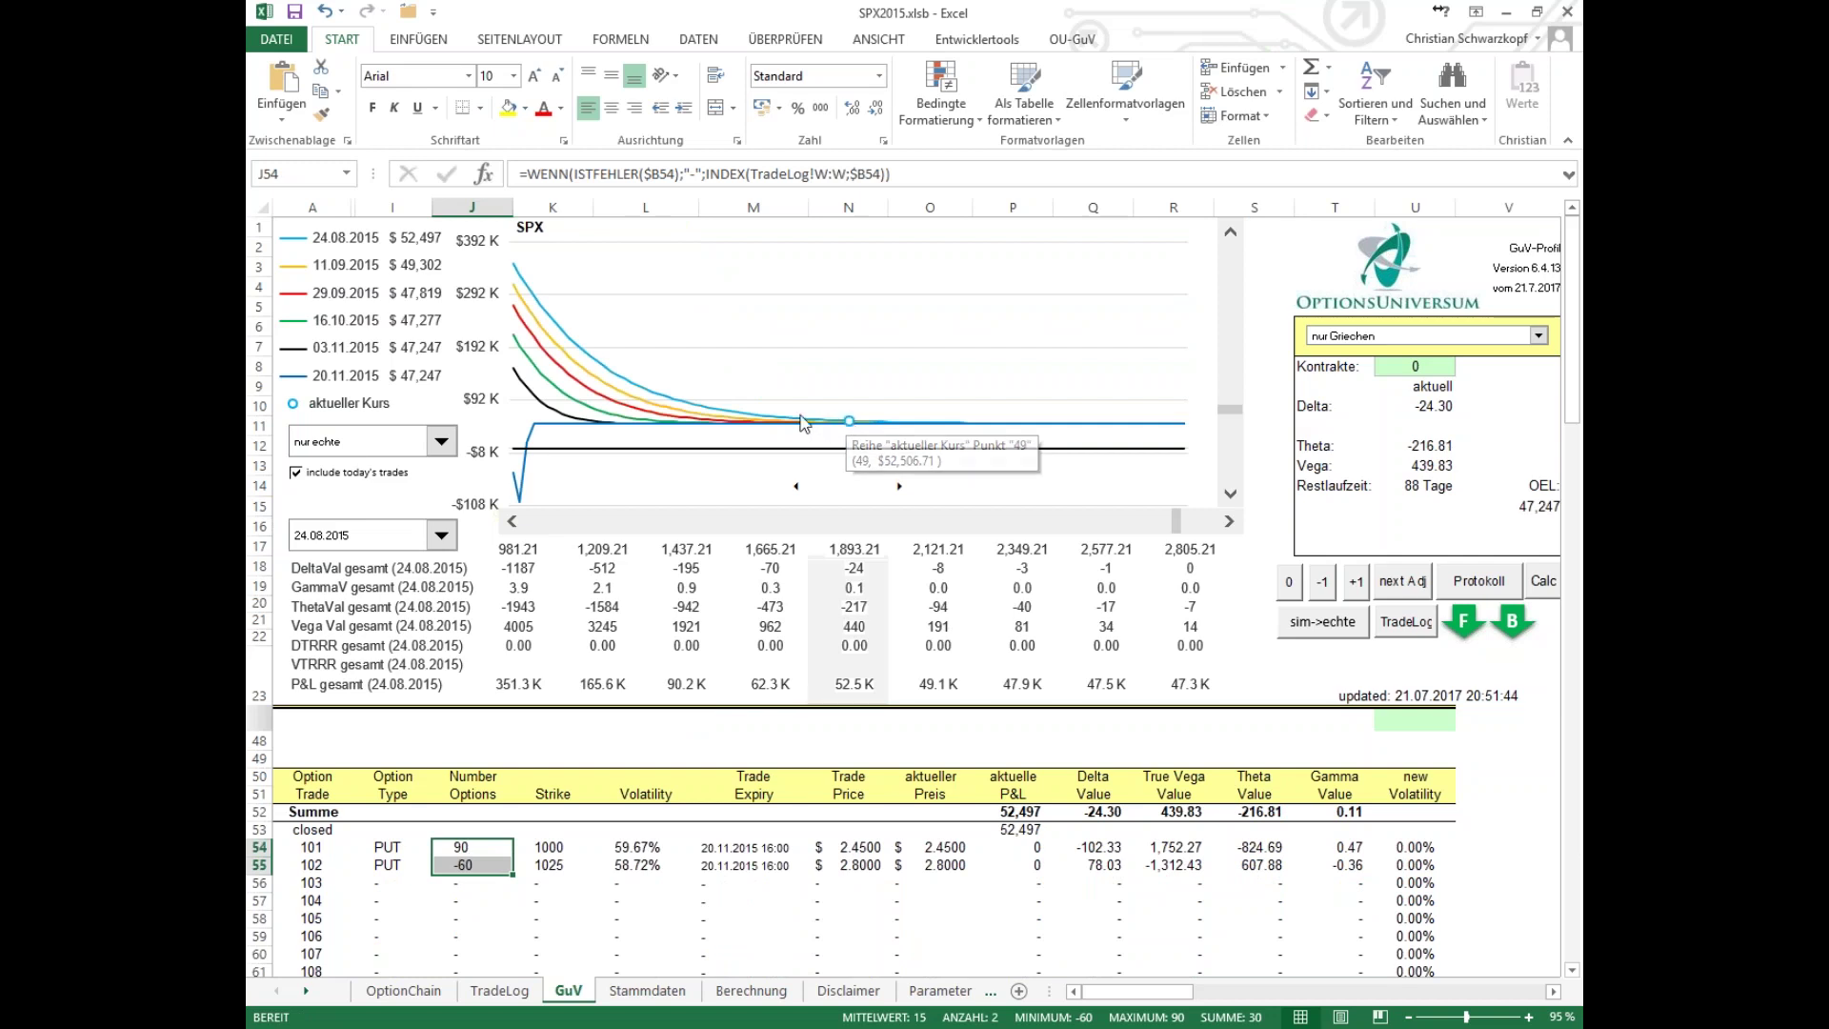
mouse_move(710, 412)
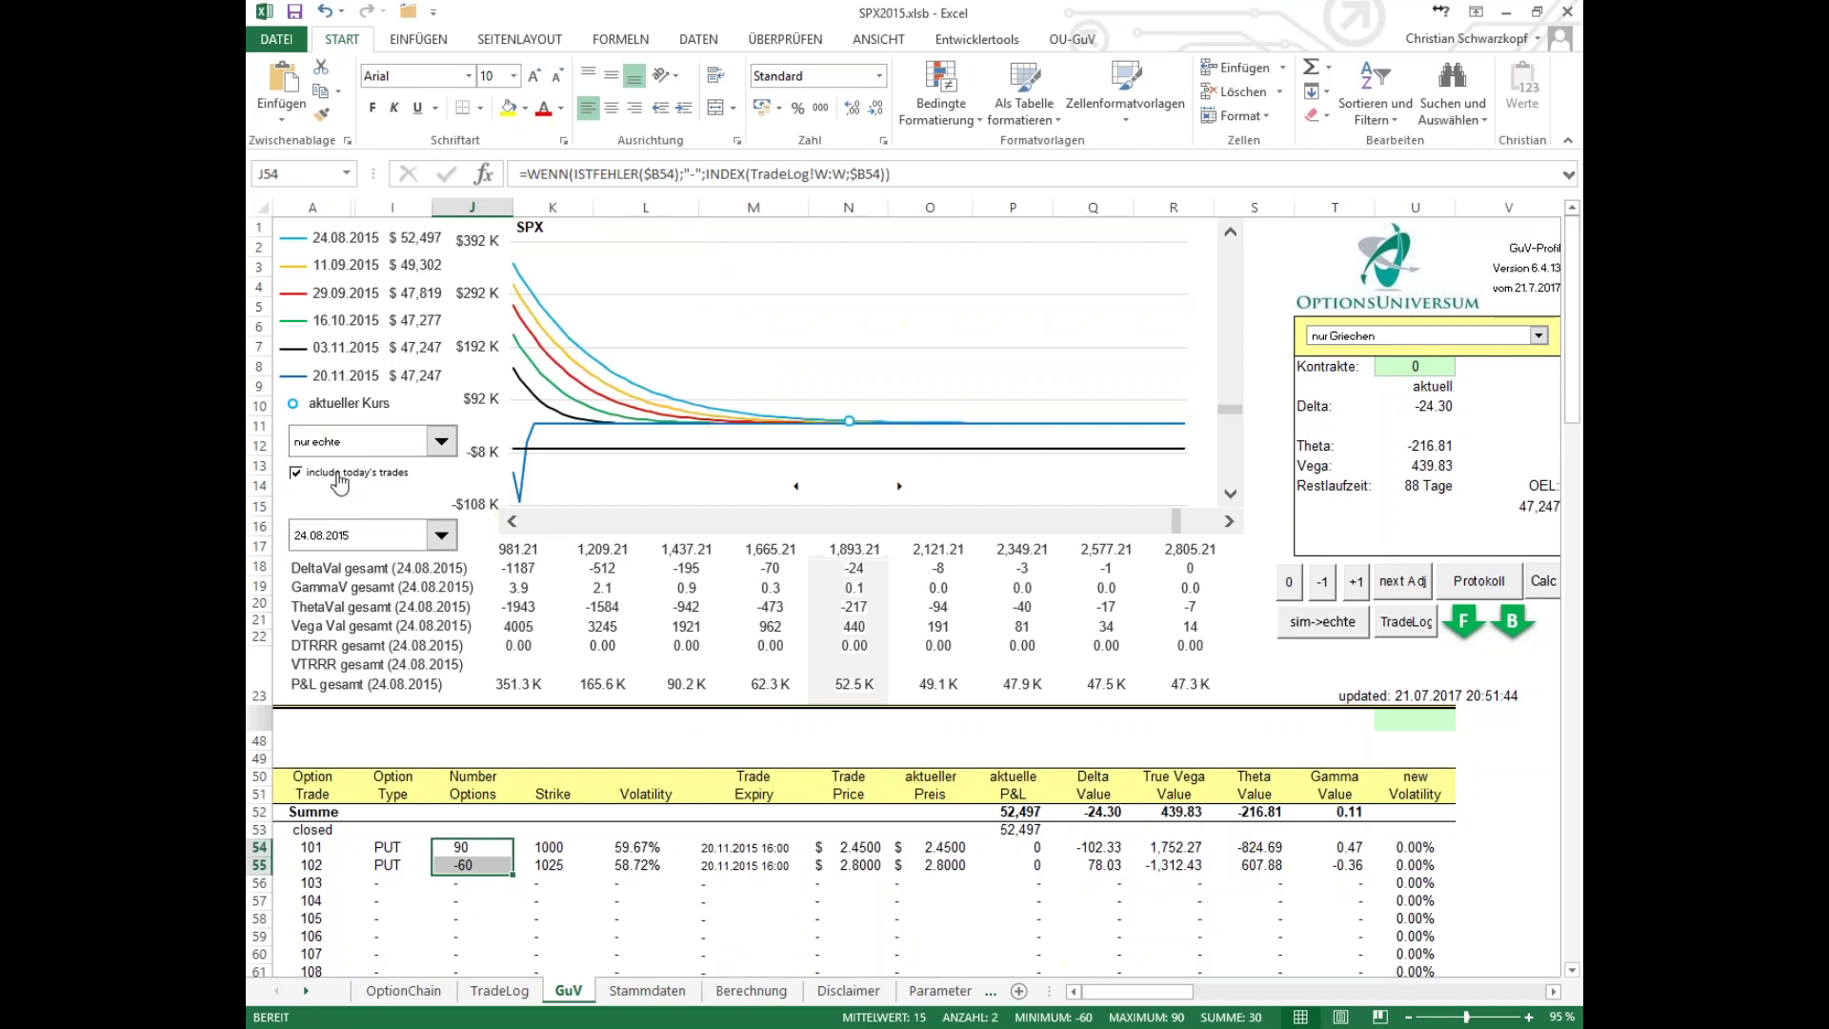
left_click(983, 830)
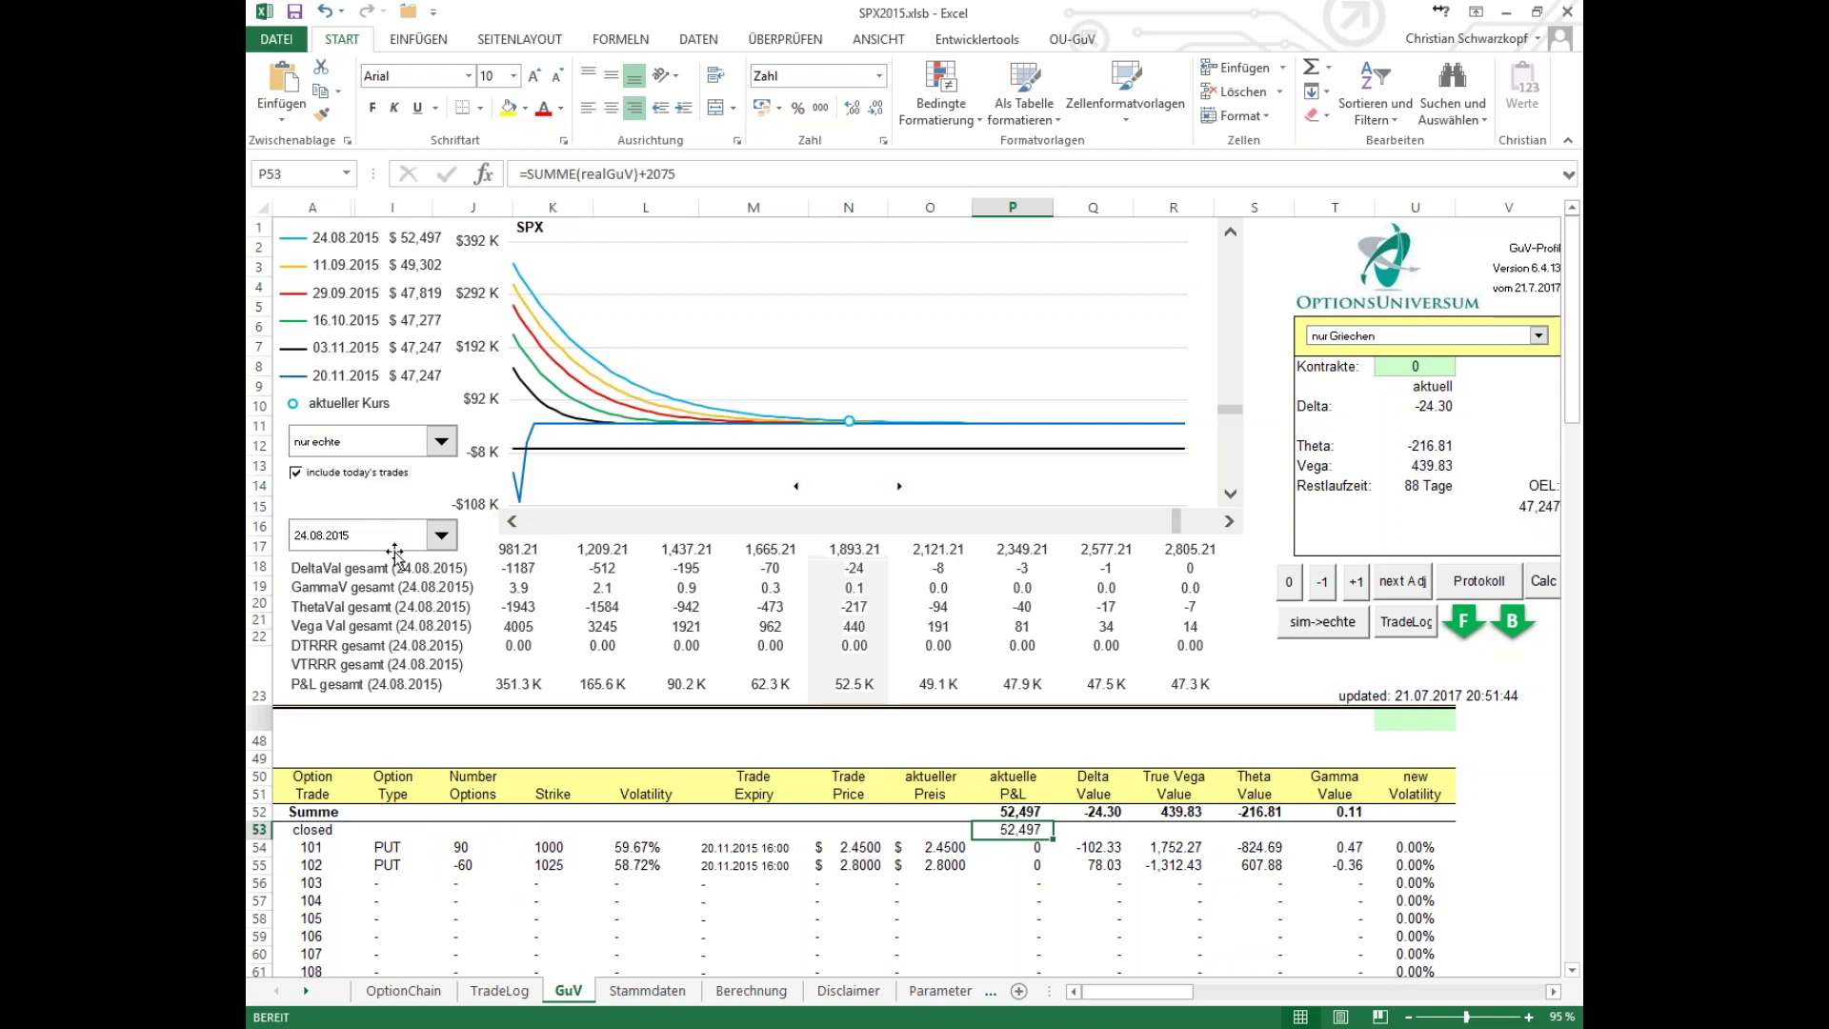
Step: Compare the payoff curves and Greeks without and with today's trades, leaving today's trades included
left_click(296, 472)
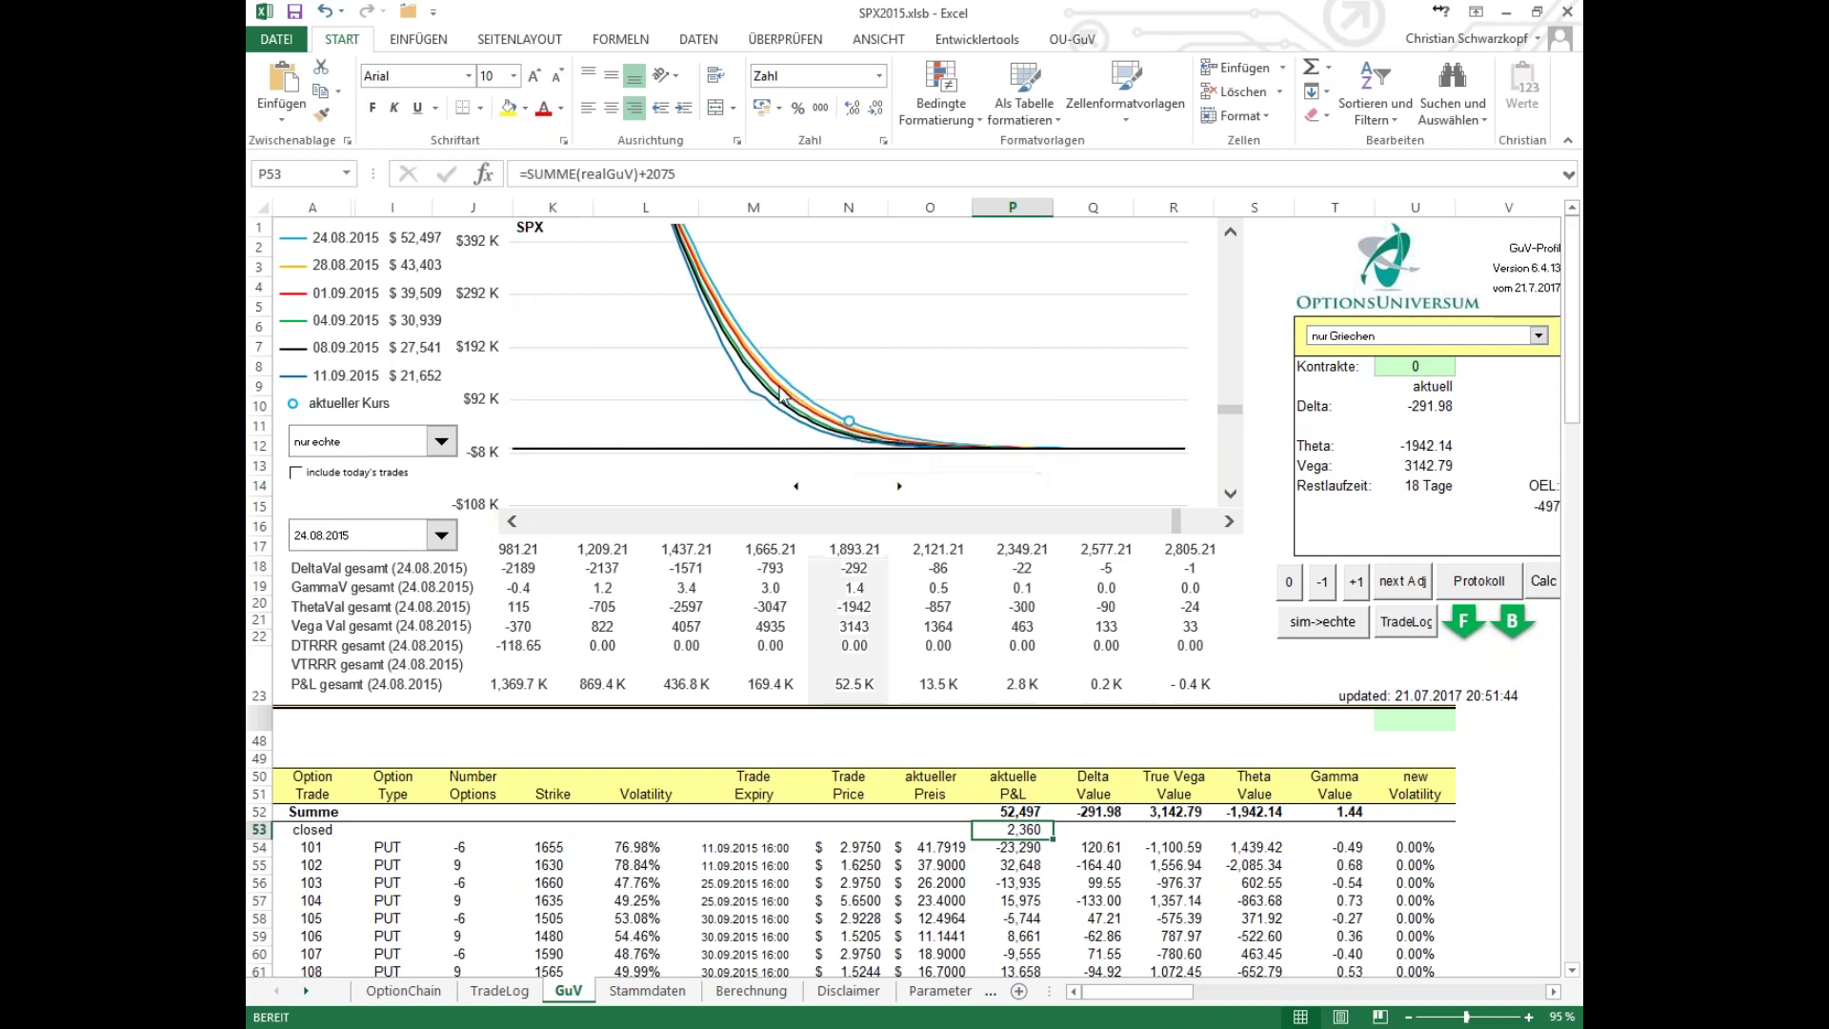
mouse_move(780, 394)
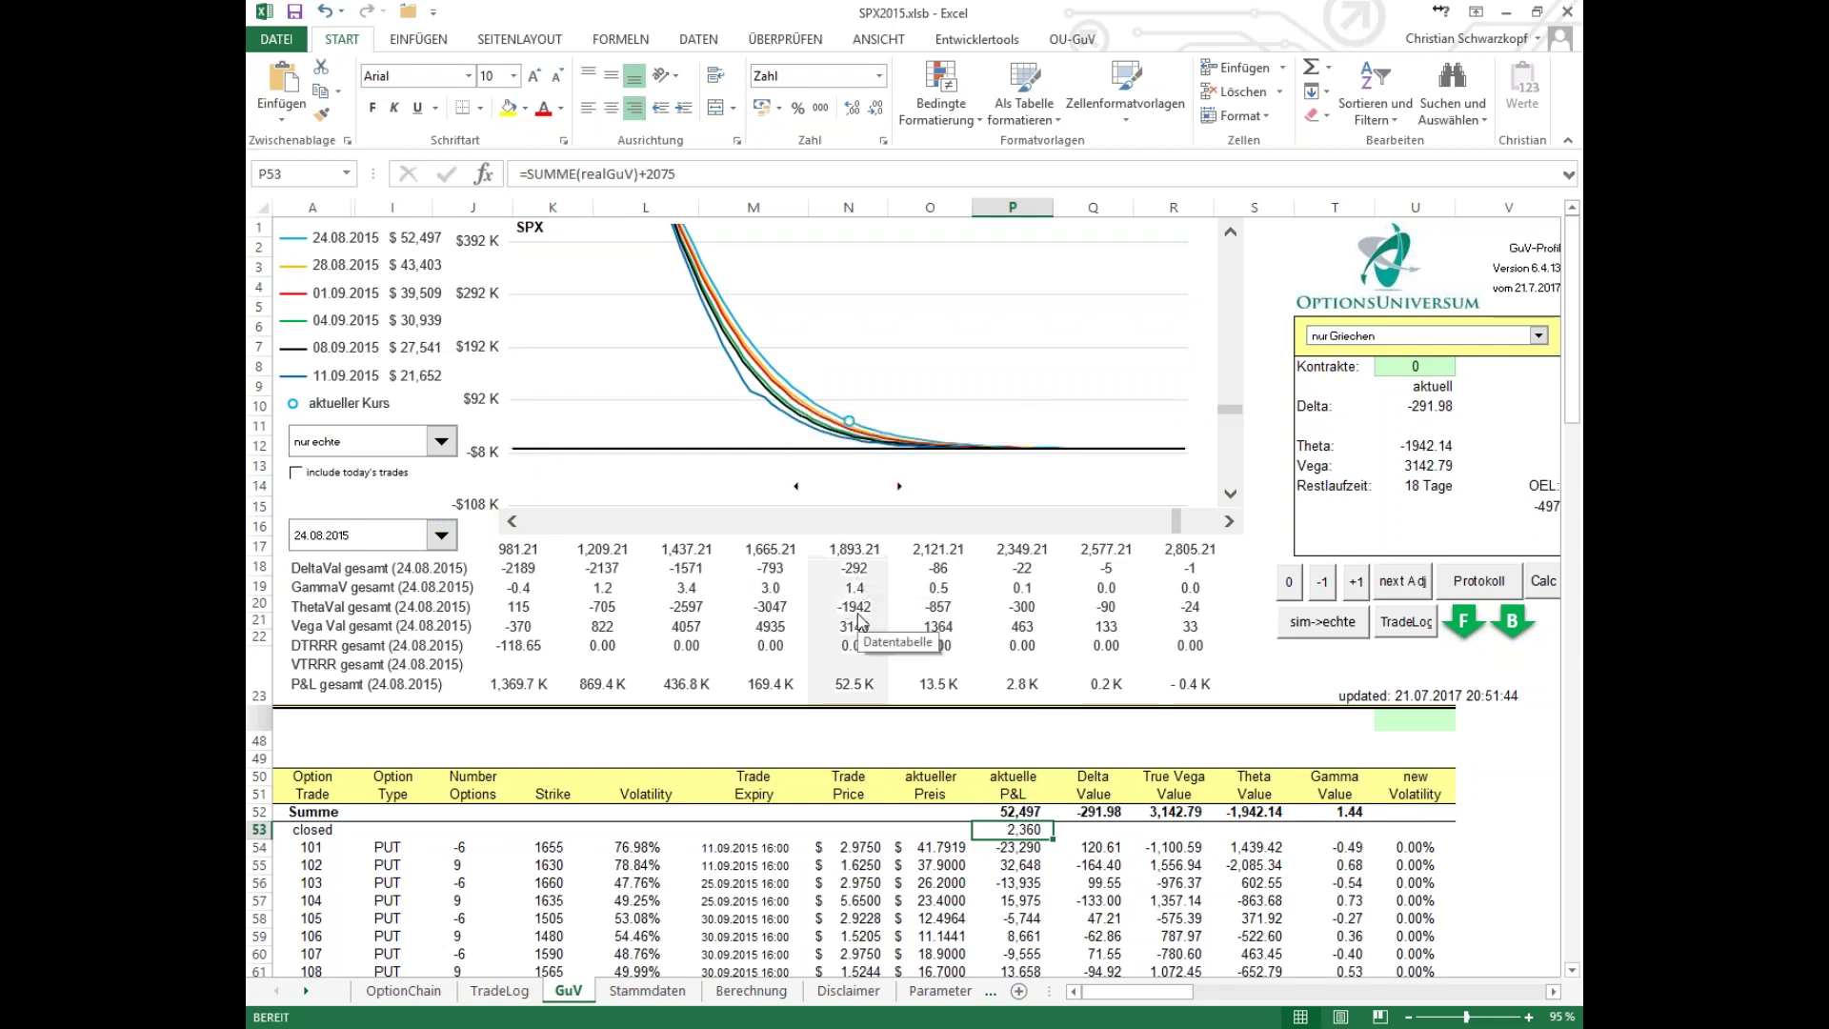
left_click(348, 473)
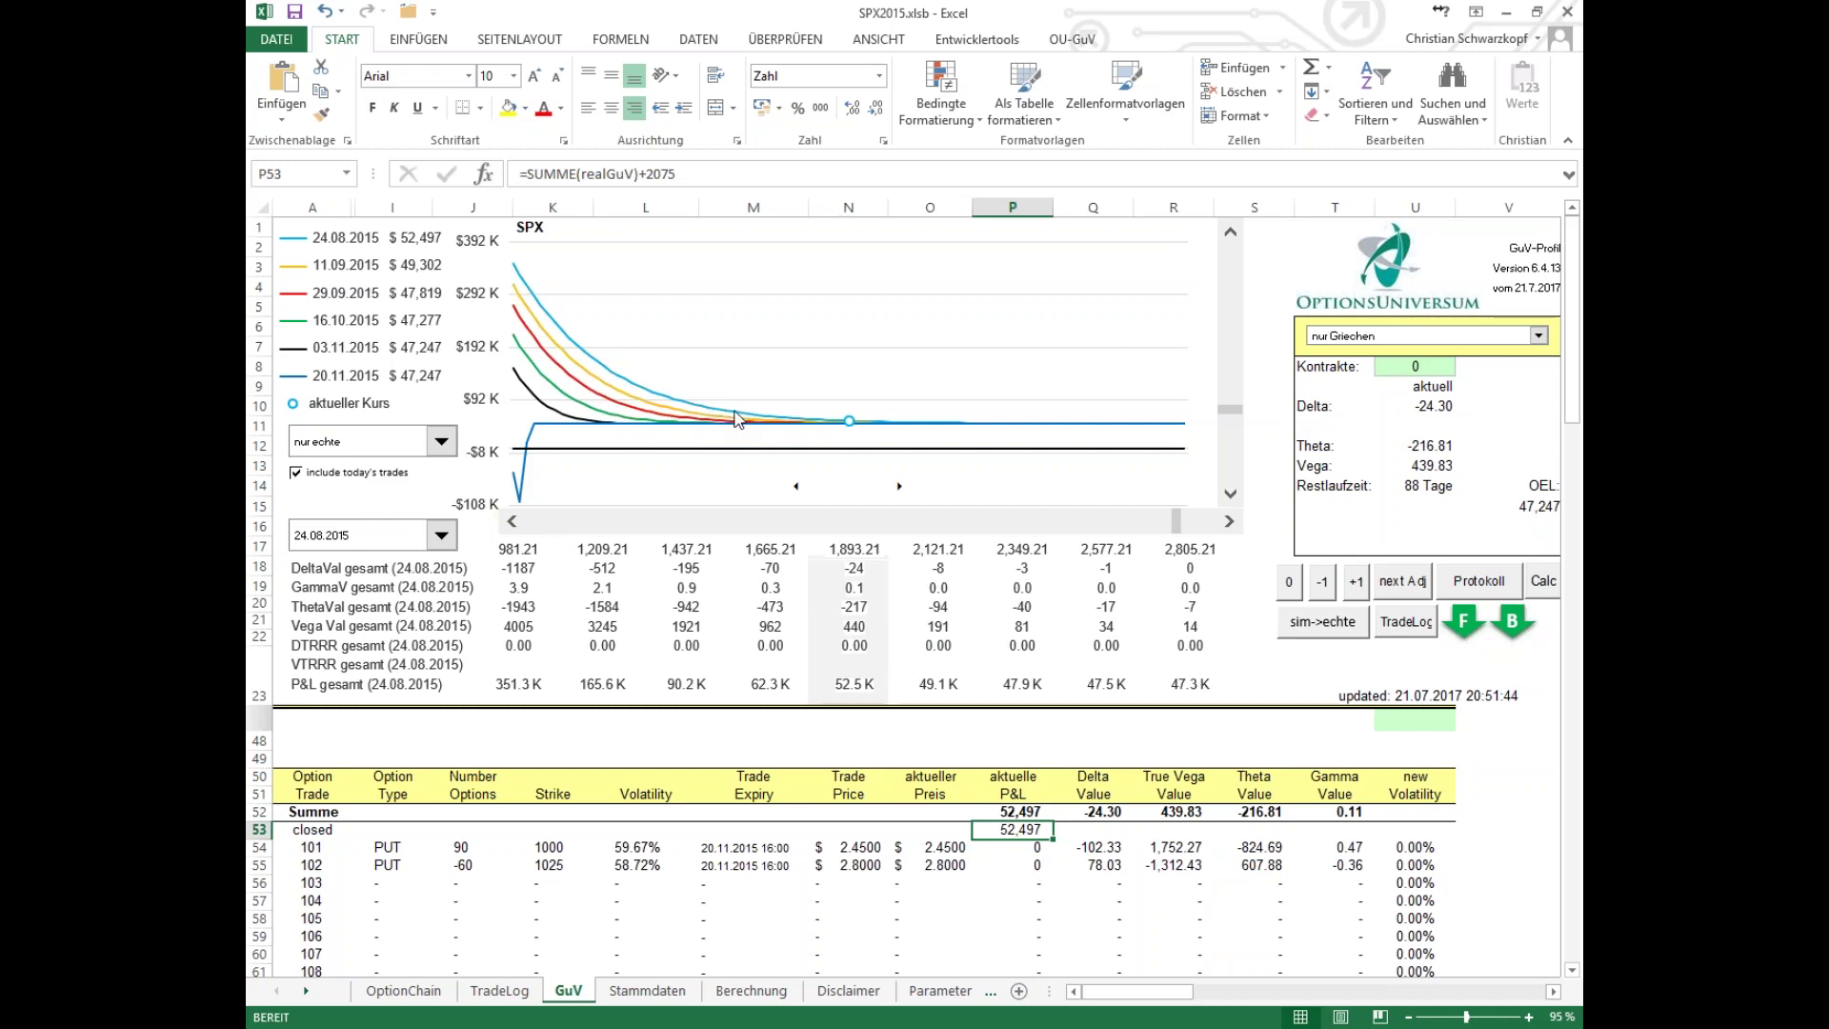
mouse_move(736, 419)
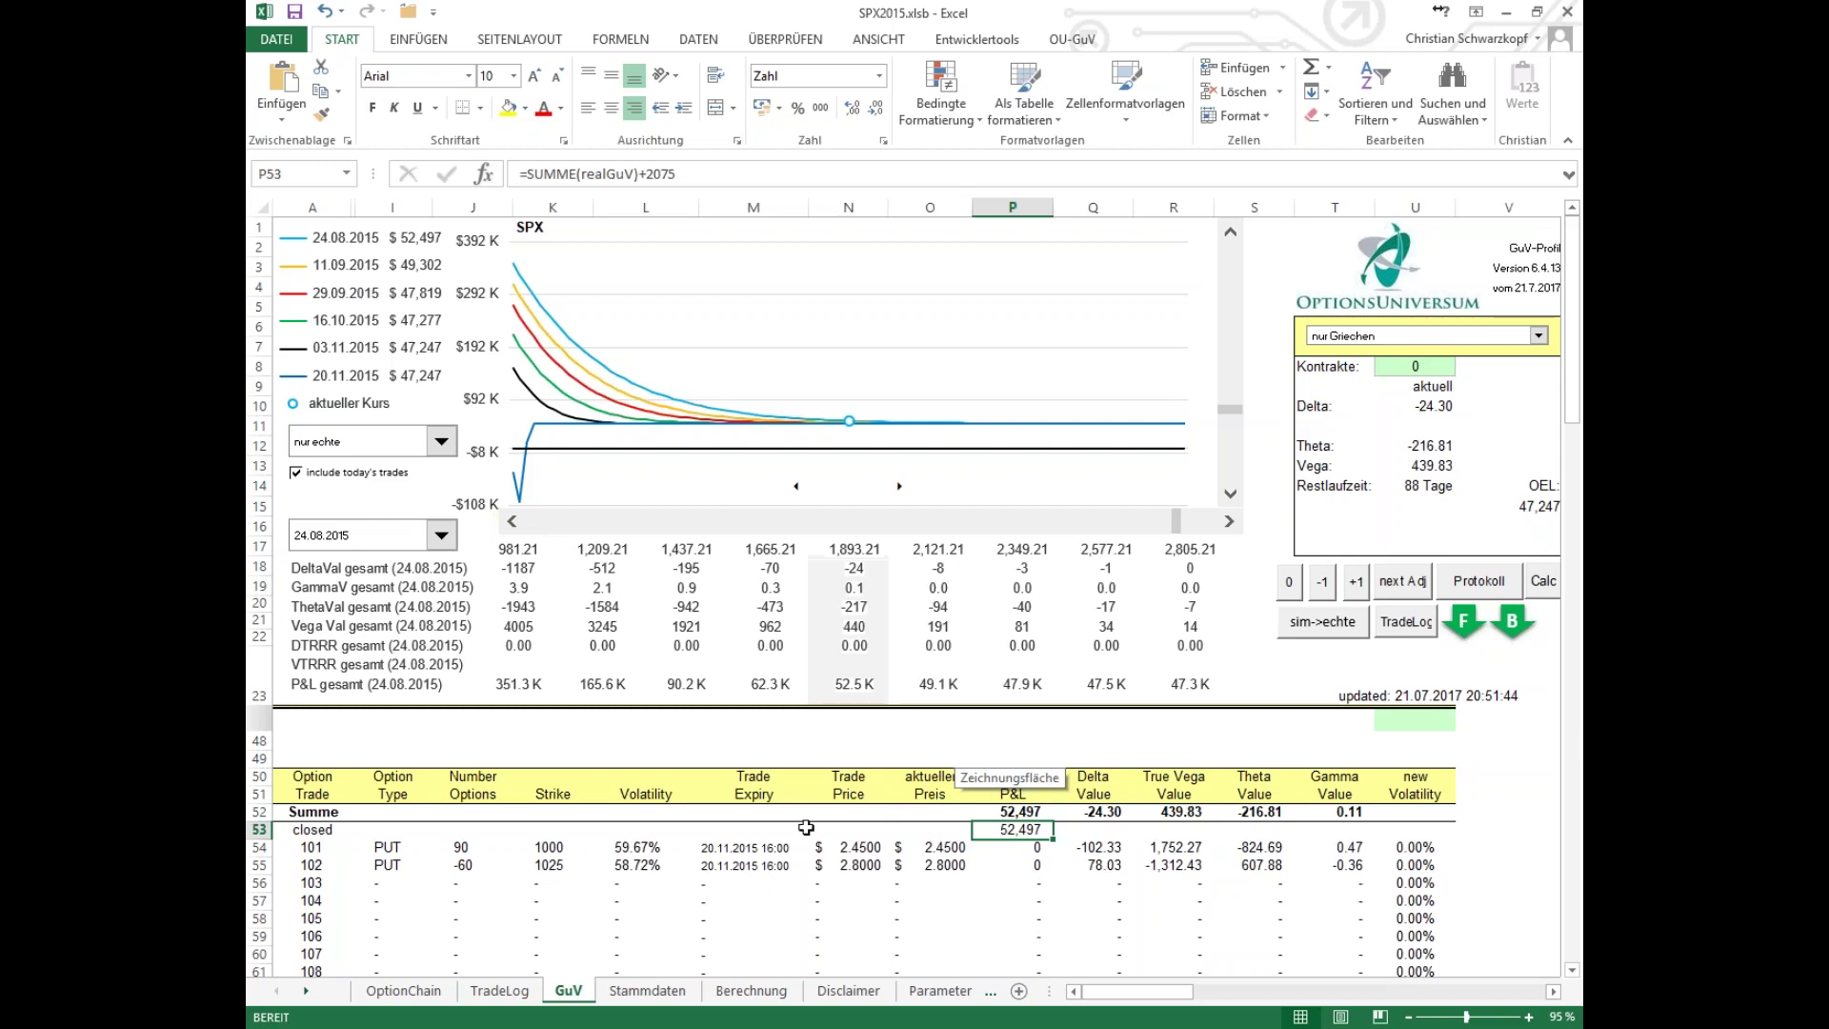
Step: Review the quantities, strikes, expiry and trade prices of the new 1000 and 1025 puts in the position table
left_click(462, 845)
left_click(473, 862)
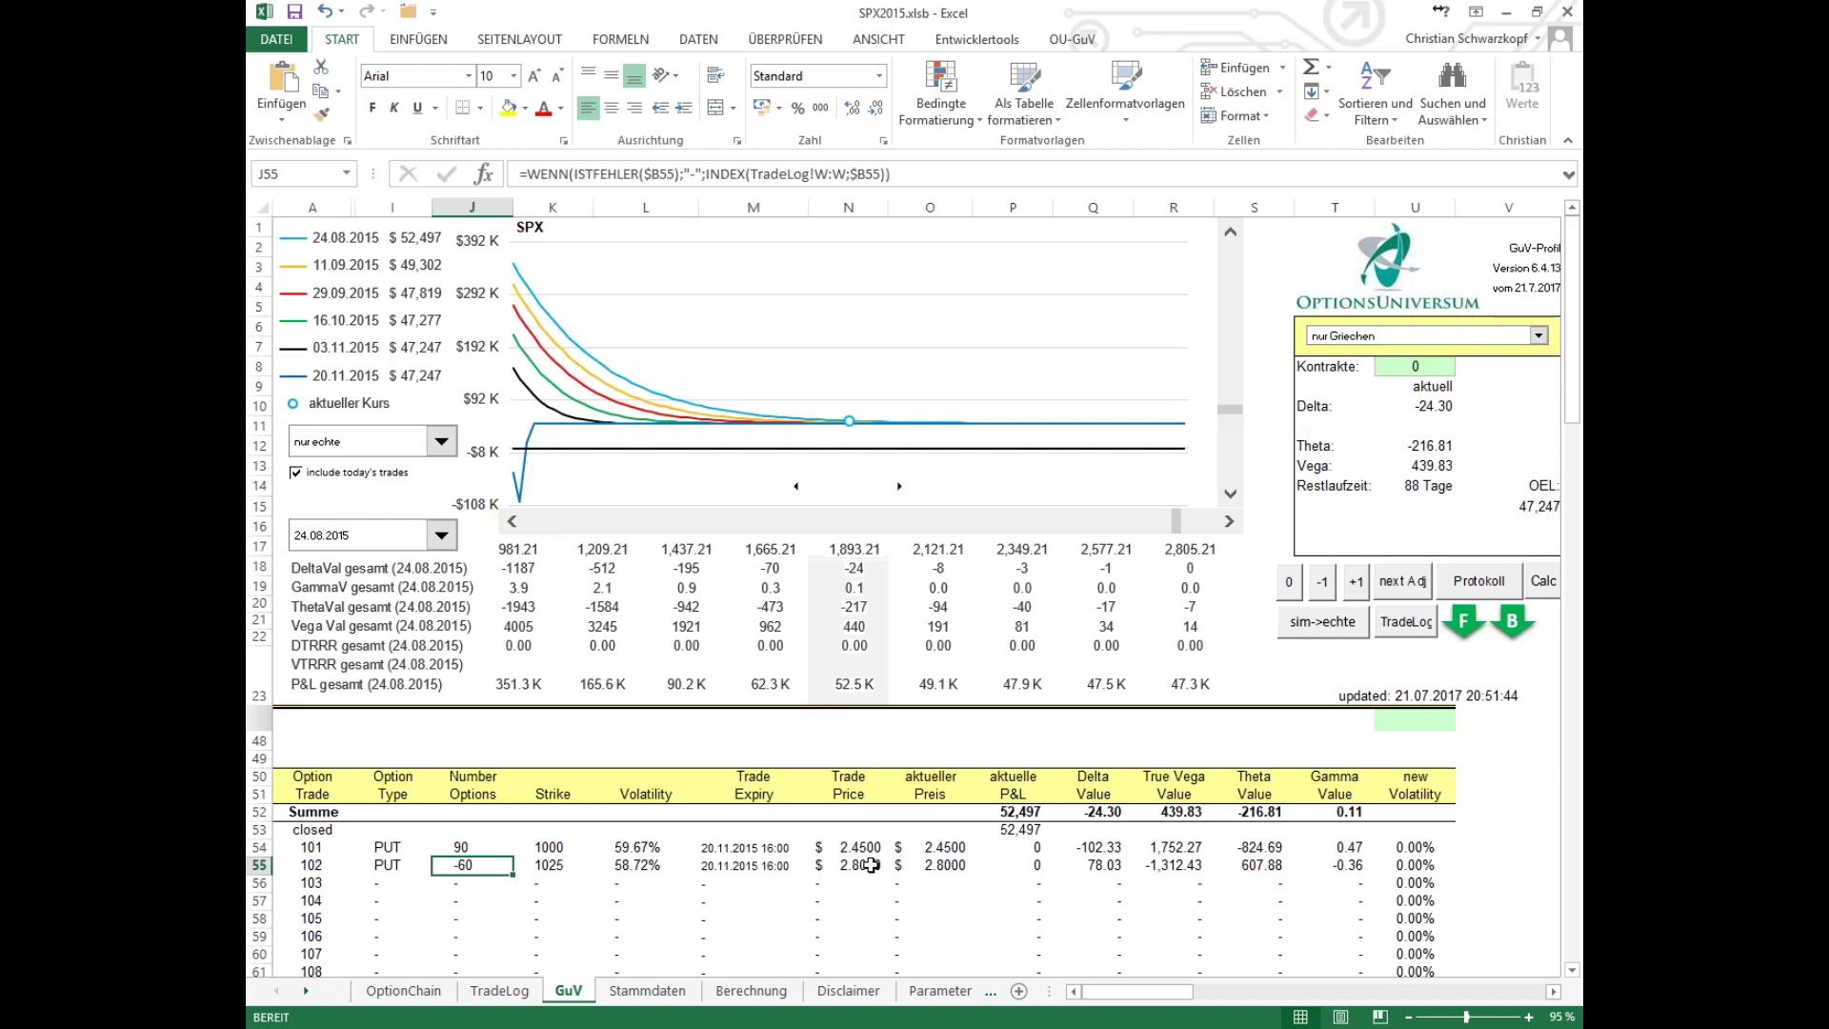
left_click(493, 847)
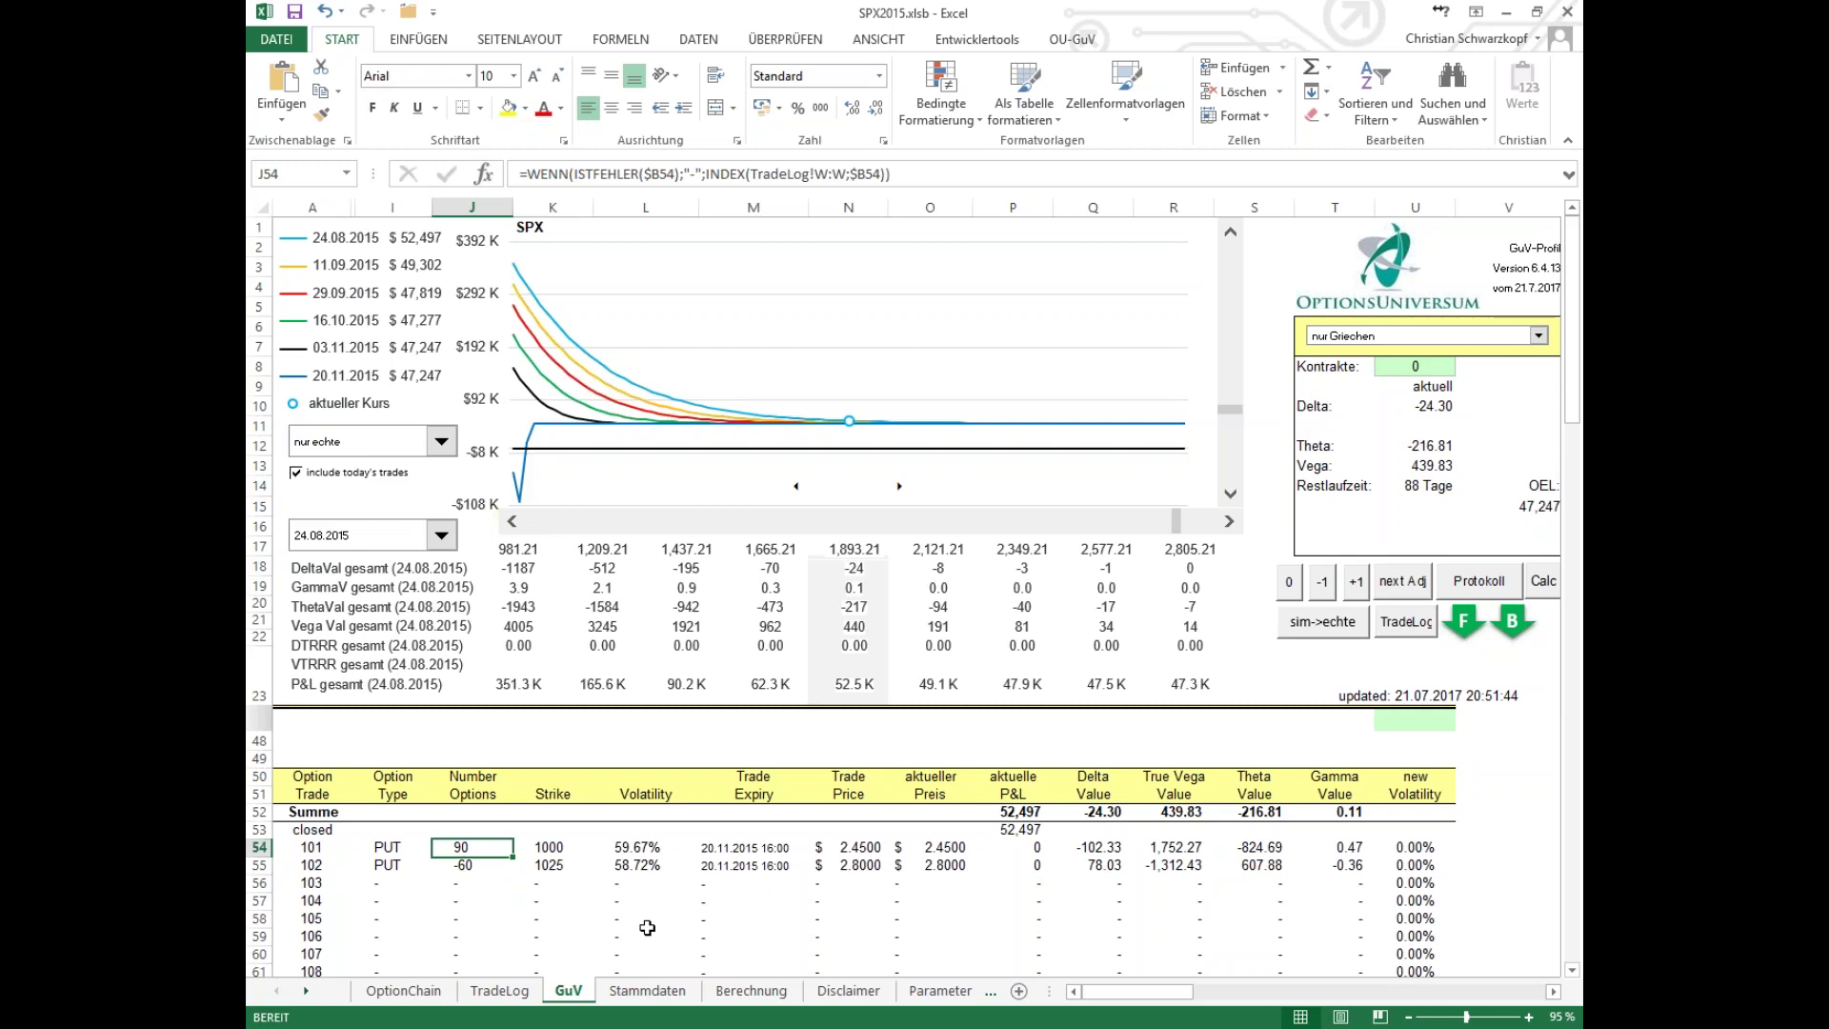
key("Down")
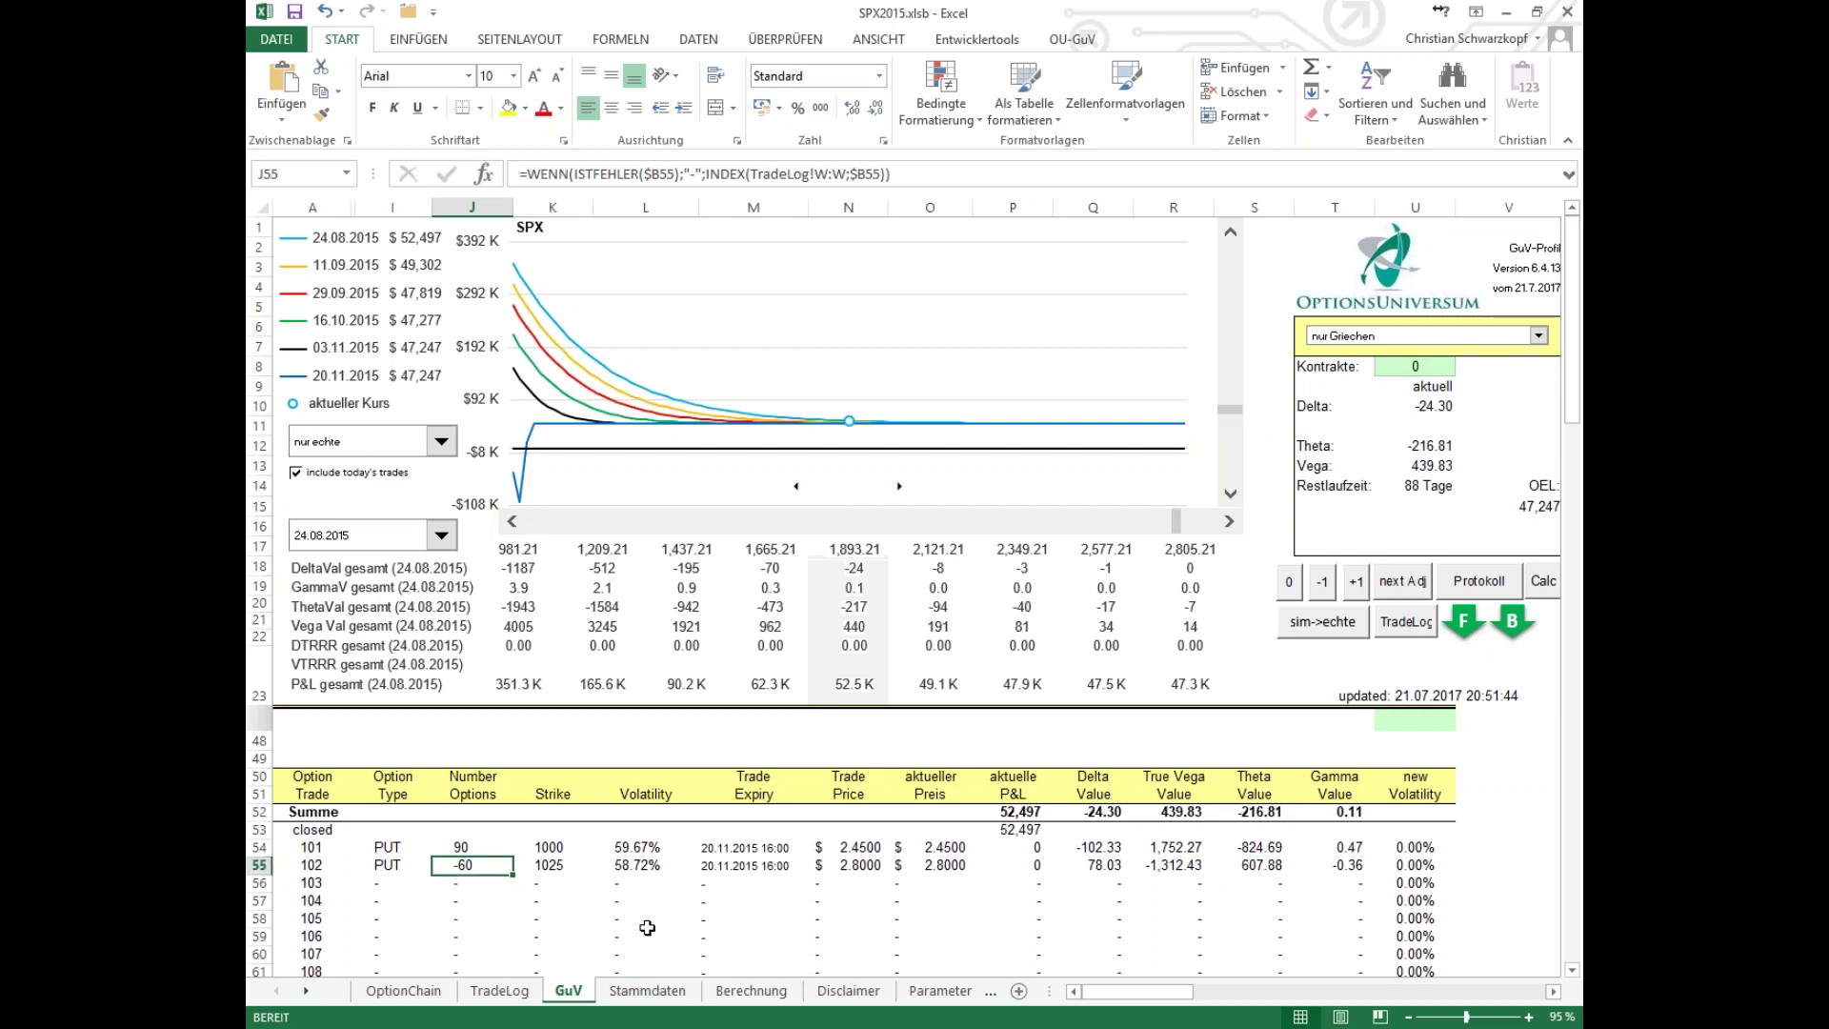
key("Up")
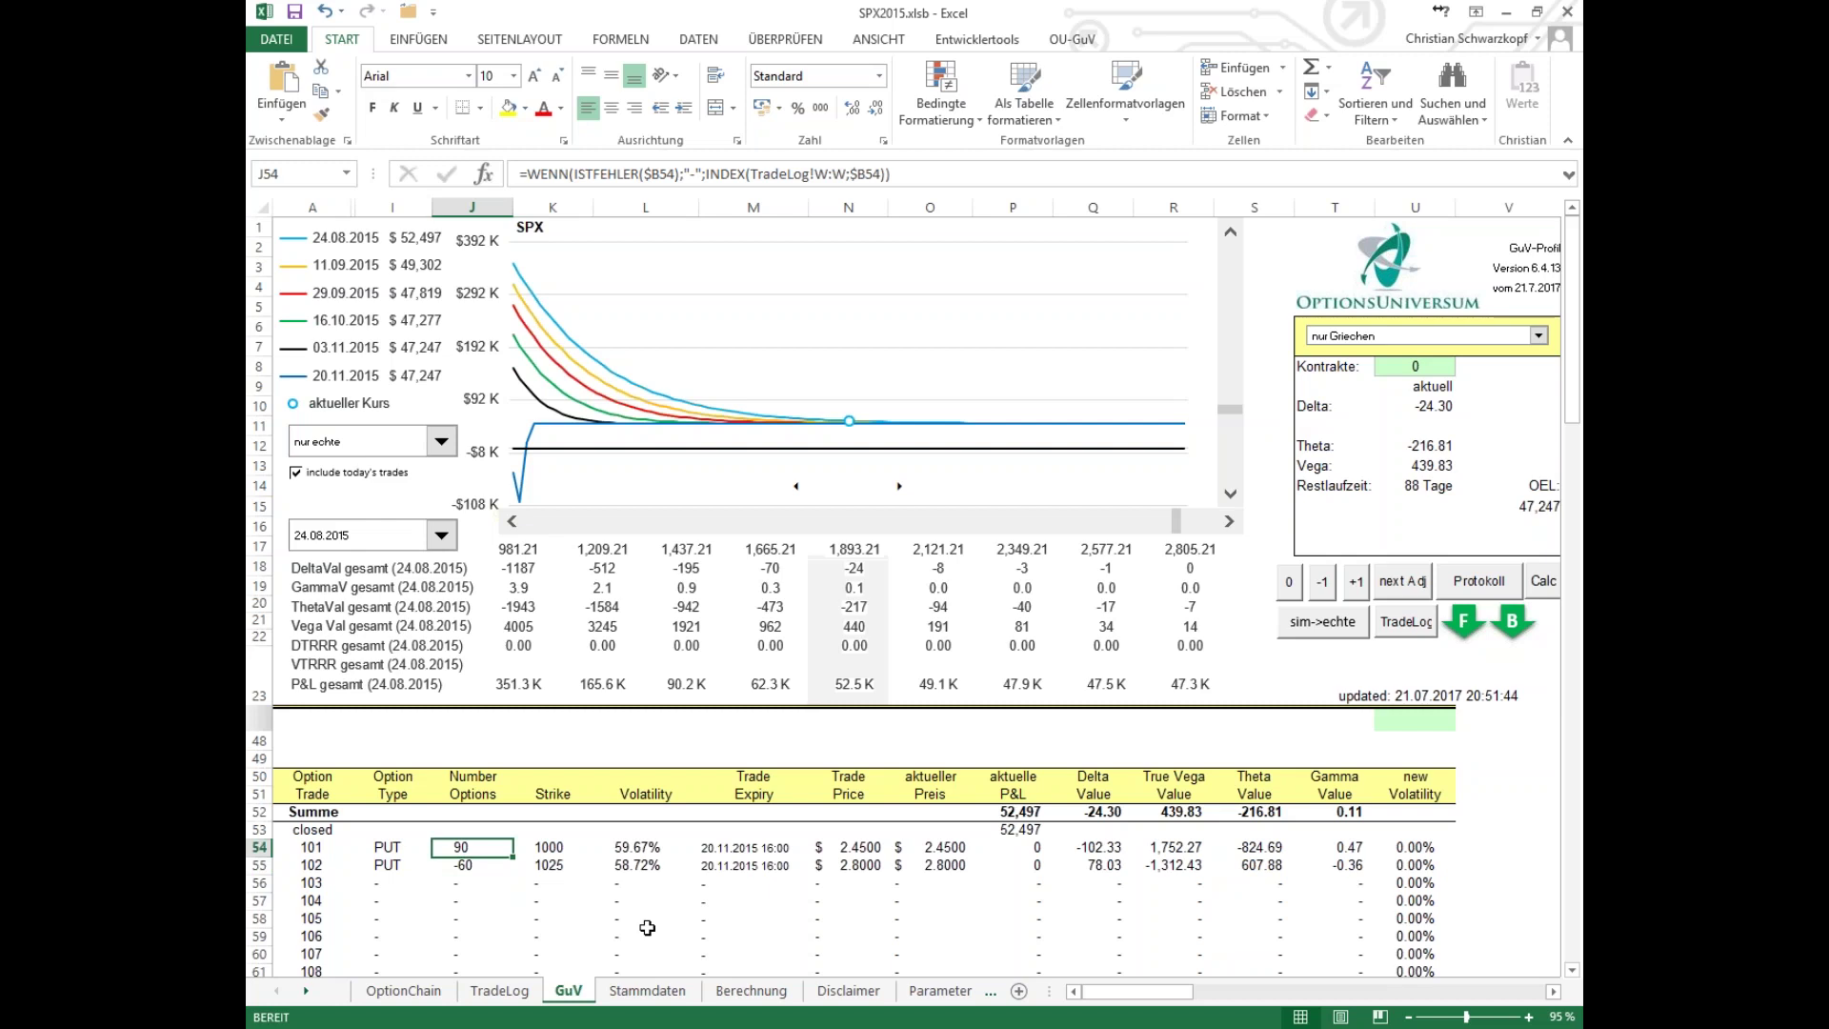
key("Right")
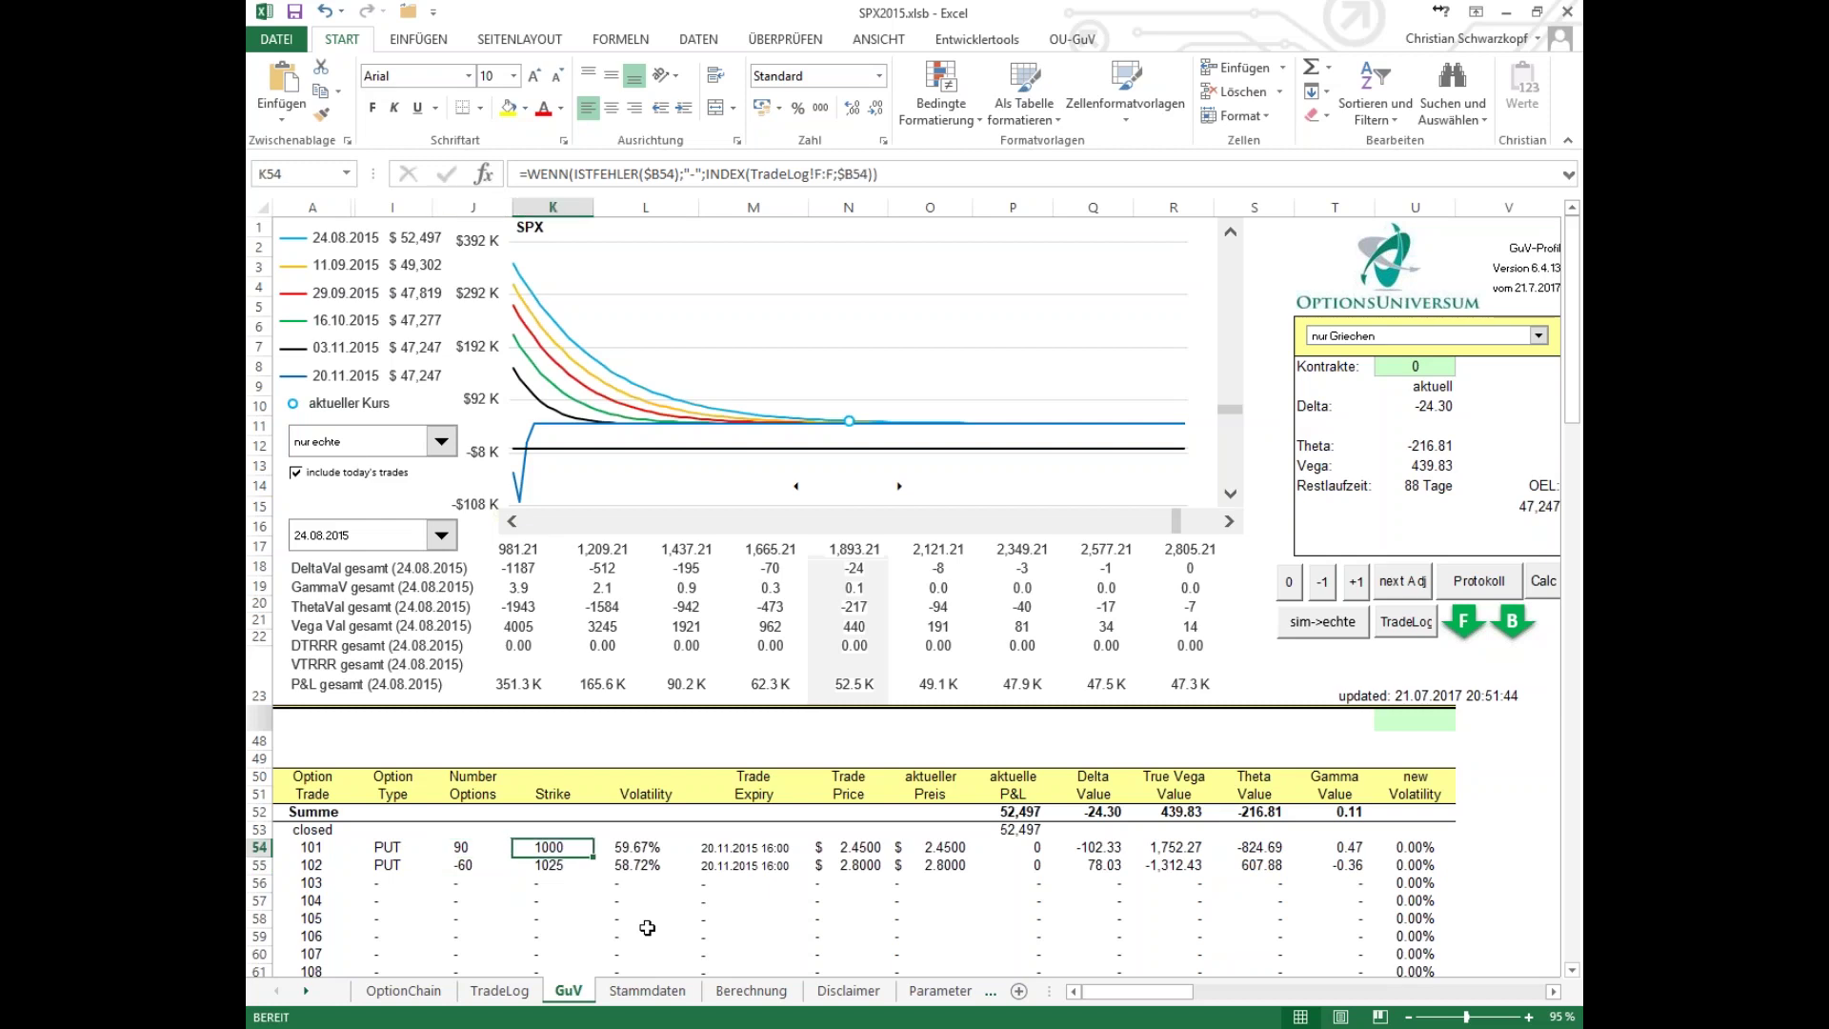
key("Right")
key("Right")
key("Right")
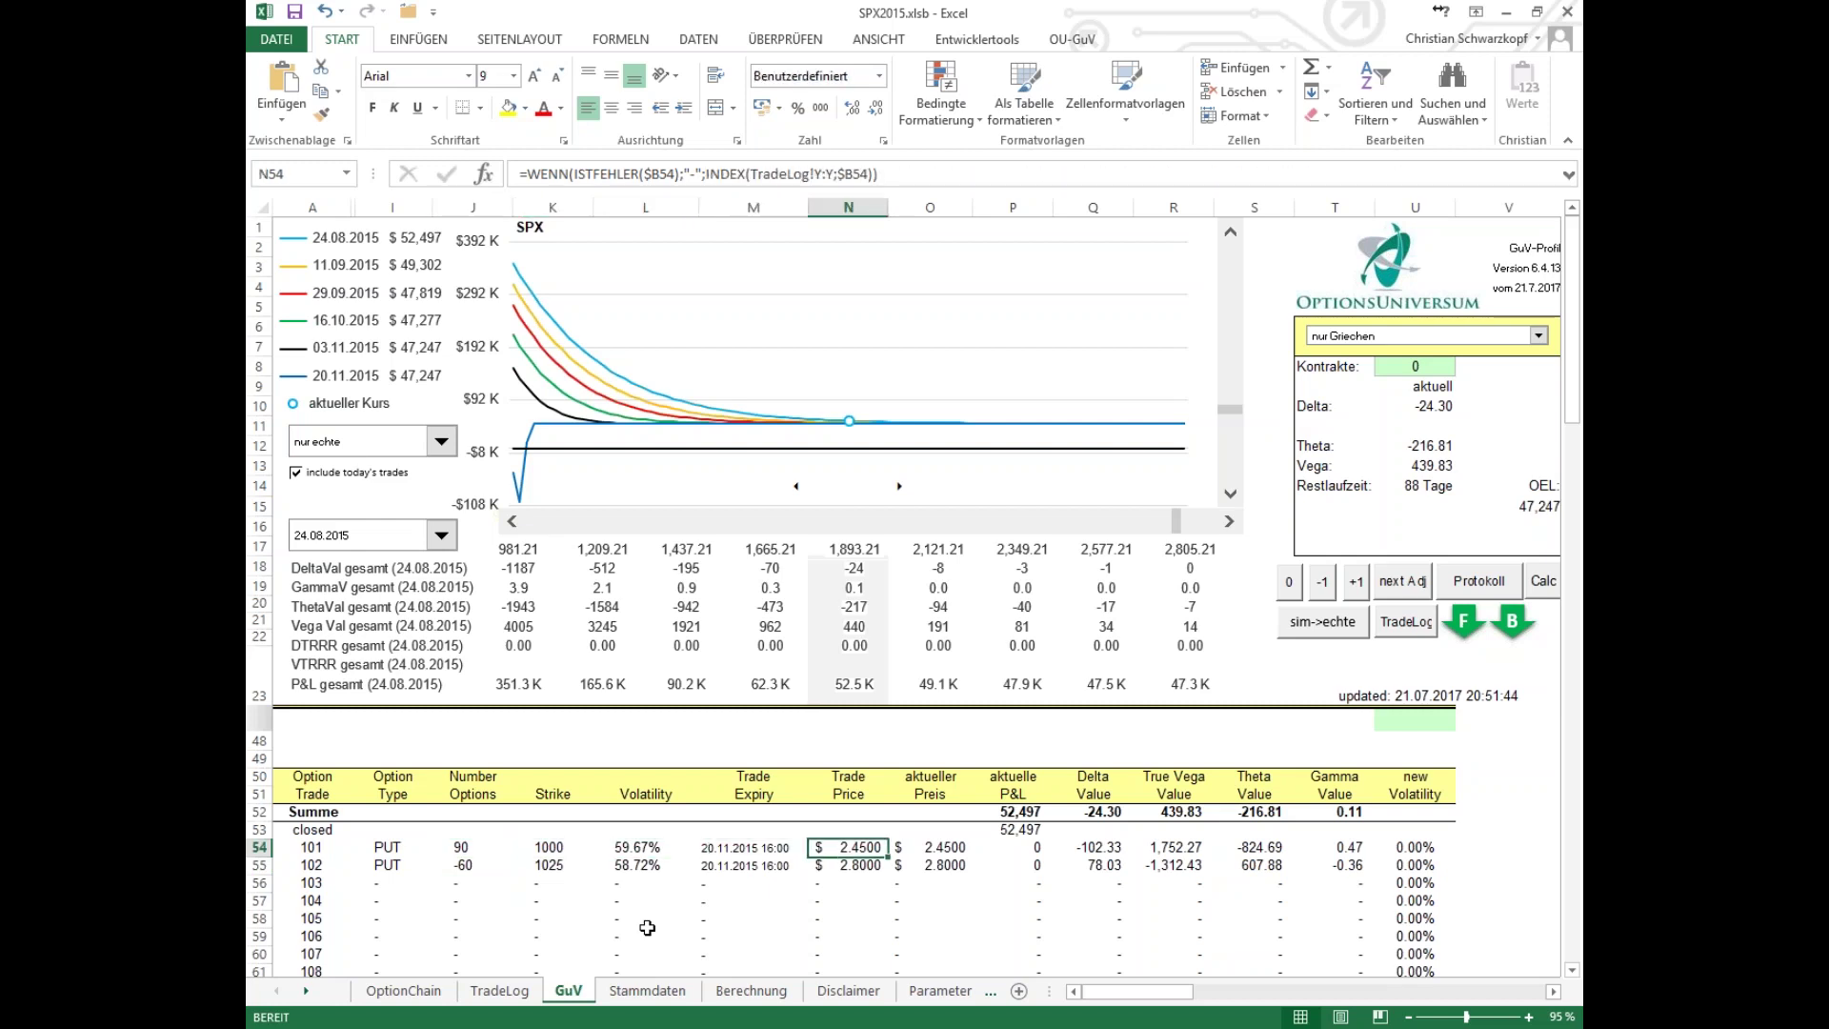
key("Down")
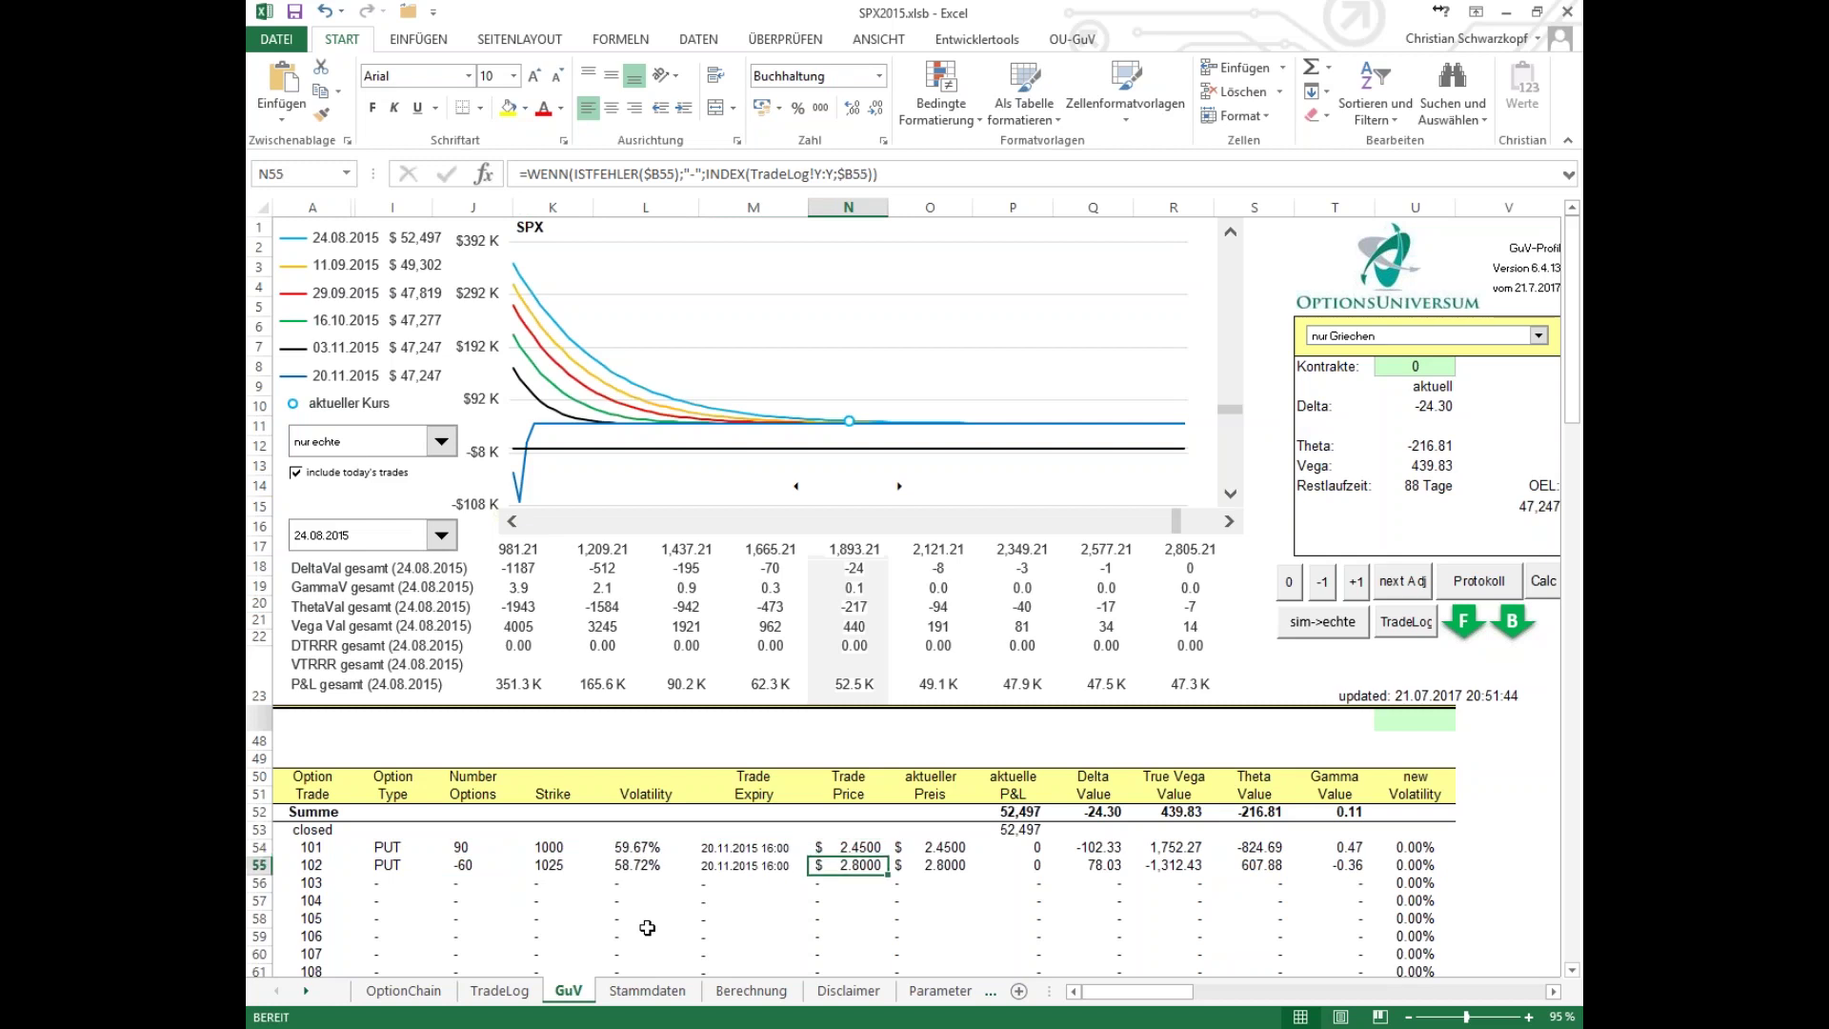
key("Up")
key("Left")
key("Left")
key("Left")
key("Left")
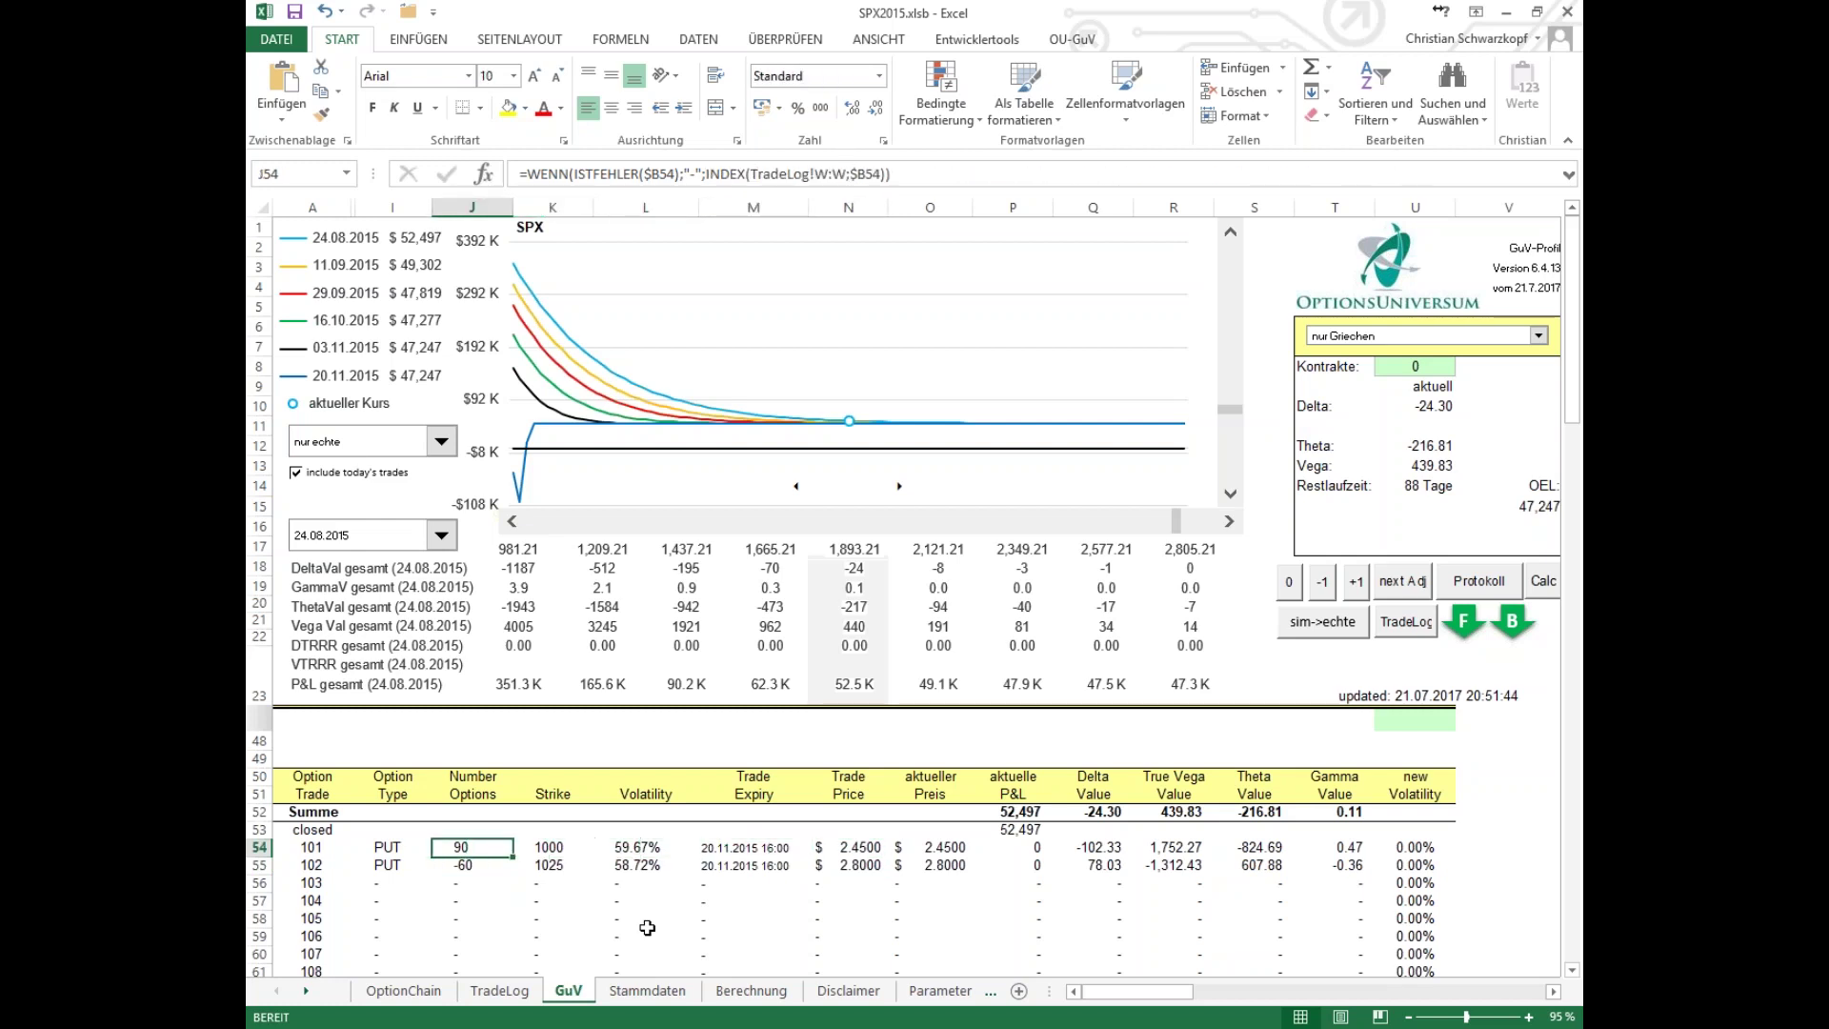
key("Right")
key("Right")
key("Right")
key("Right")
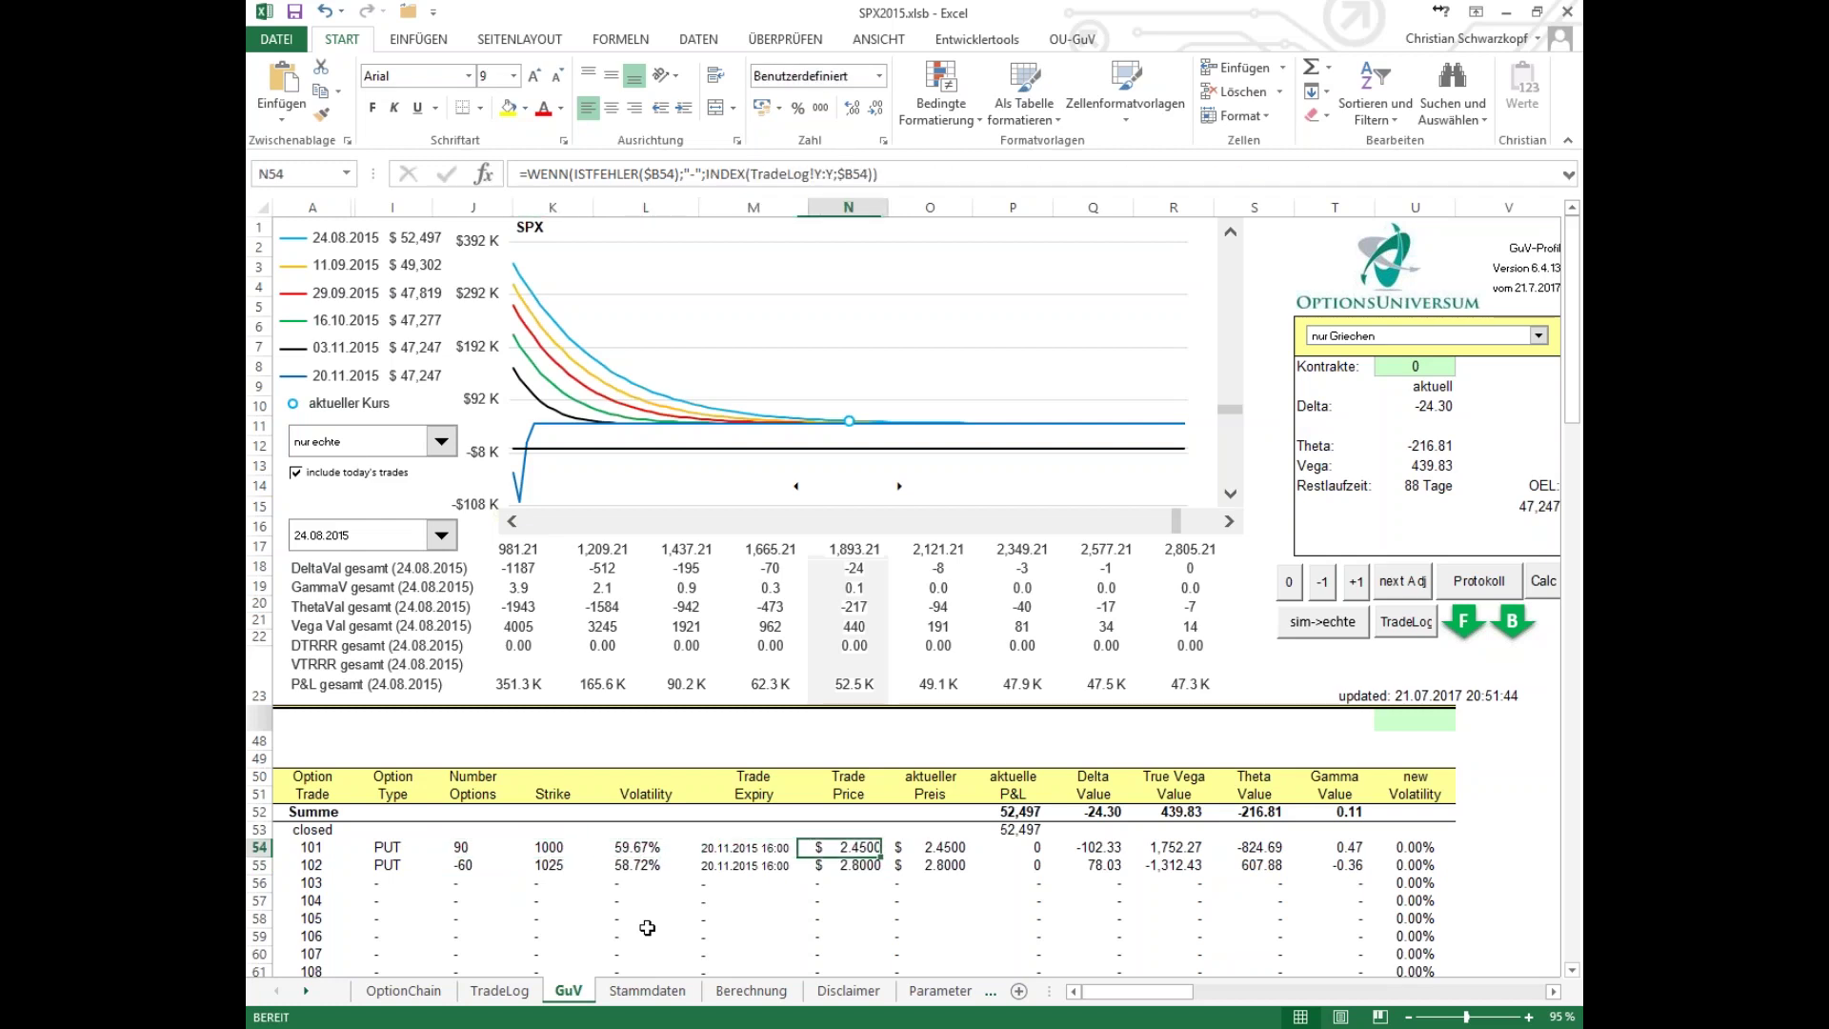
key("Down")
key("Left")
key("Left")
key("Left")
key("Left")
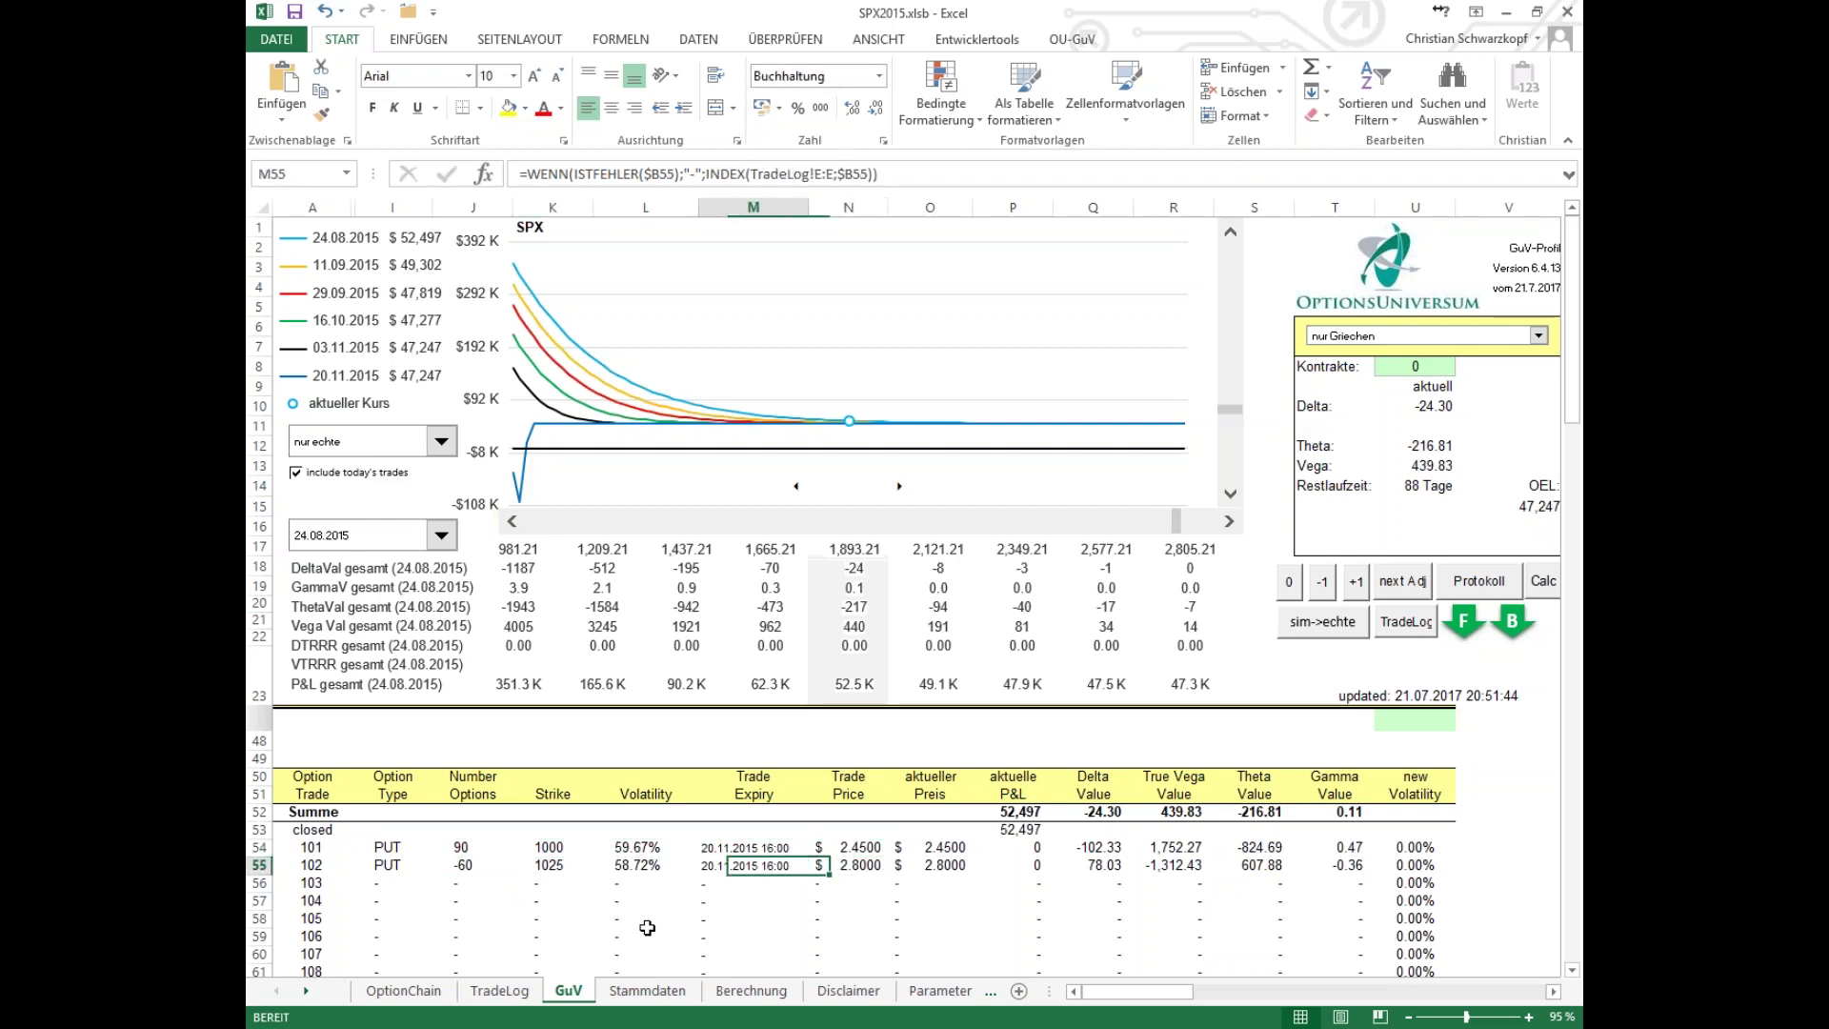
key("Right")
key("Right")
key("Right")
key("Right")
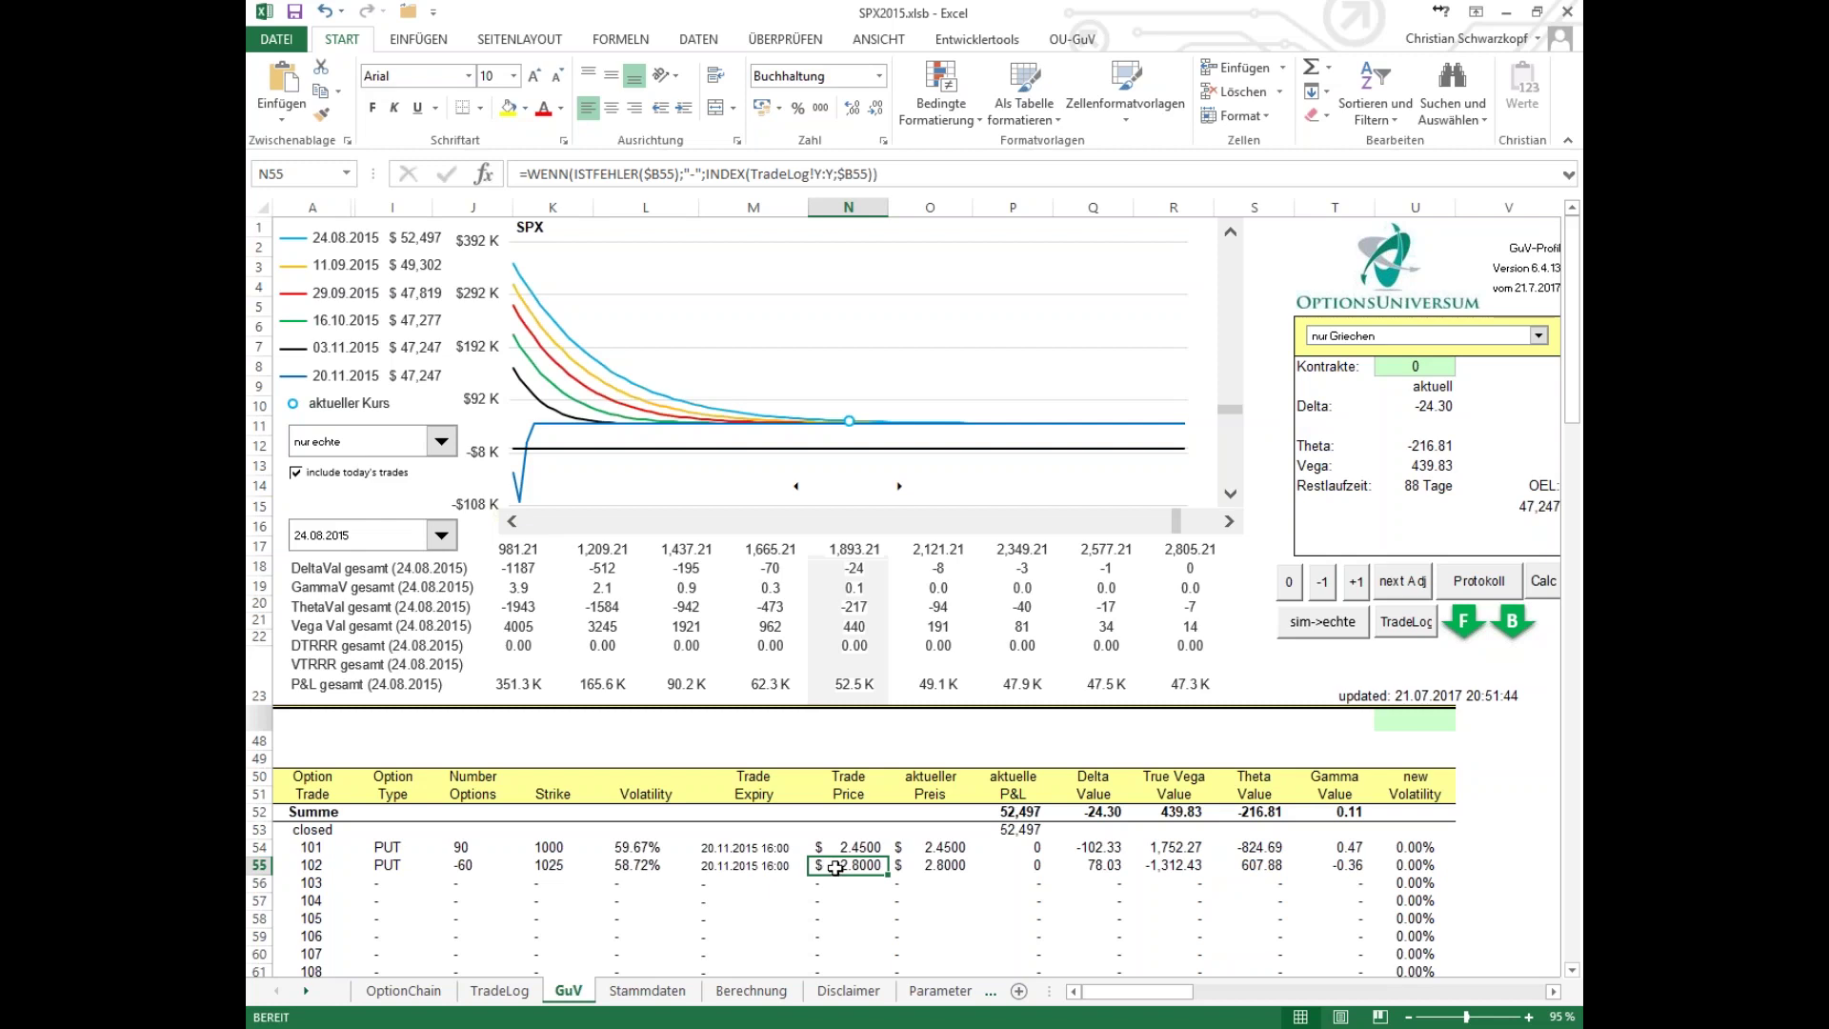
left_click(854, 842)
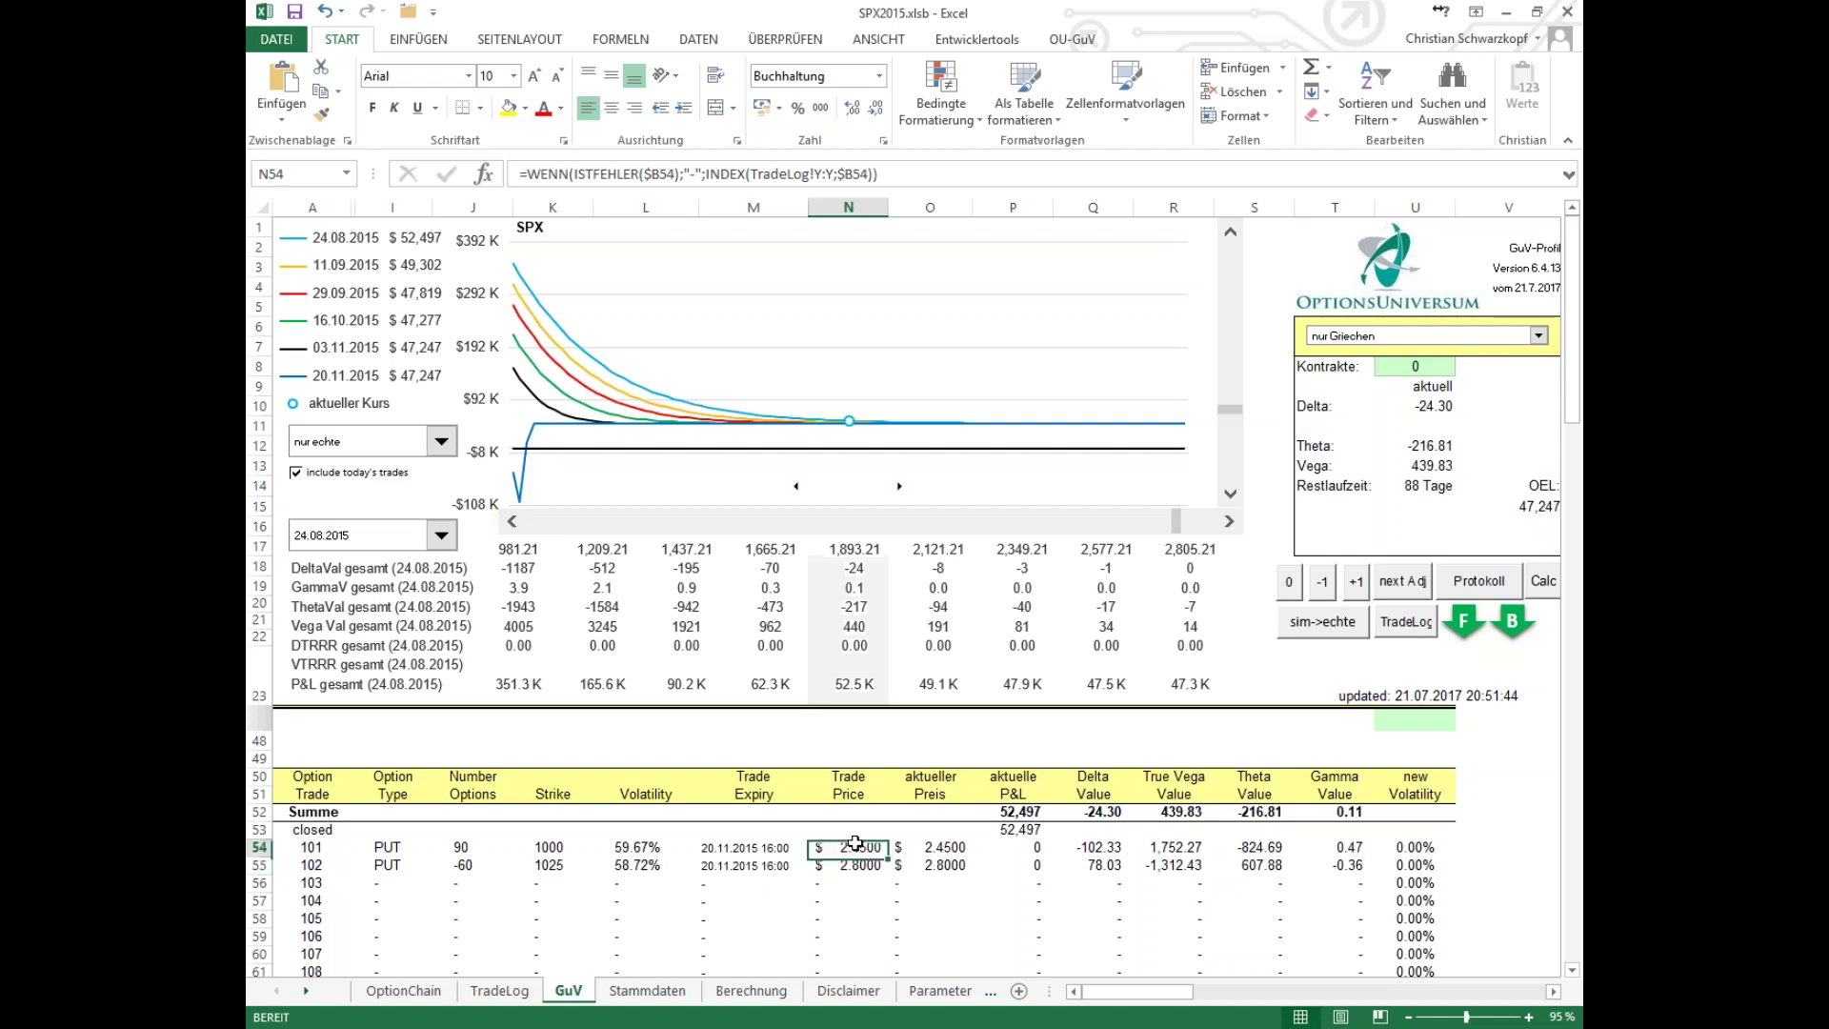
left_click(474, 844)
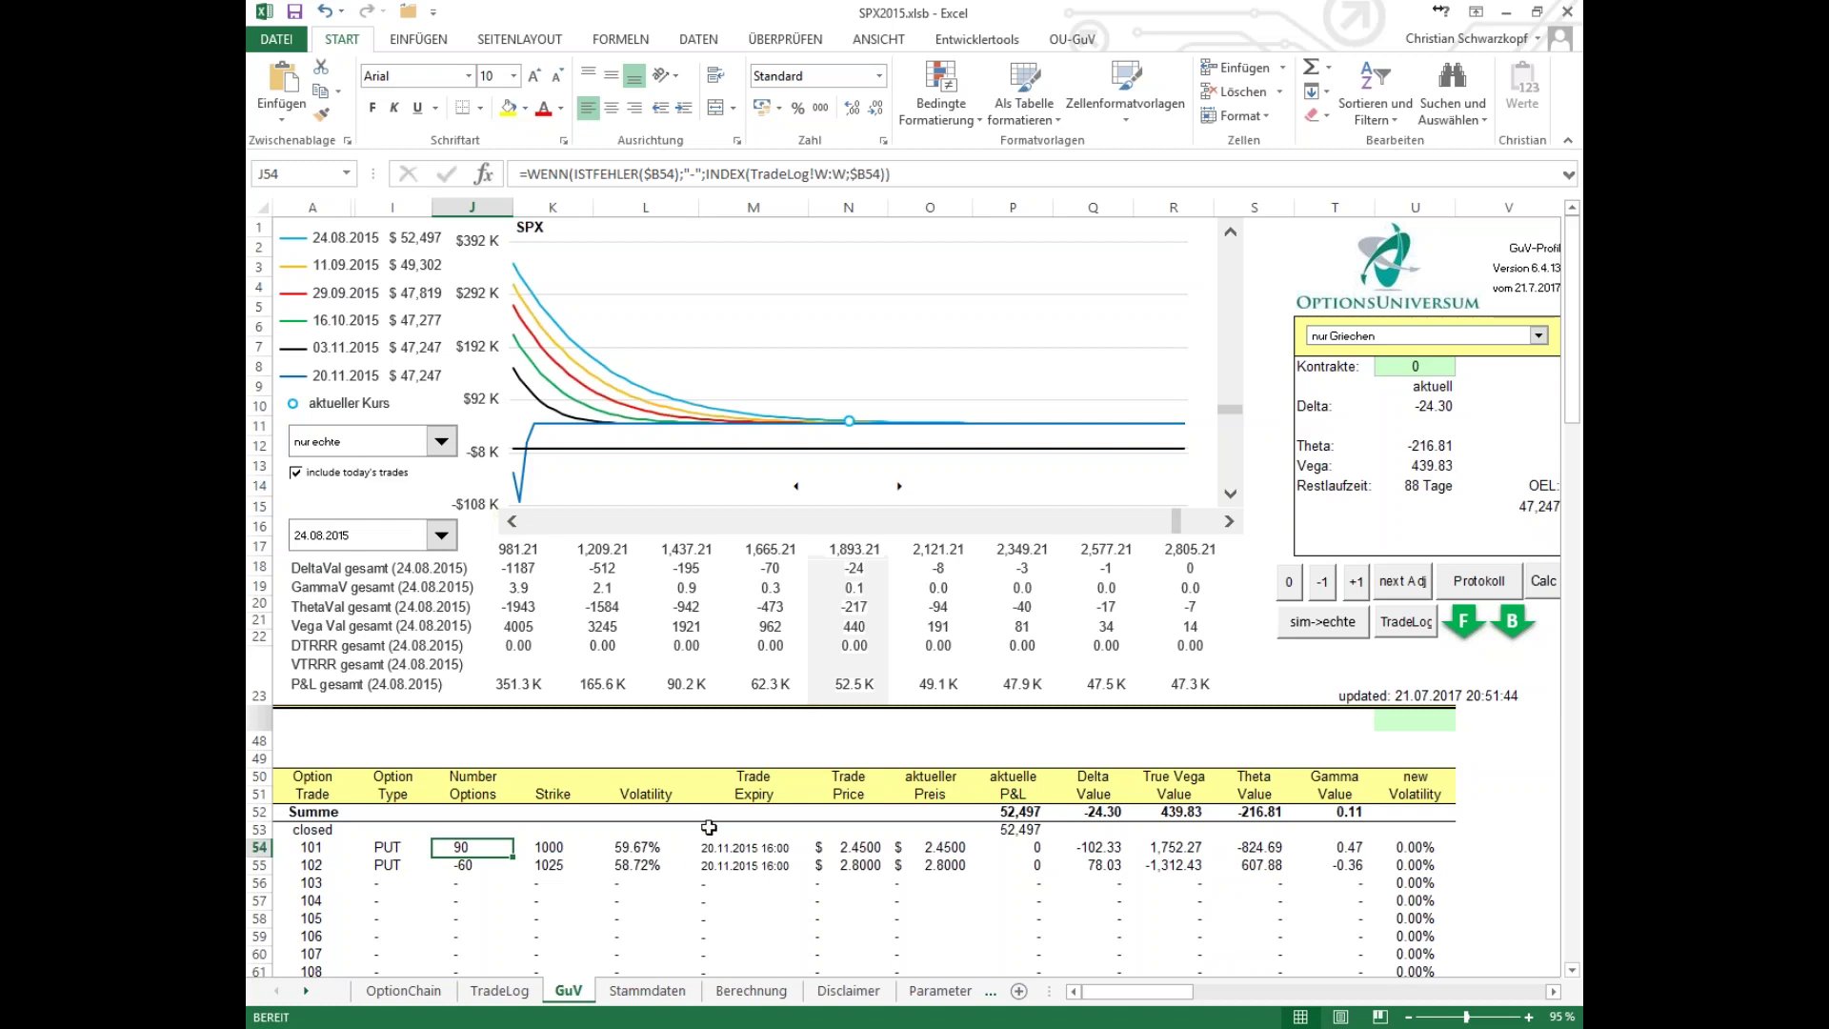
left_click(749, 846)
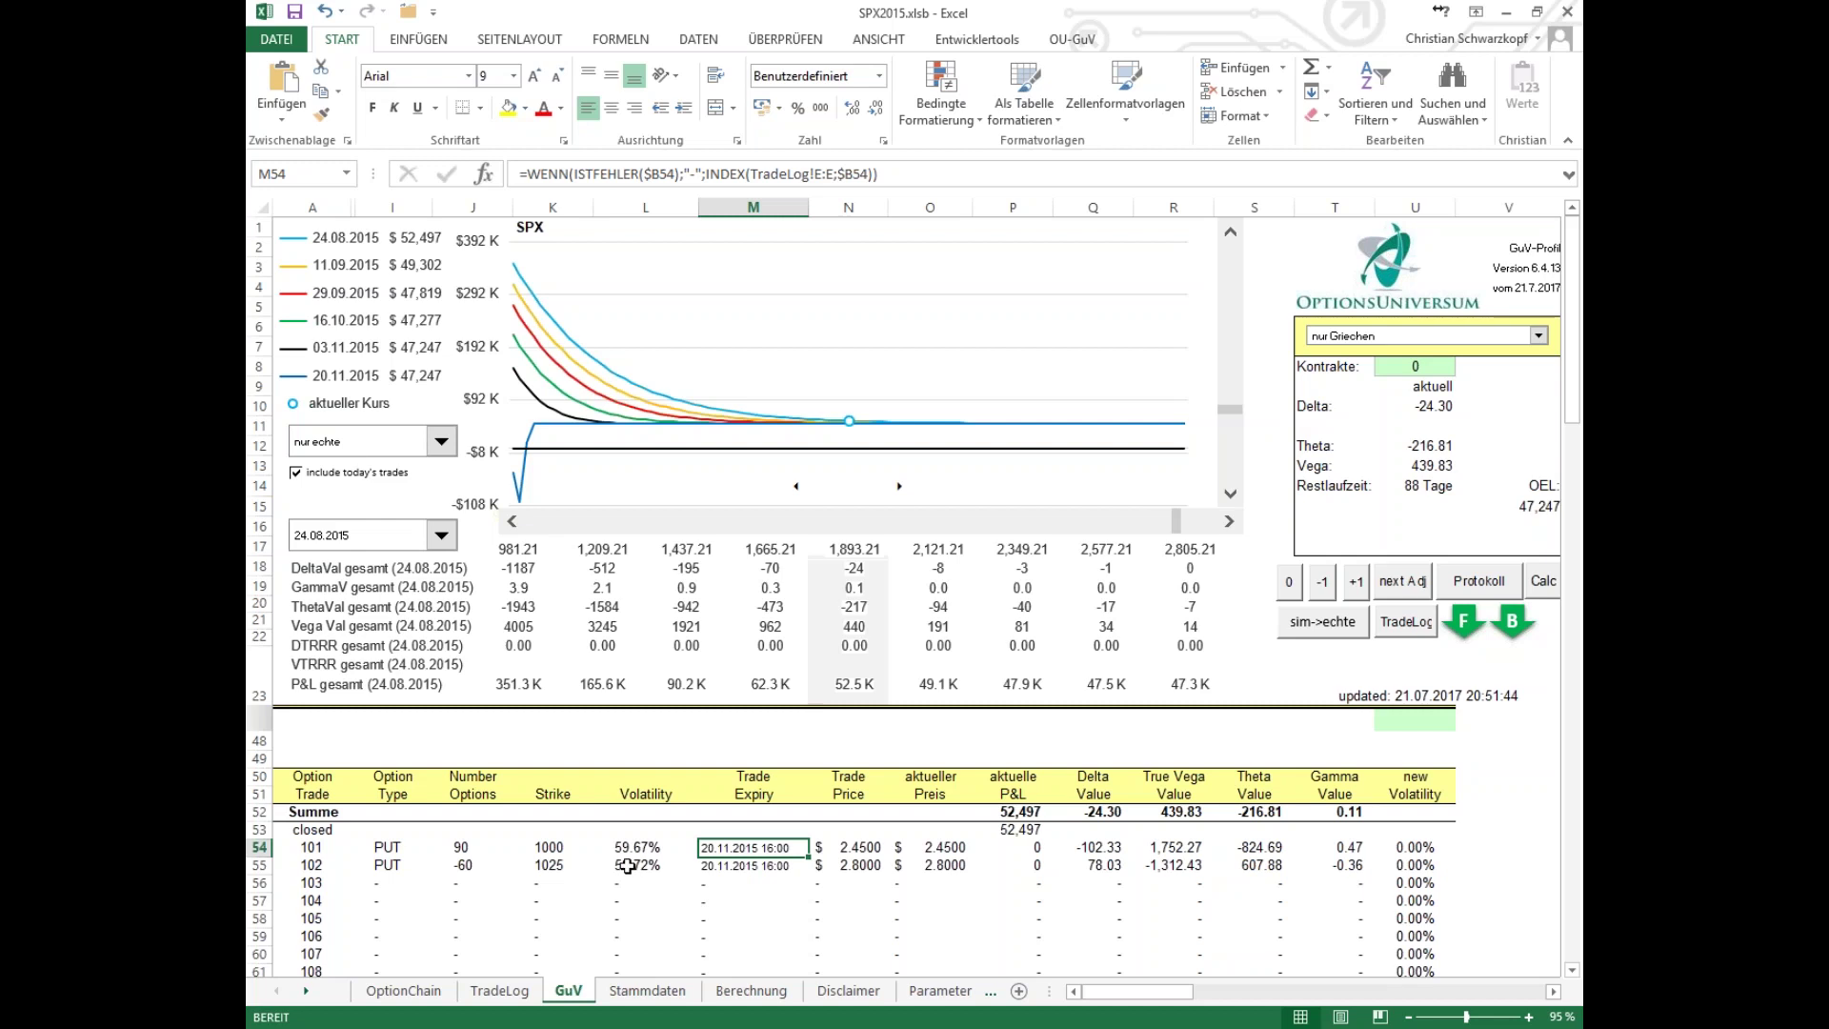
Step: Examine the expiry and strike cells of the two open puts and the empty trade rows below them
left_click_drag(768, 854, 768, 868)
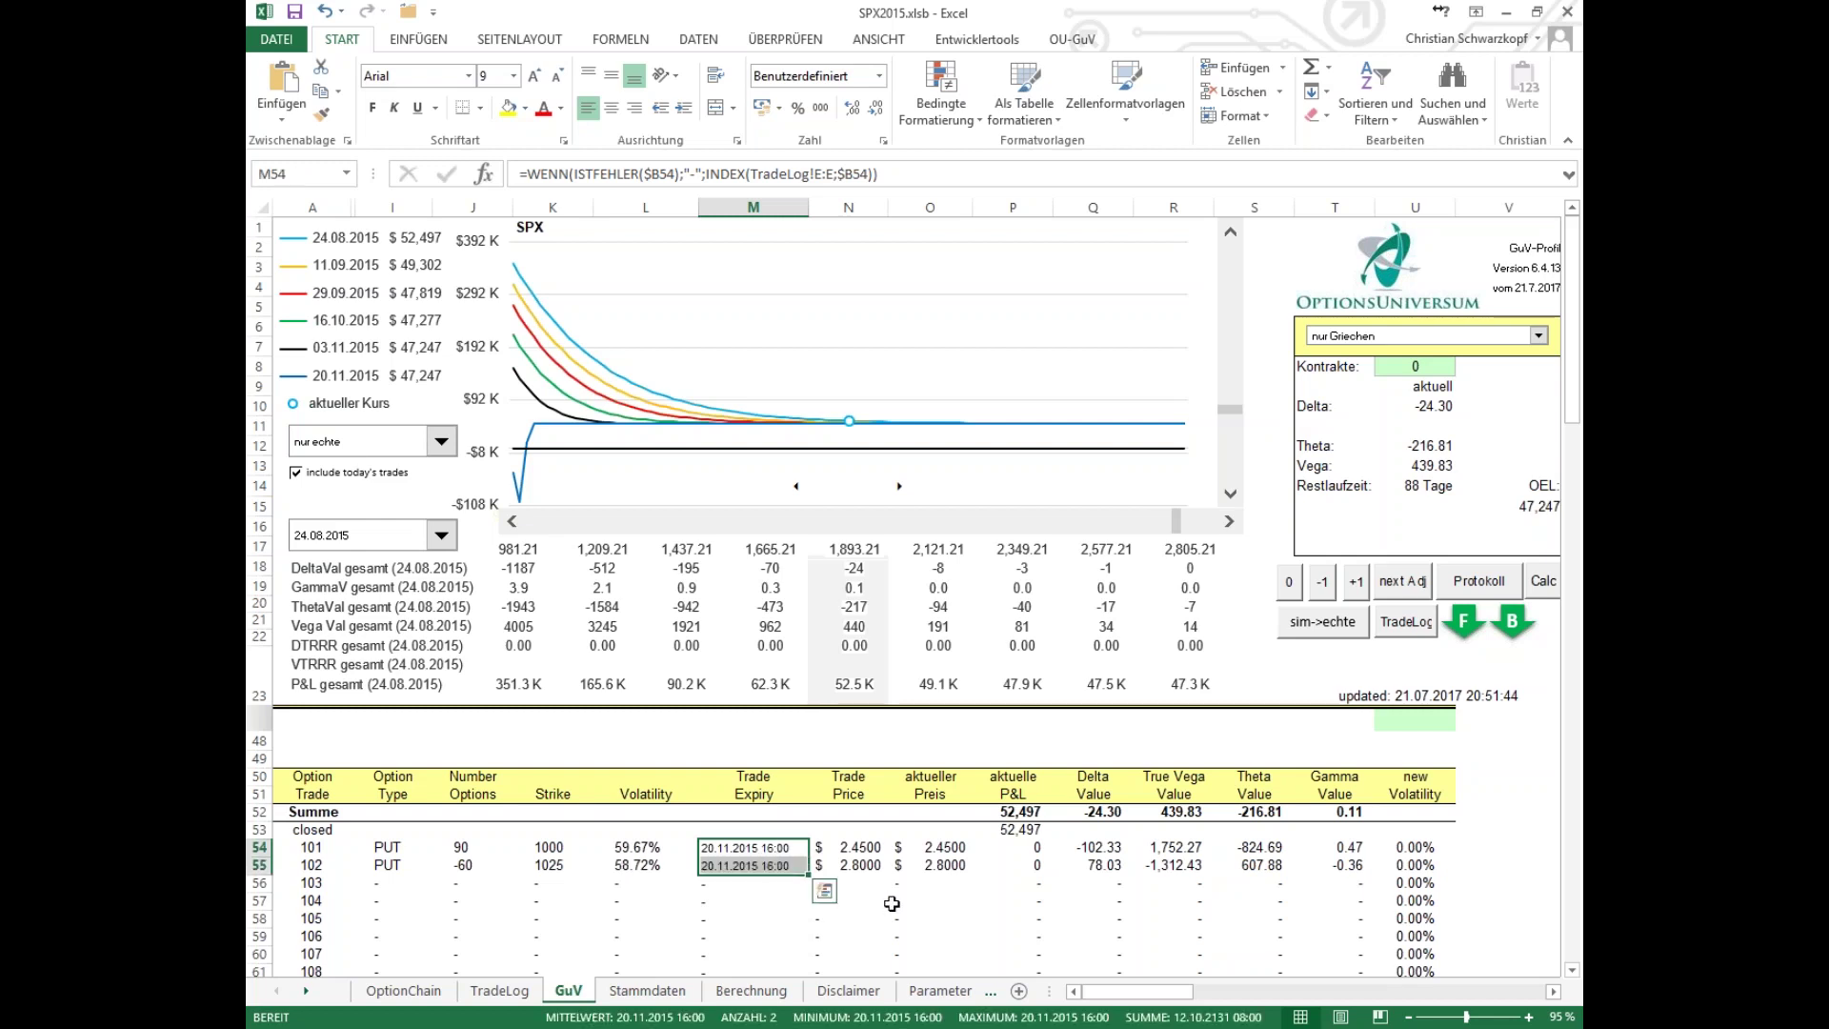
key("F2")
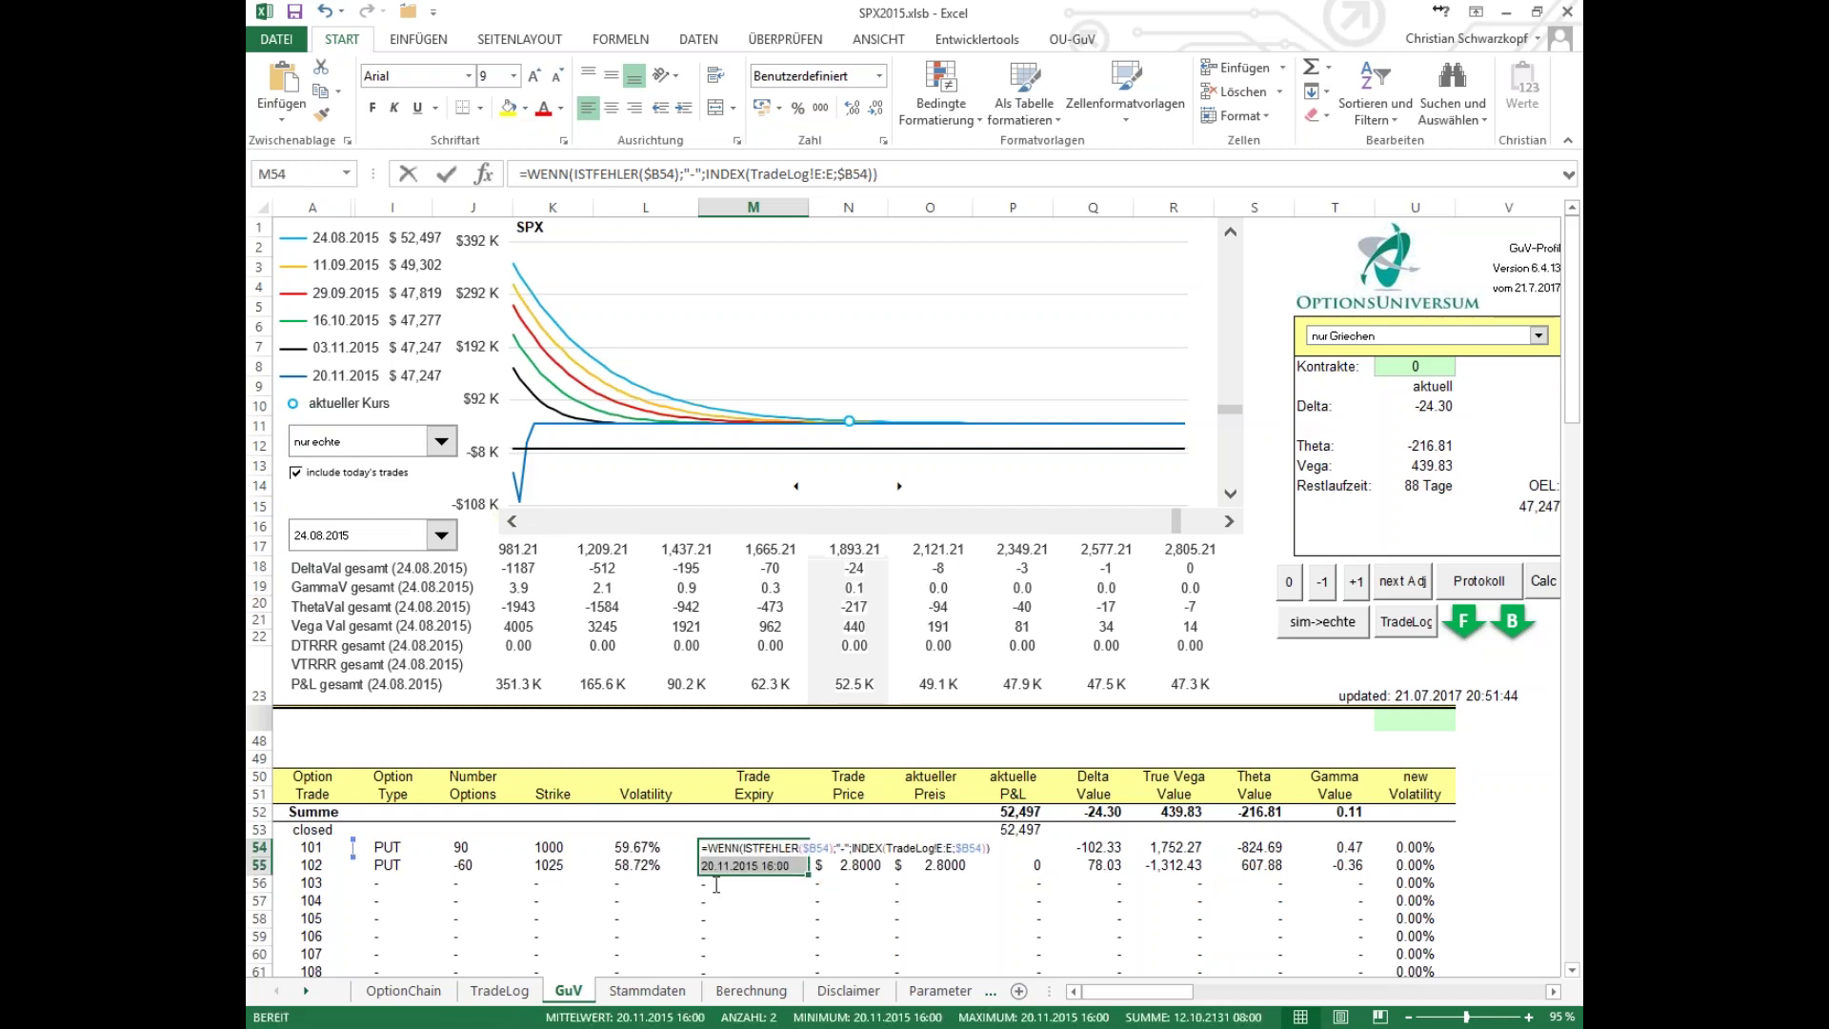
left_click_drag(721, 883, 721, 917)
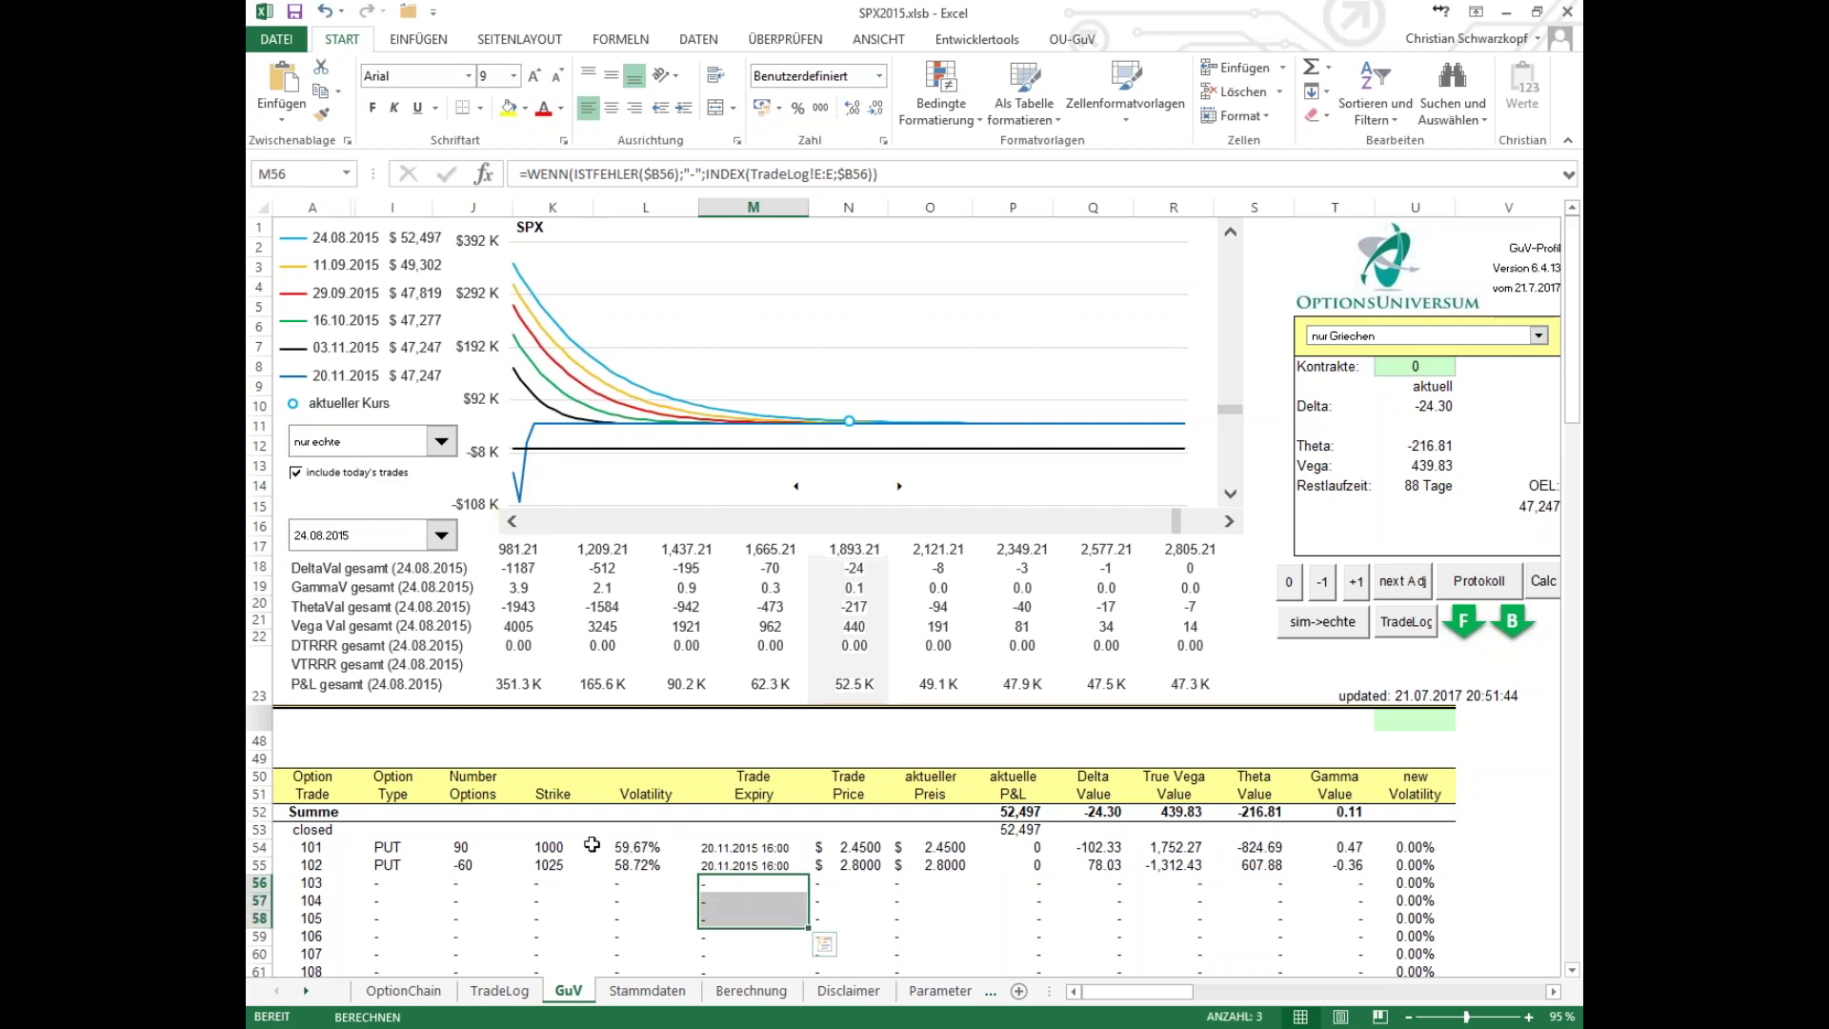
left_click_drag(545, 847, 543, 862)
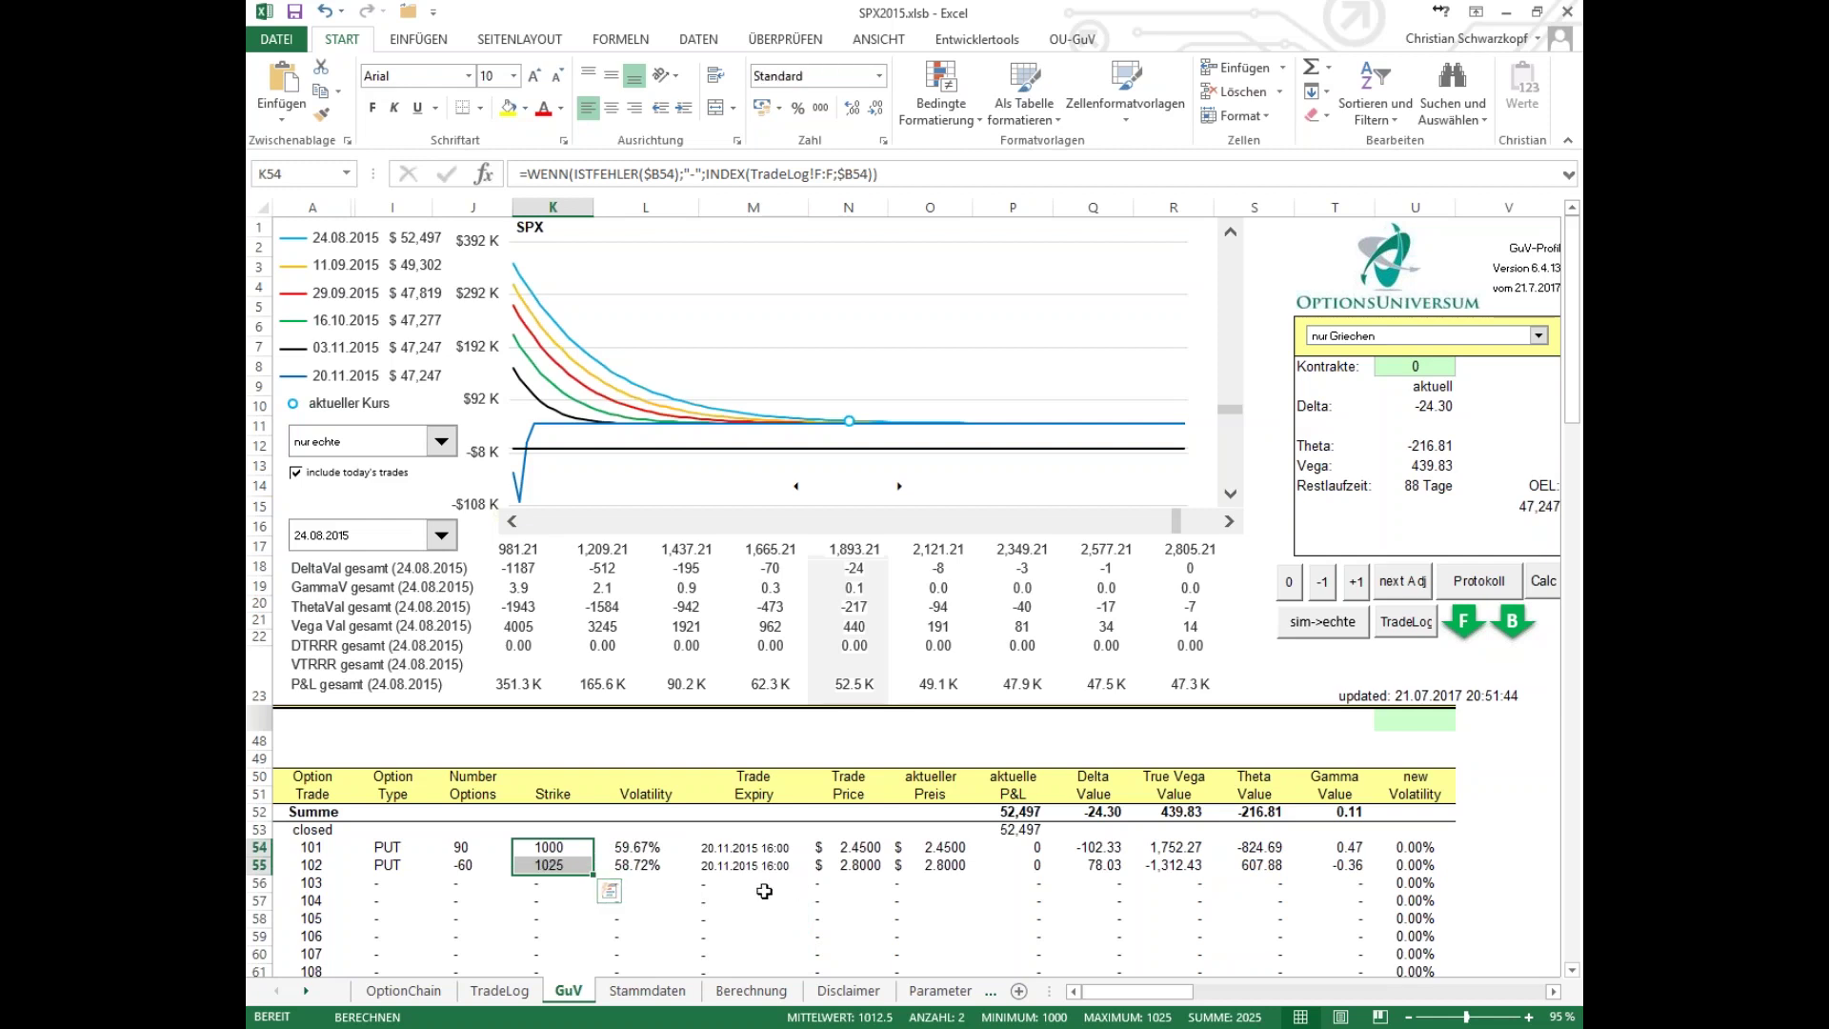
left_click(725, 881)
left_click_drag(725, 881, 724, 914)
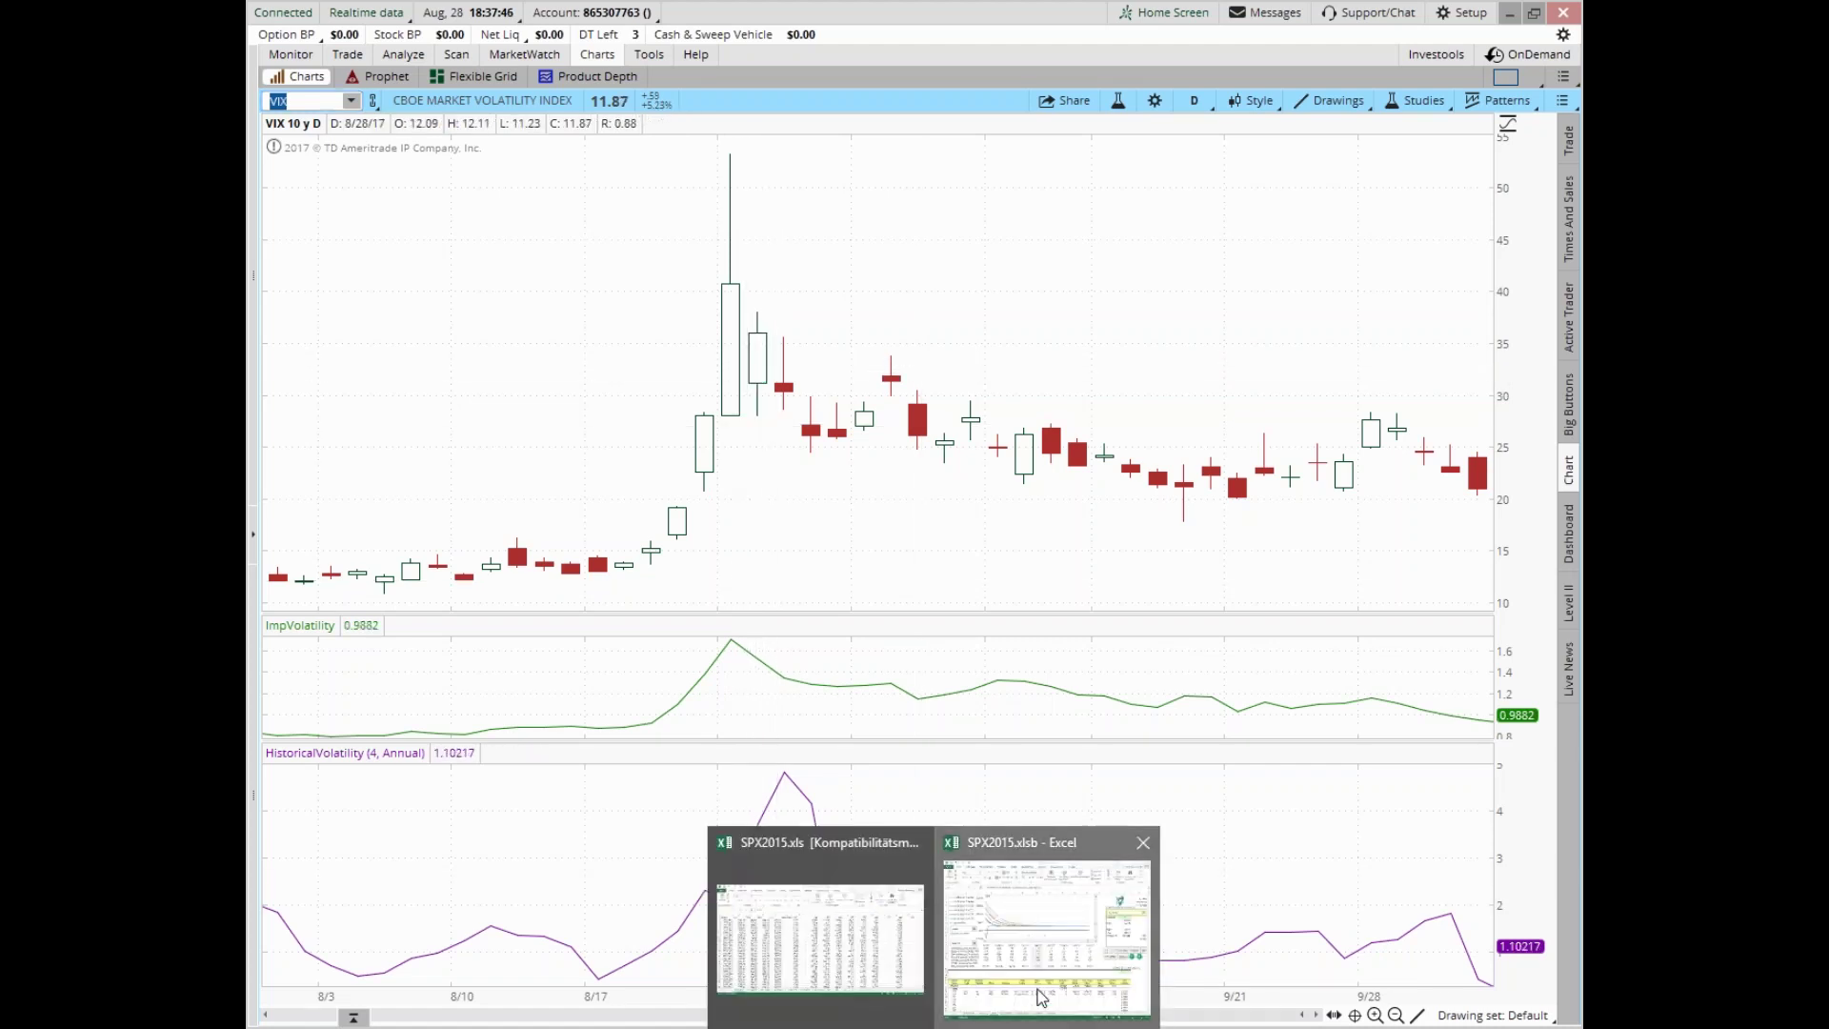
Step: Switch back to the SPX2015.xlsb workbook and advance the evaluation date to 25.08.2015
left_click(1037, 1000)
left_click(1357, 581)
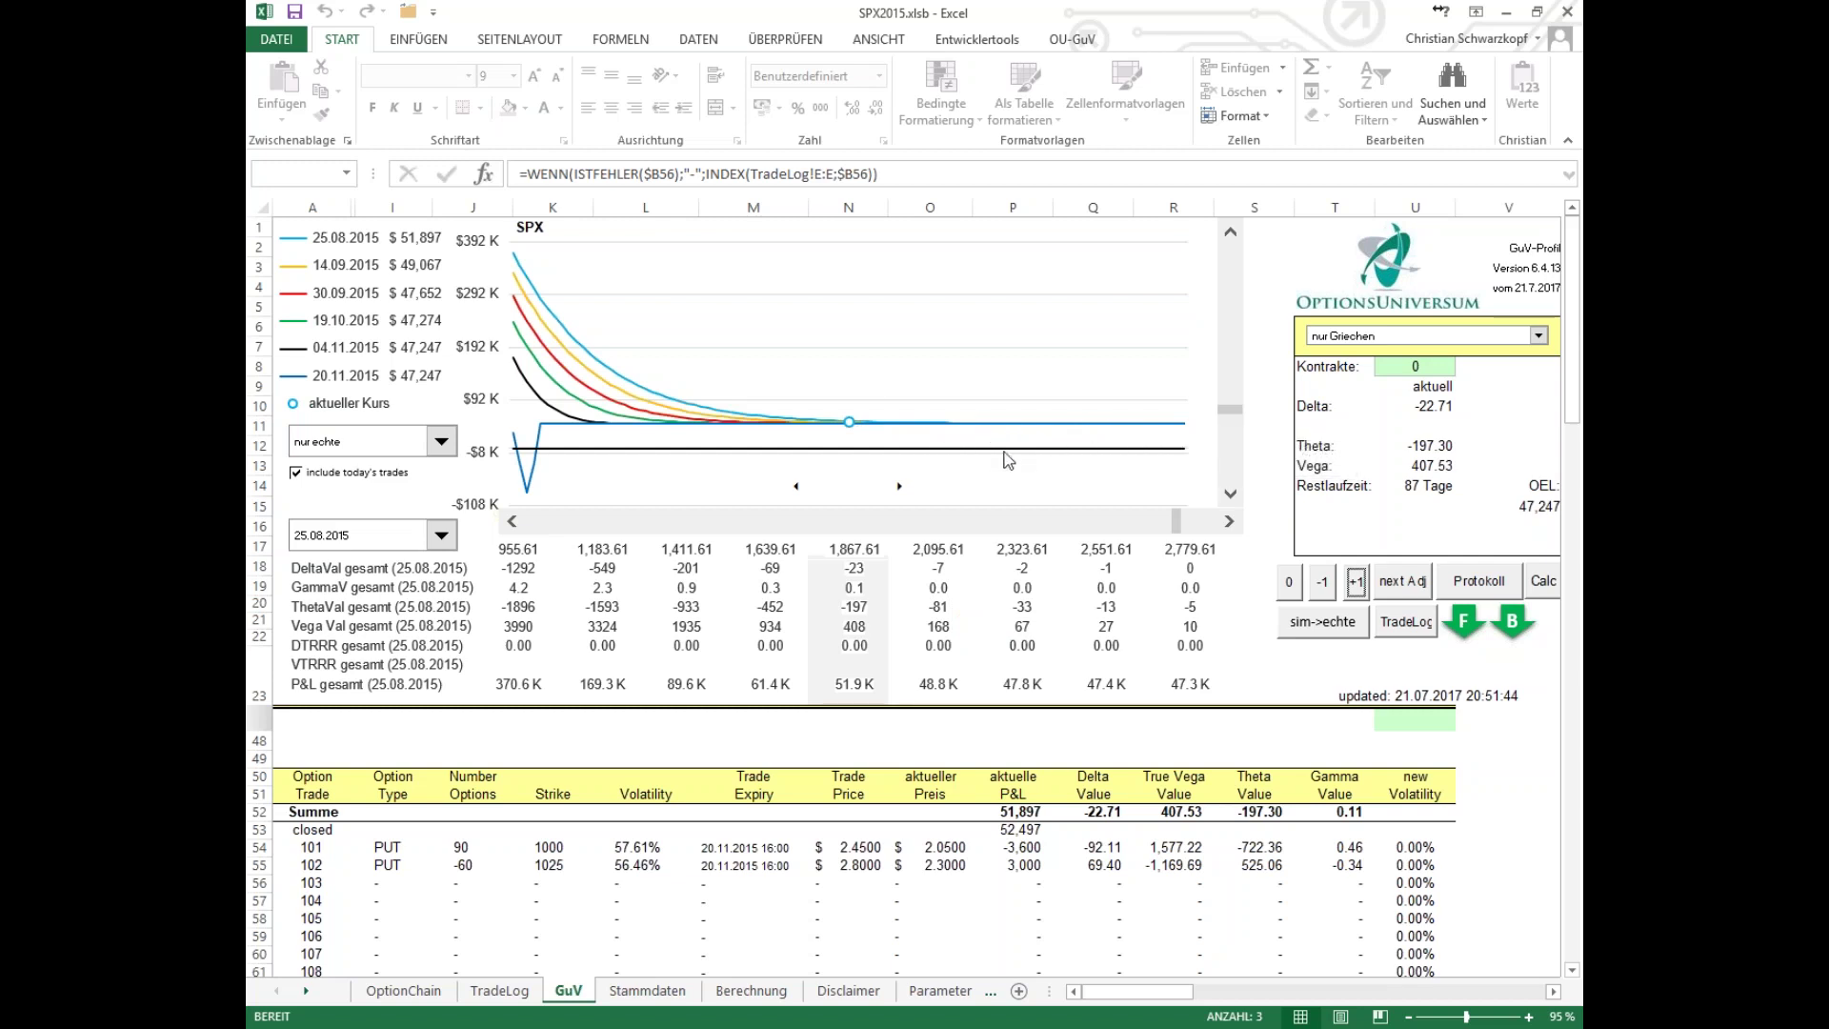
left_click(1519, 506)
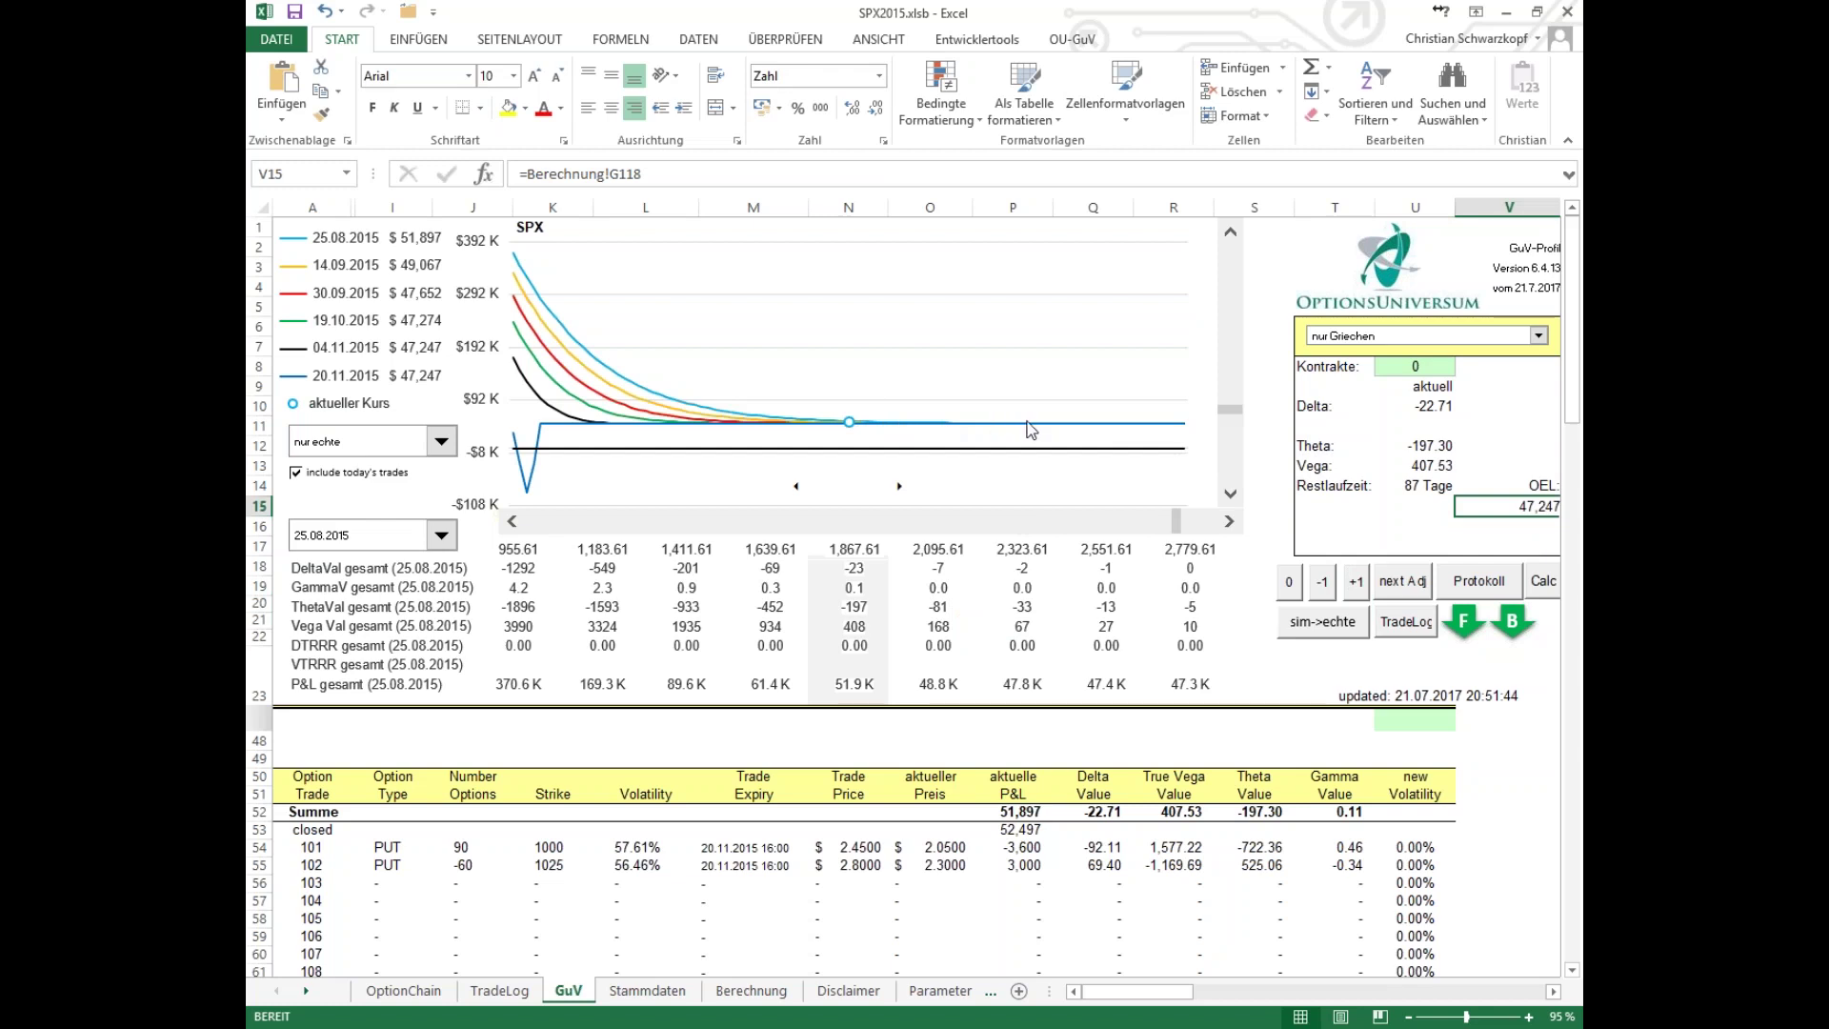
Step: Examine the 25.08.2015 payoff curves from the expiration dip at low prices up to the current price point
mouse_move(1042, 429)
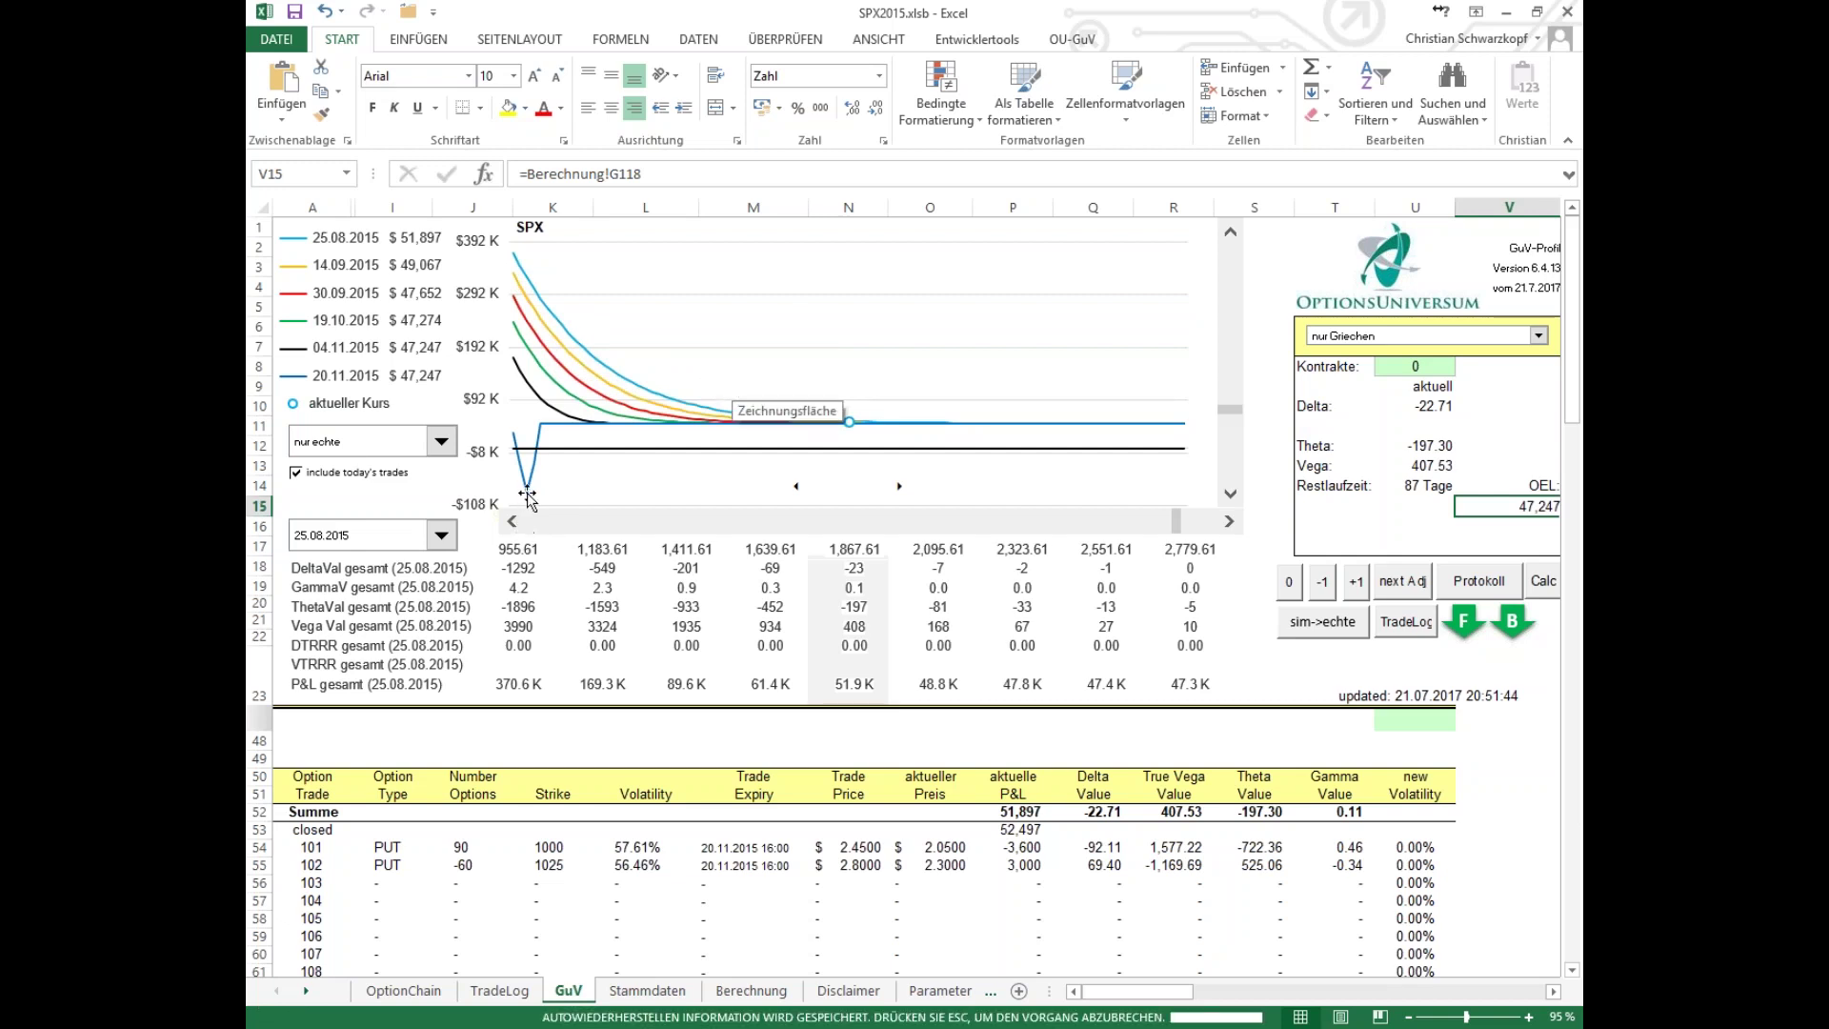
mouse_move(527, 491)
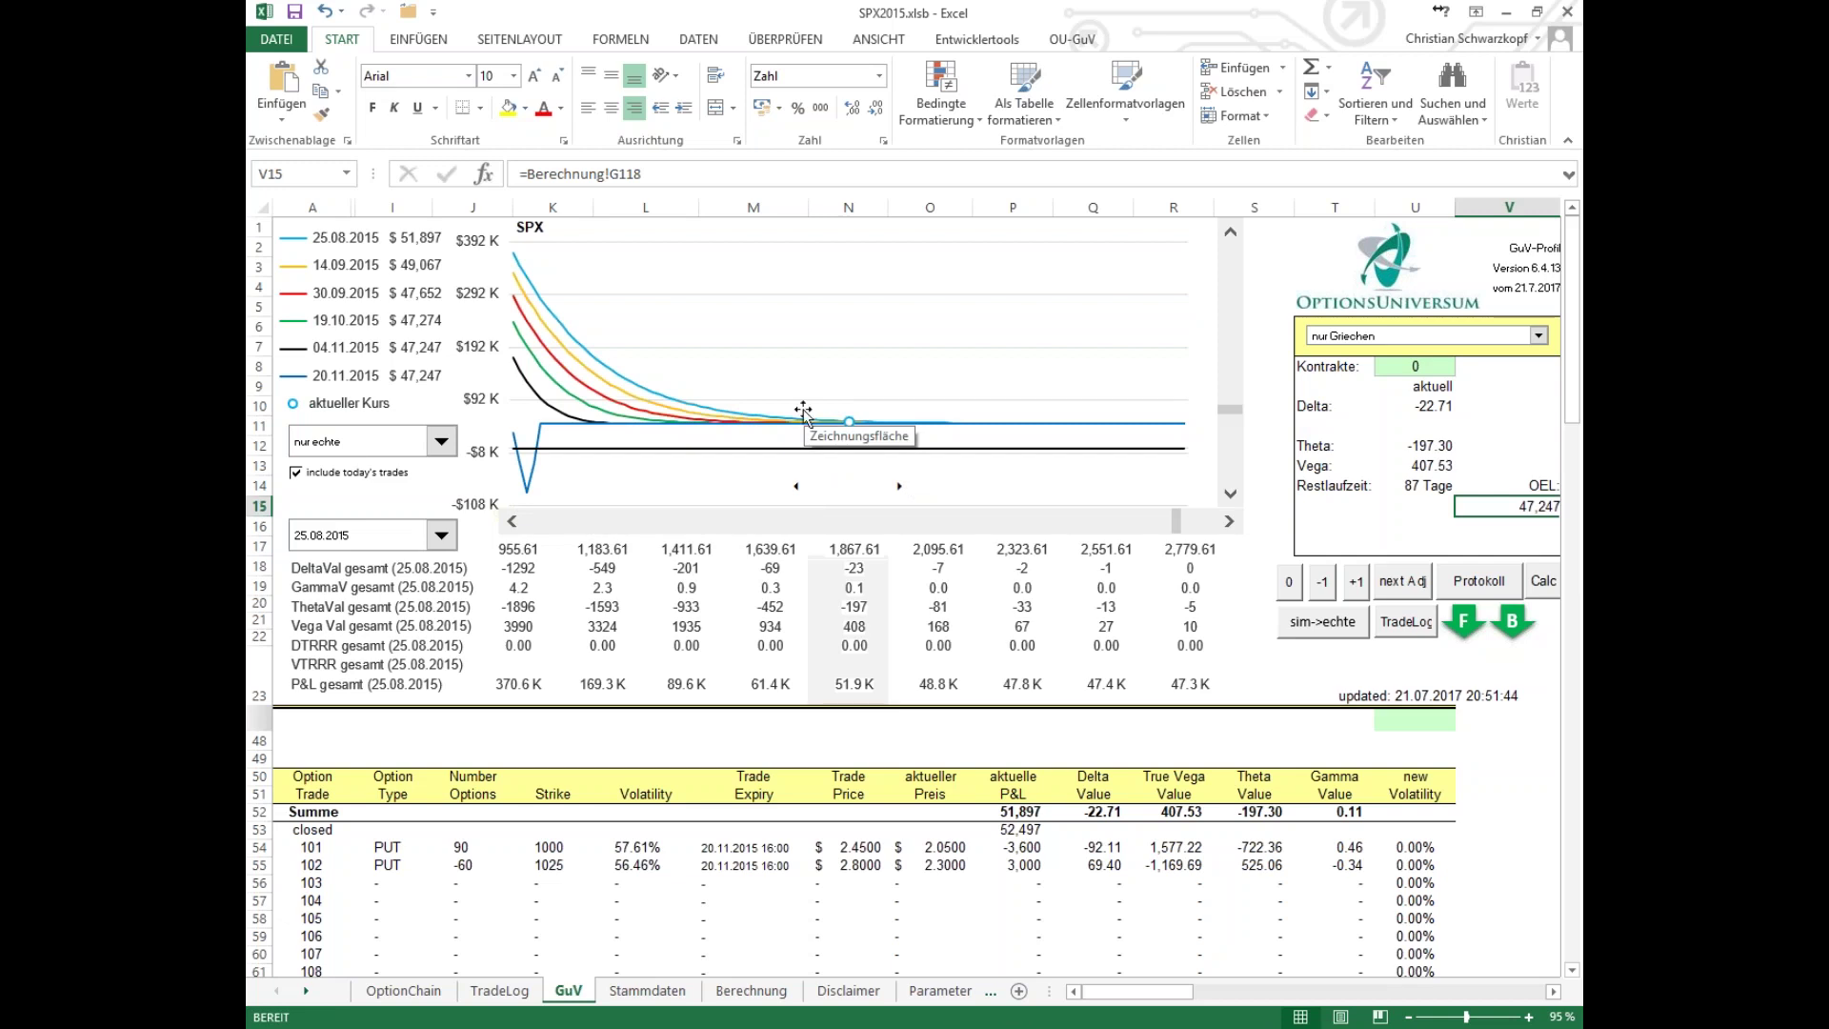
mouse_move(869, 457)
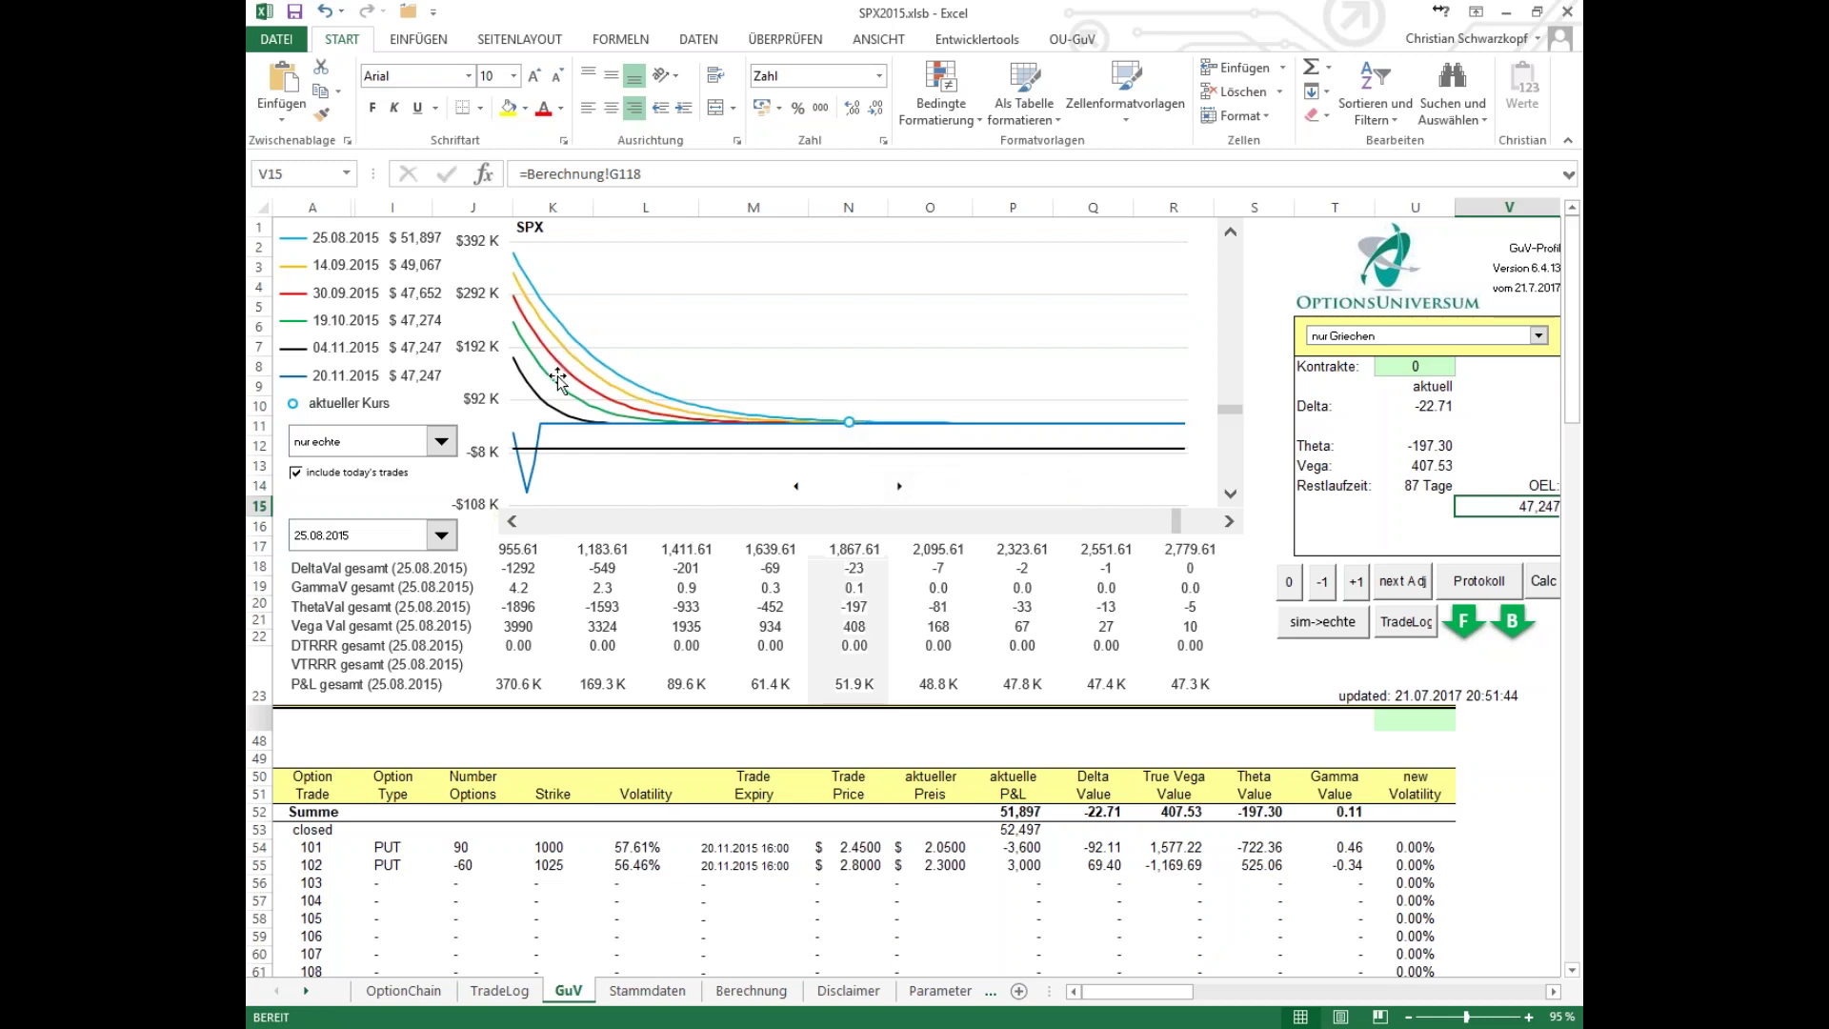
mouse_move(586, 396)
mouse_move(847, 423)
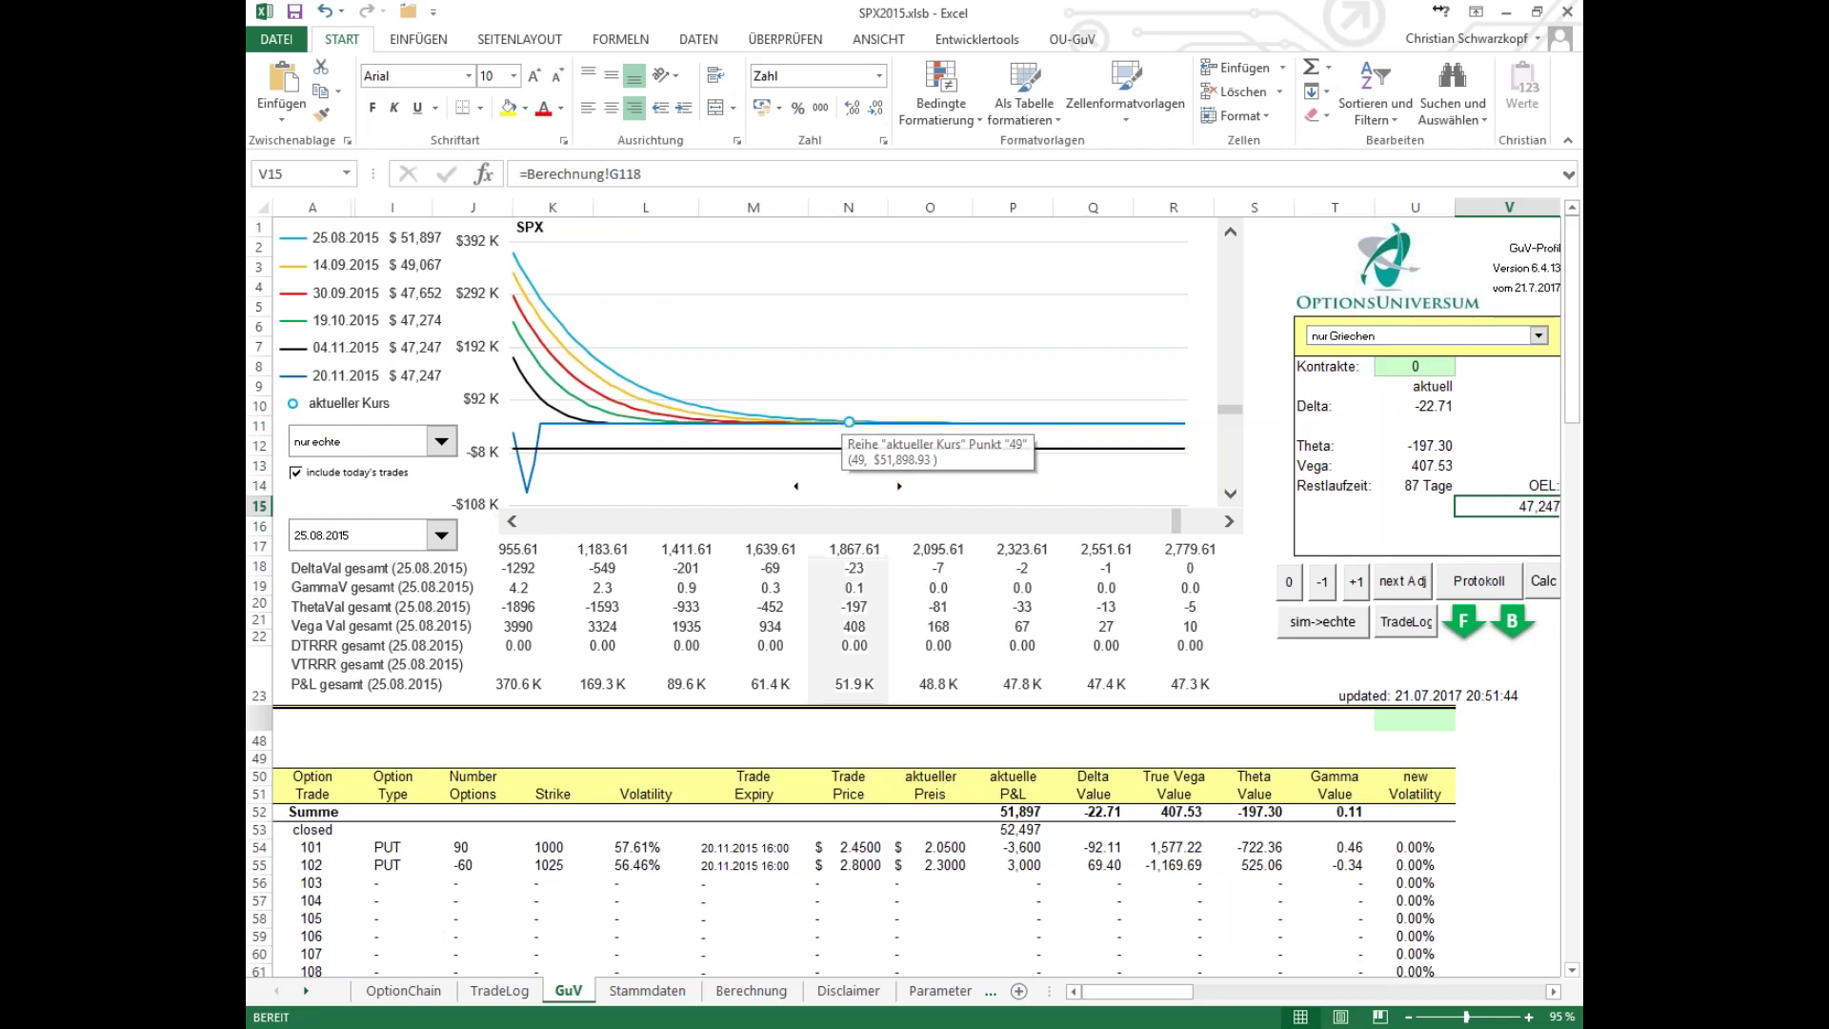
Step: Switch to the browser and bring up the OptionsUniversum Newsletter 01/2017 PDF
key("alt+Tab")
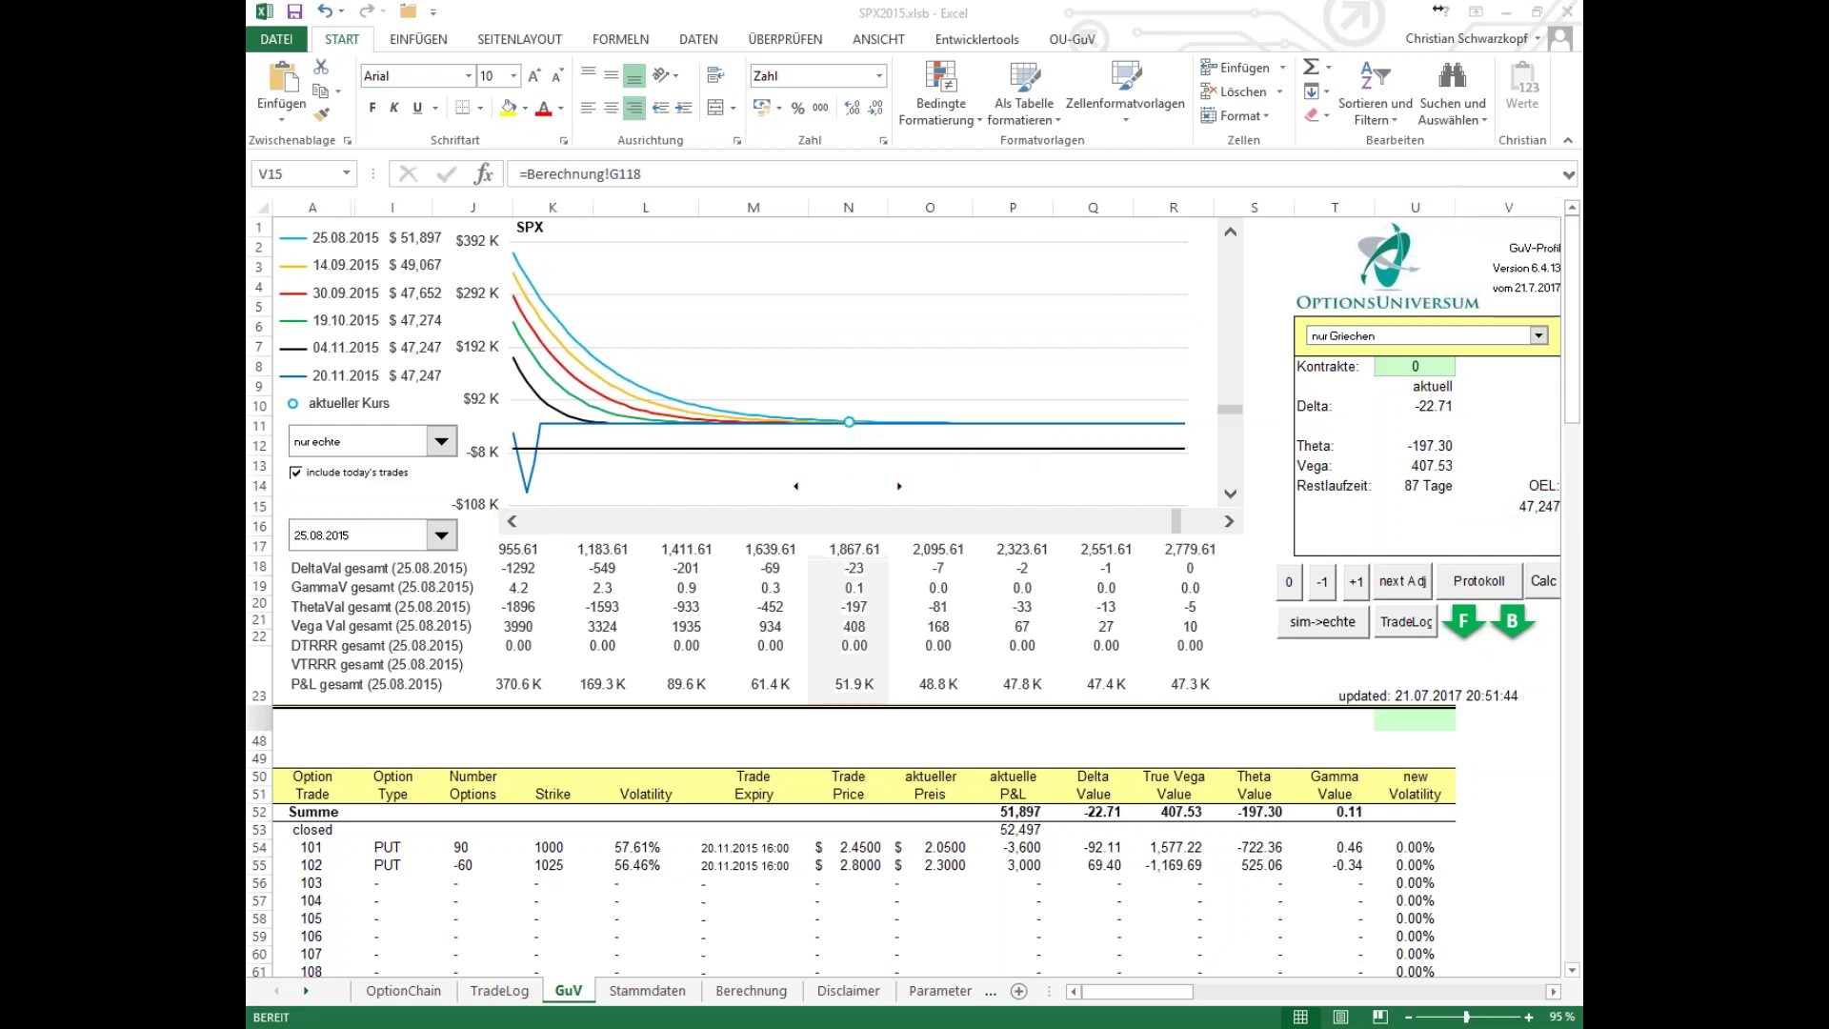
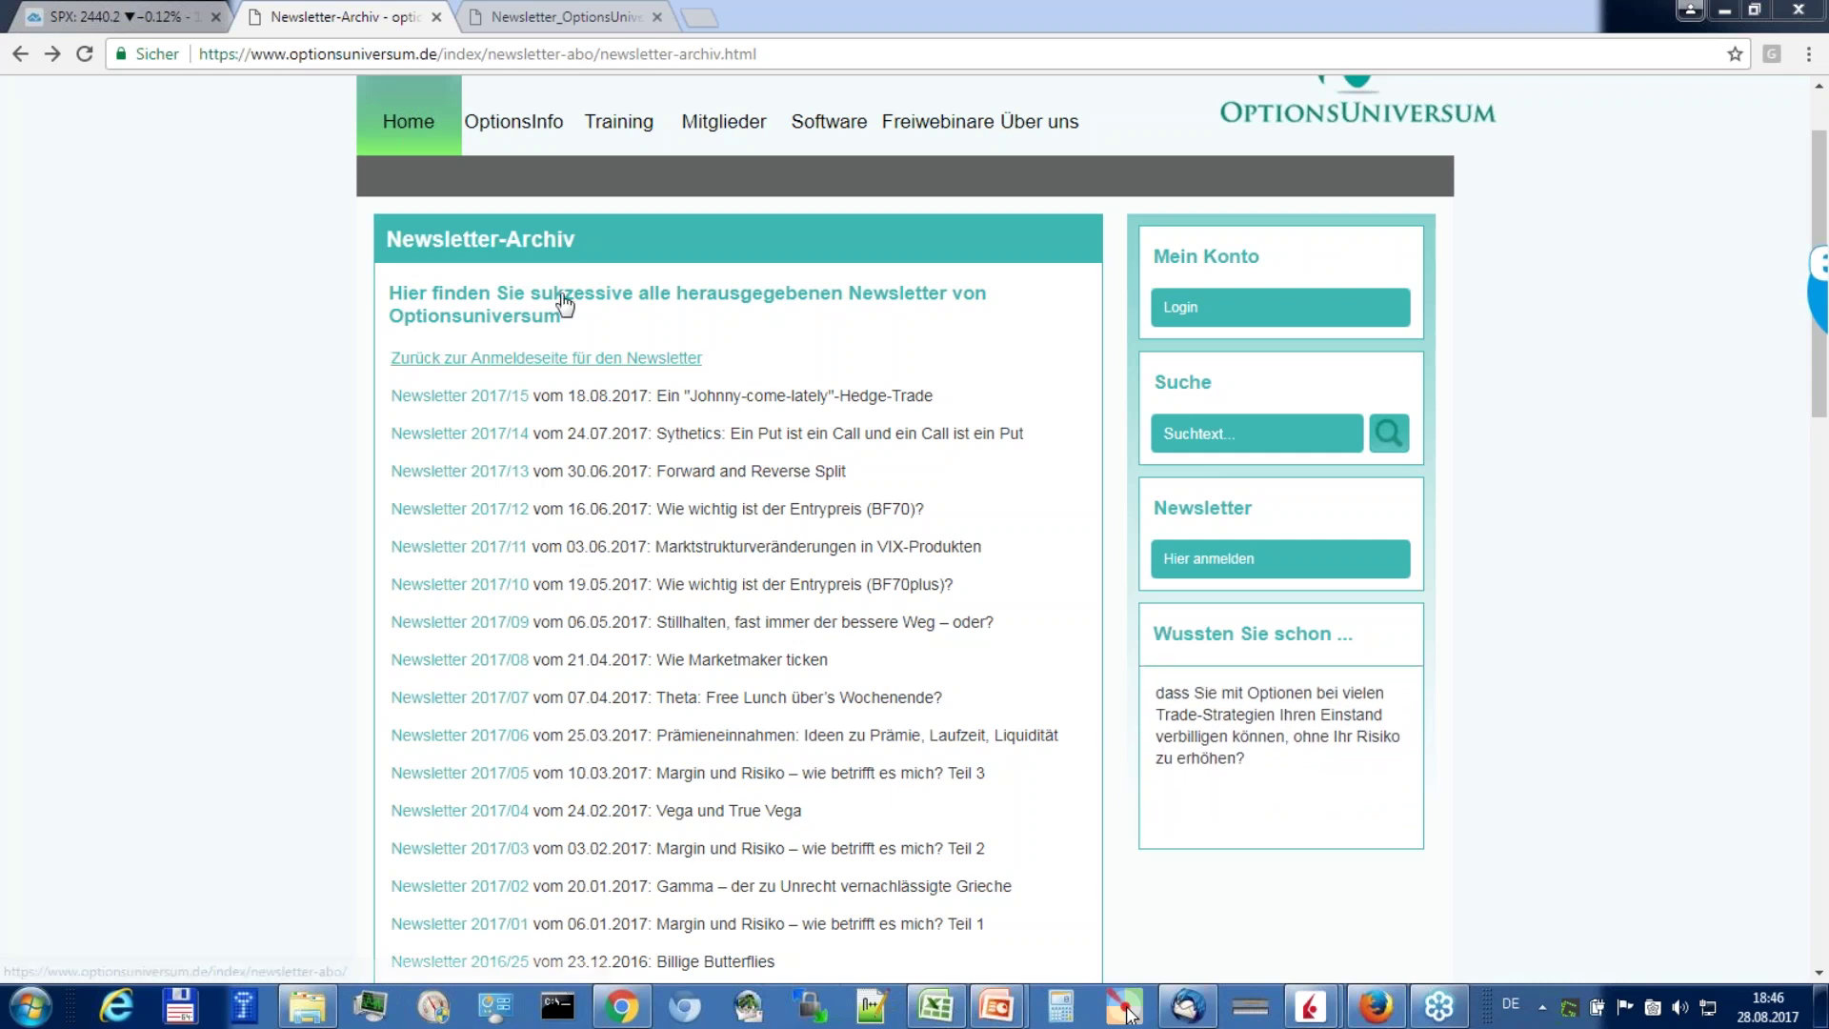
left_click(572, 17)
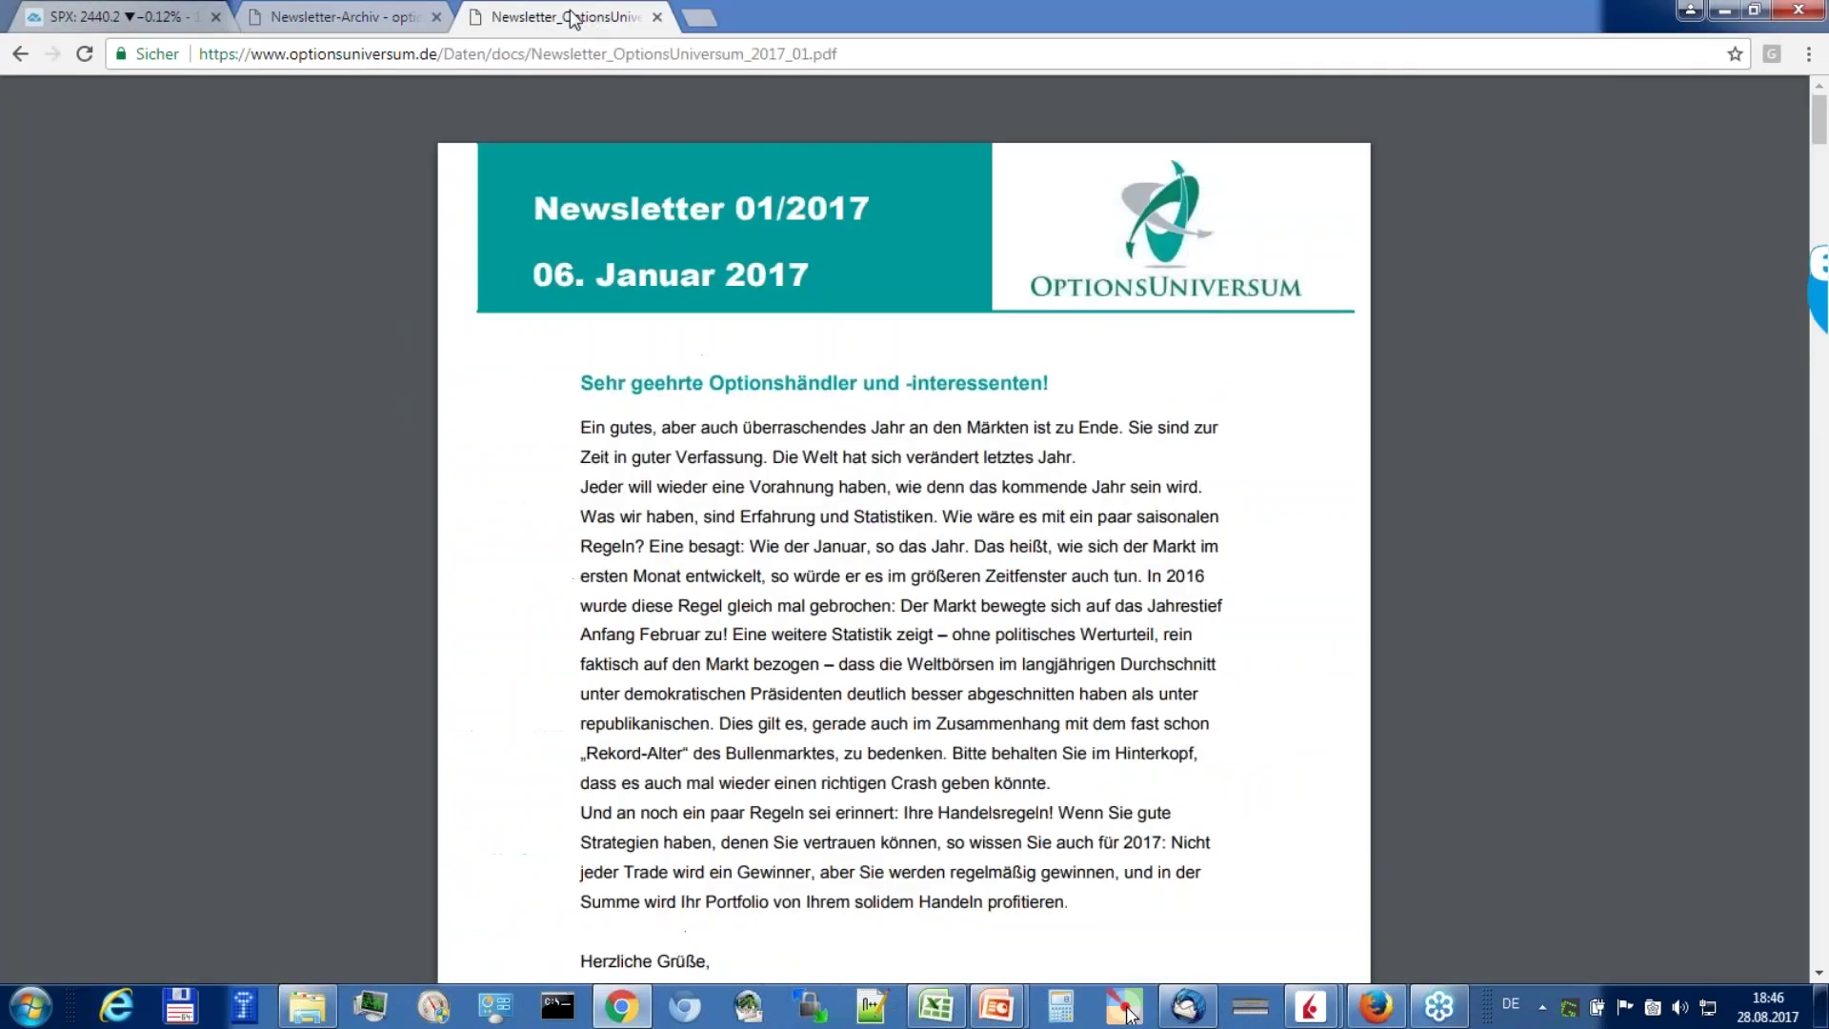
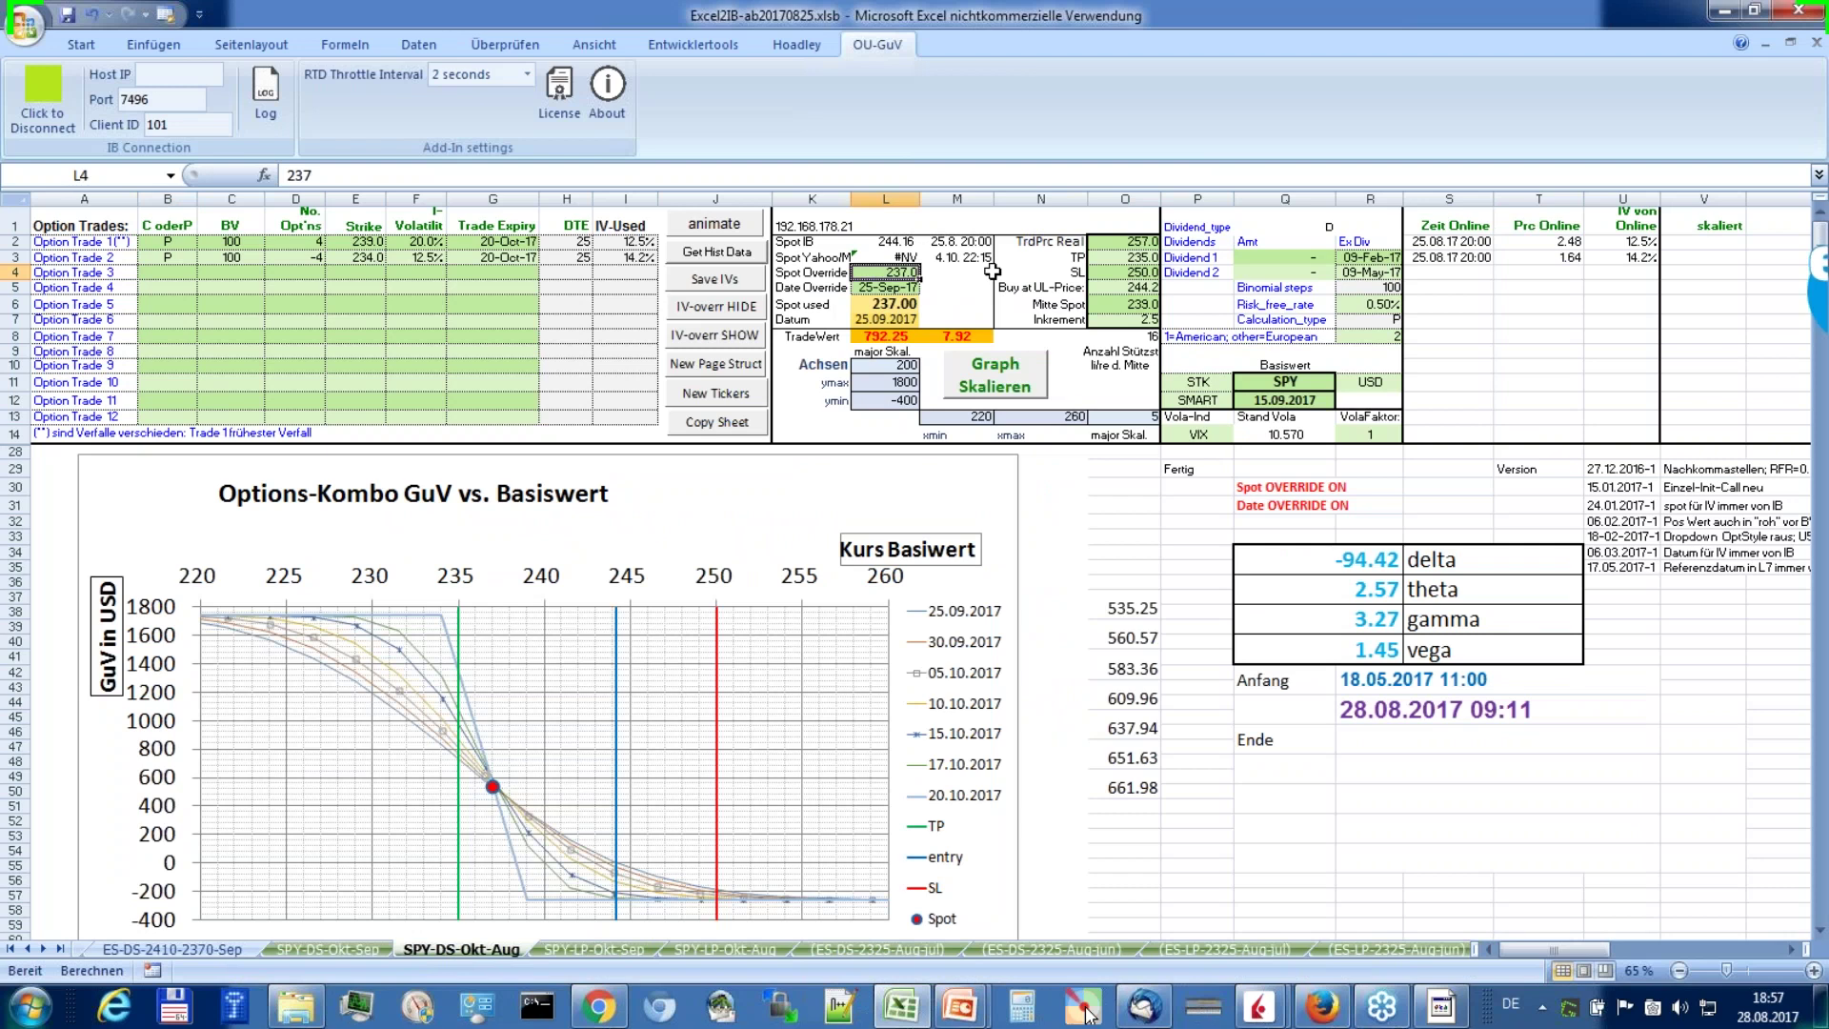
Step: Clear the spot override on the SPY-DS-Okt-Aug sheet and temporarily mark the price move from the entry line toward the TP line
key("Down")
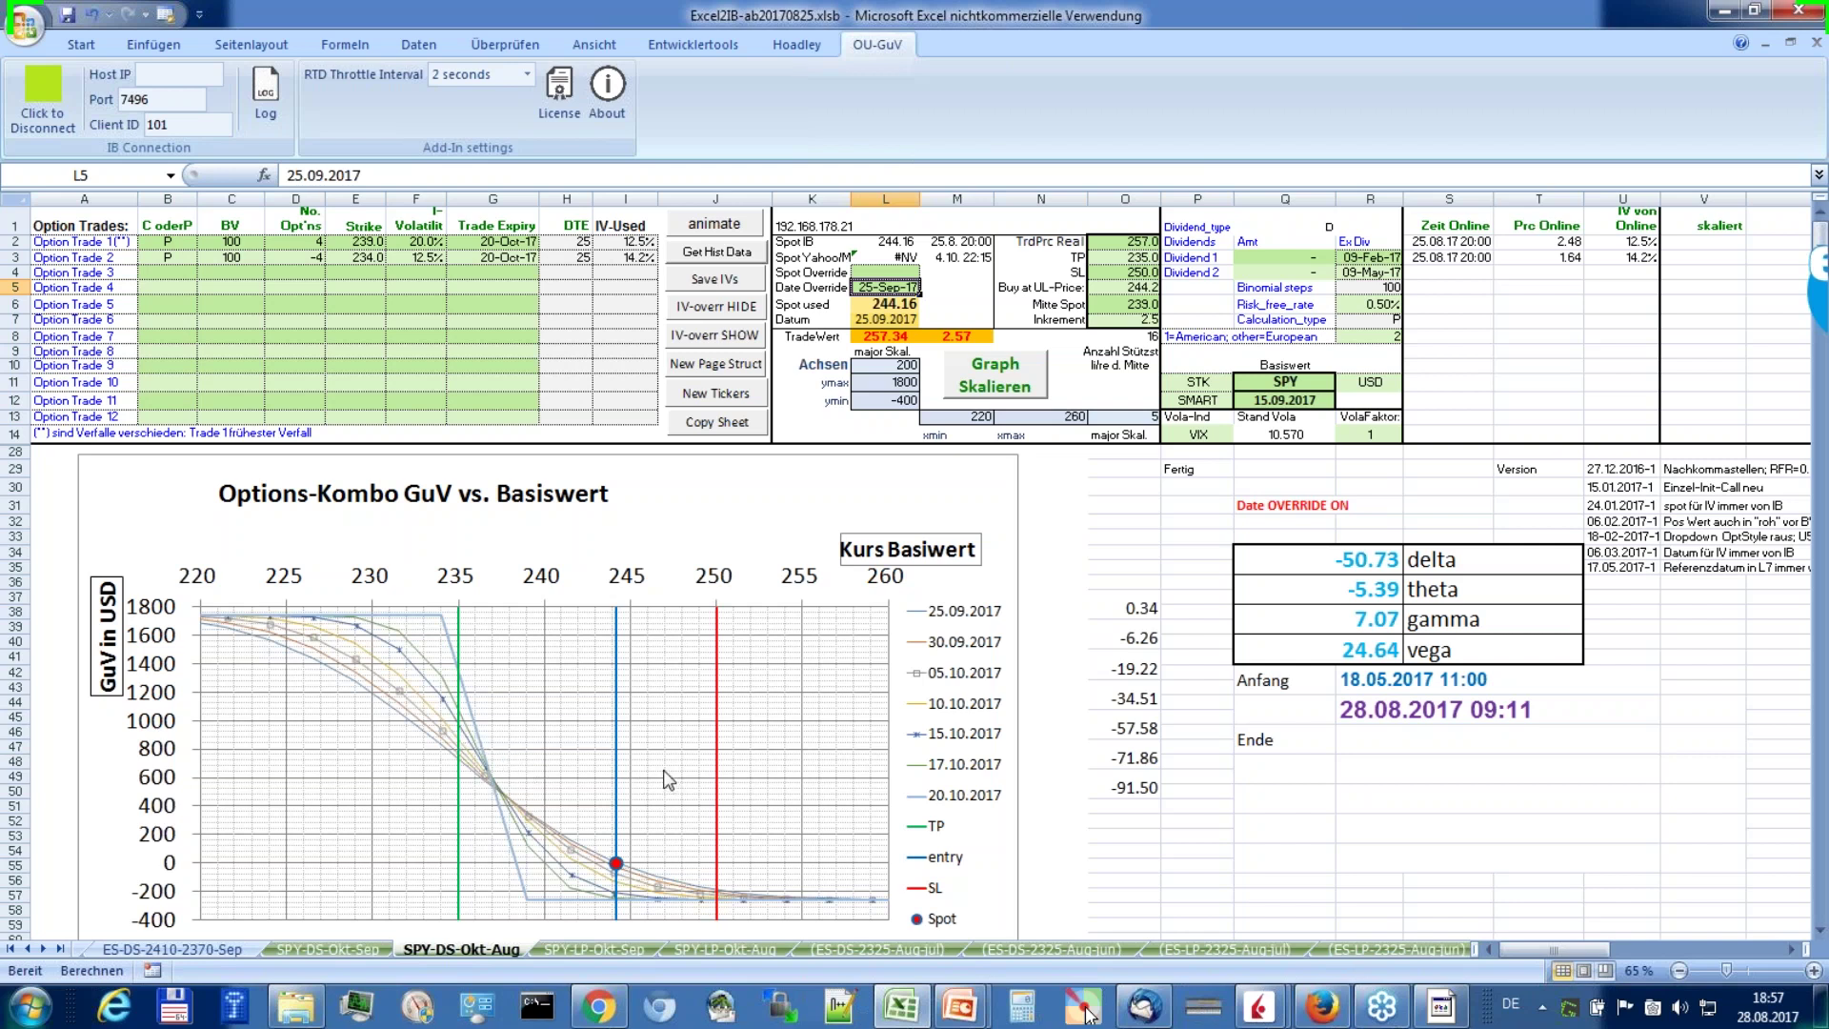
left_click_drag(557, 603, 568, 614)
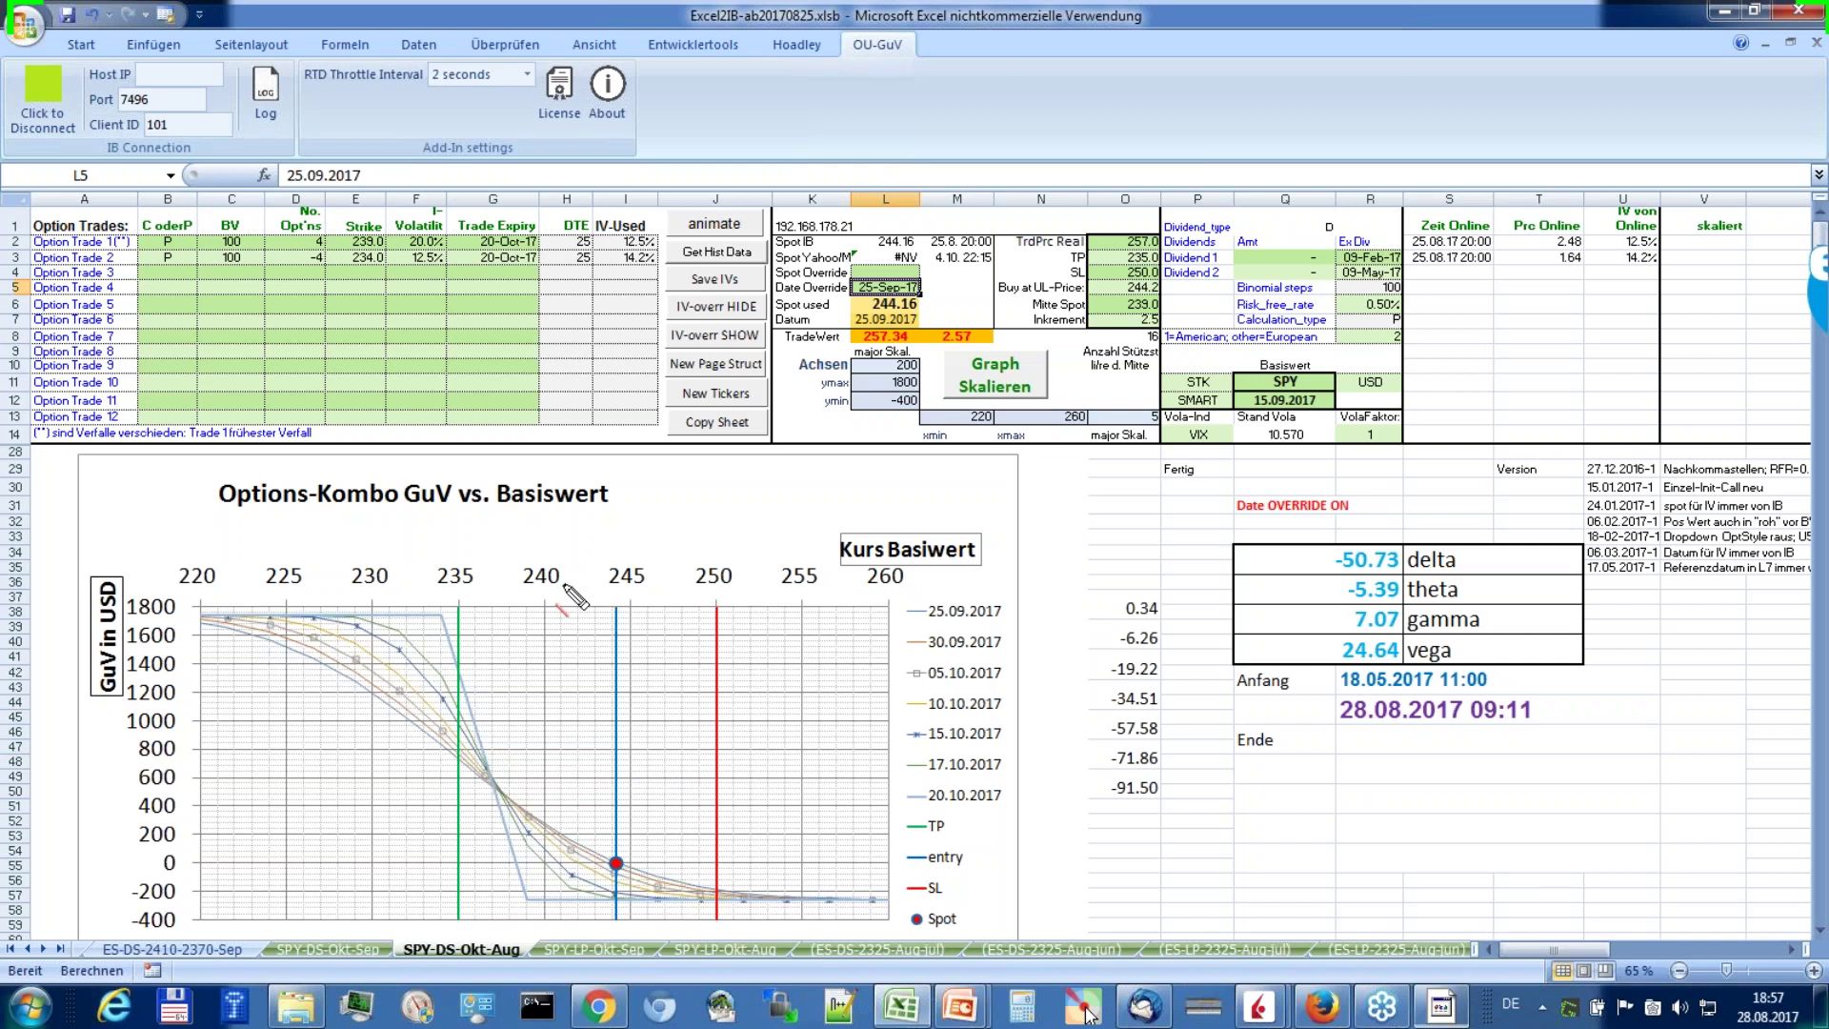
left_click_drag(614, 600, 495, 598)
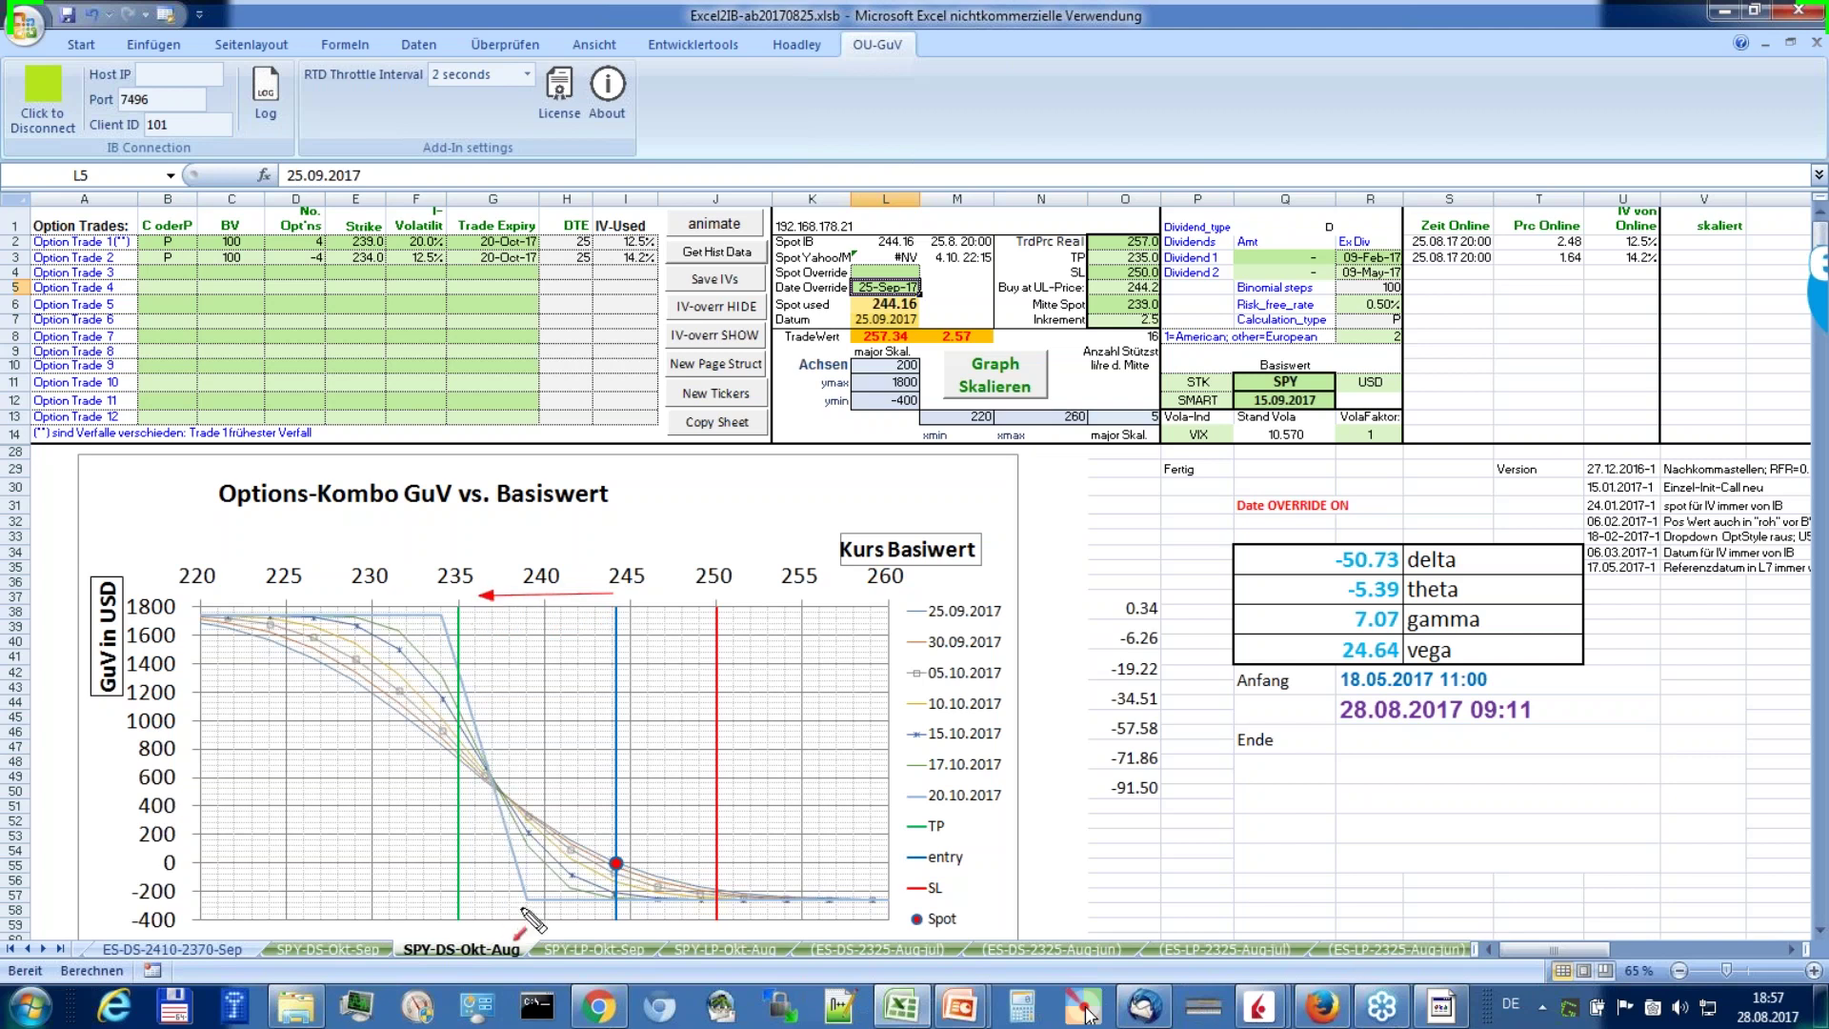
left_click_drag(522, 941, 522, 895)
key("Escape")
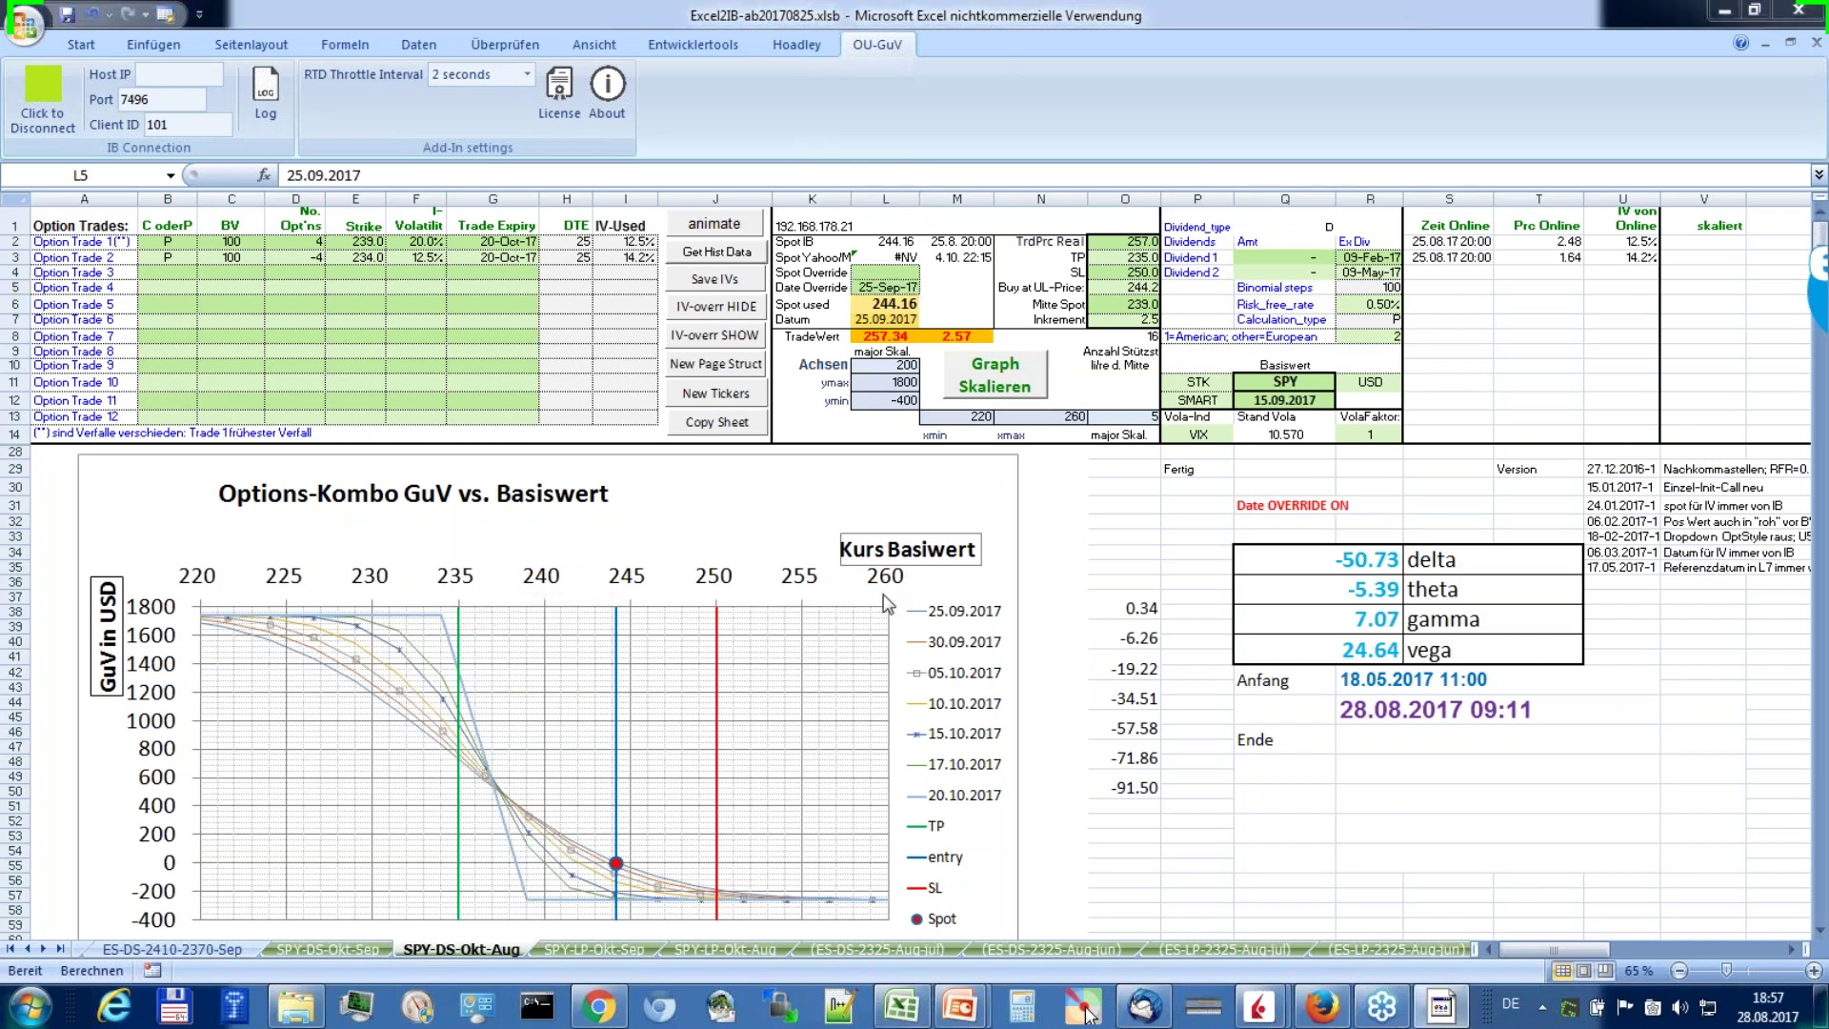
Step: Switch to the TradingView SPX weekly chart and temporarily mark a decline from the current price and the August 2015 drop with arrows
left_click(901, 1007)
left_click(1086, 1013)
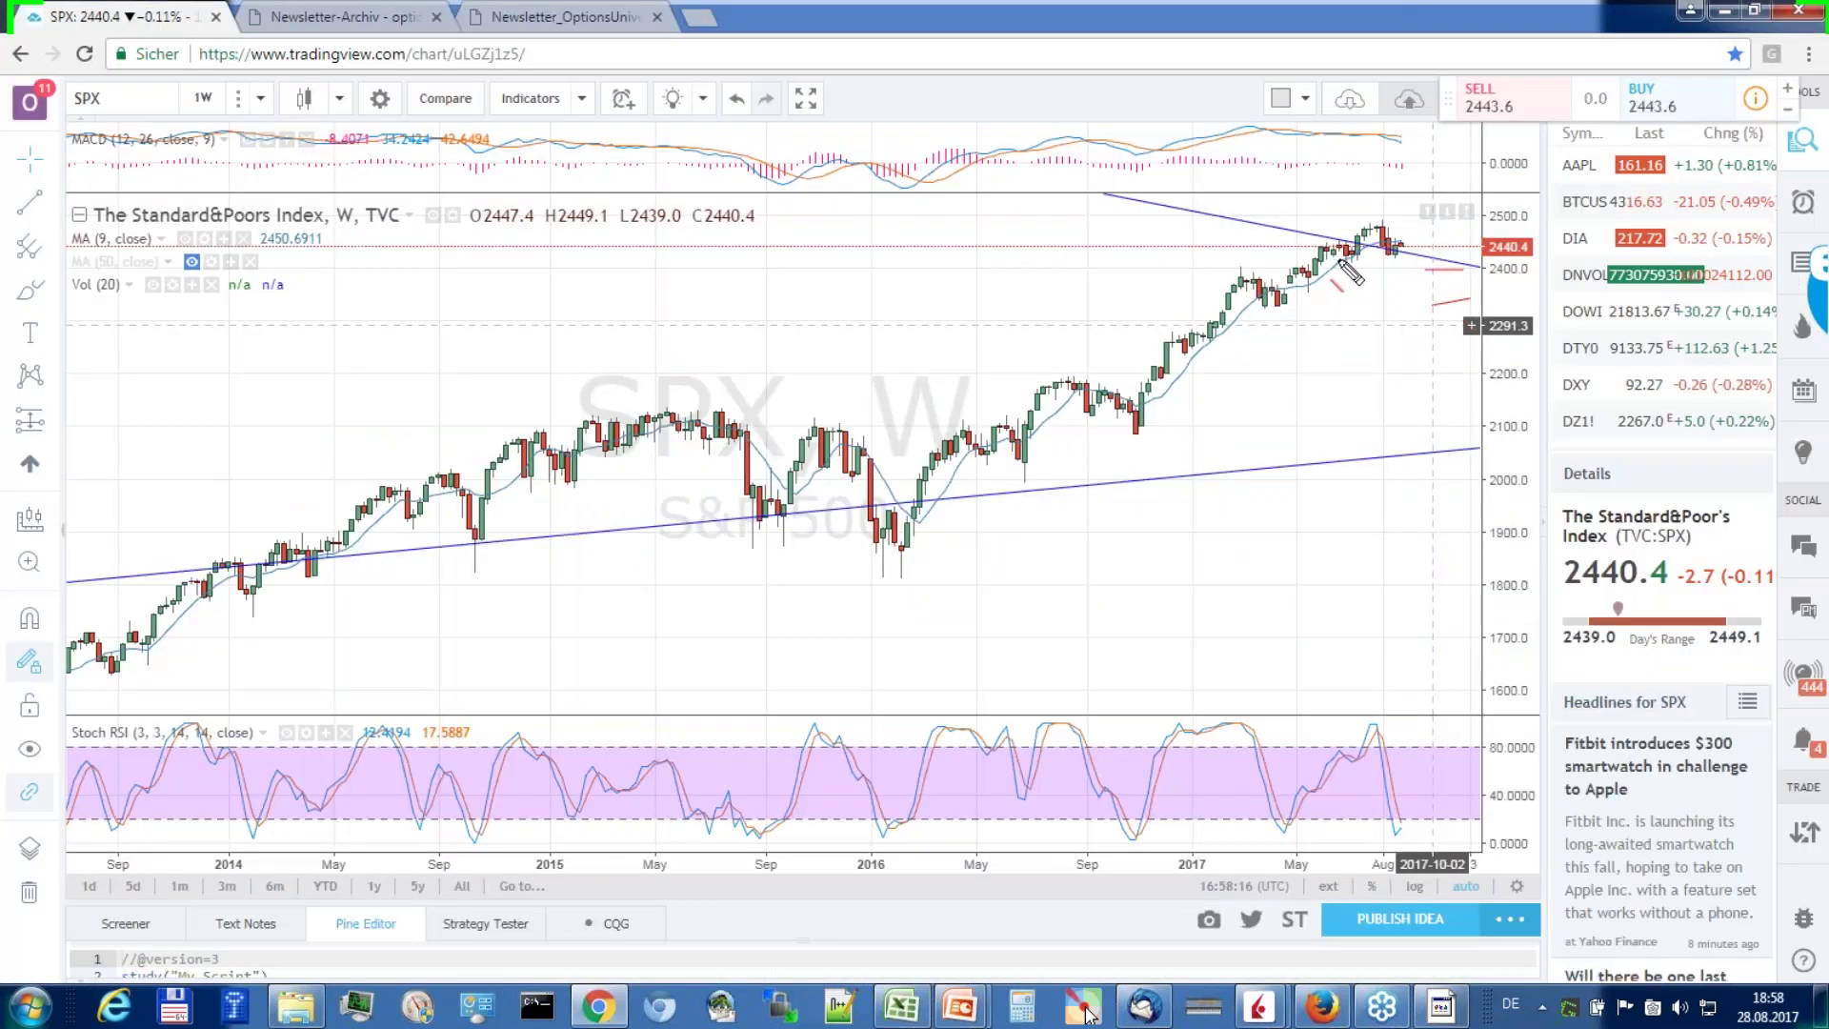
left_click_drag(1406, 250, 1440, 314)
mouse_move(746, 448)
left_mouse_down()
mouse_move(777, 567)
mouse_move(766, 516)
left_mouse_up()
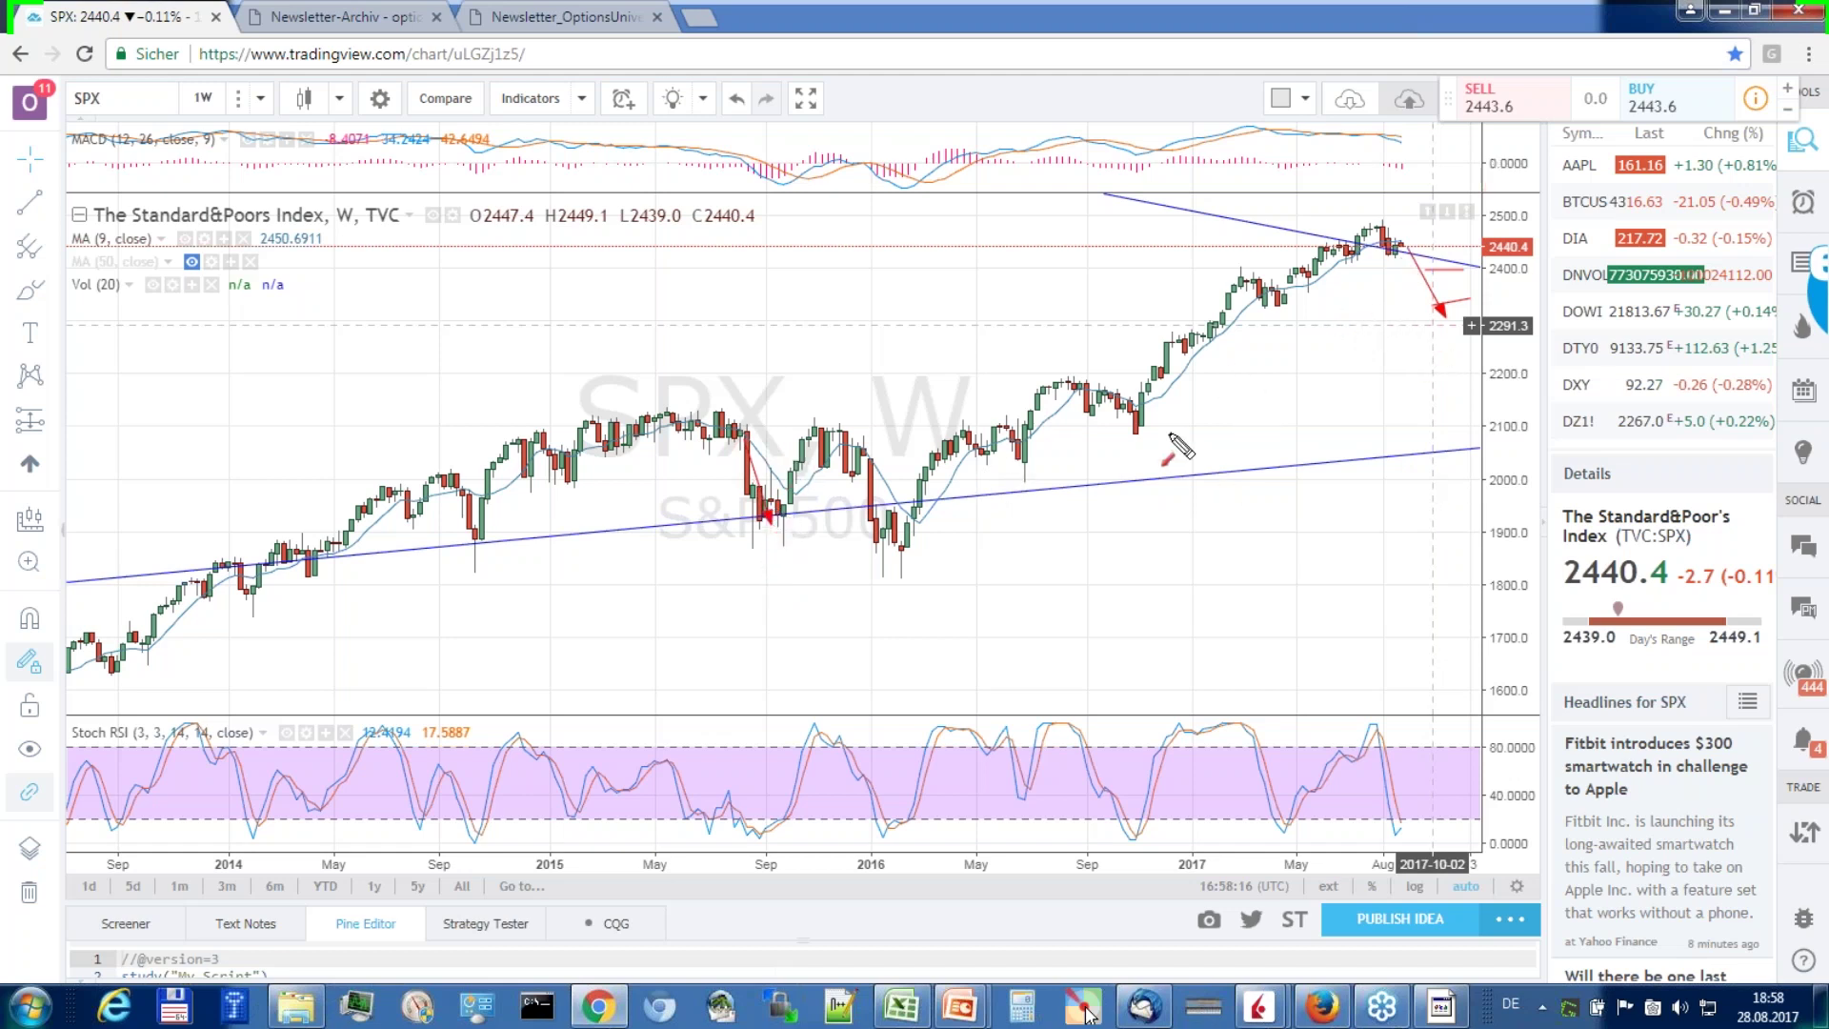
key("Escape")
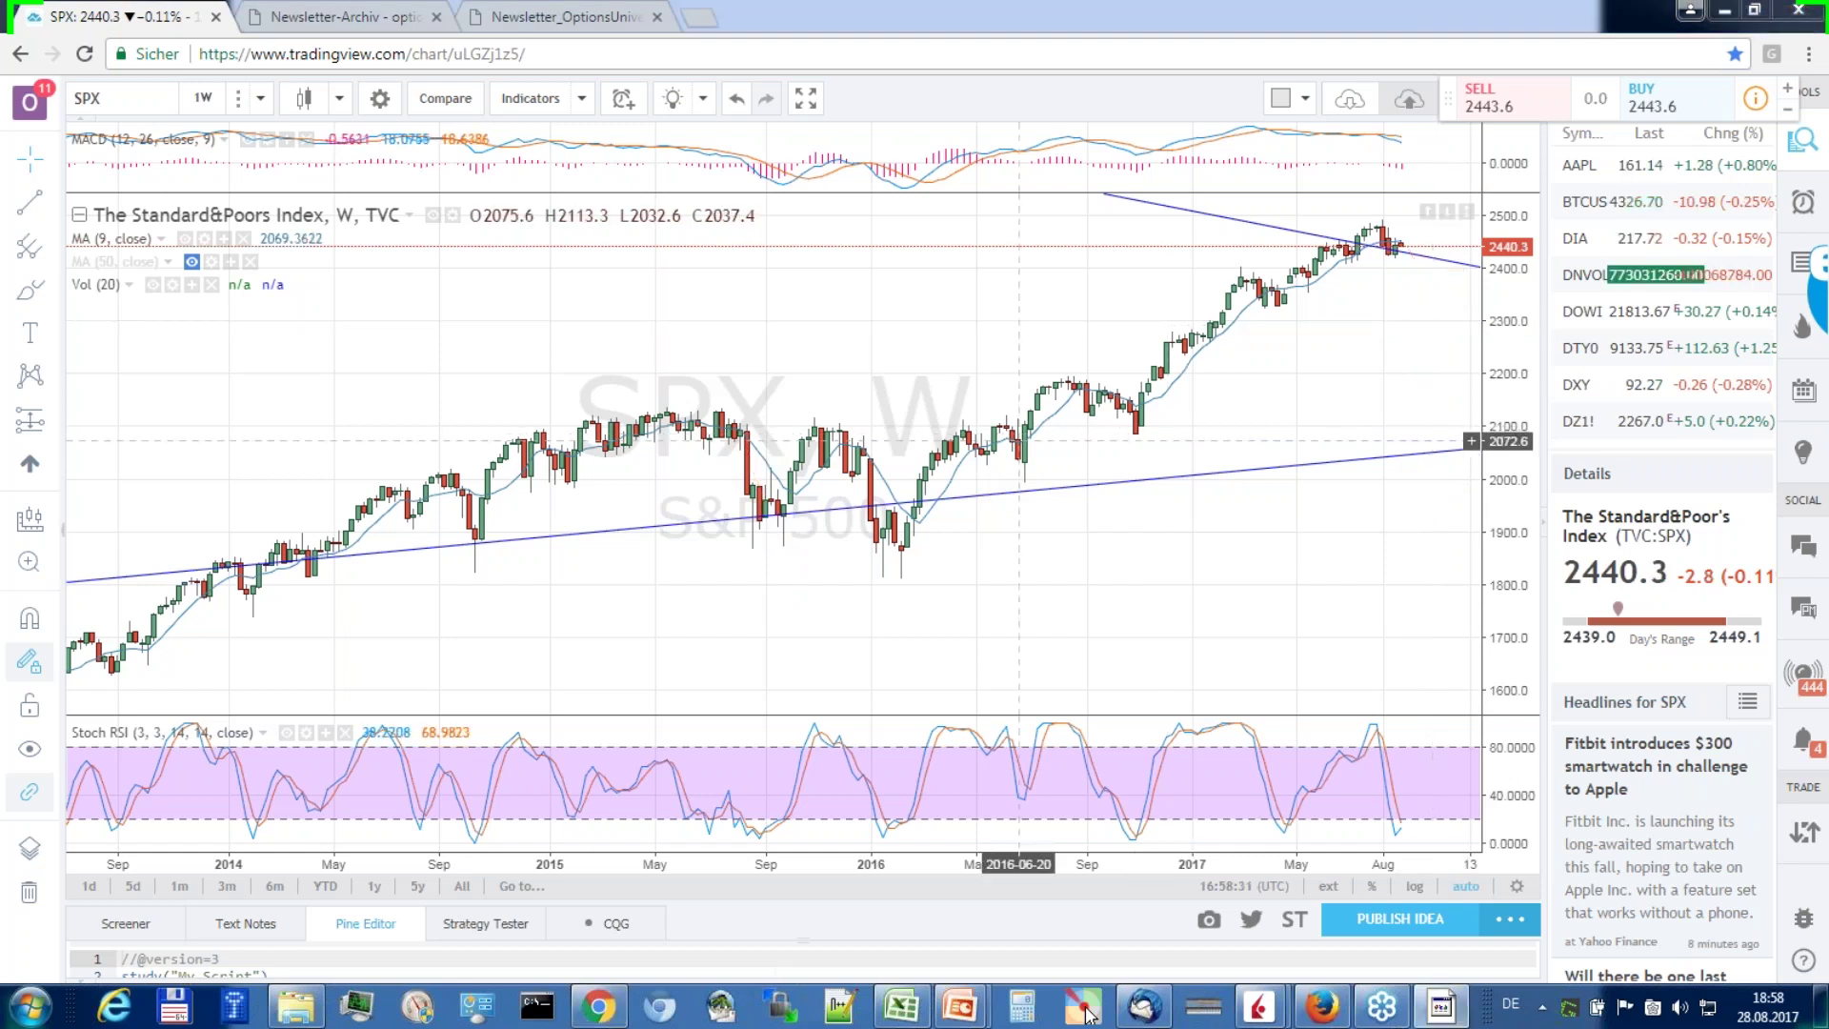
Step: Return to the Excel SPY-DS-Okt-Aug sheet and temporarily point an arrow at the payoff chart's upper profit plateau
left_click(900, 1007)
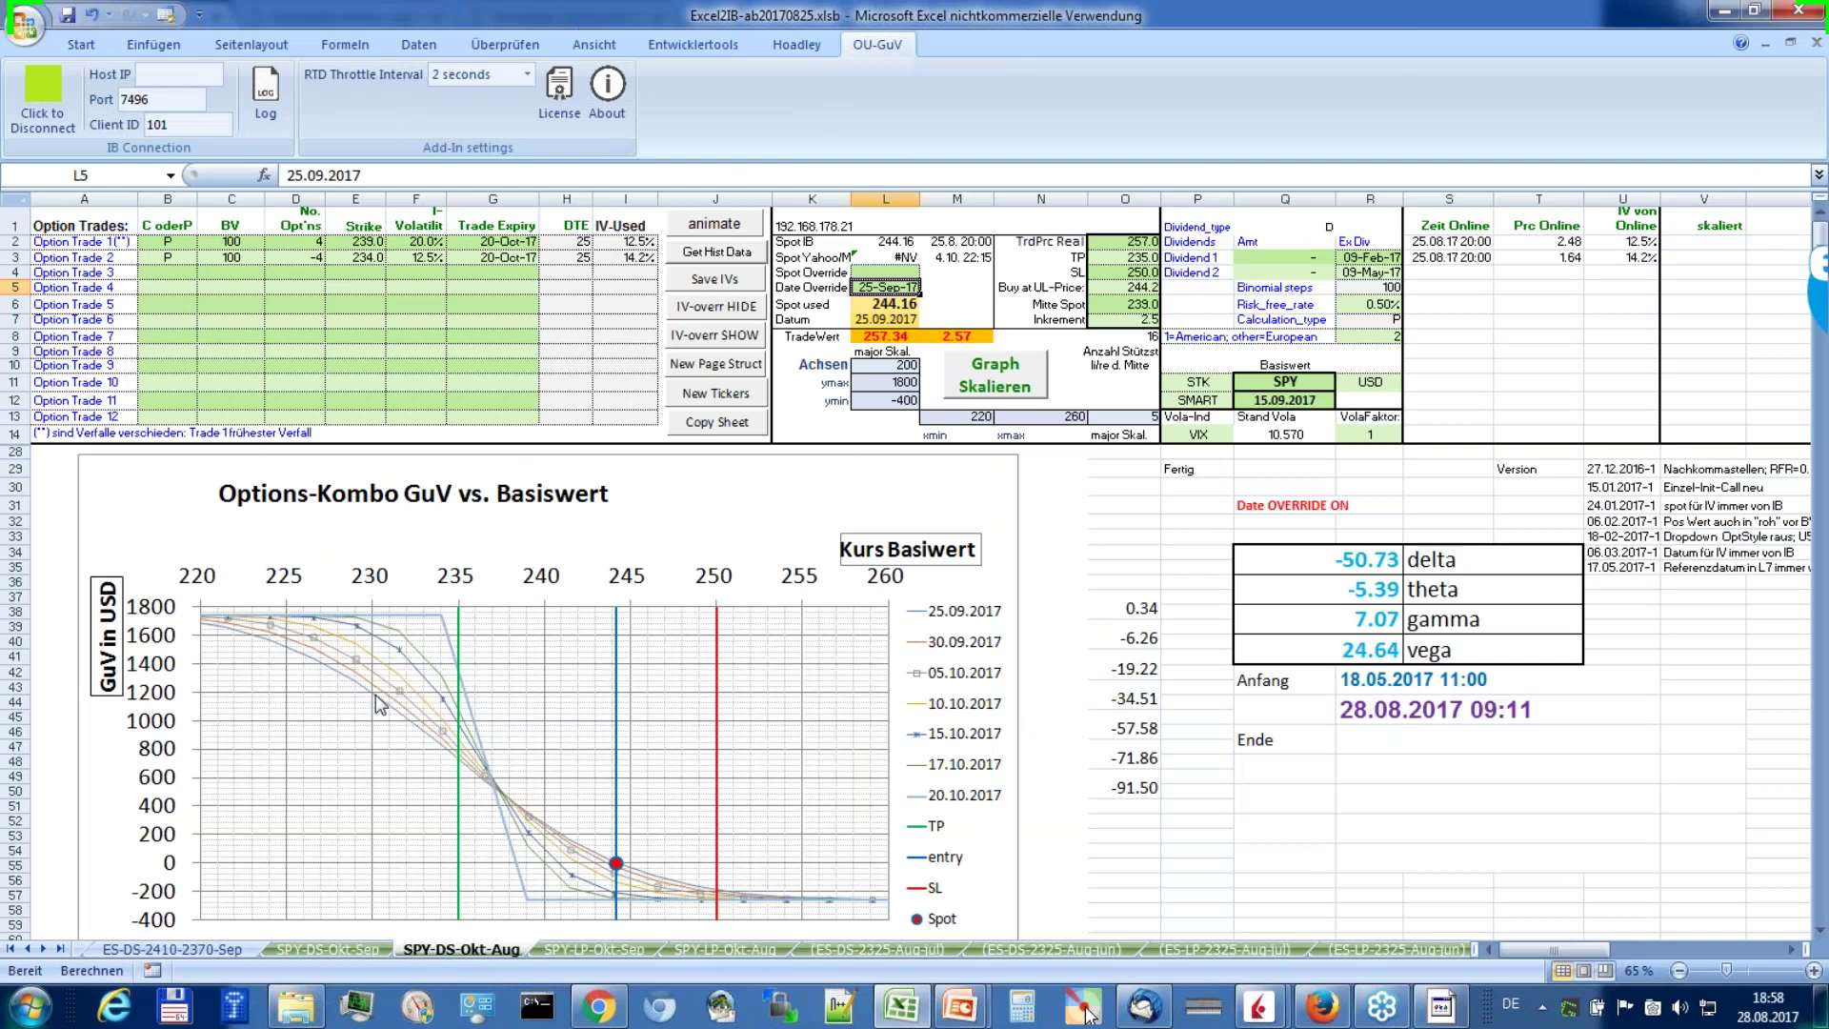
left_click_drag(417, 495, 393, 603)
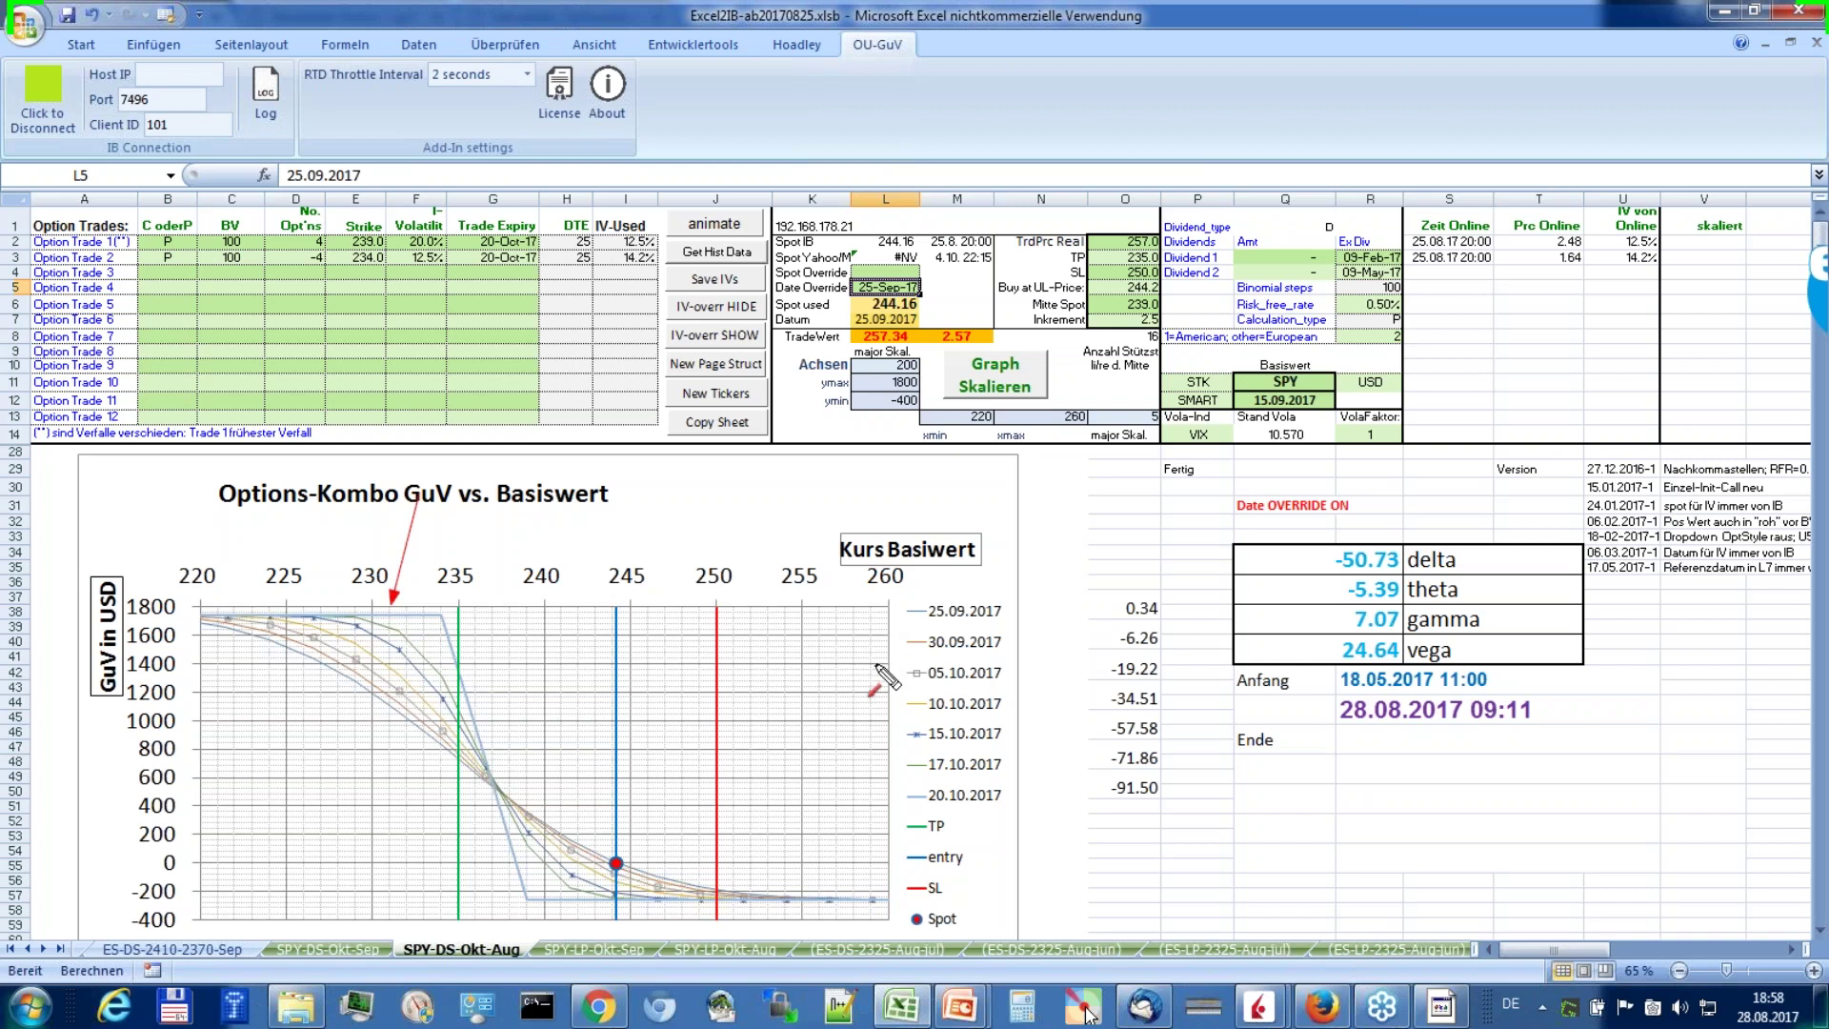
key("Escape")
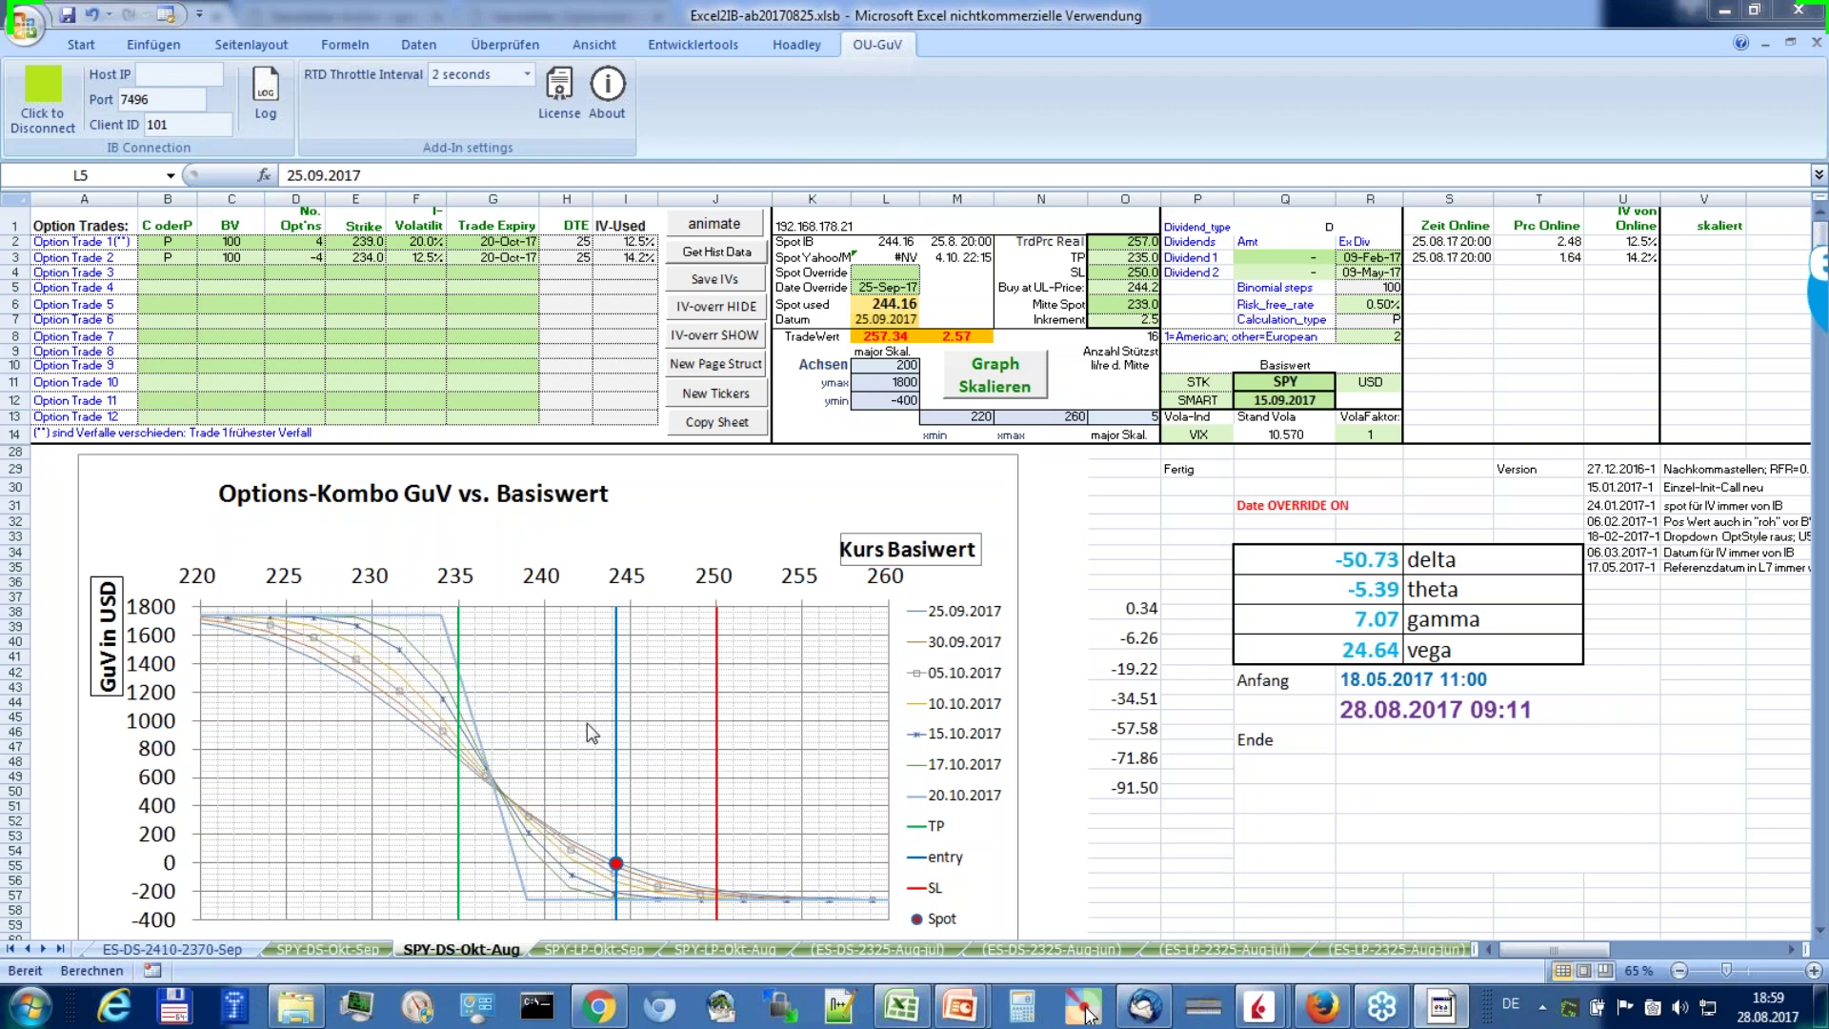
Step: Open the SPY-LP-Okt-Aug sheet and examine its payoff curves and Greeks, temporarily marking the spot point and the first legend dates
left_click(731, 949)
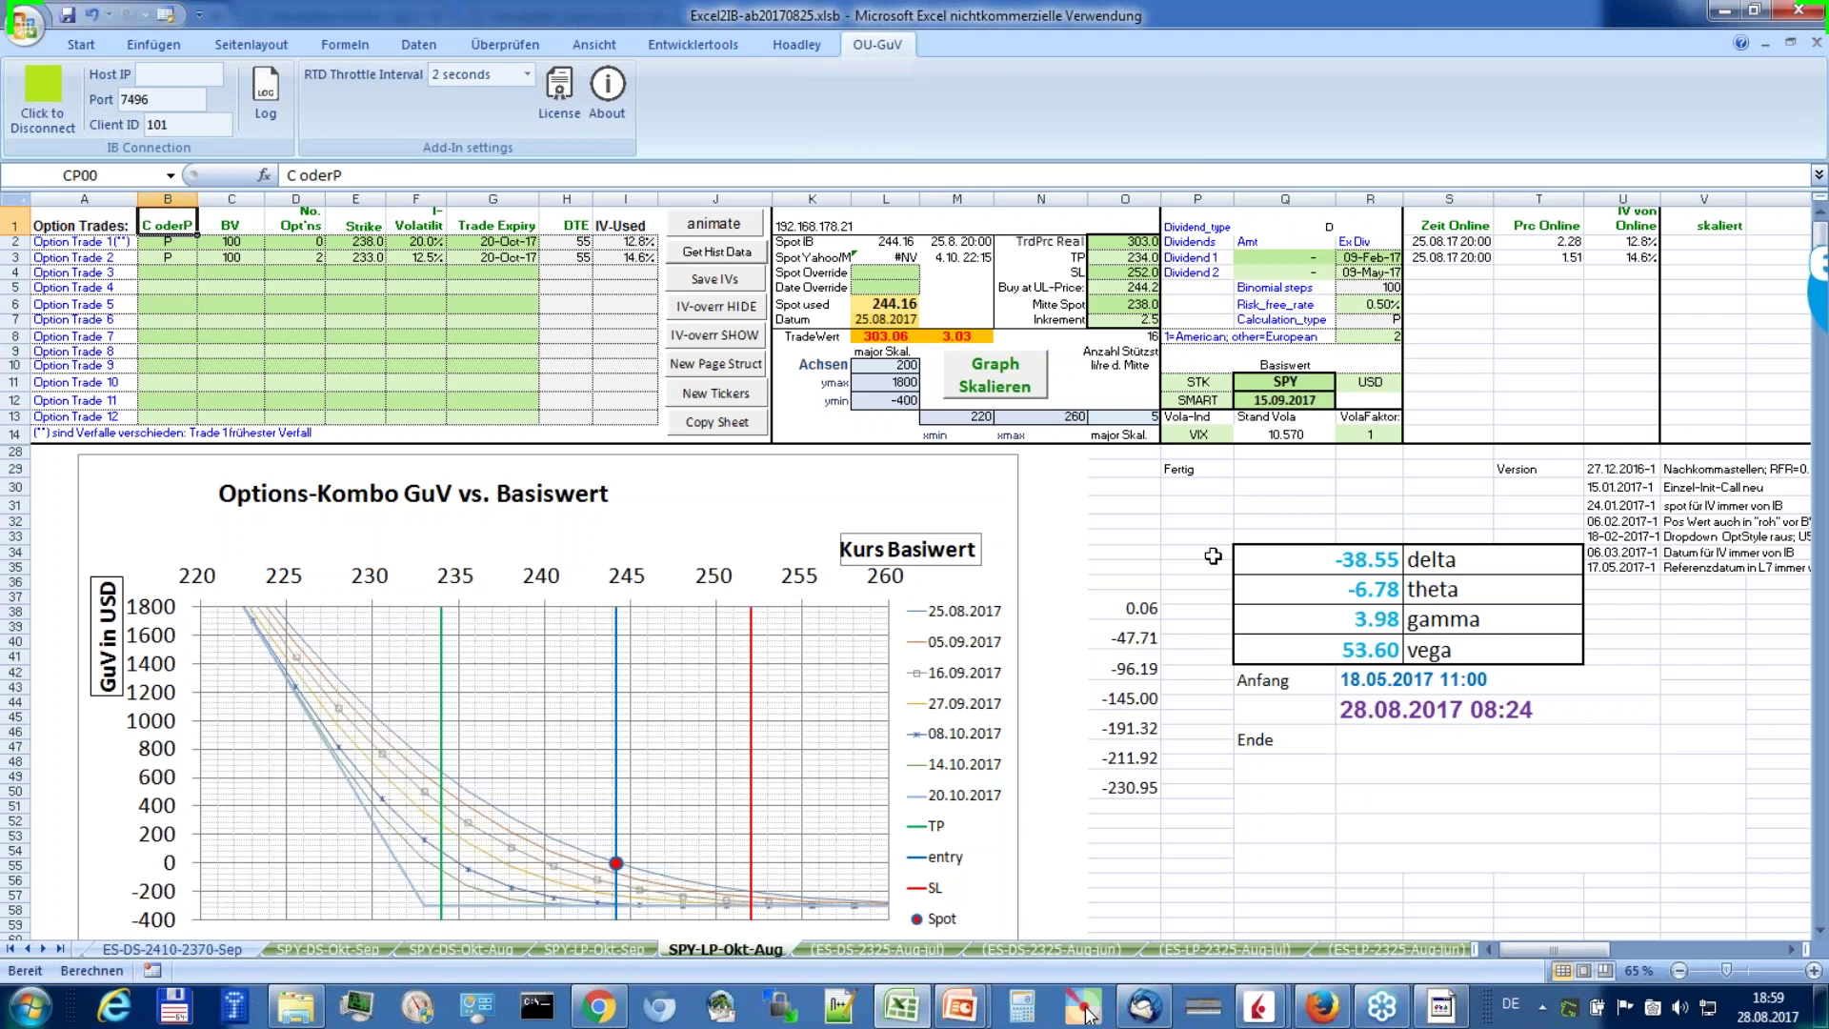
left_click(1220, 504)
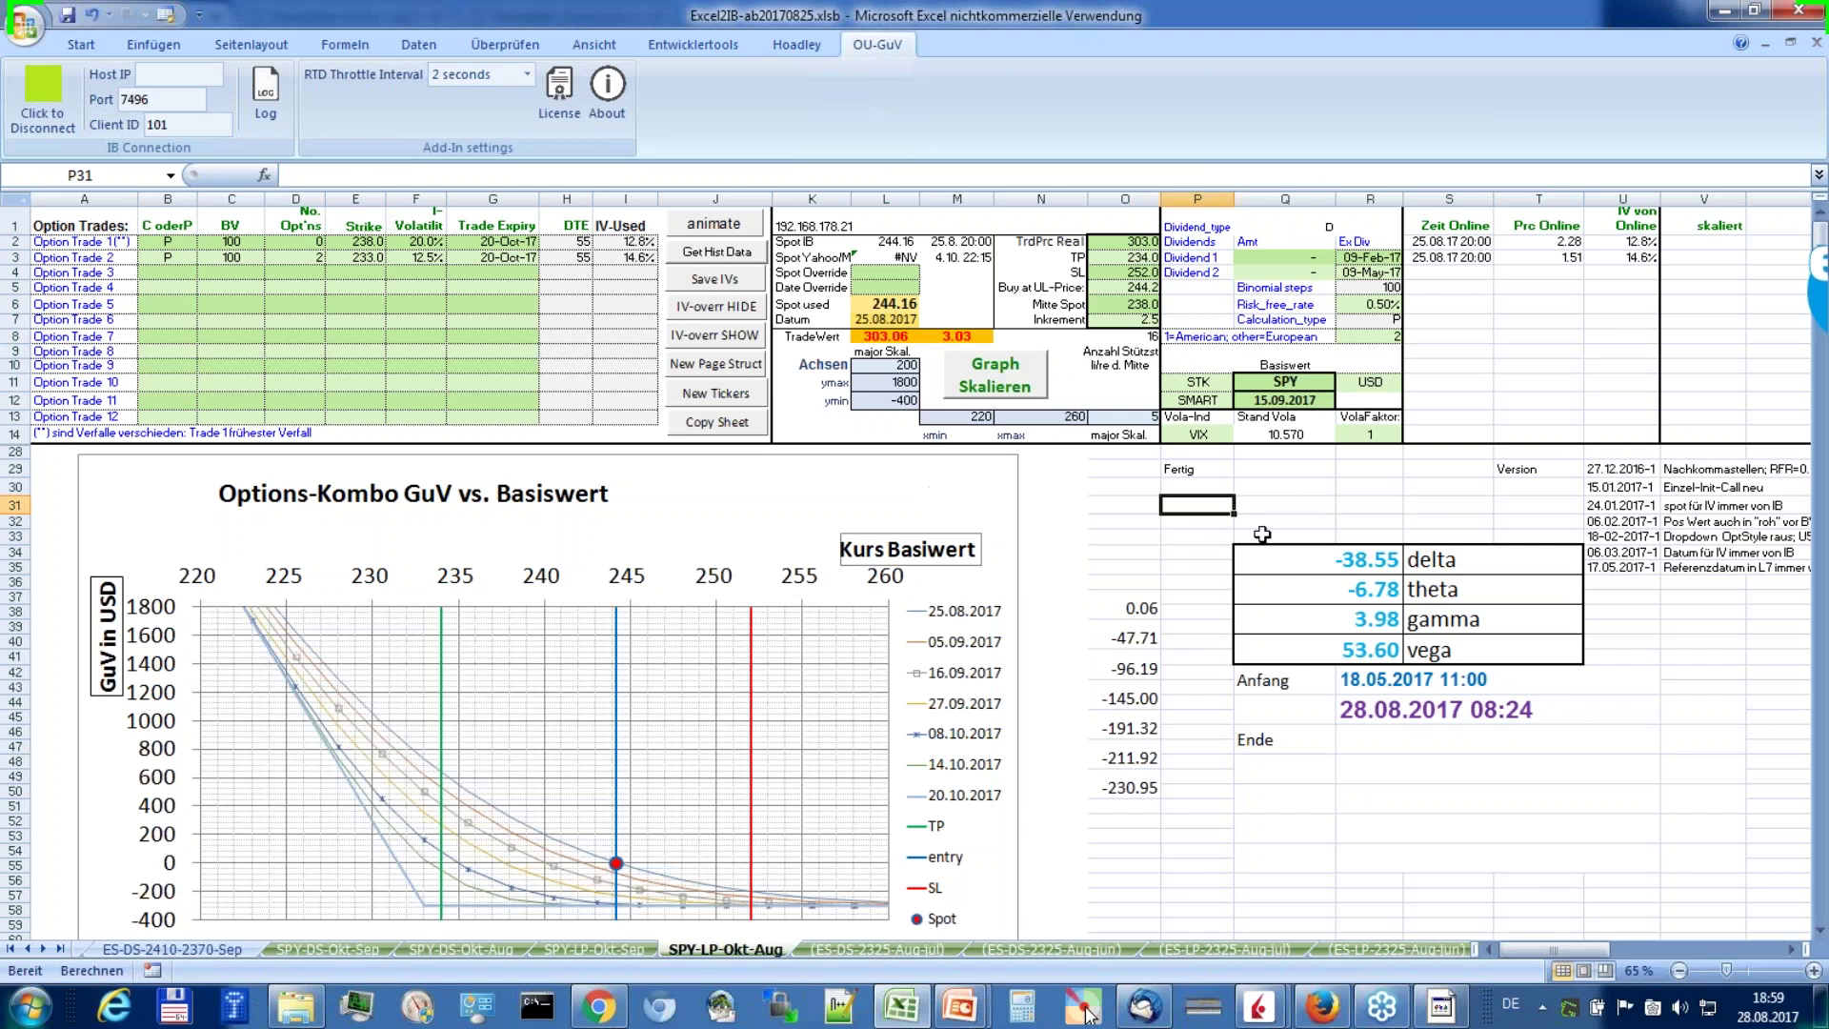
left_click(1191, 522)
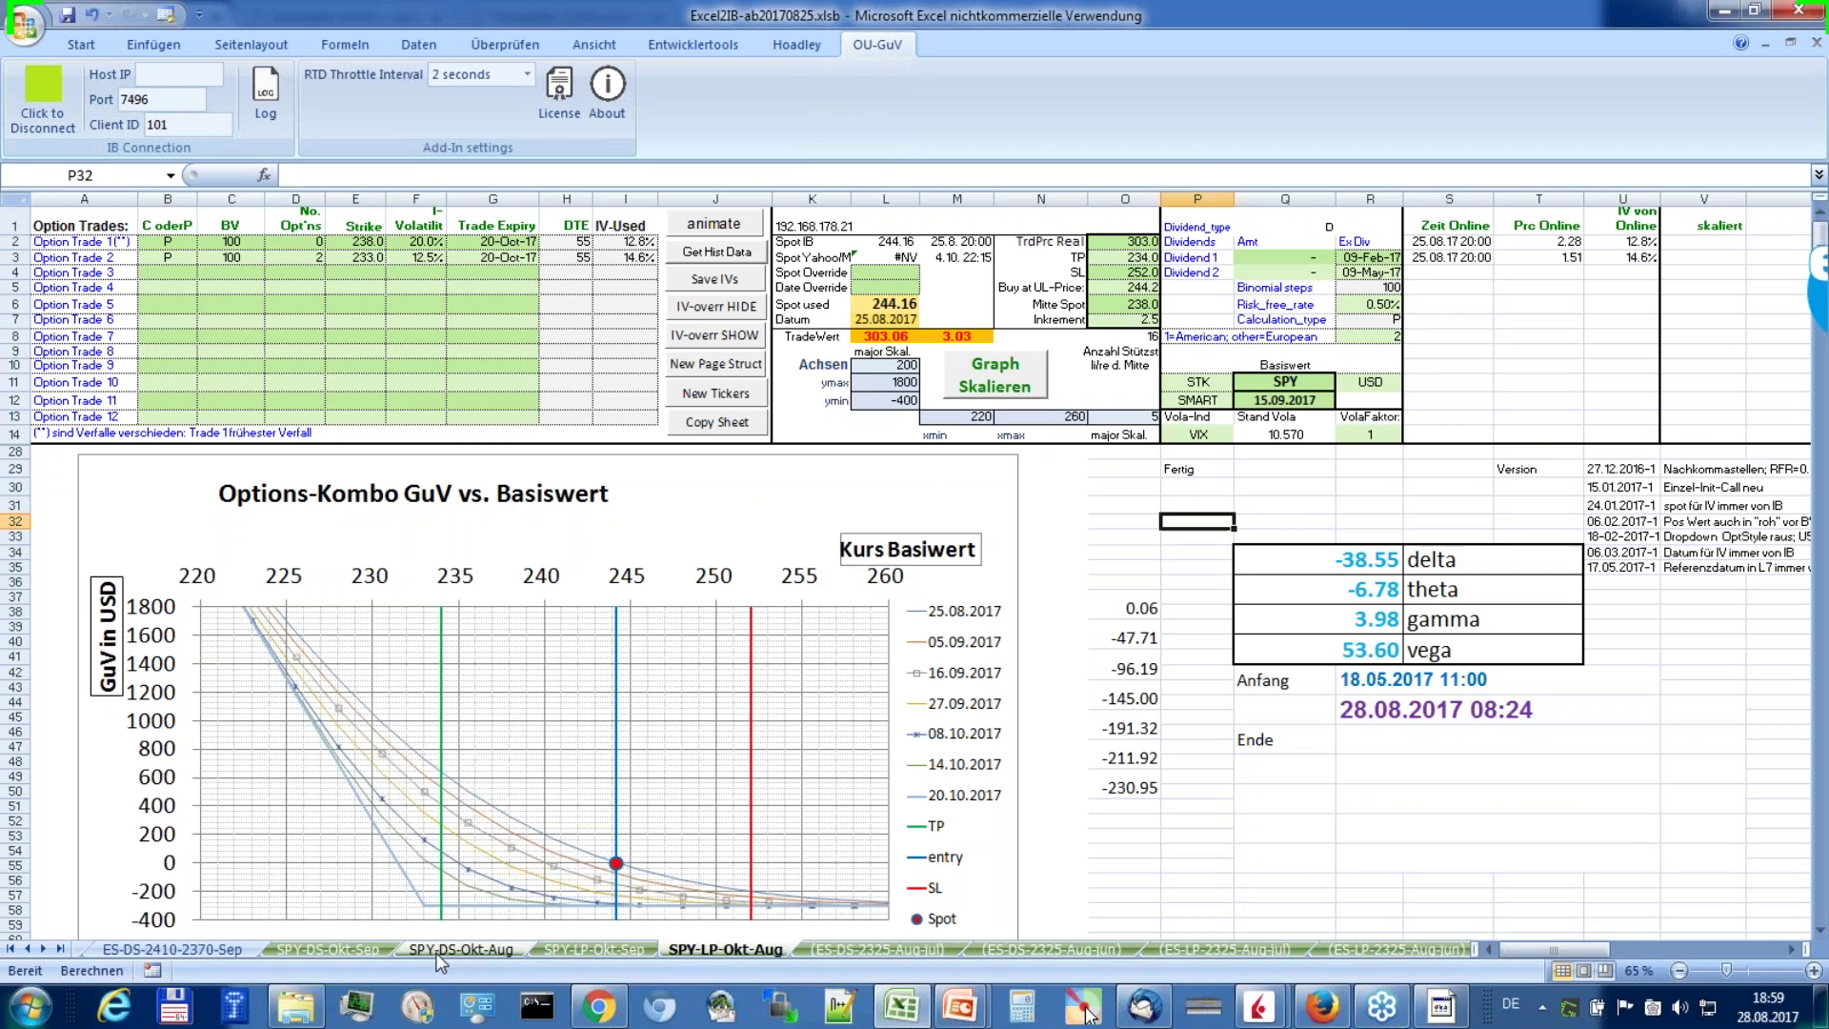
left_click(474, 968)
left_click(691, 960)
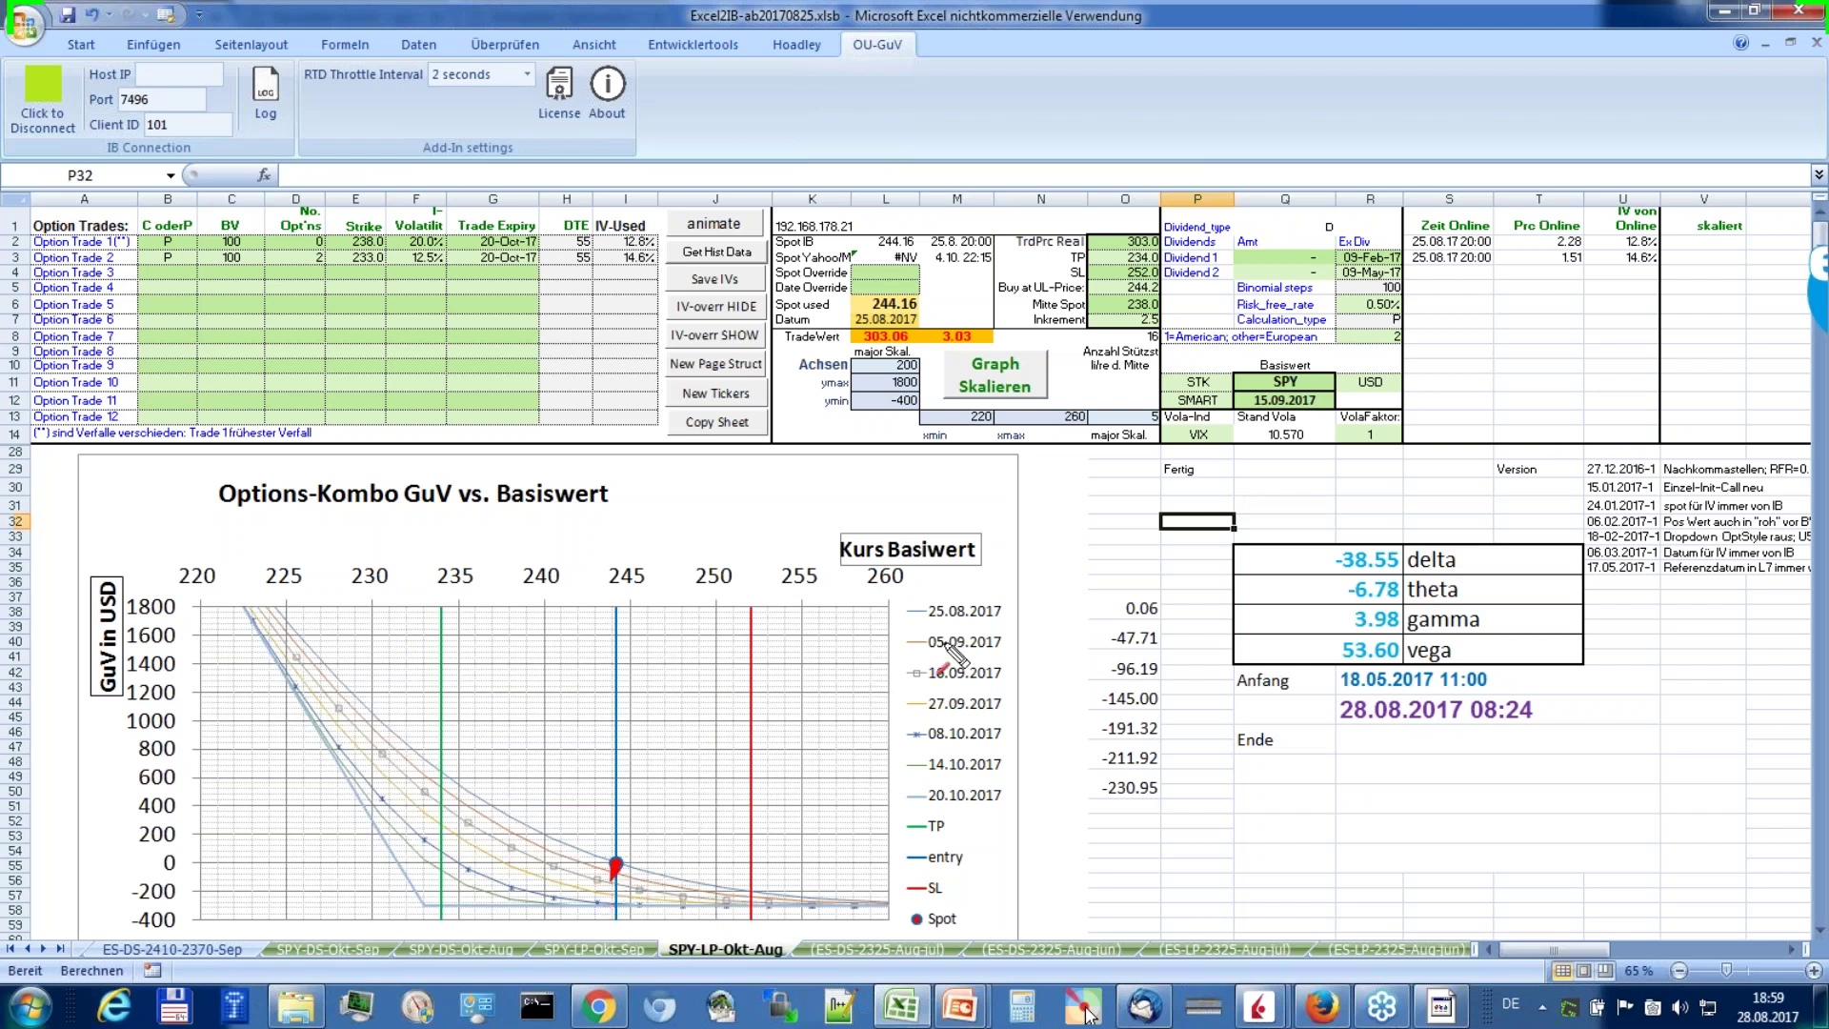
left_click_drag(1006, 597, 1006, 657)
key("Escape")
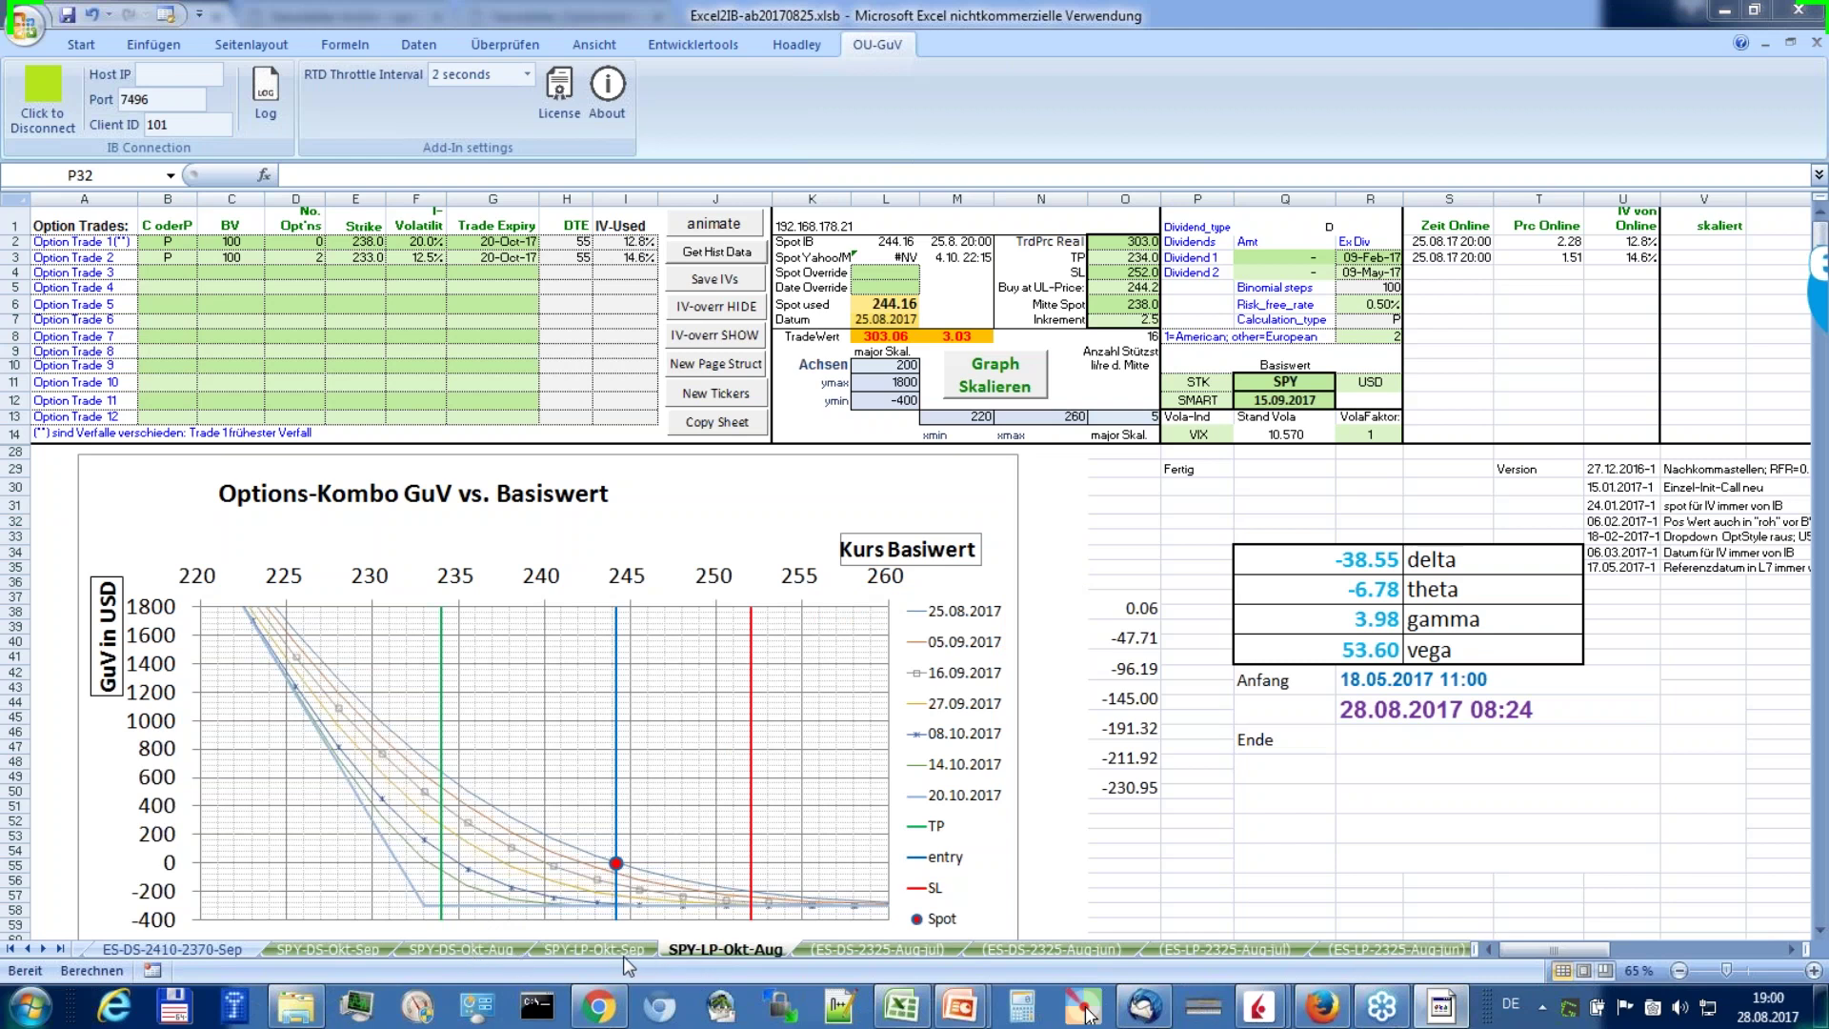
Step: Compare the payoff charts and Greeks of the SPY-DS-Okt-Aug, SPY-LP-Okt-Aug and SPY-LP-Okt-Sep sheets
left_click(490, 953)
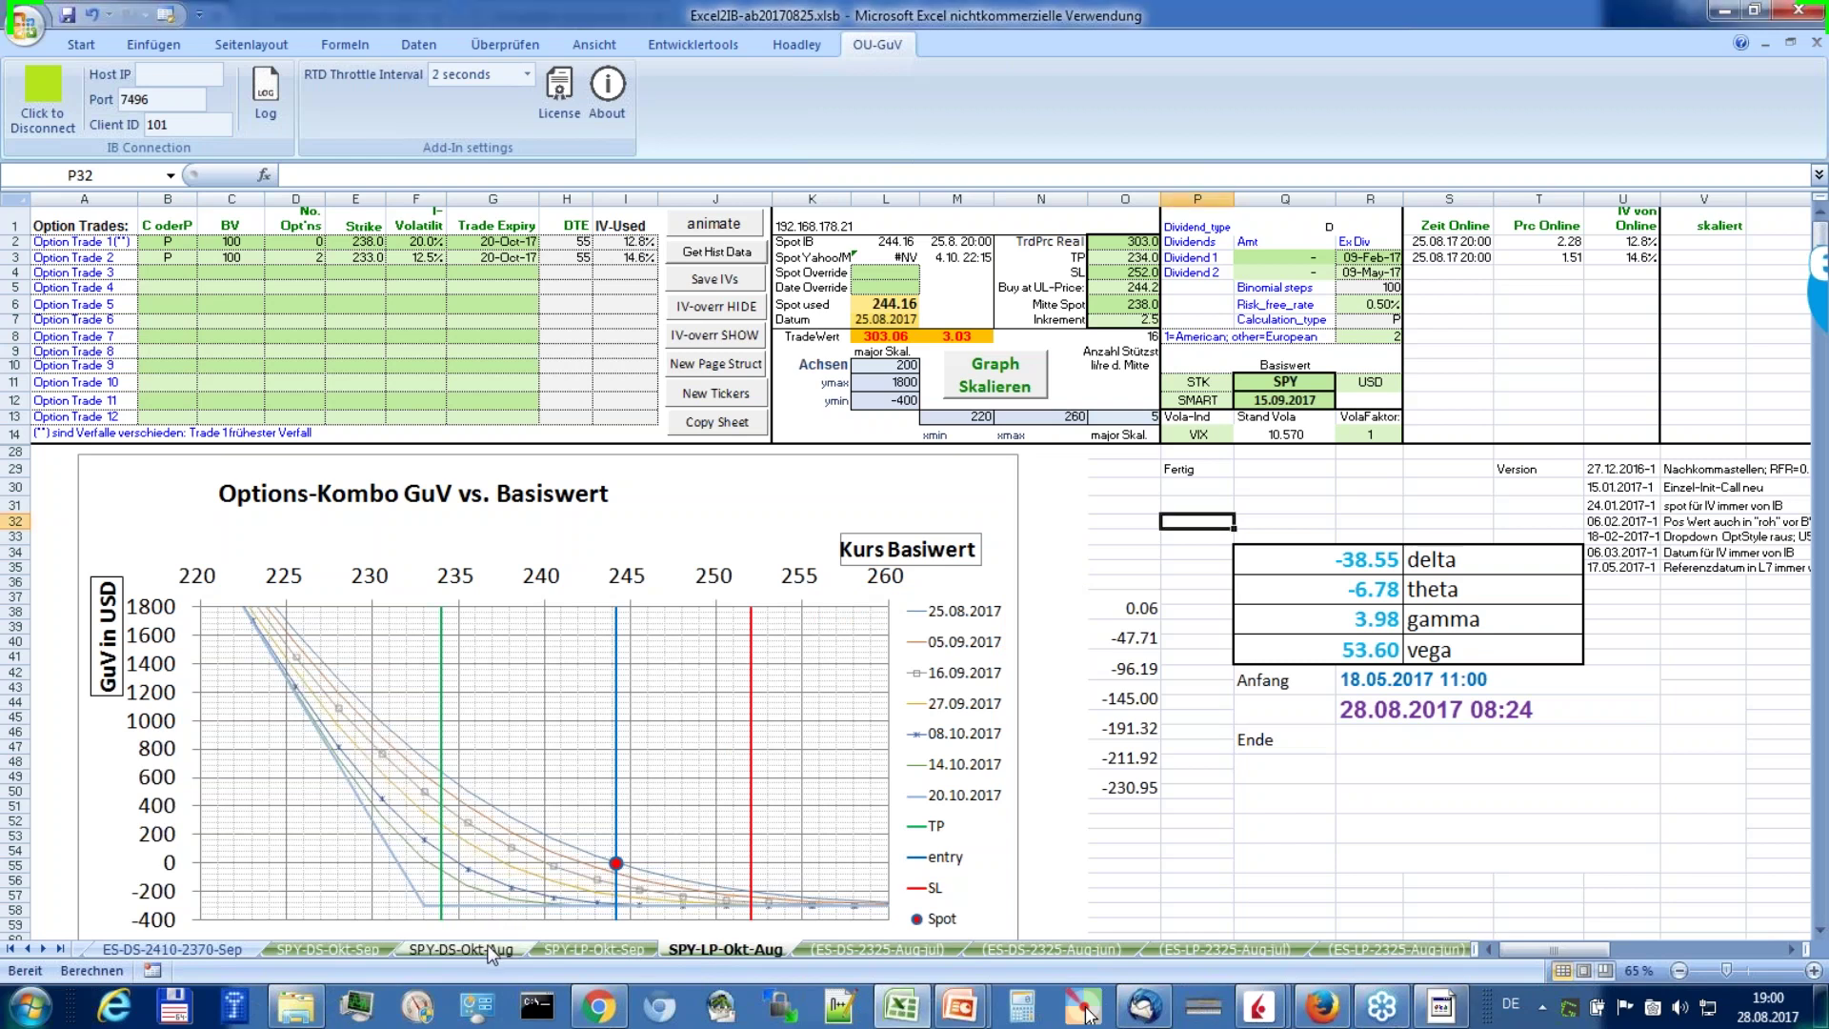
left_click(490, 950)
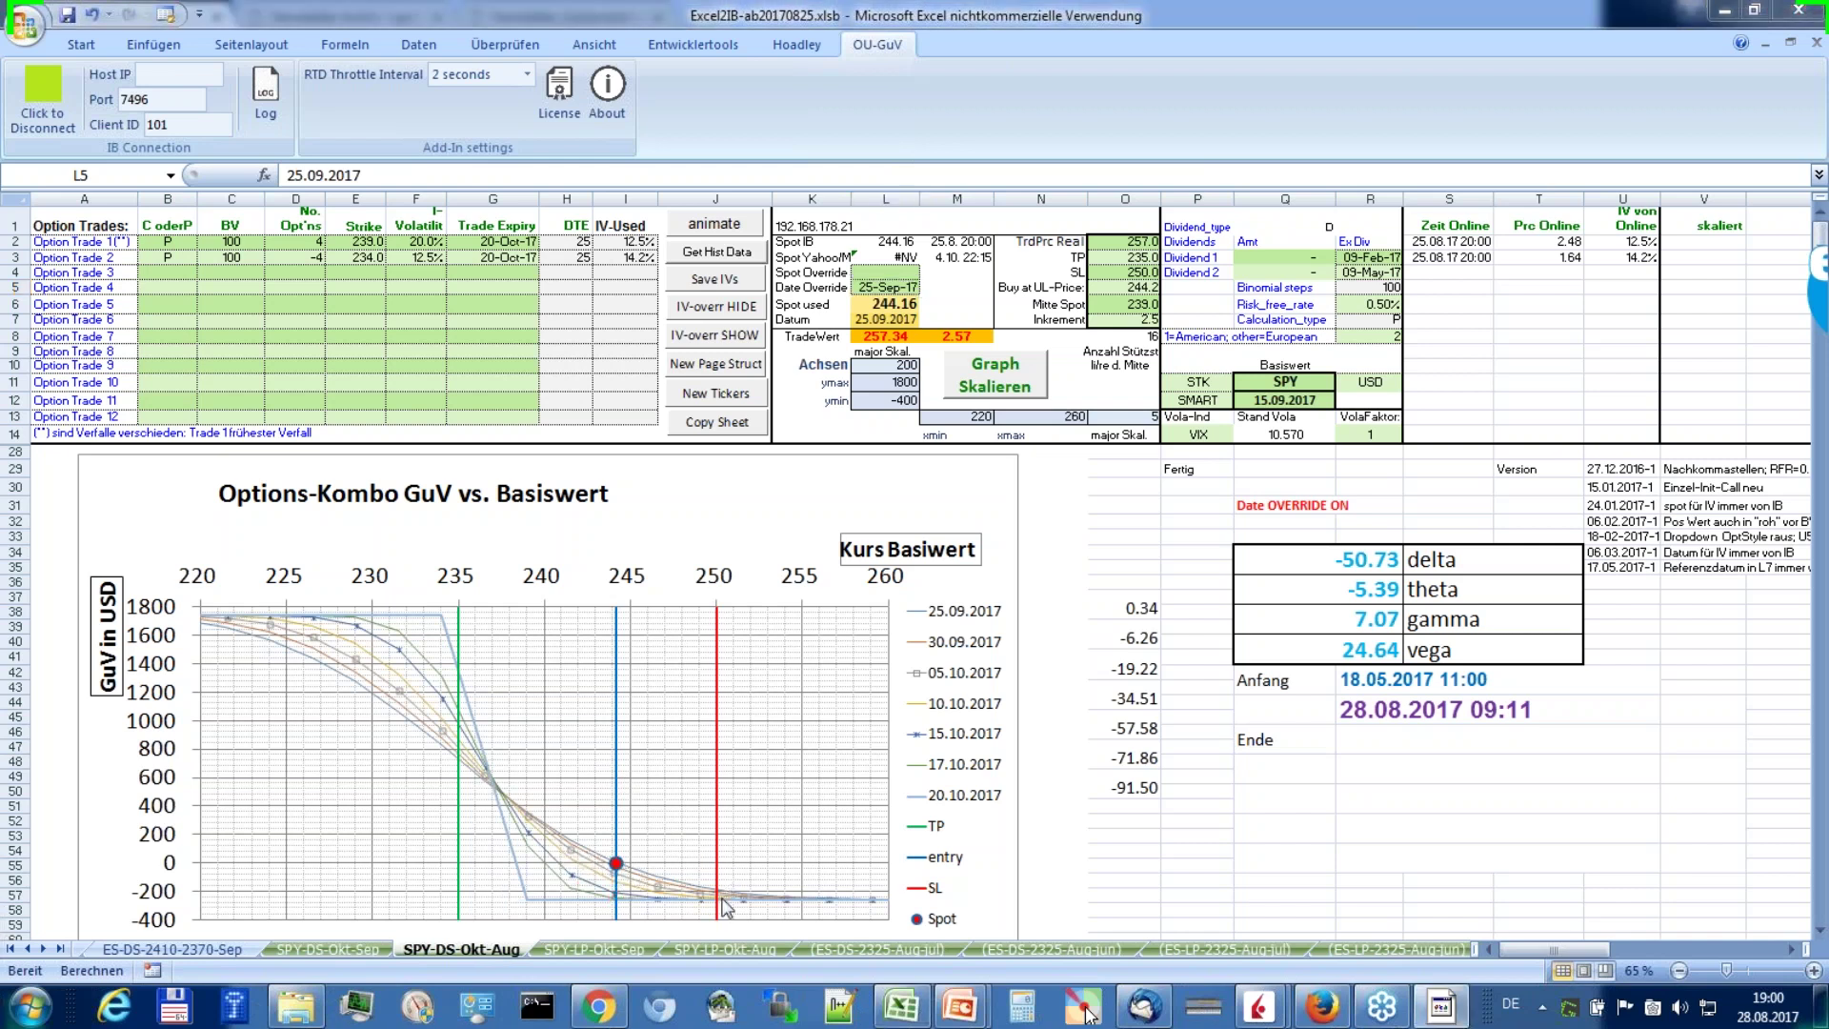
key("ctrl+c")
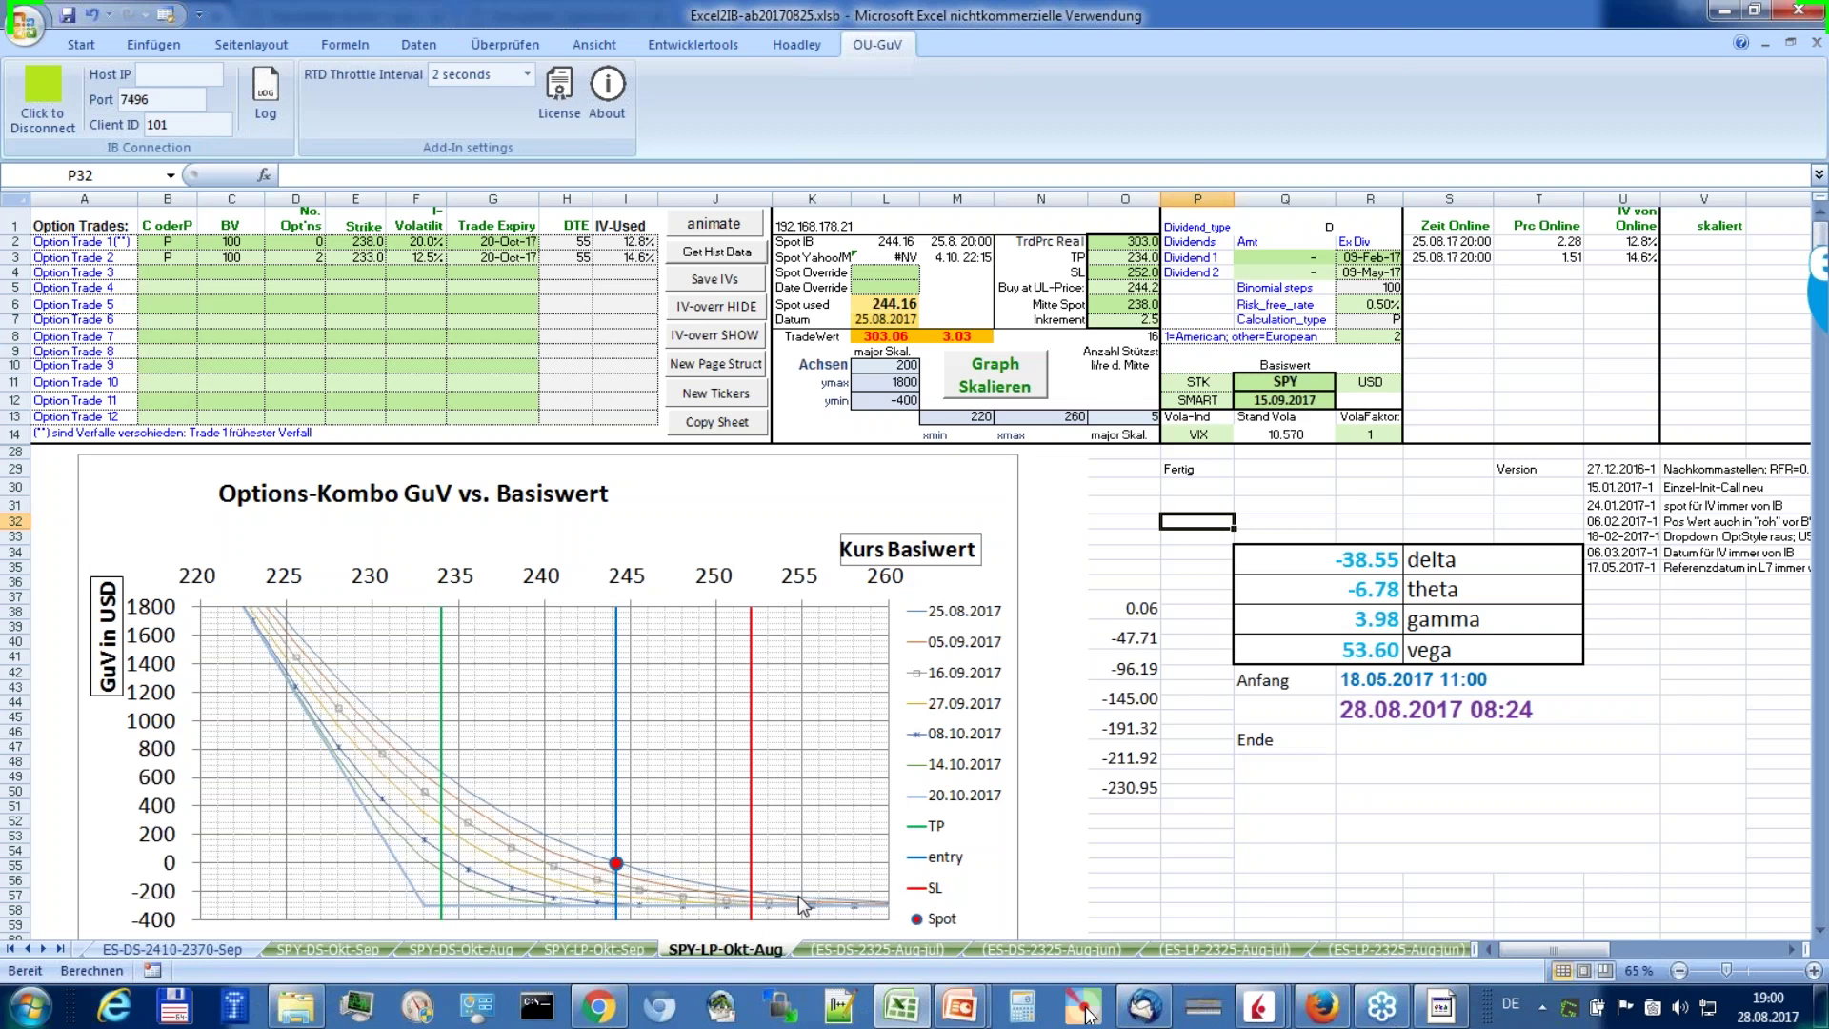
left_click(627, 956)
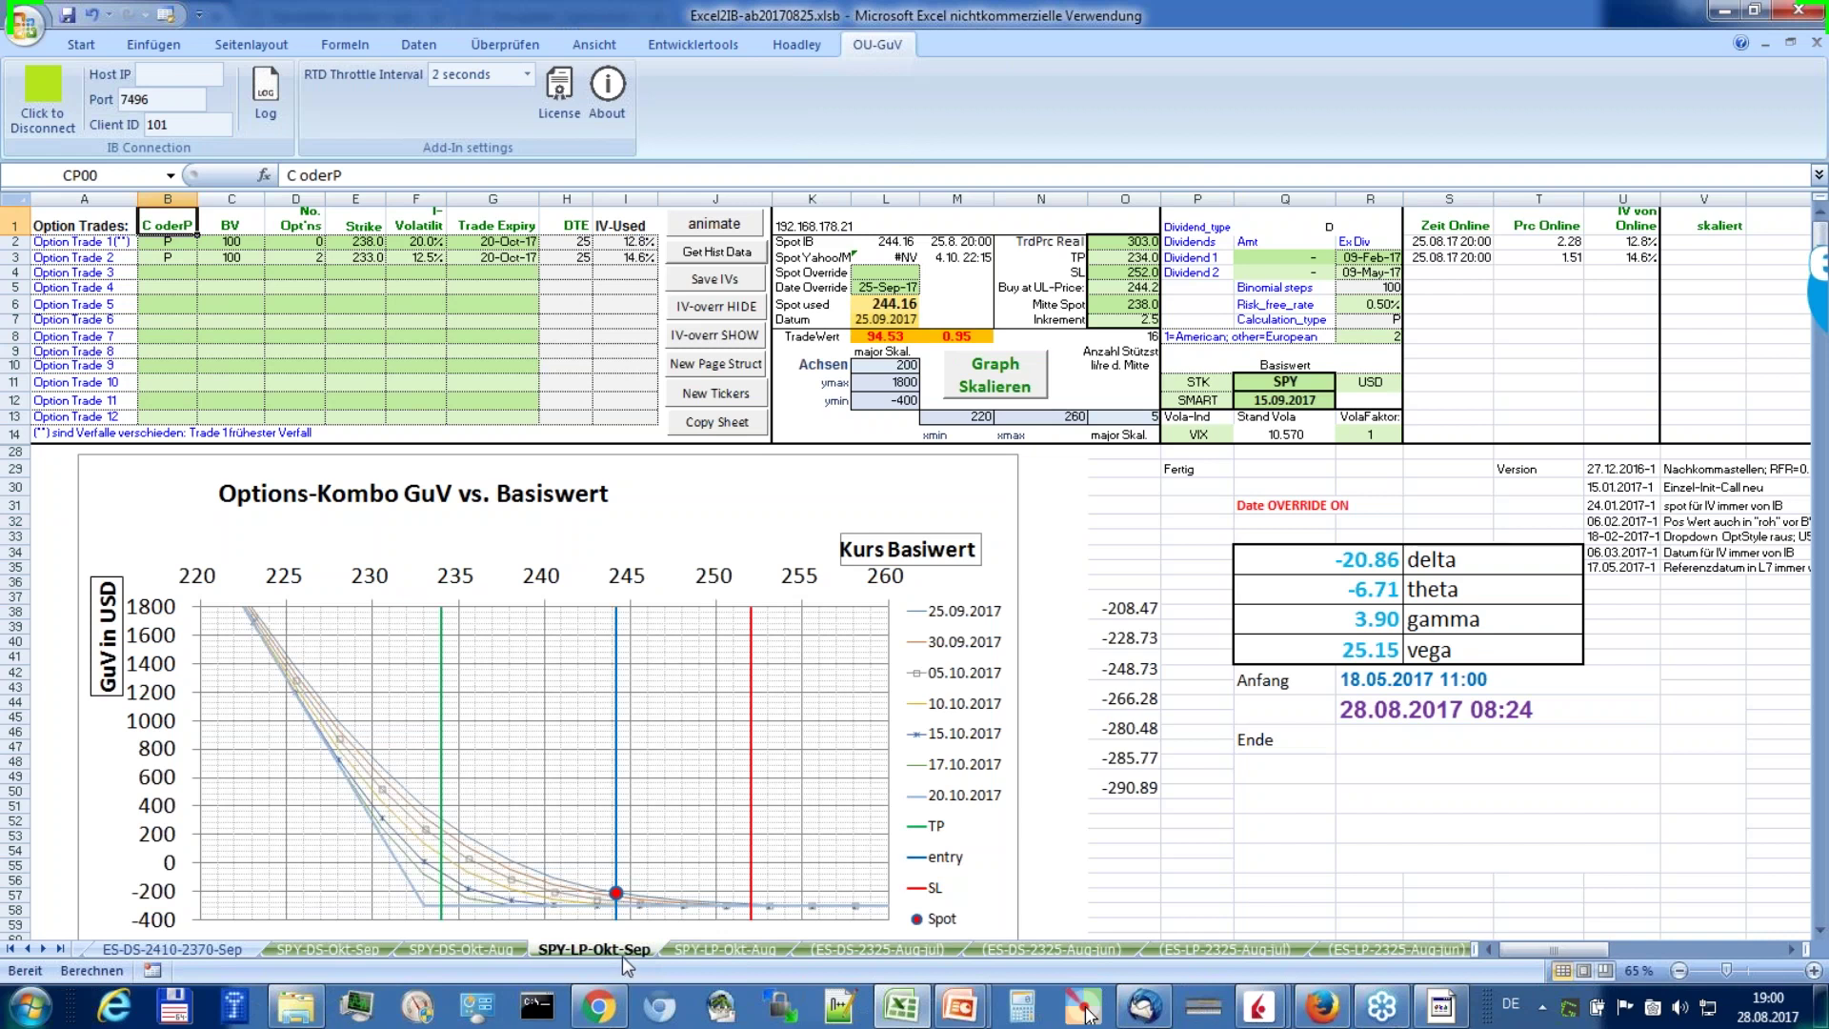
left_click(461, 950)
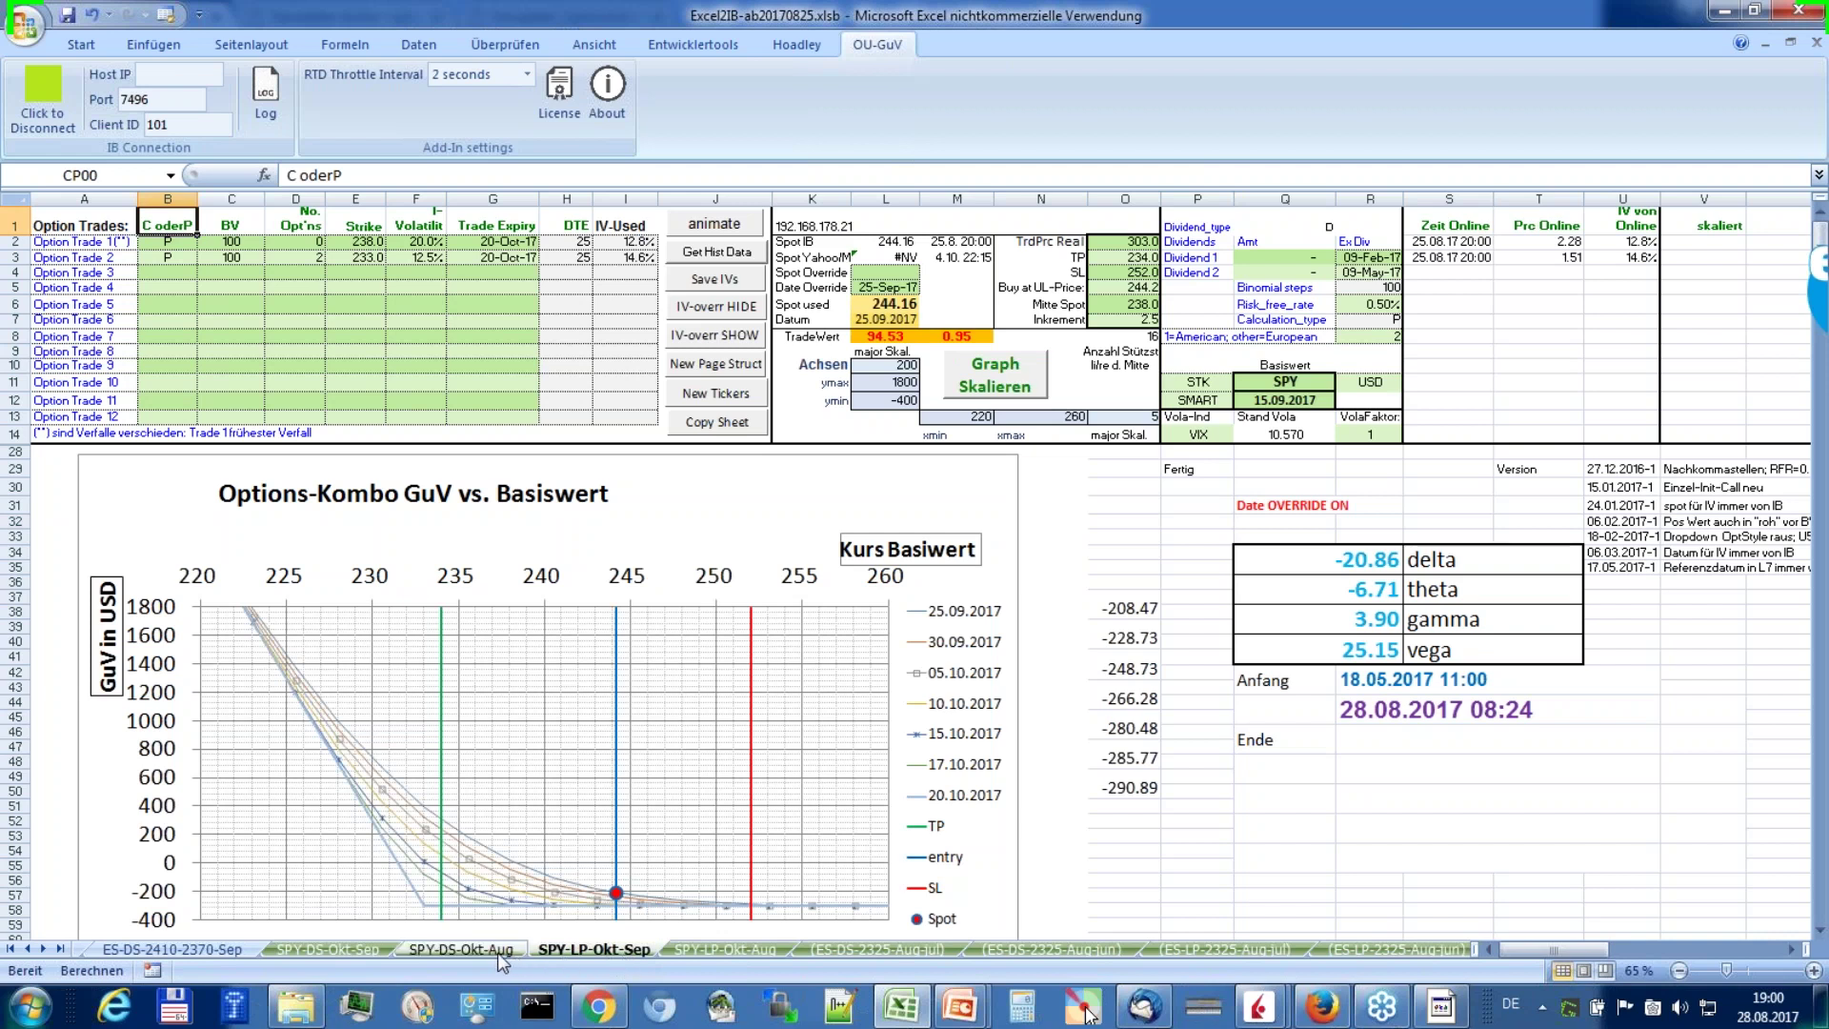
Step: Compare the payoff curves and Greeks of the SPY-DS-Okt-Sep and SPY-DS-Okt-Aug sheets
left_click(350, 952)
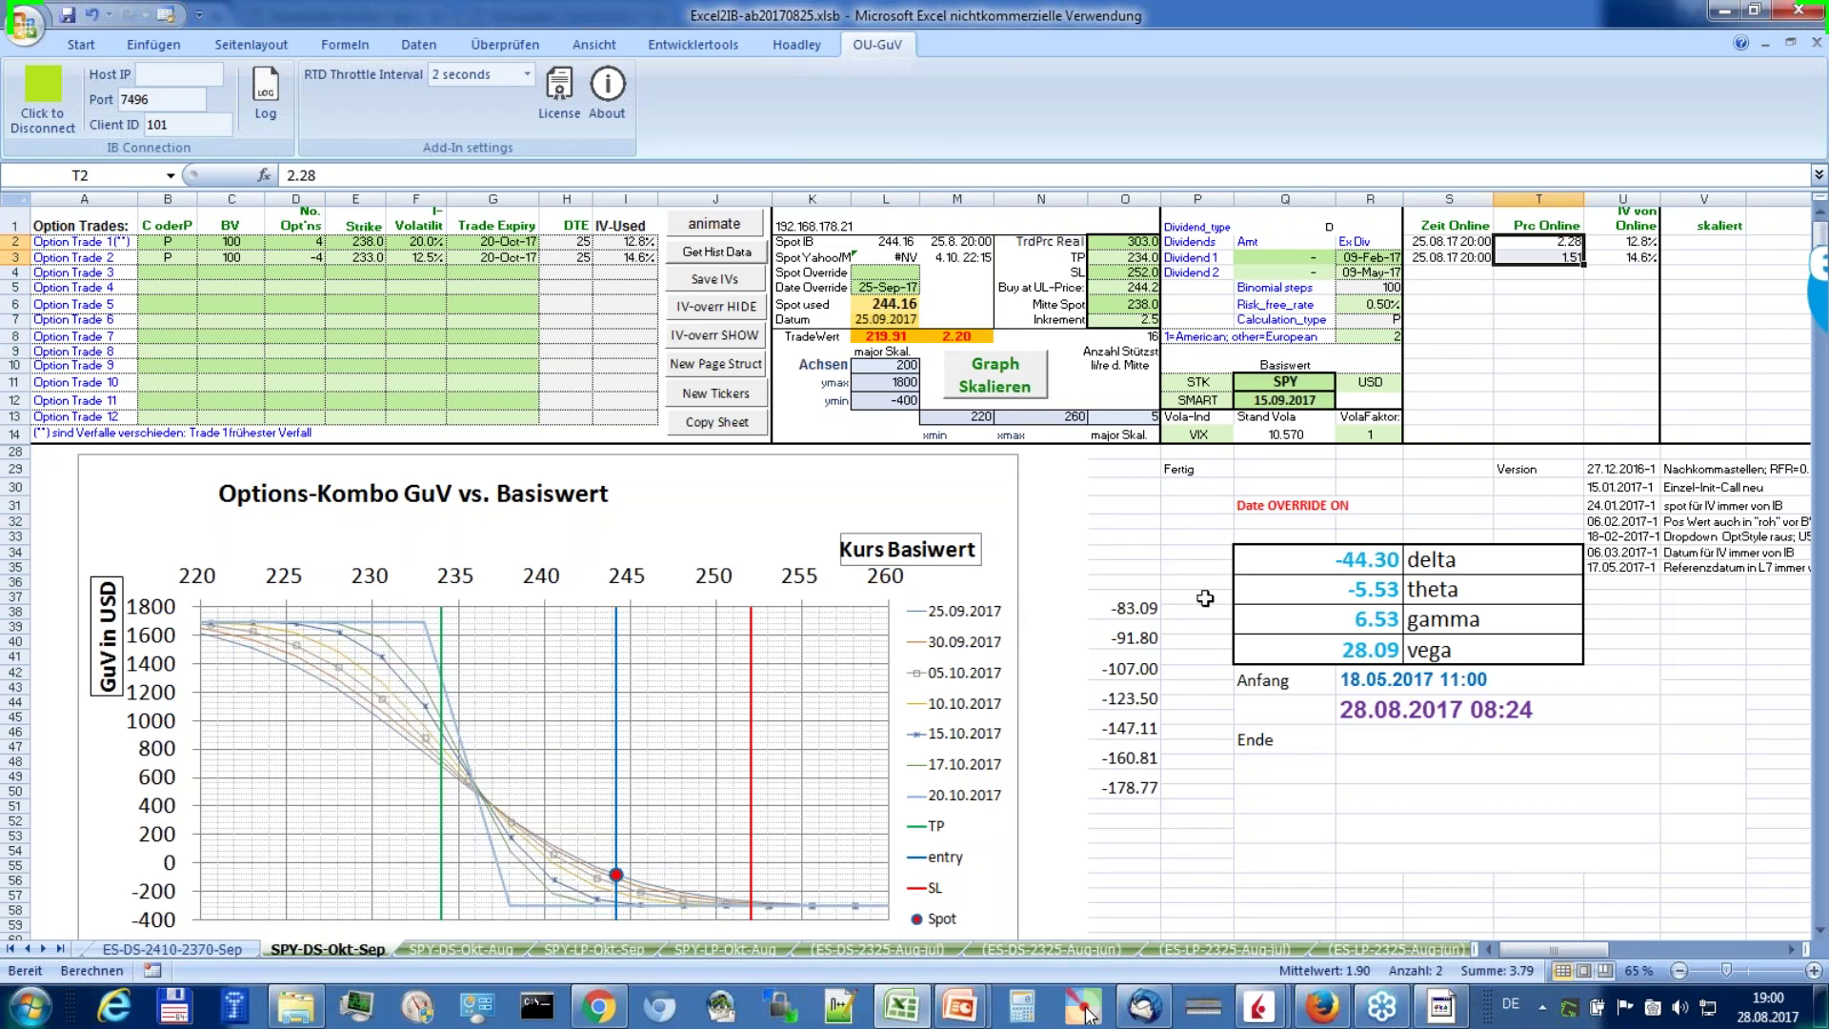
left_click(461, 948)
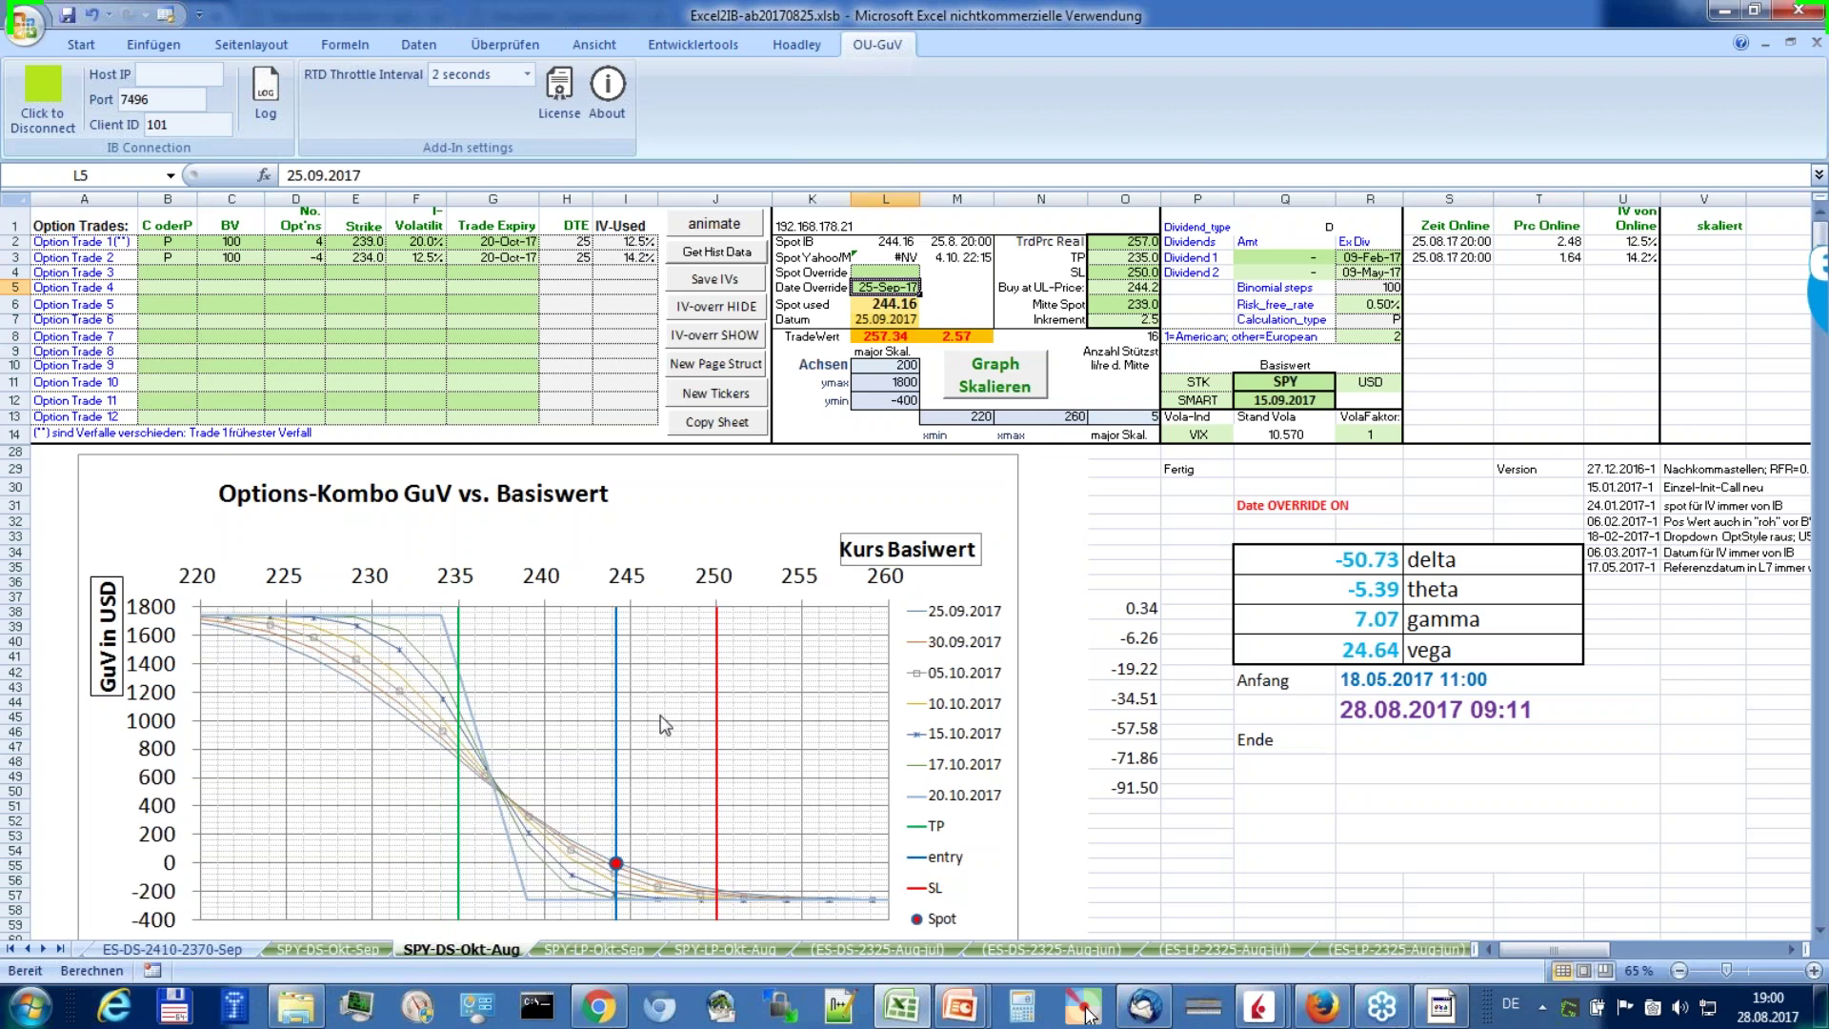
left_click(1143, 546)
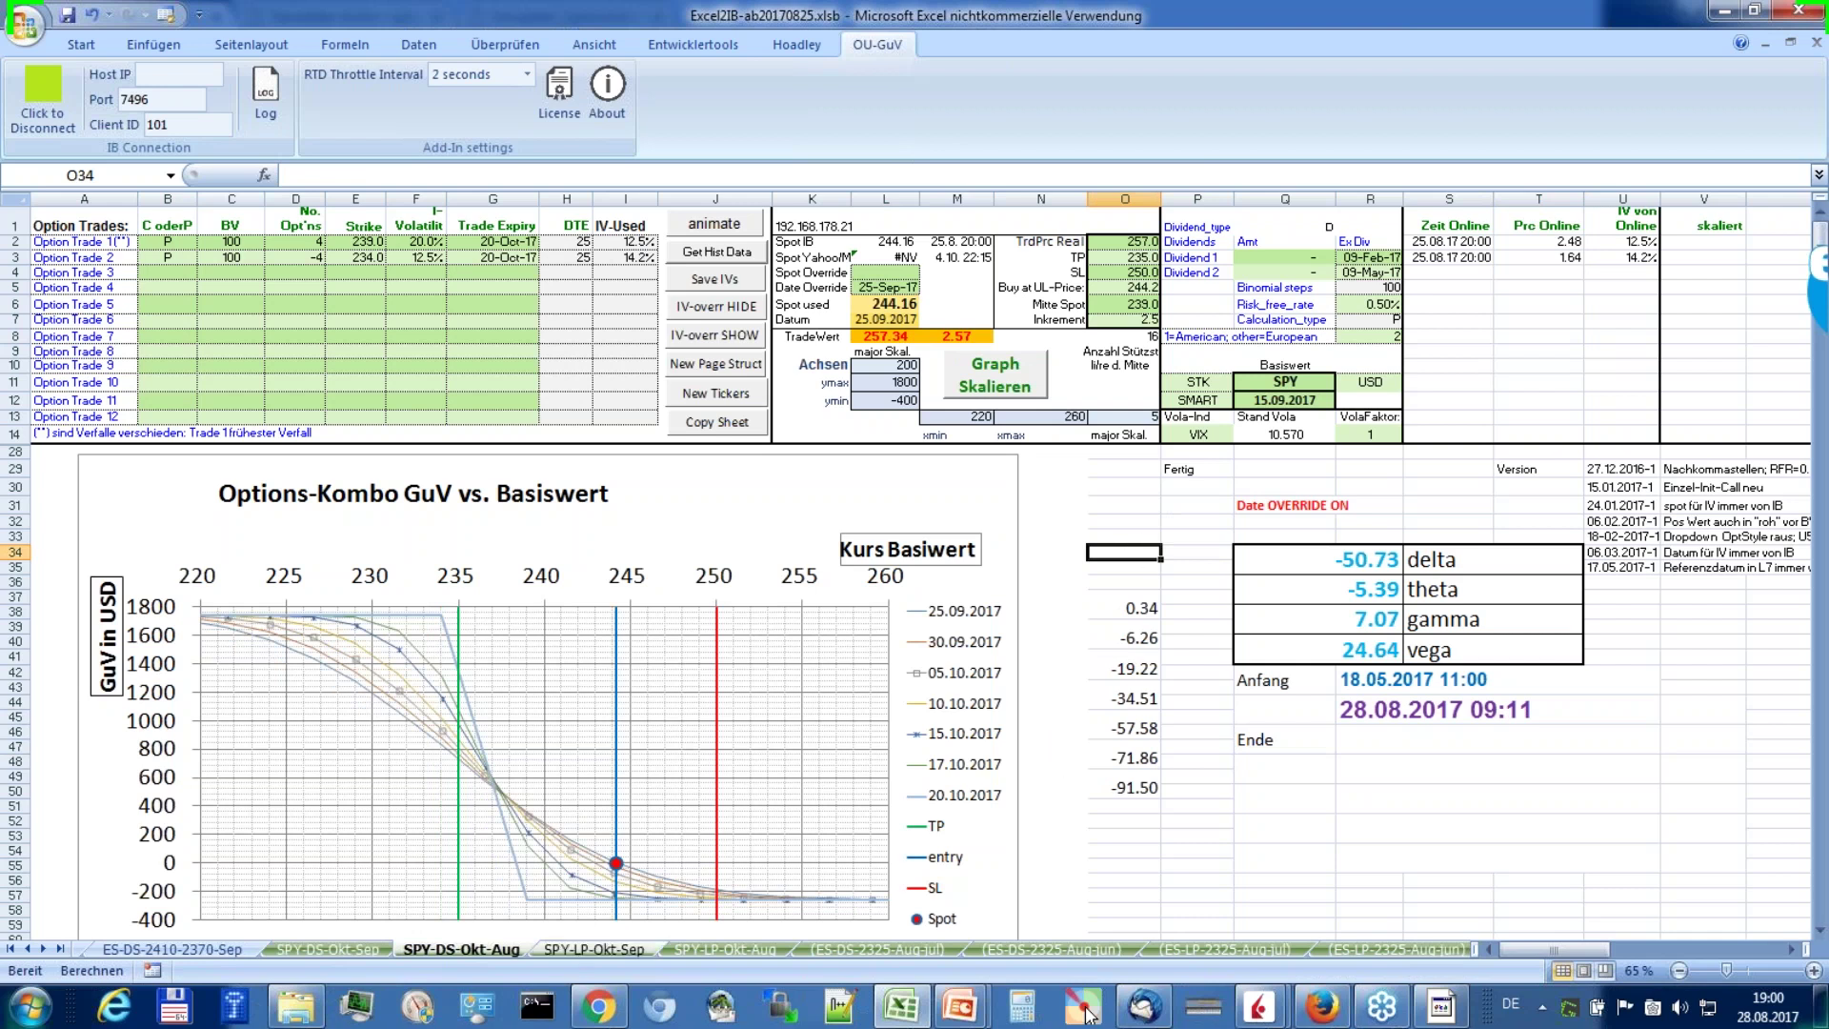
Step: Switch to the TradingView SPX weekly chart and temporarily mark the August 2015 drop with an arrow
left_click(613, 1018)
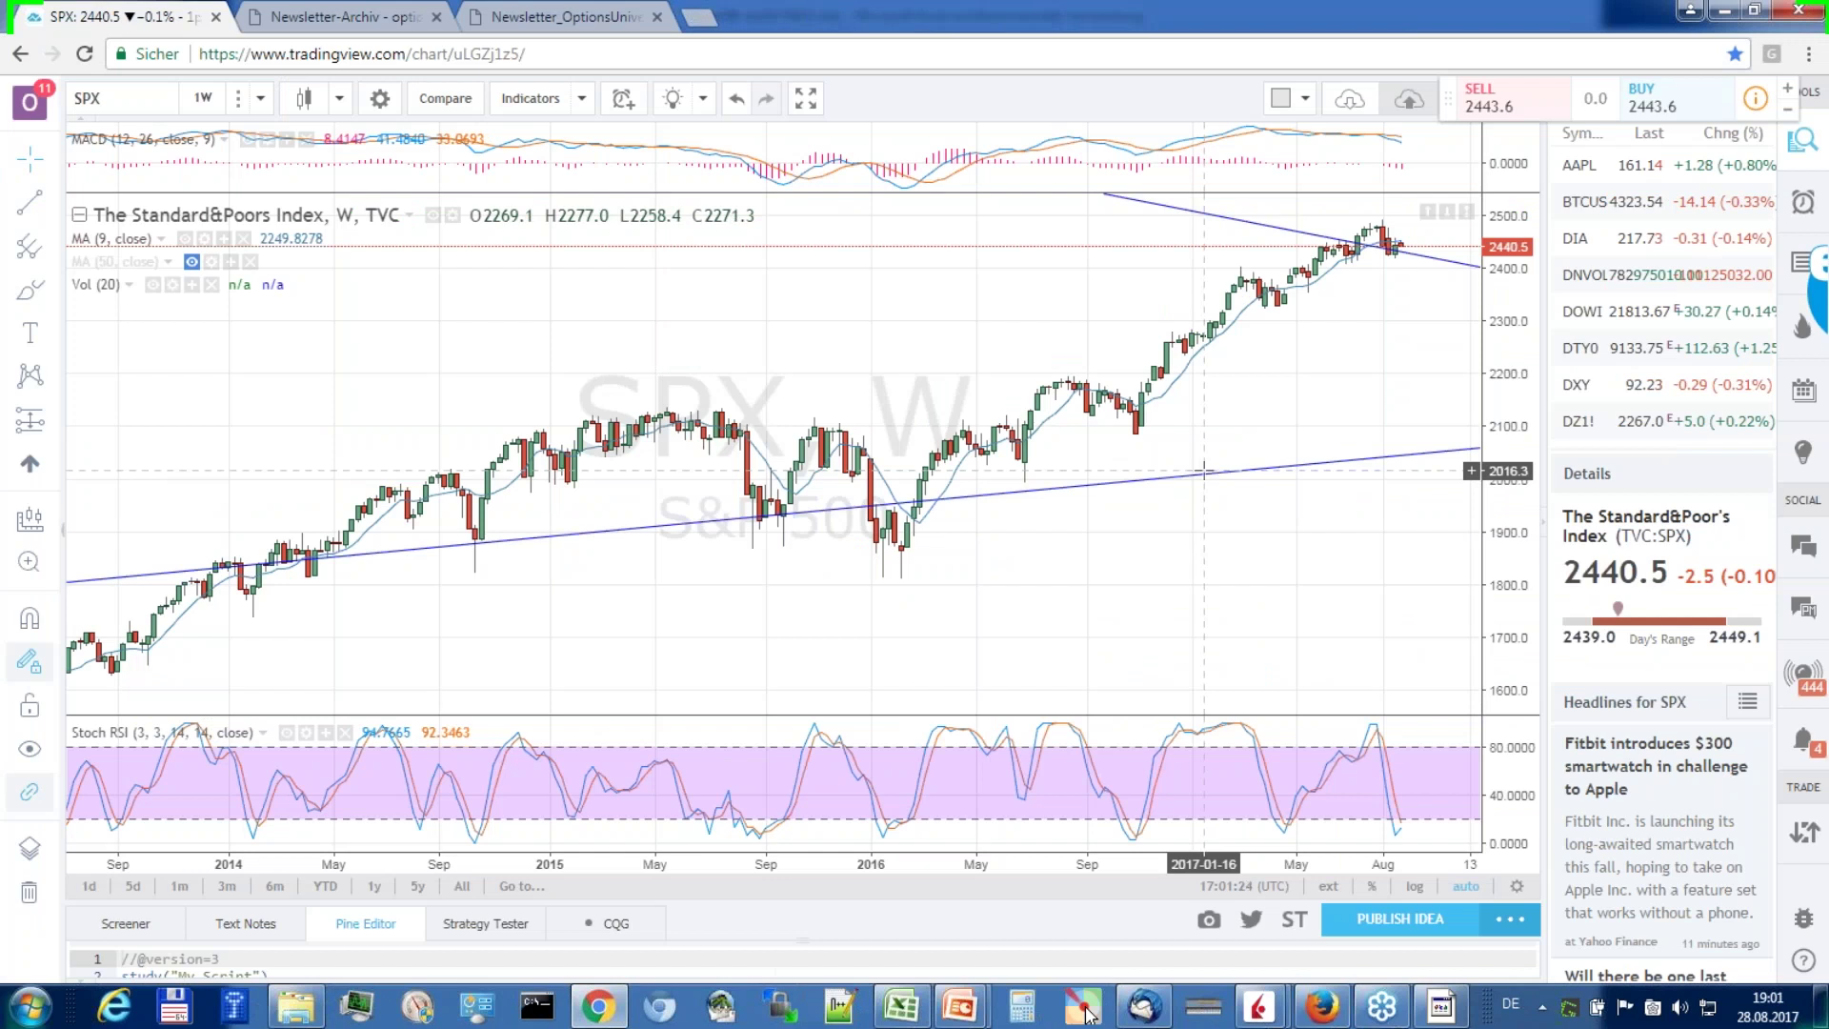
mouse_move(749, 439)
left_mouse_down()
mouse_move(761, 428)
mouse_move(768, 488)
left_mouse_up()
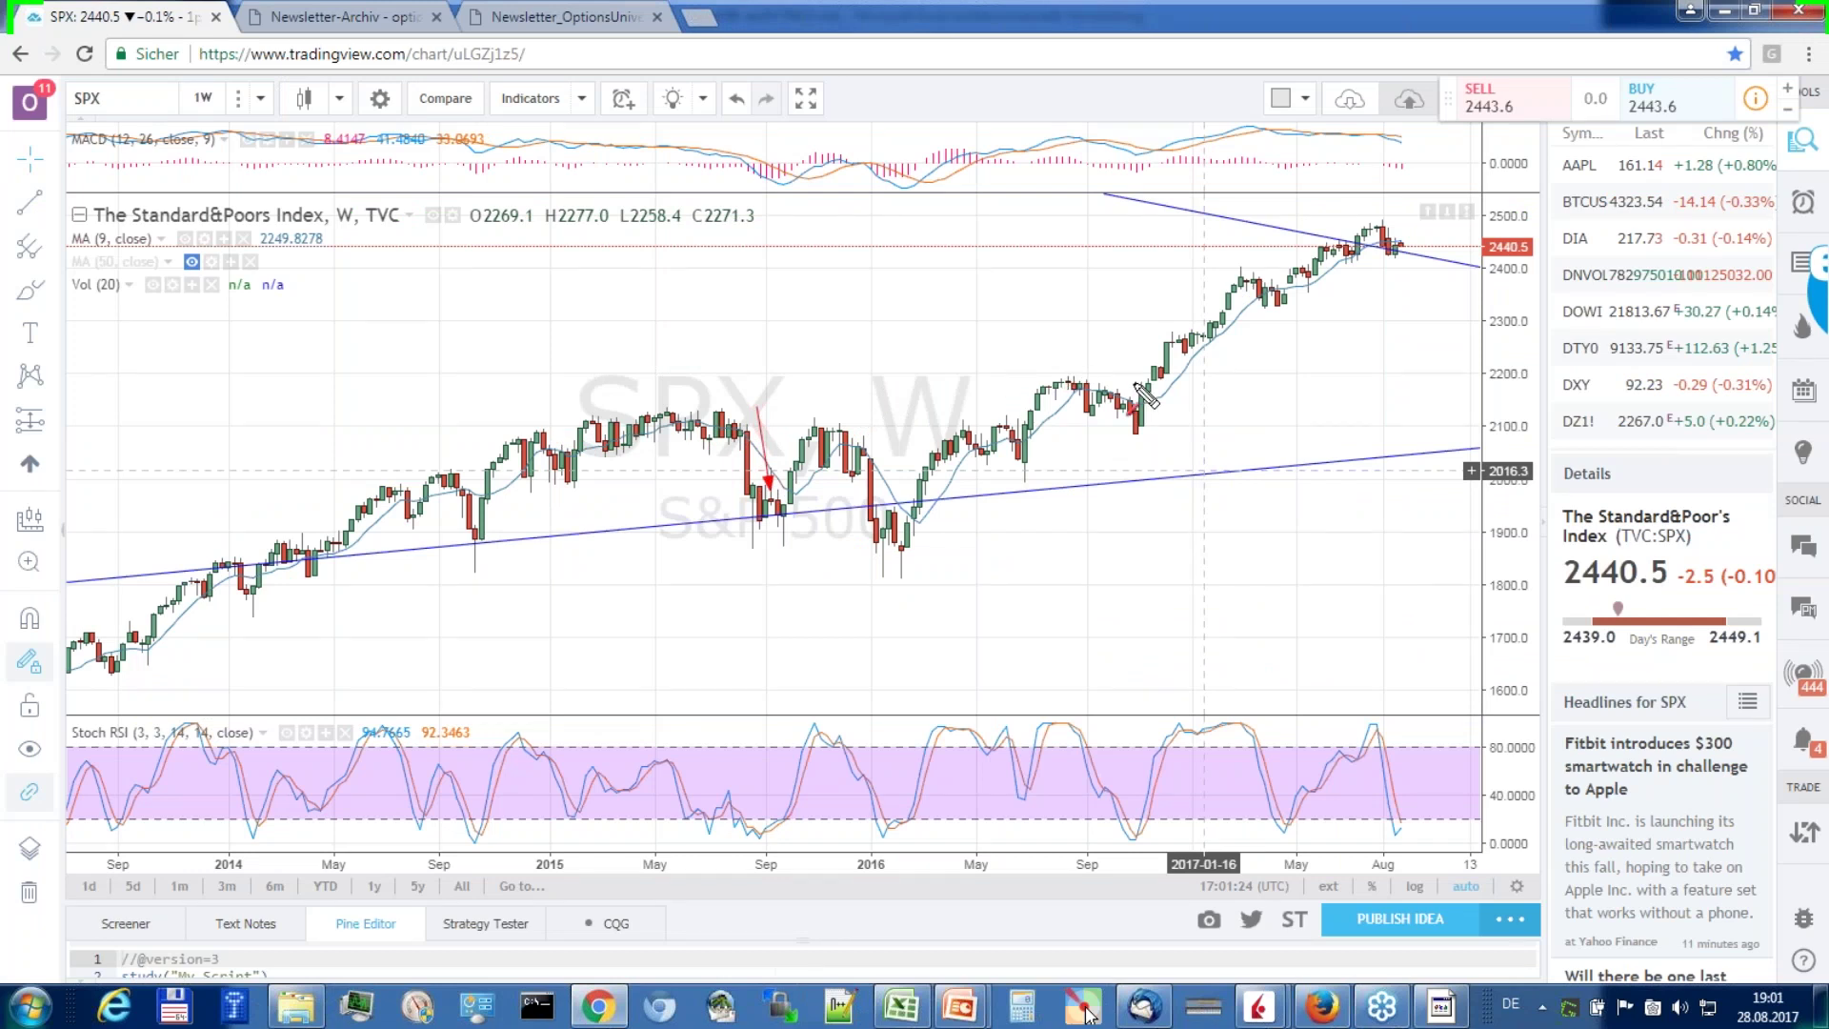
key("Escape")
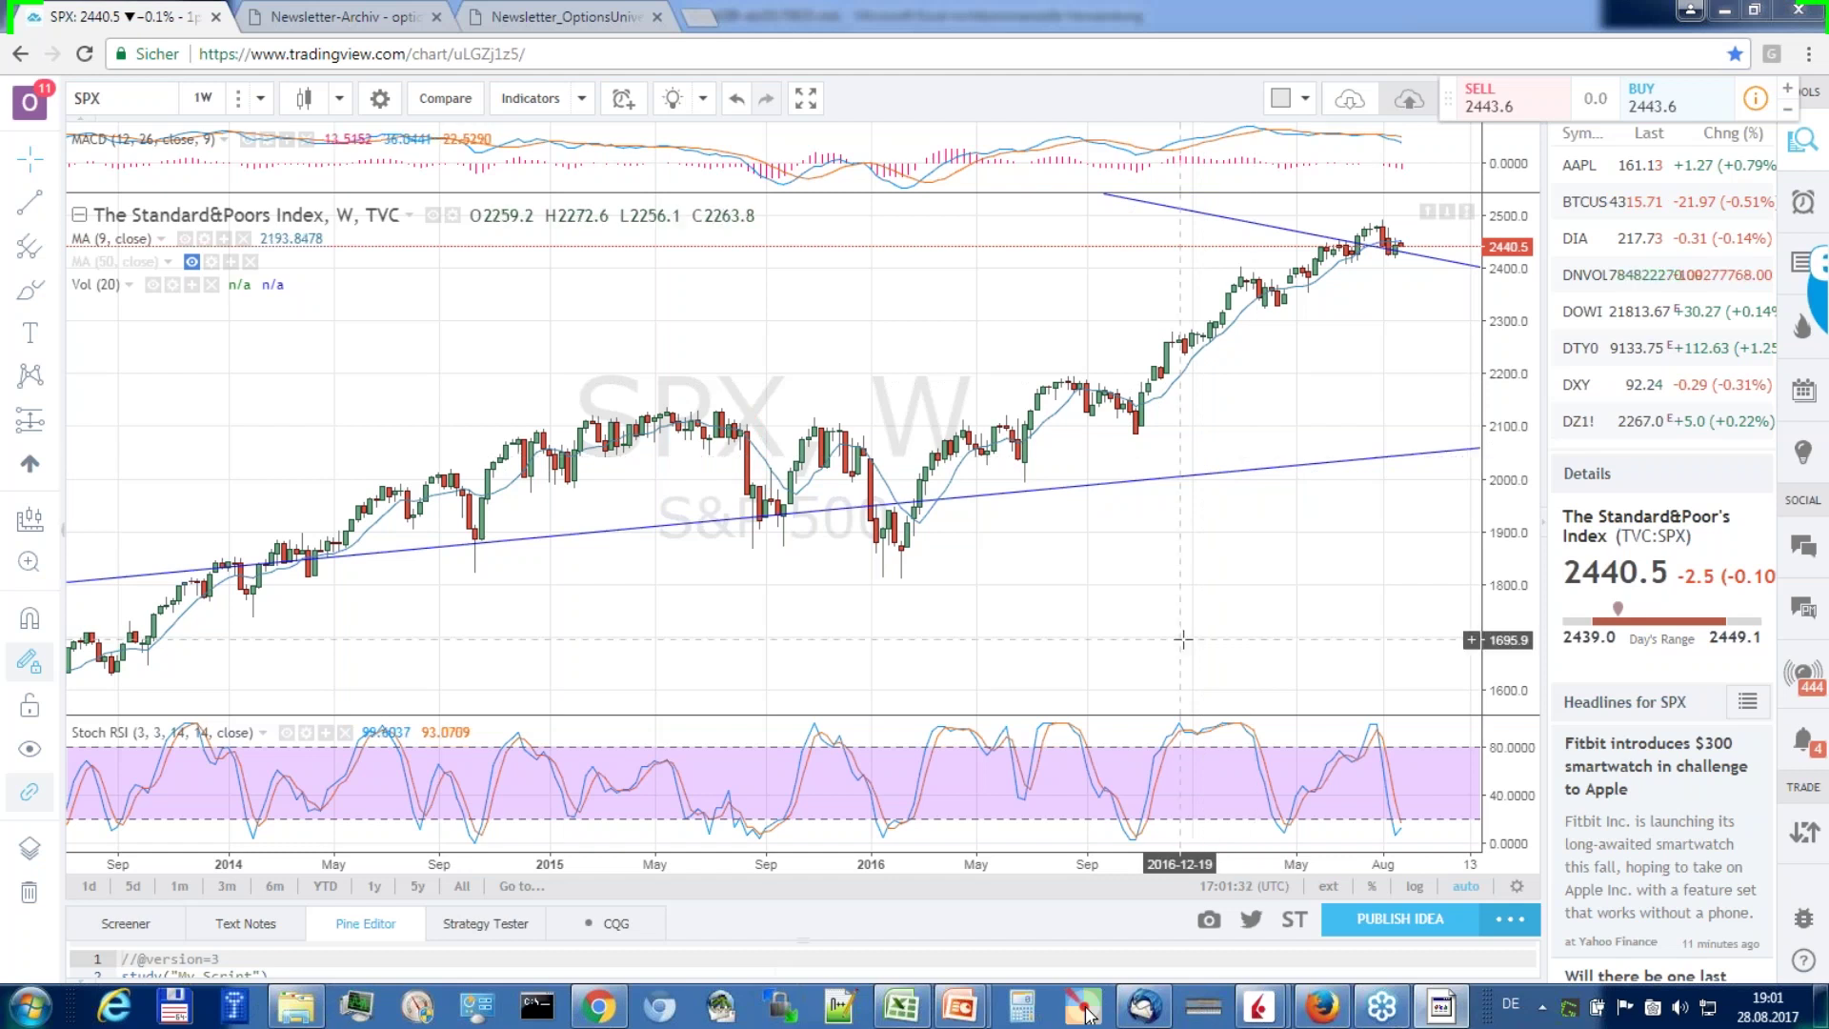
Step: Set the SPX chart interval to 1 day and temporarily mark the late June 2016 drop with an arrow
scroll(1224, 430, "up", 2)
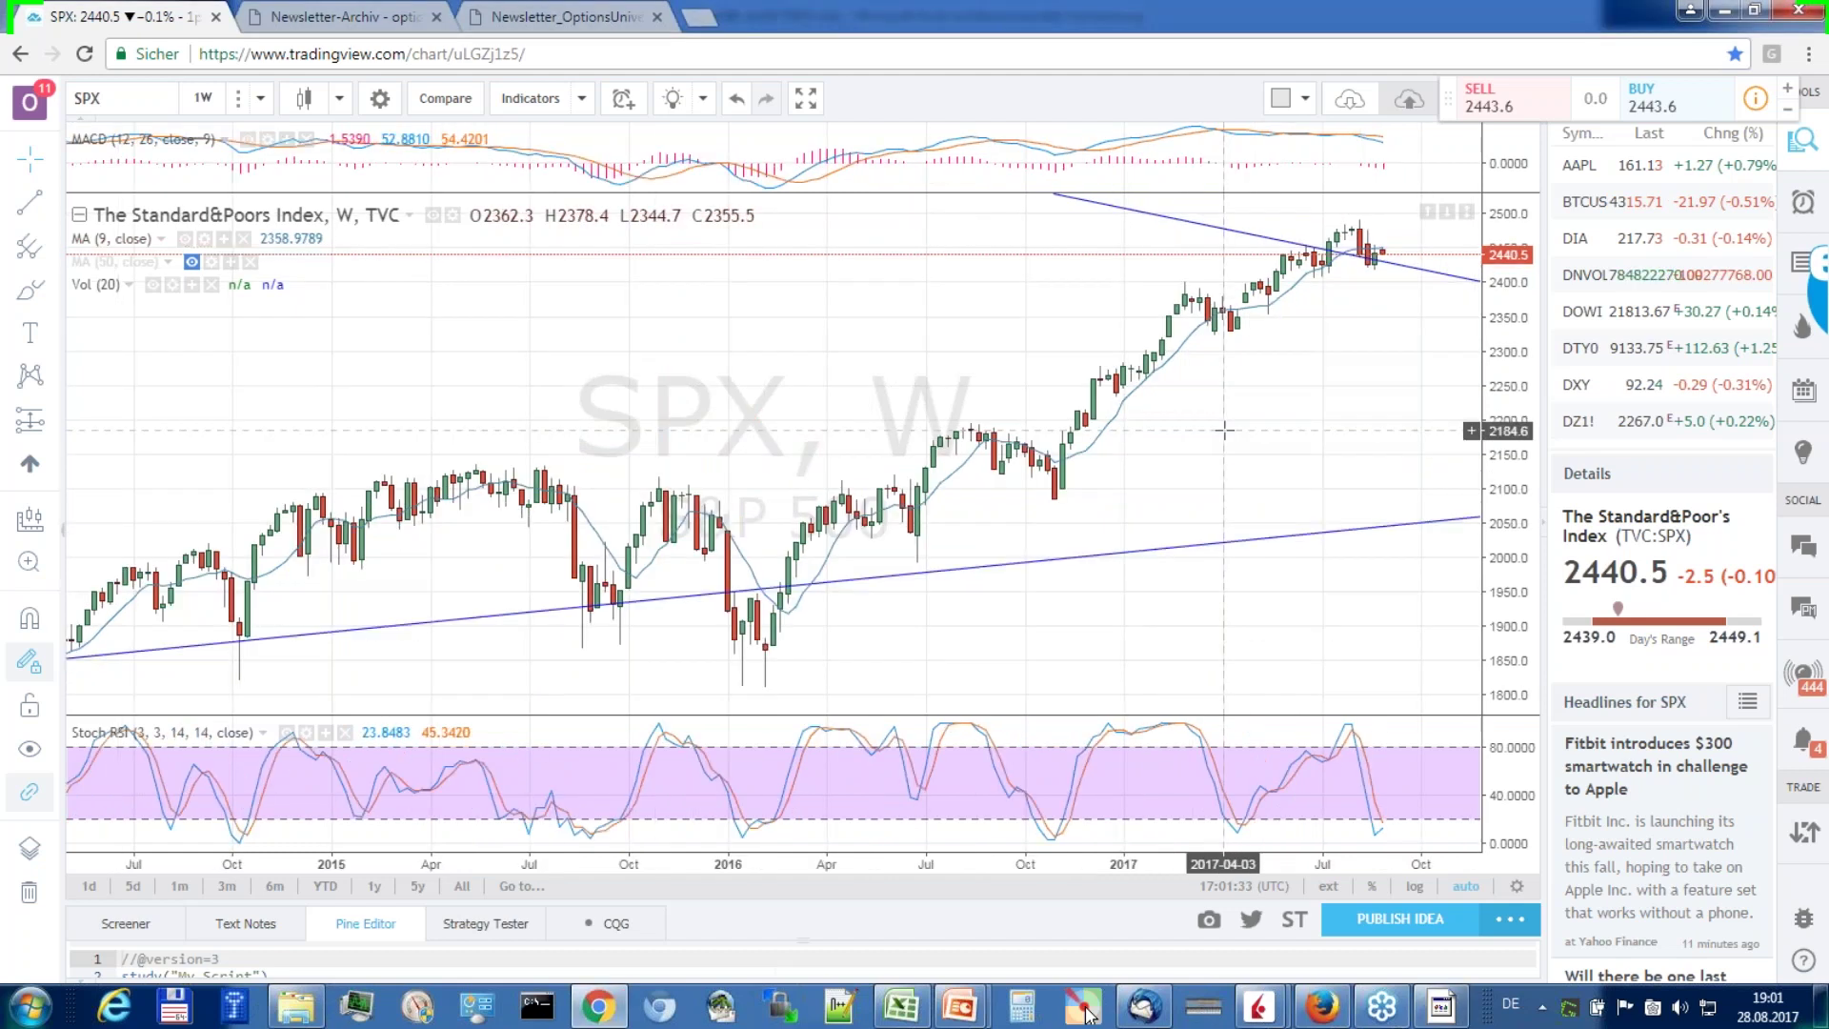
scroll(1224, 430, "up", 2)
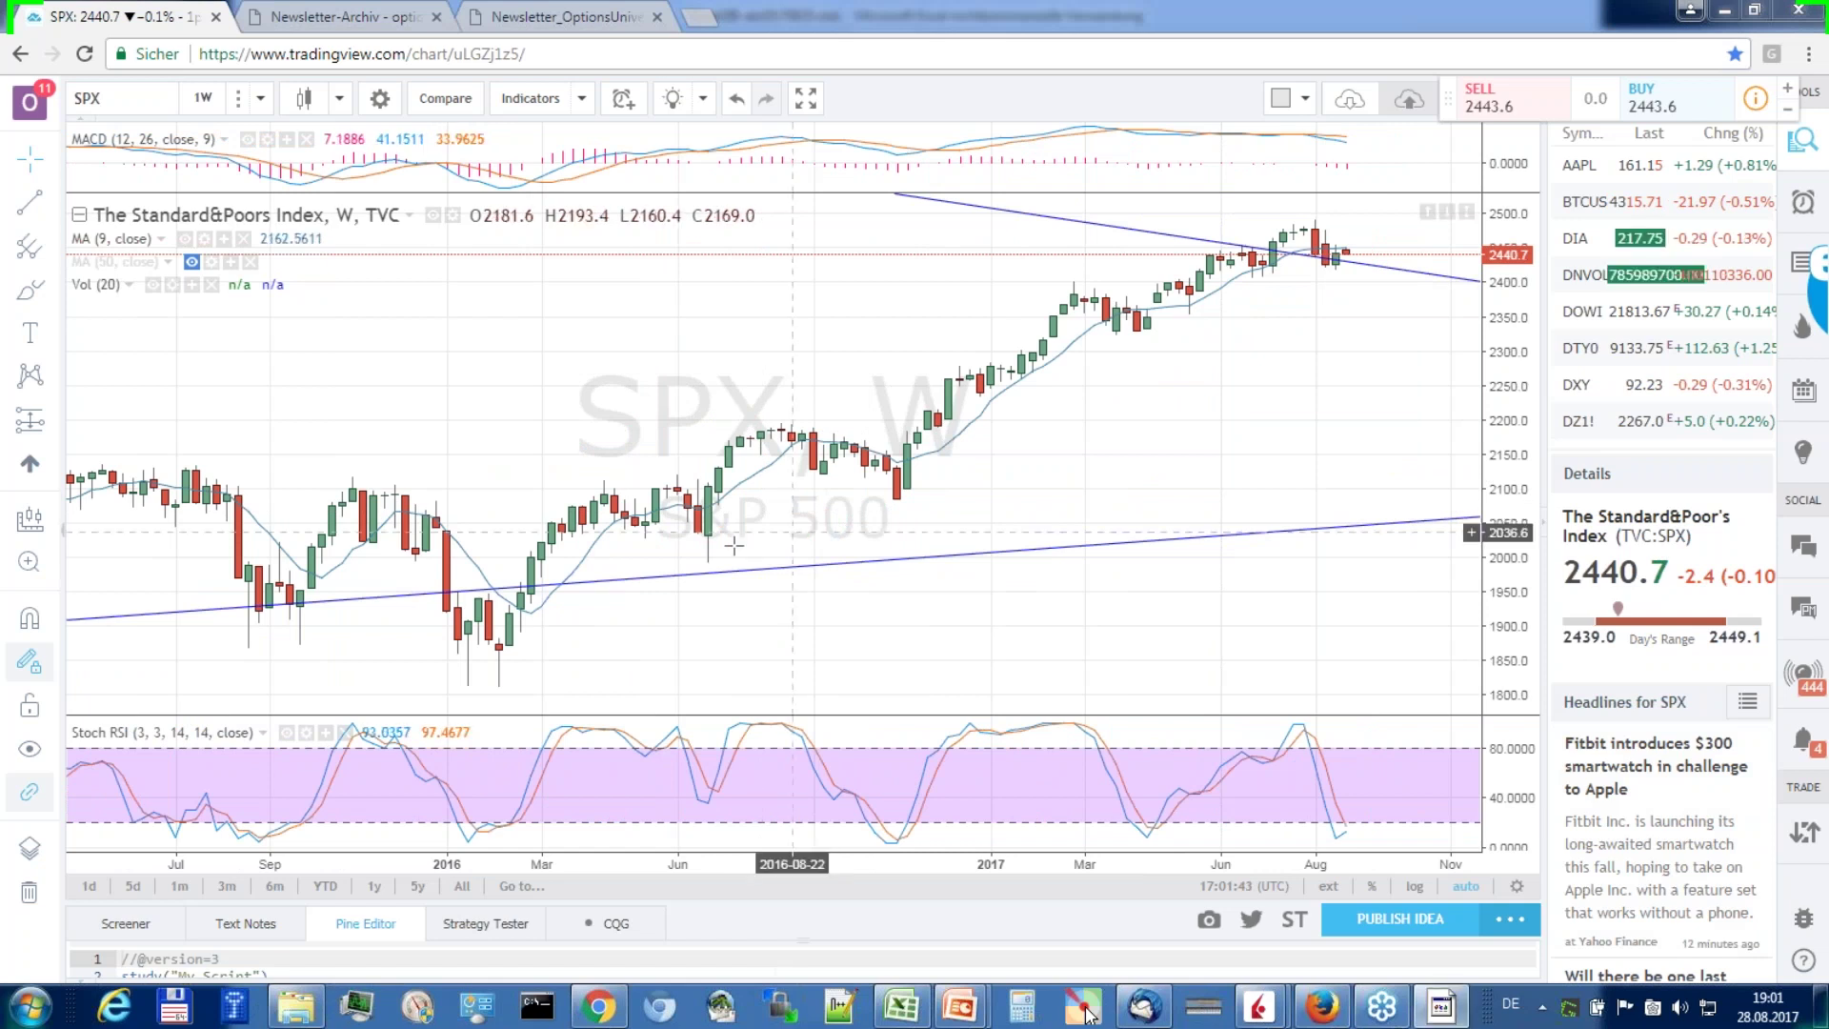
type("1D")
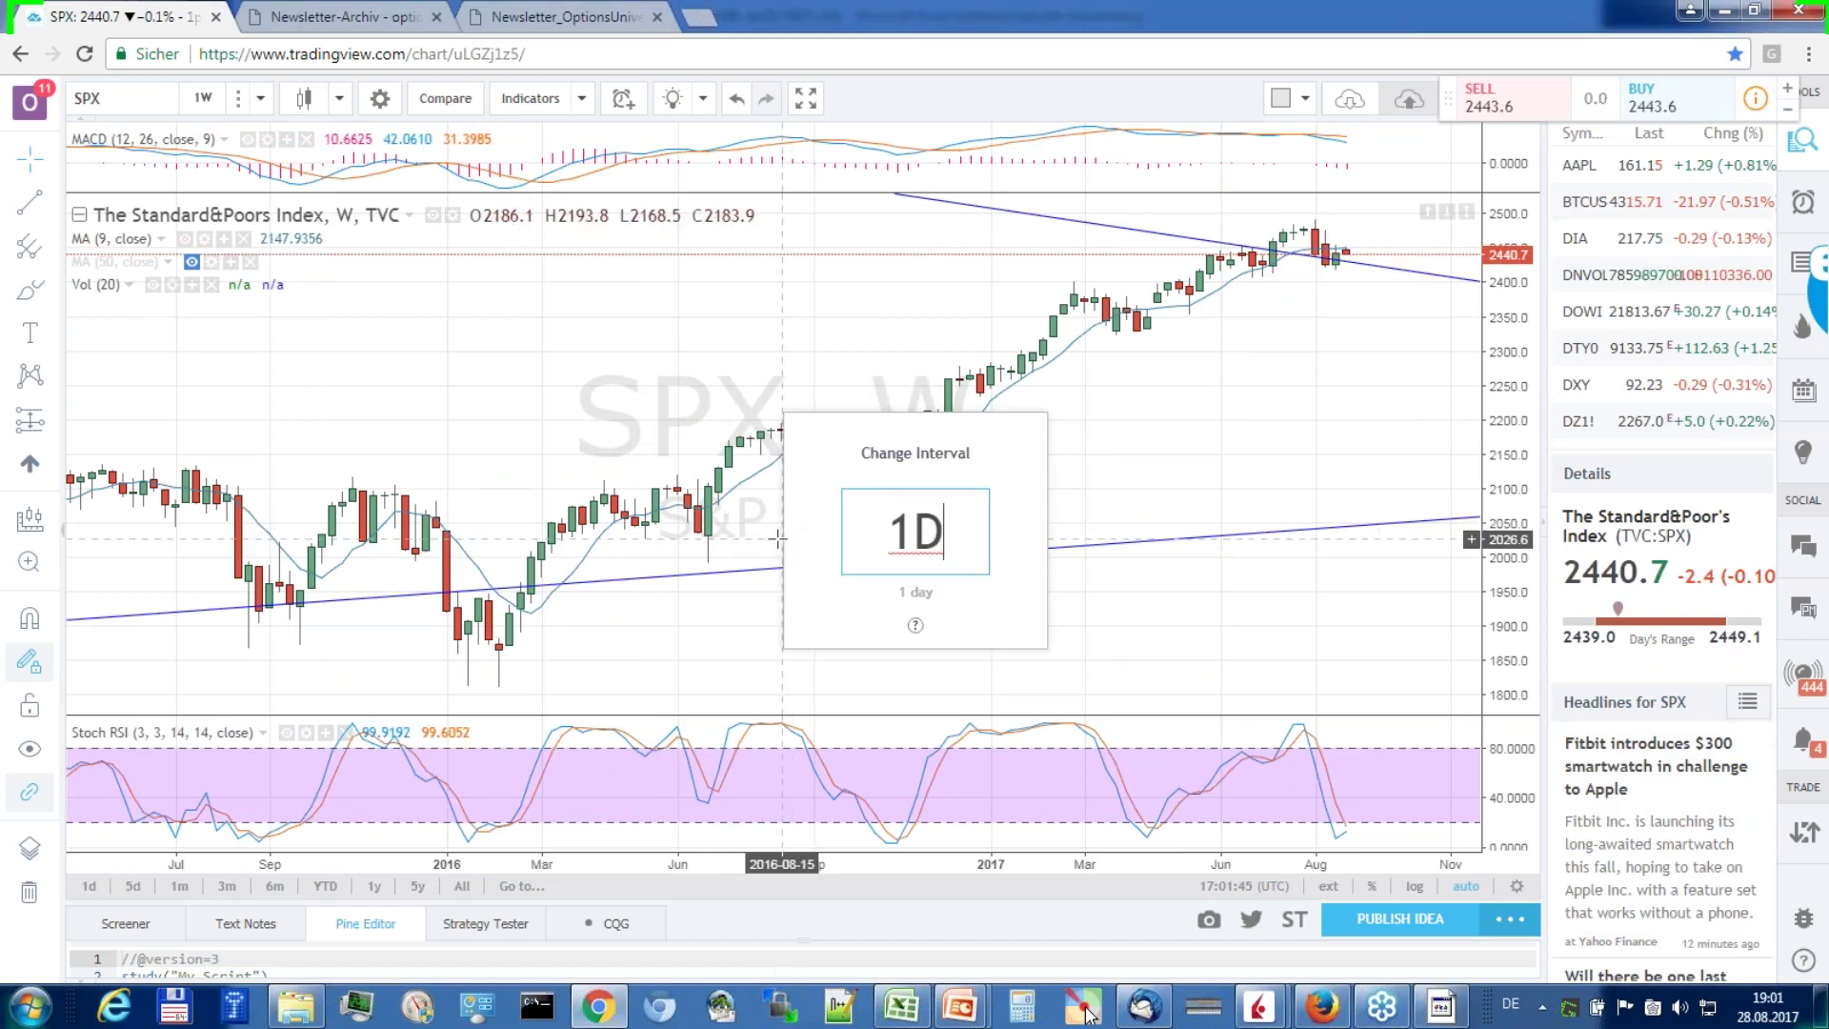
key("Return")
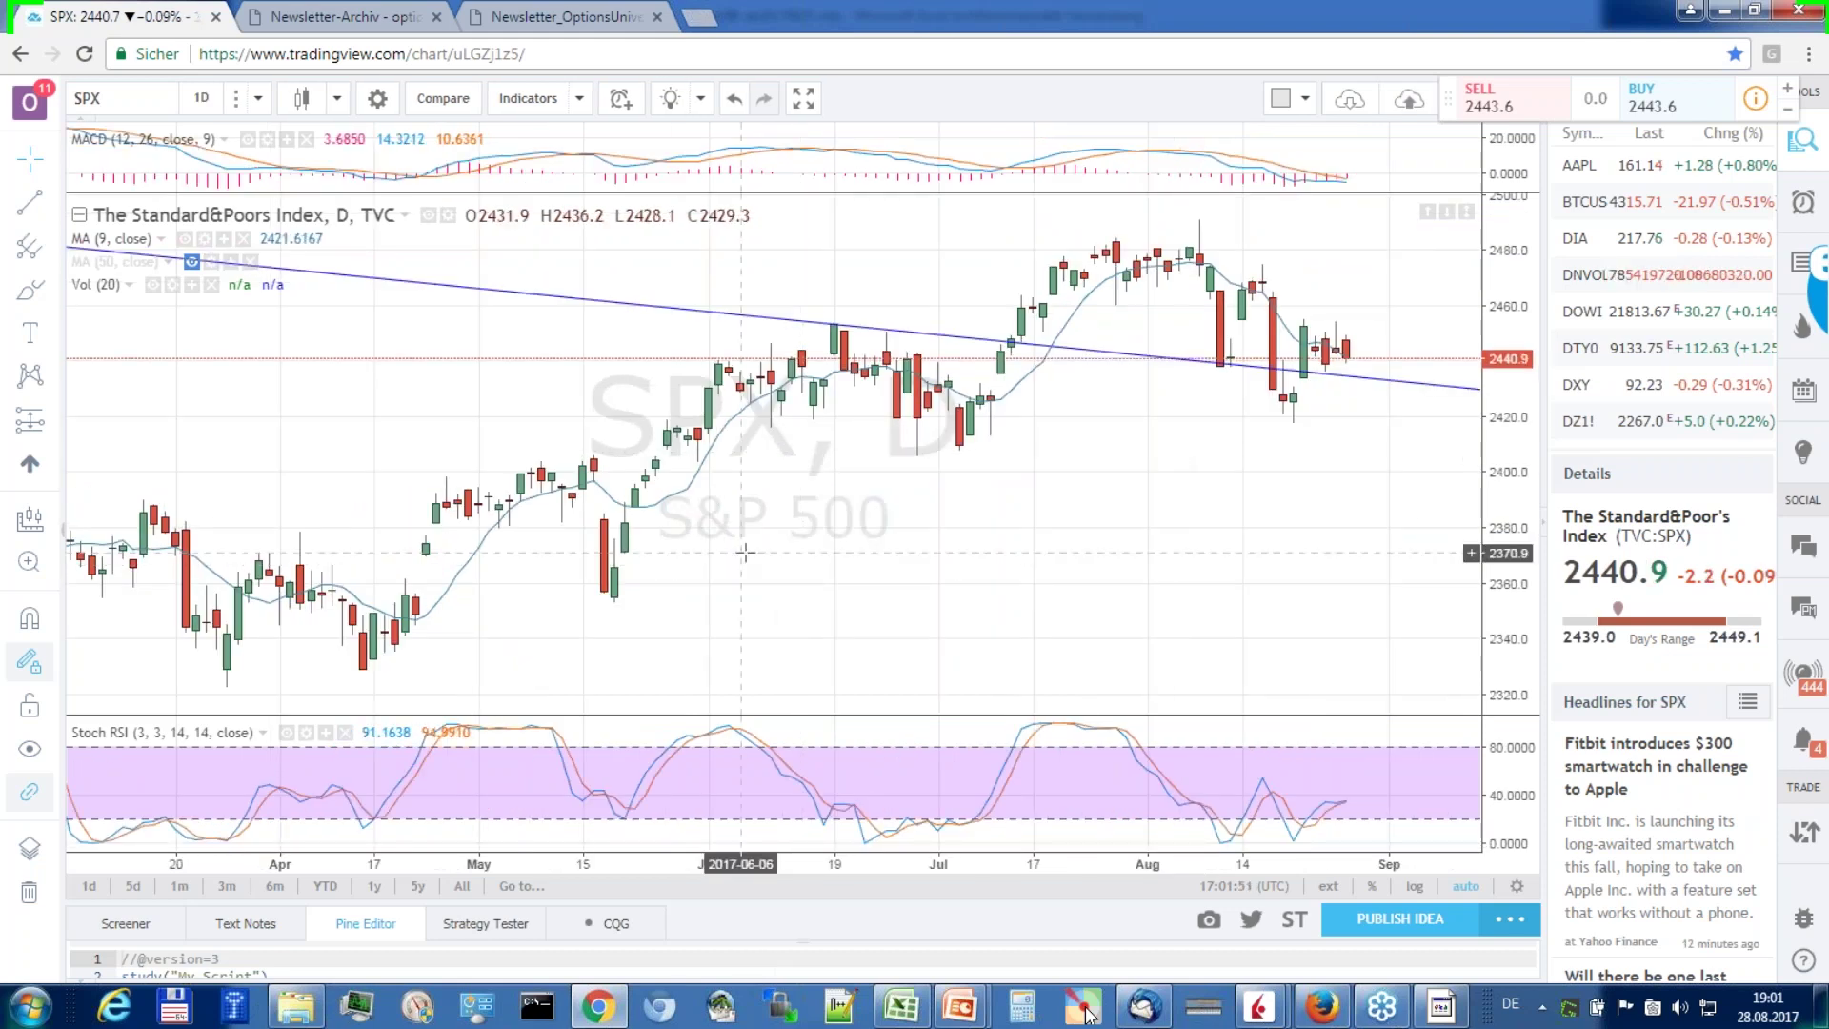
scroll(745, 551, "down", 5)
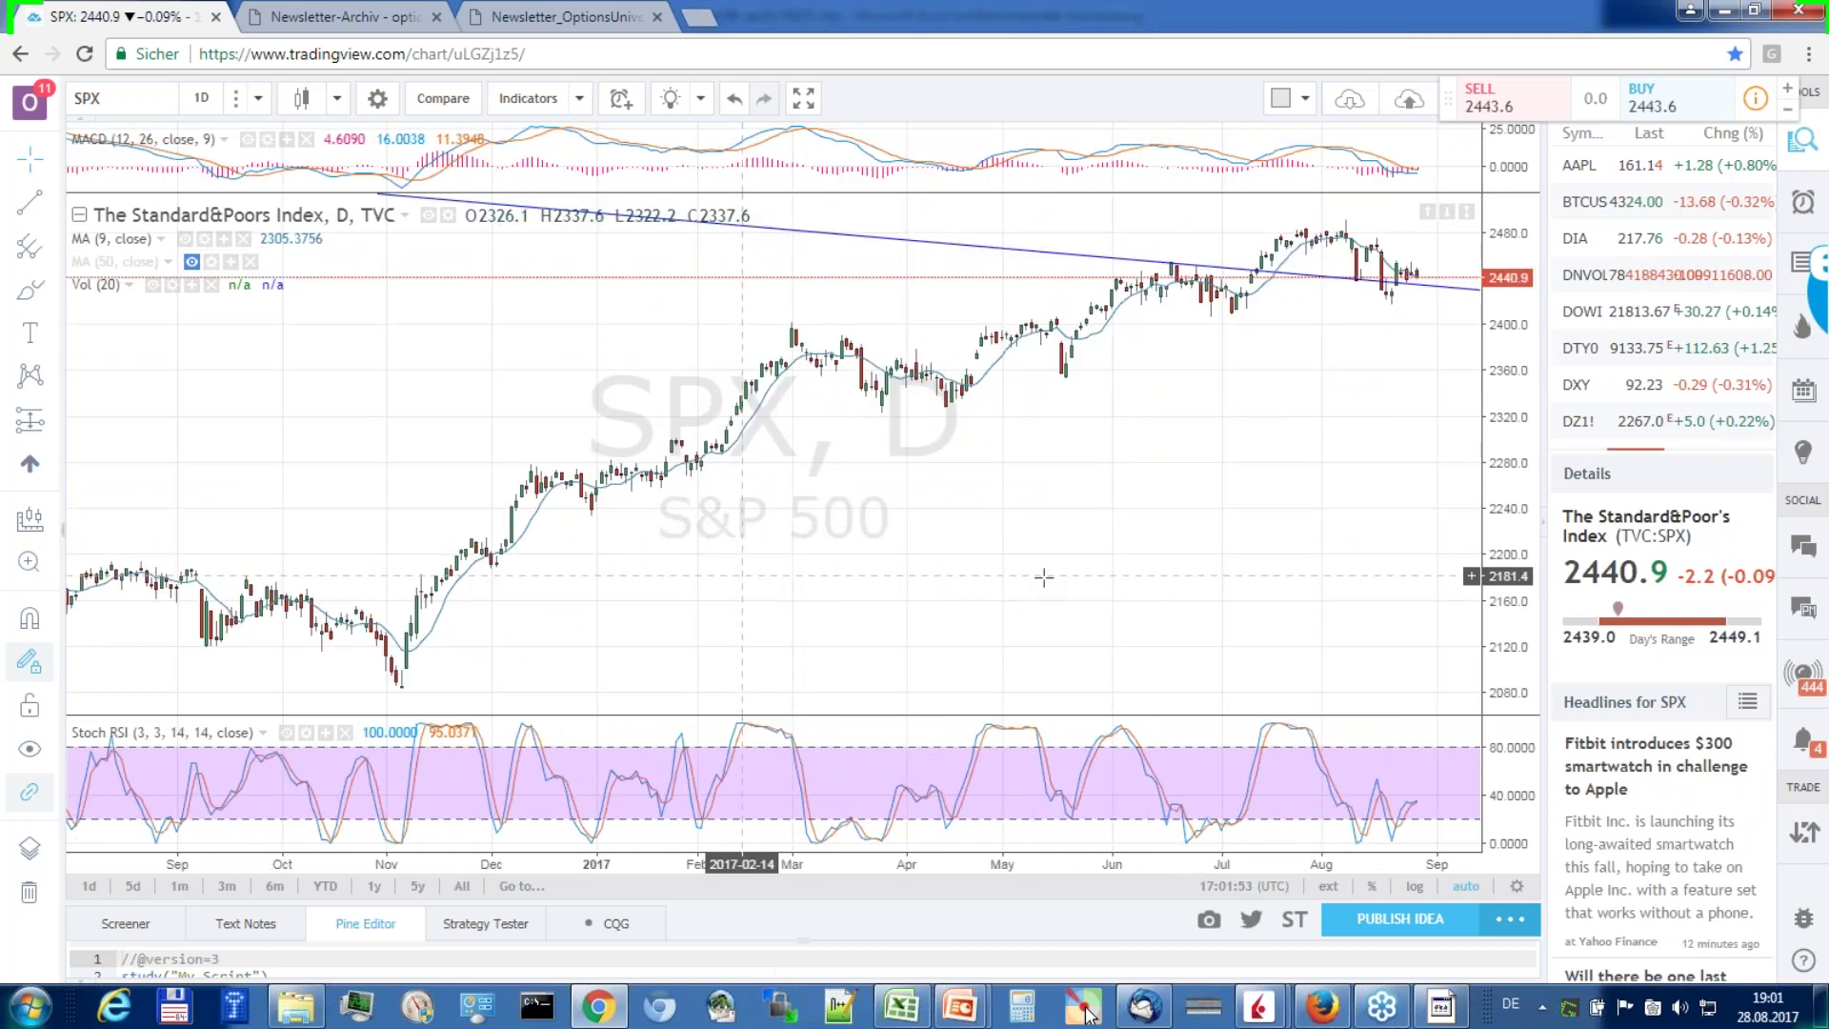
scroll(1043, 577, "left", 5)
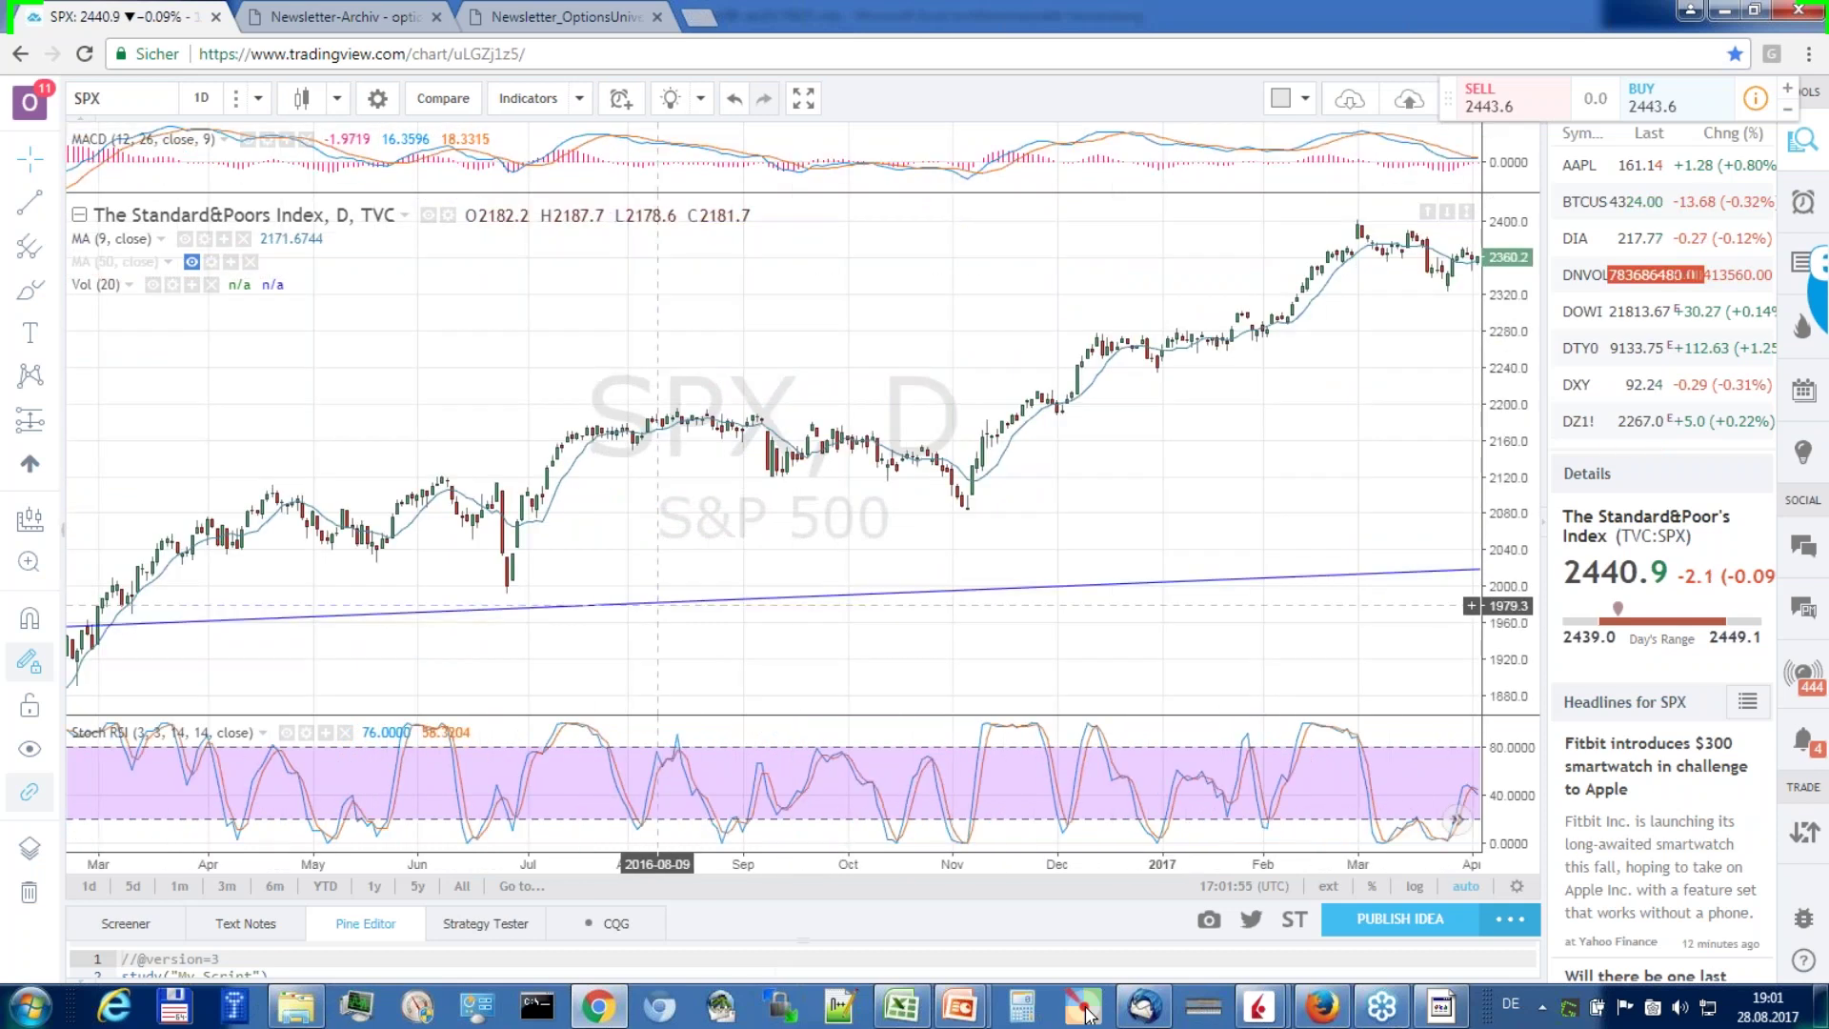
left_click_drag(473, 541, 488, 575)
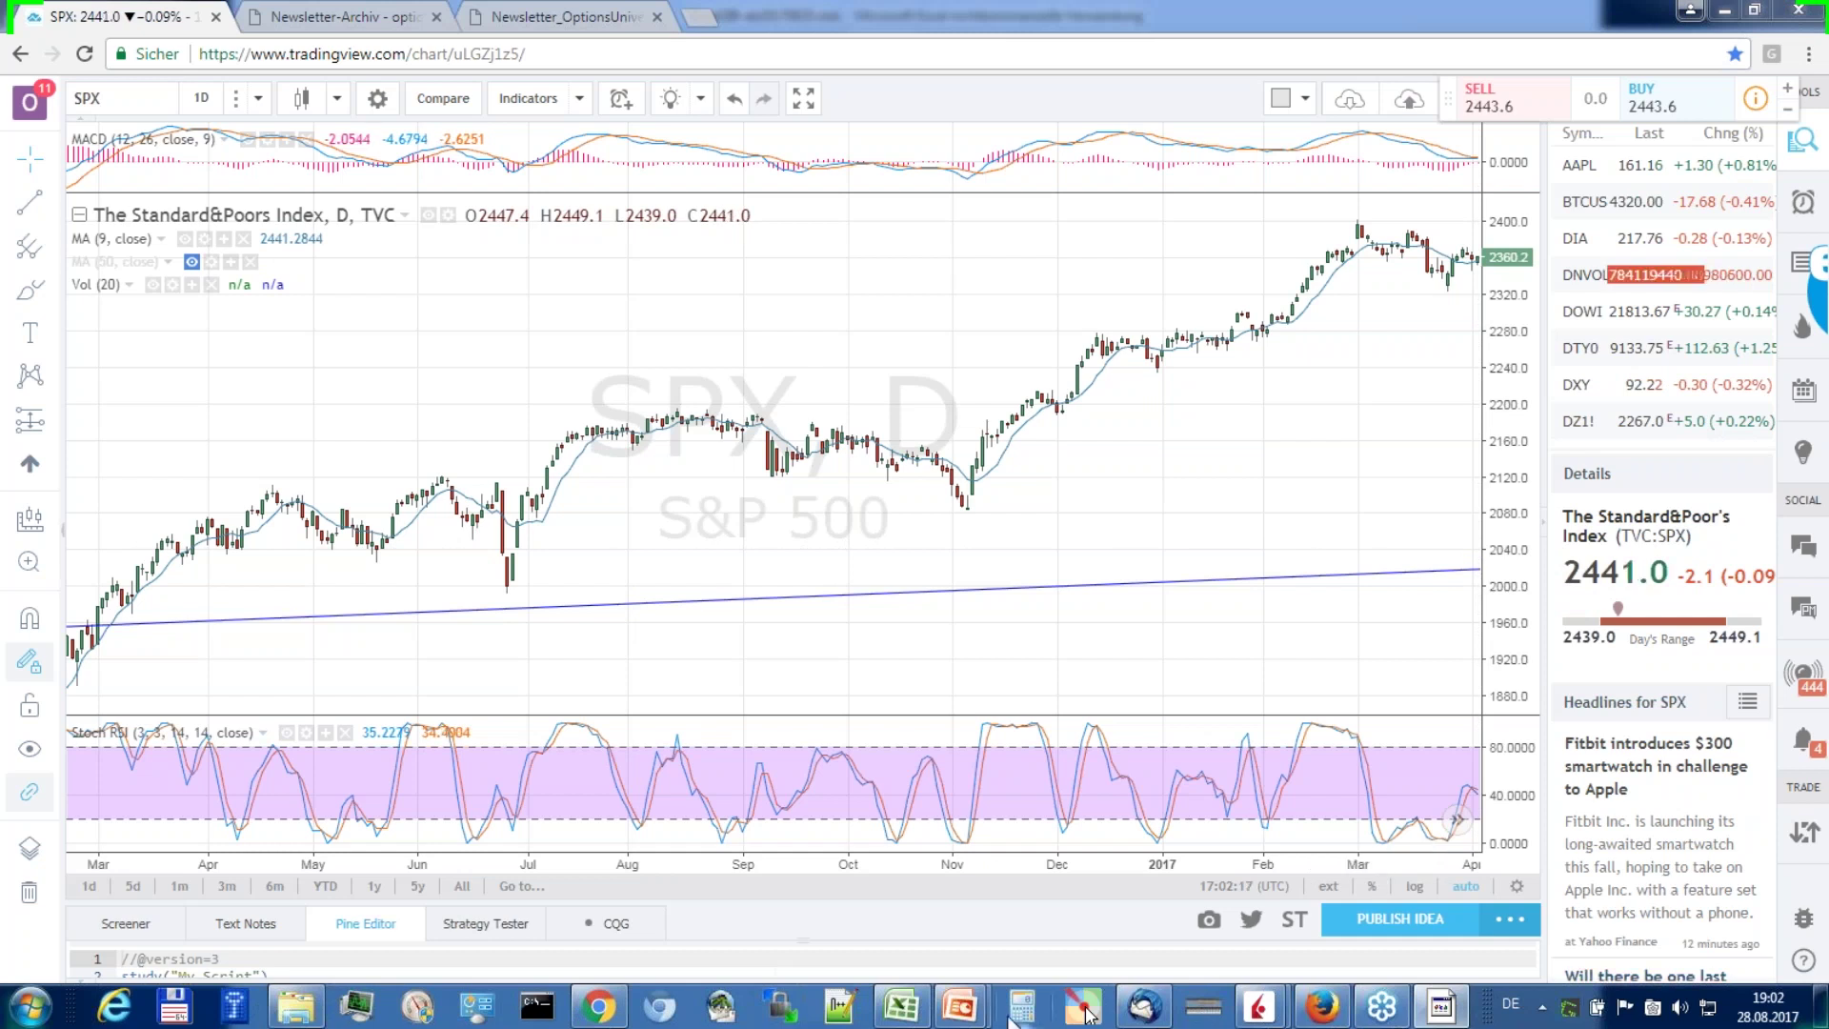
Step: Calculate the percentage decline from 2120 to 2000 in the Windows calculator as 2000/2120-1
left_click(1084, 1010)
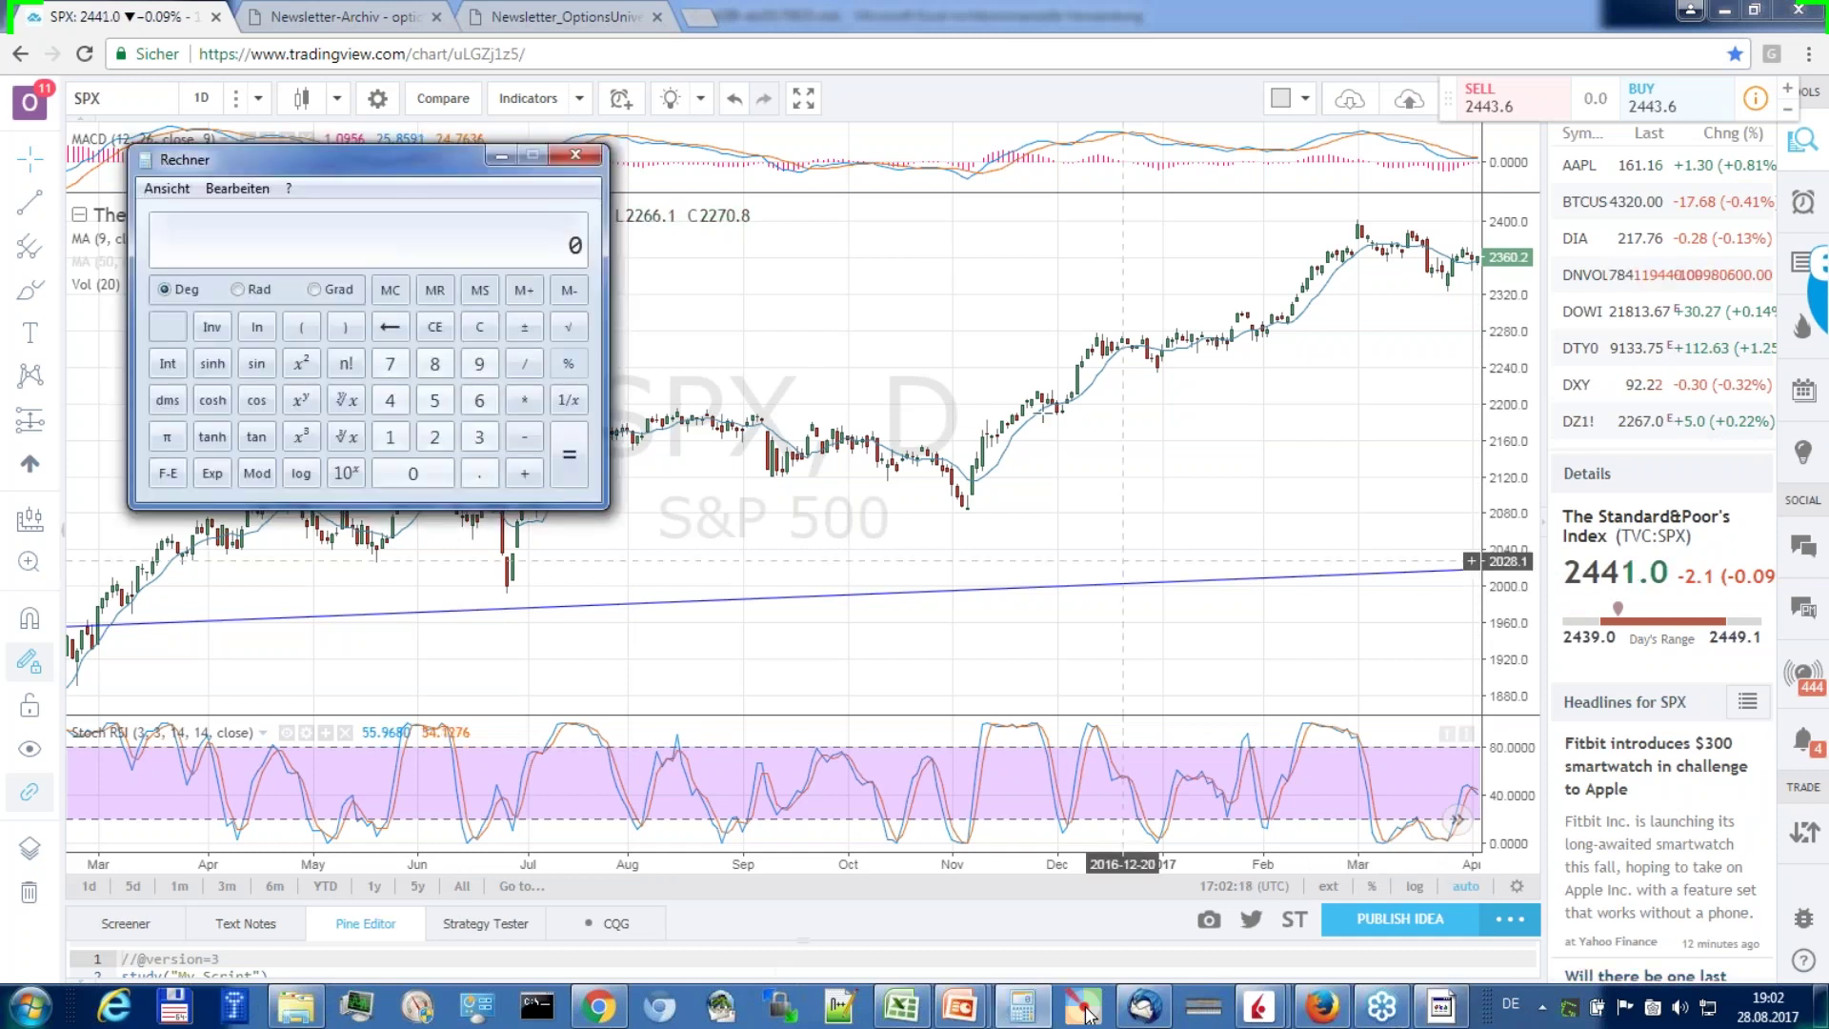
type("2000/")
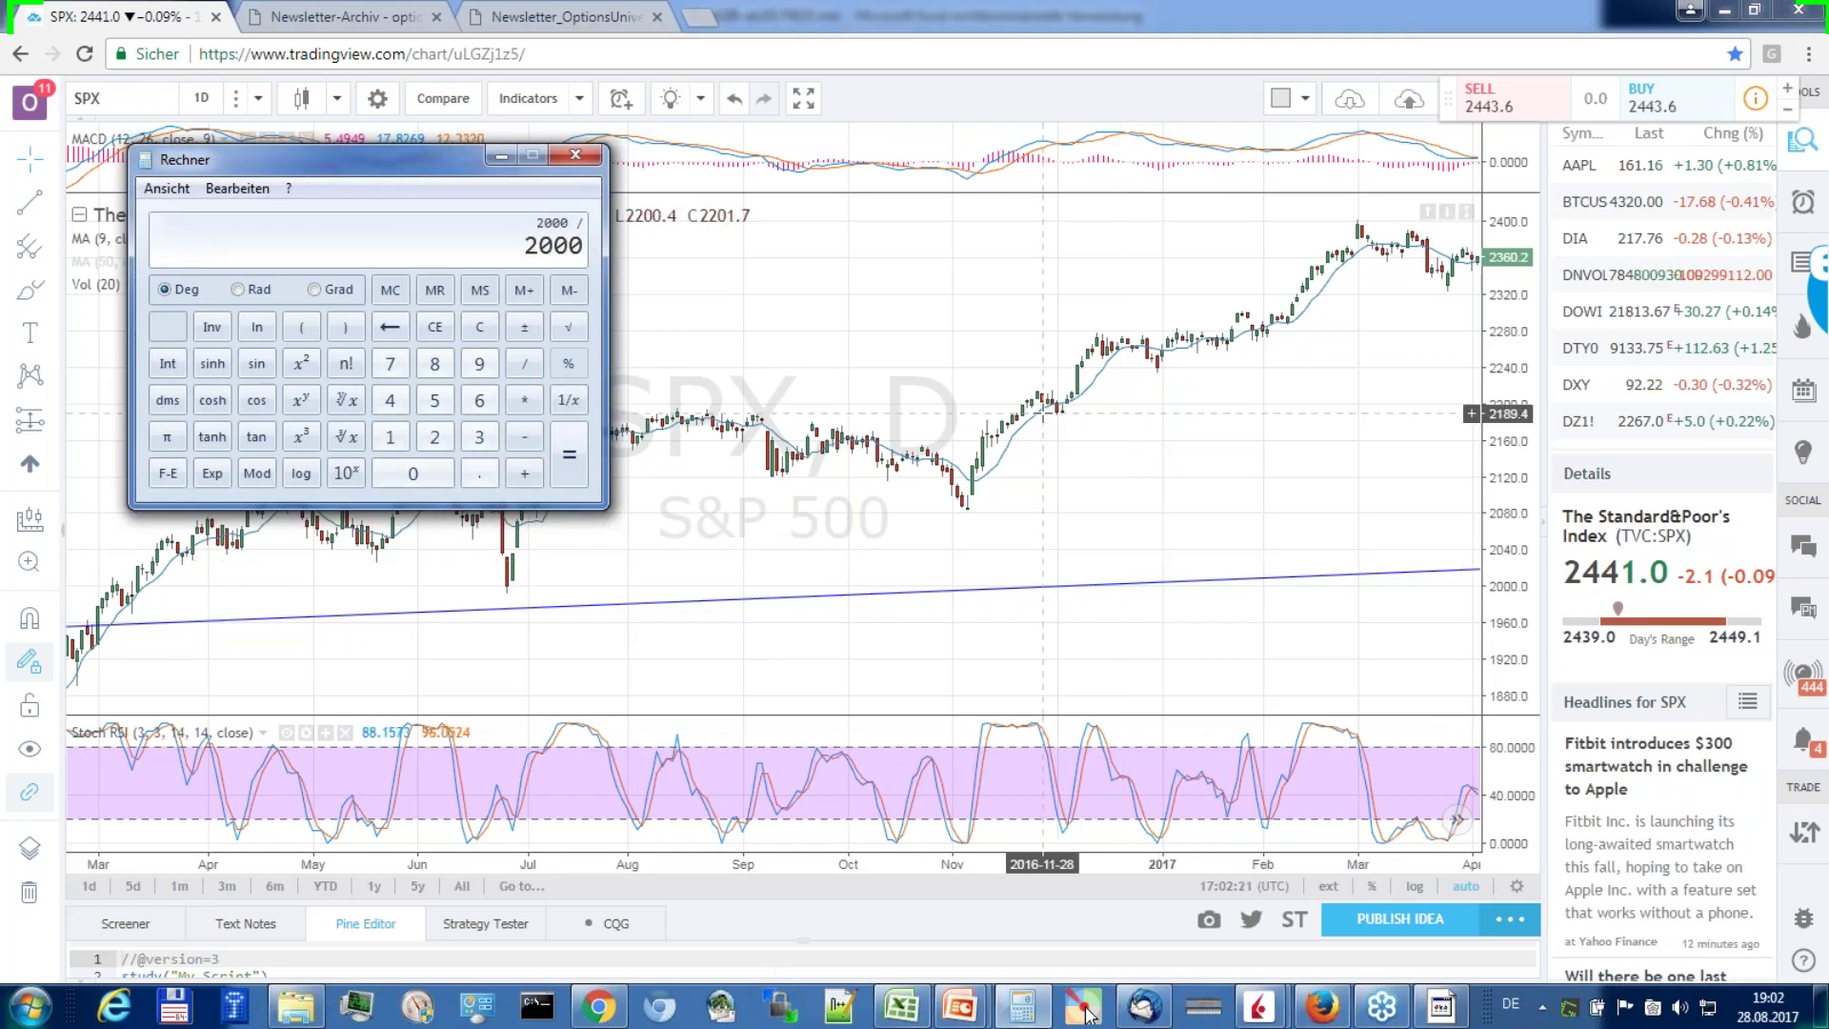
type("2120")
key("Return")
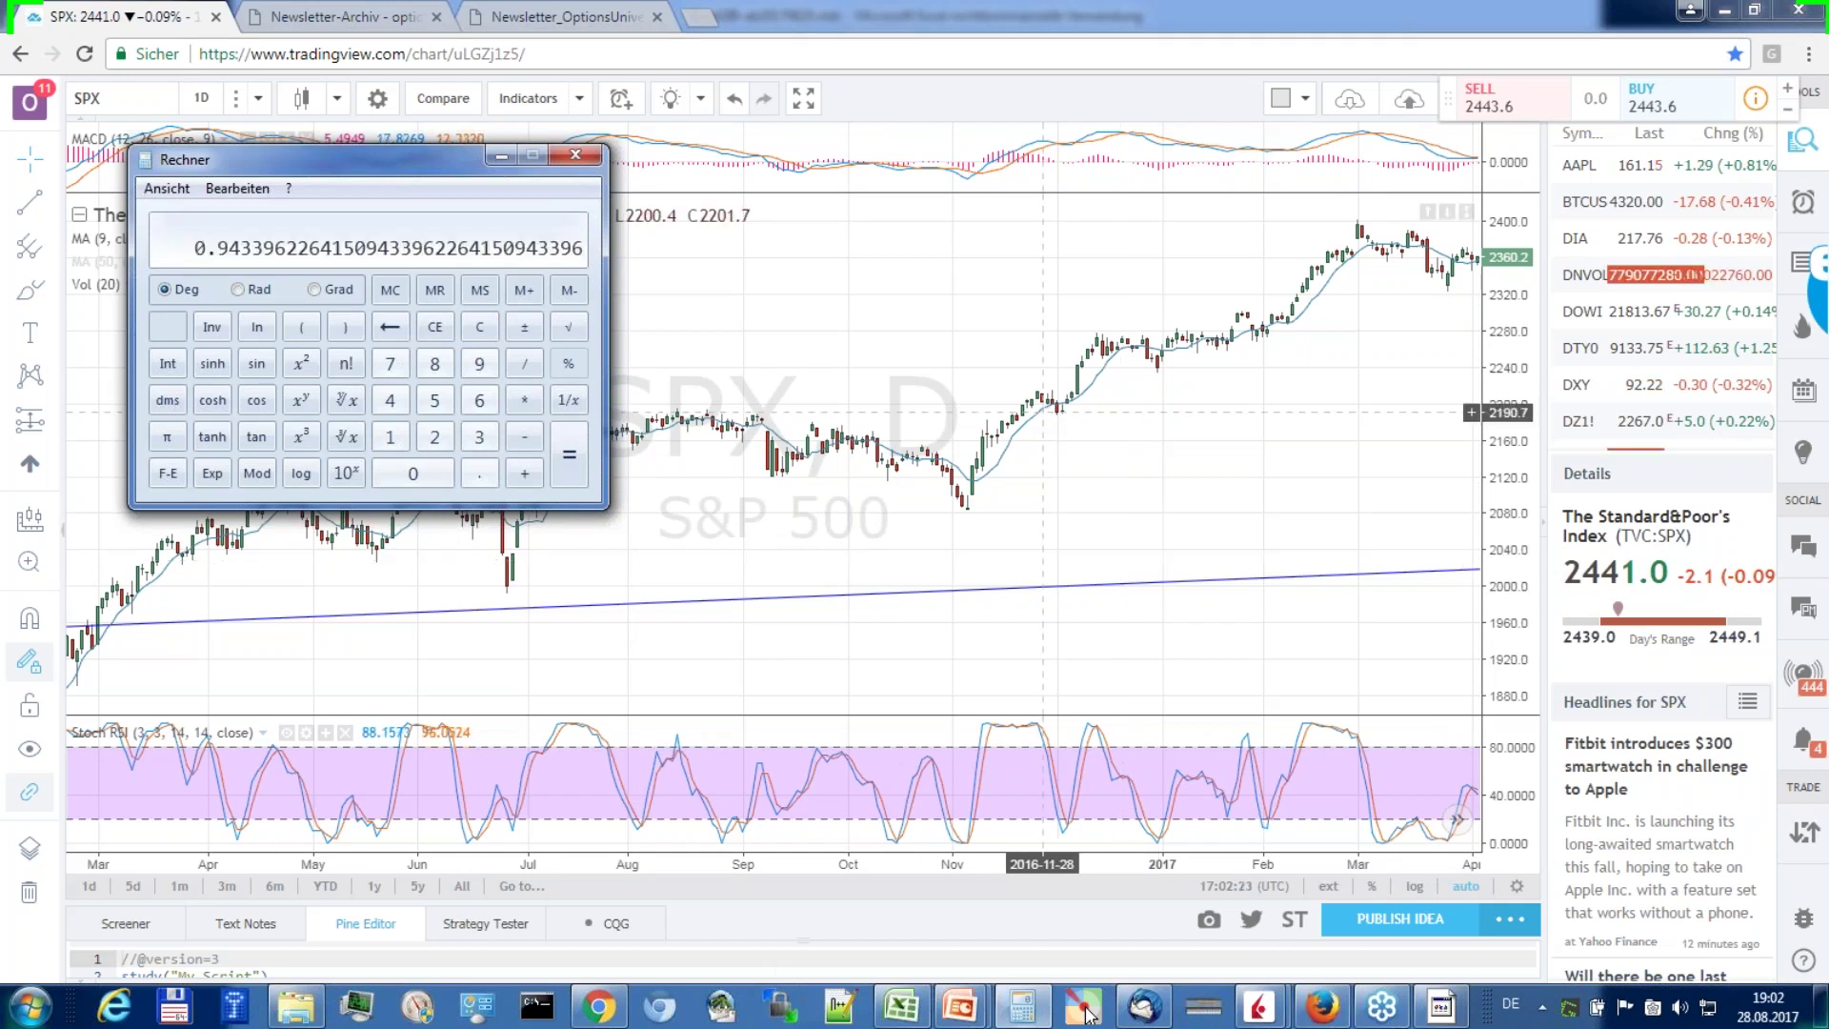
type("-1")
key("Return")
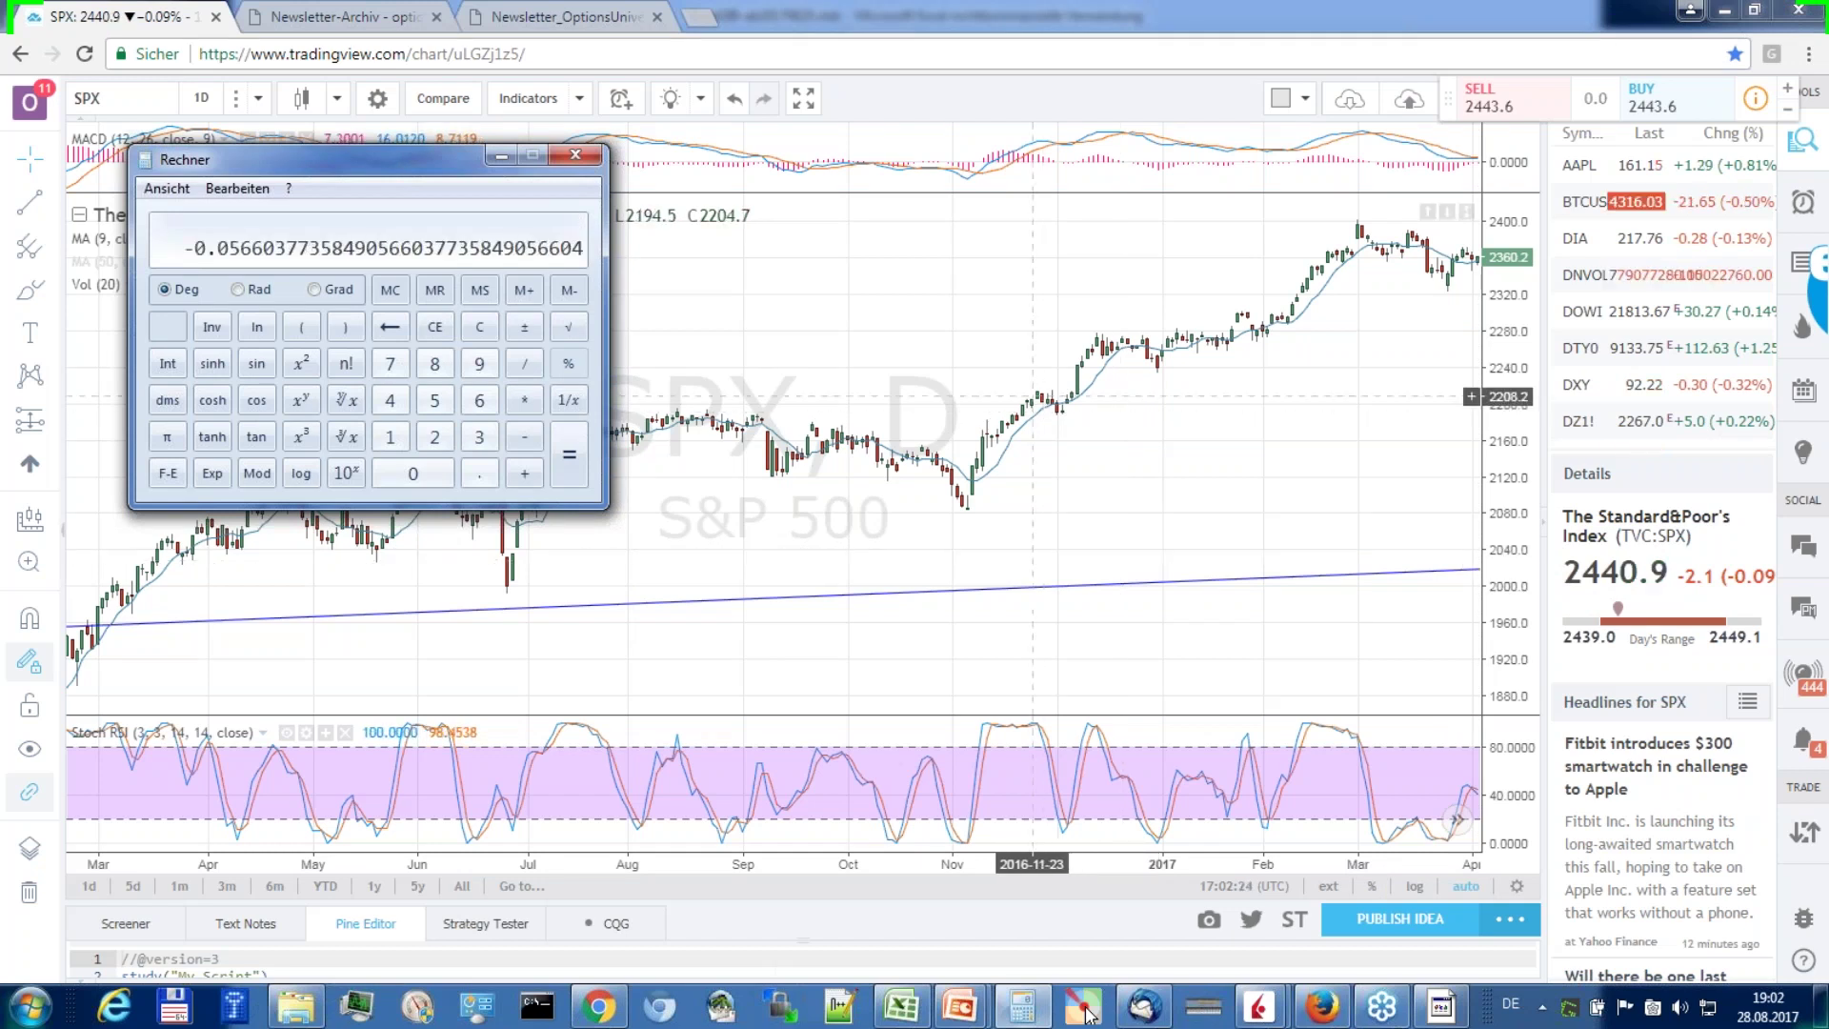
left_click(497, 155)
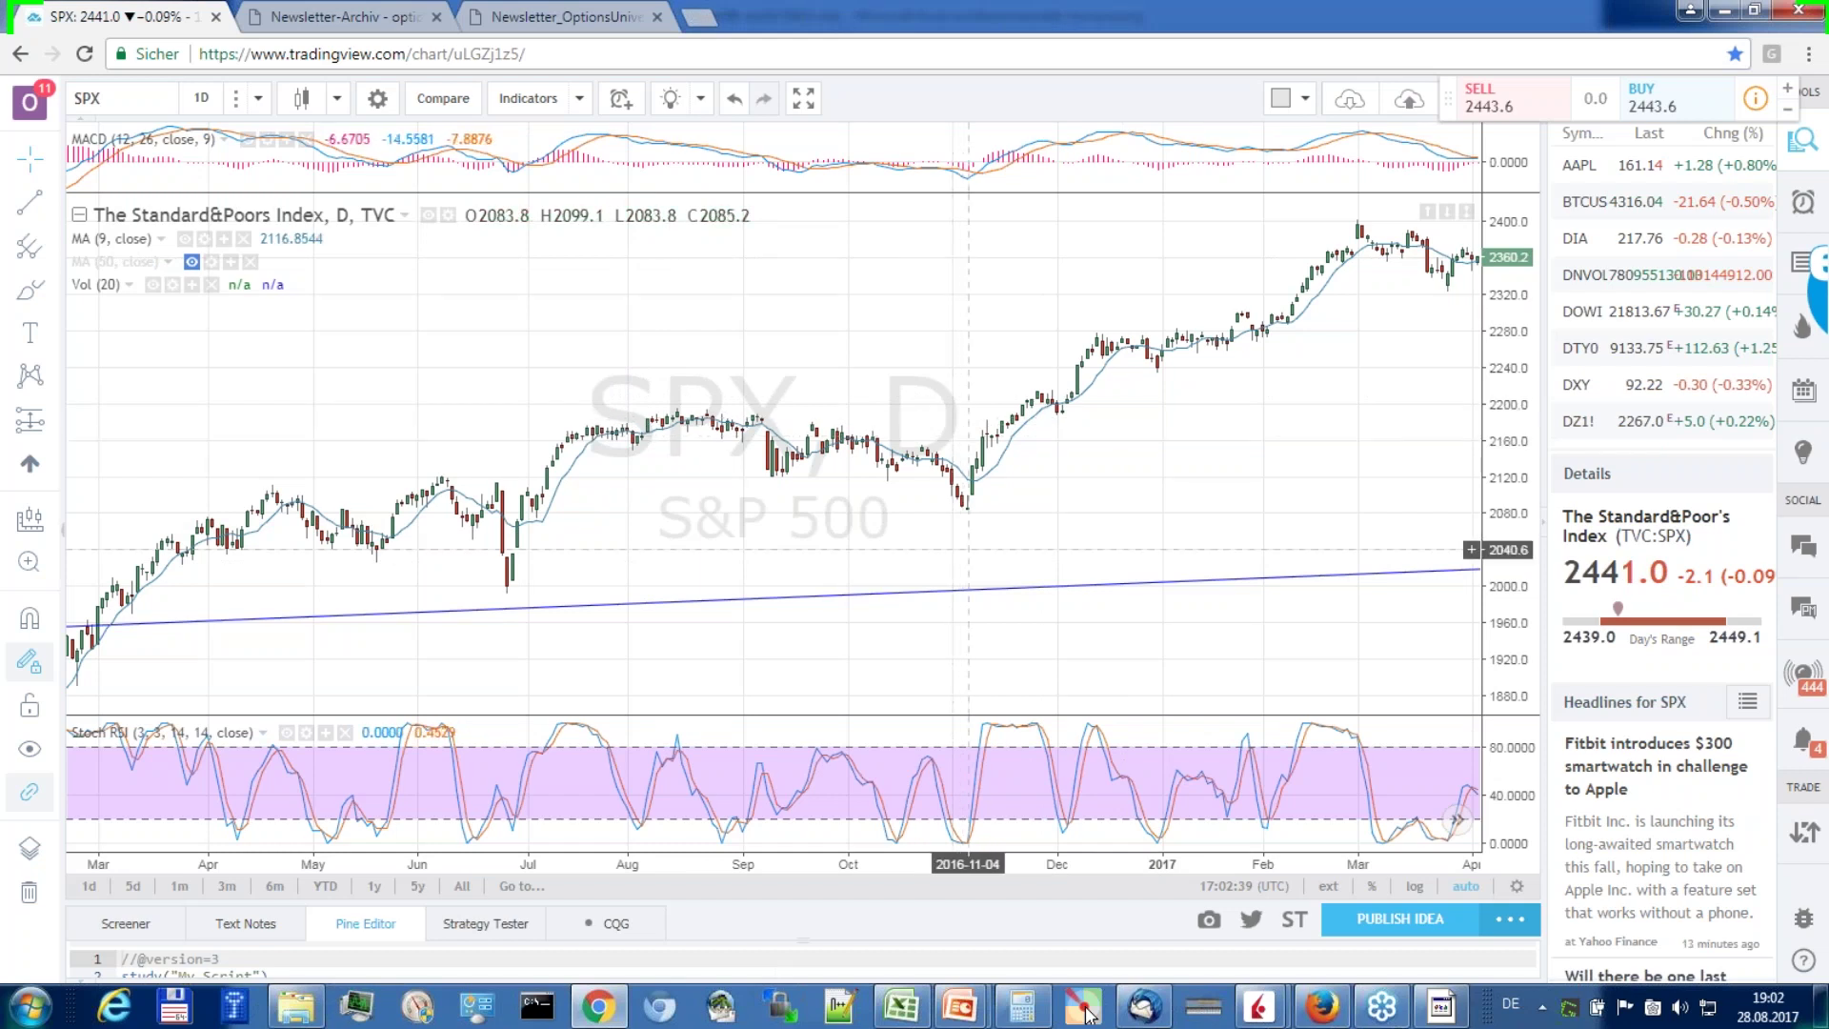
Step: Return to the Excel SPY-DS-Okt-Aug sheet and calculate 0.056*241 in the calculator, clearing it when done
left_click(902, 1017)
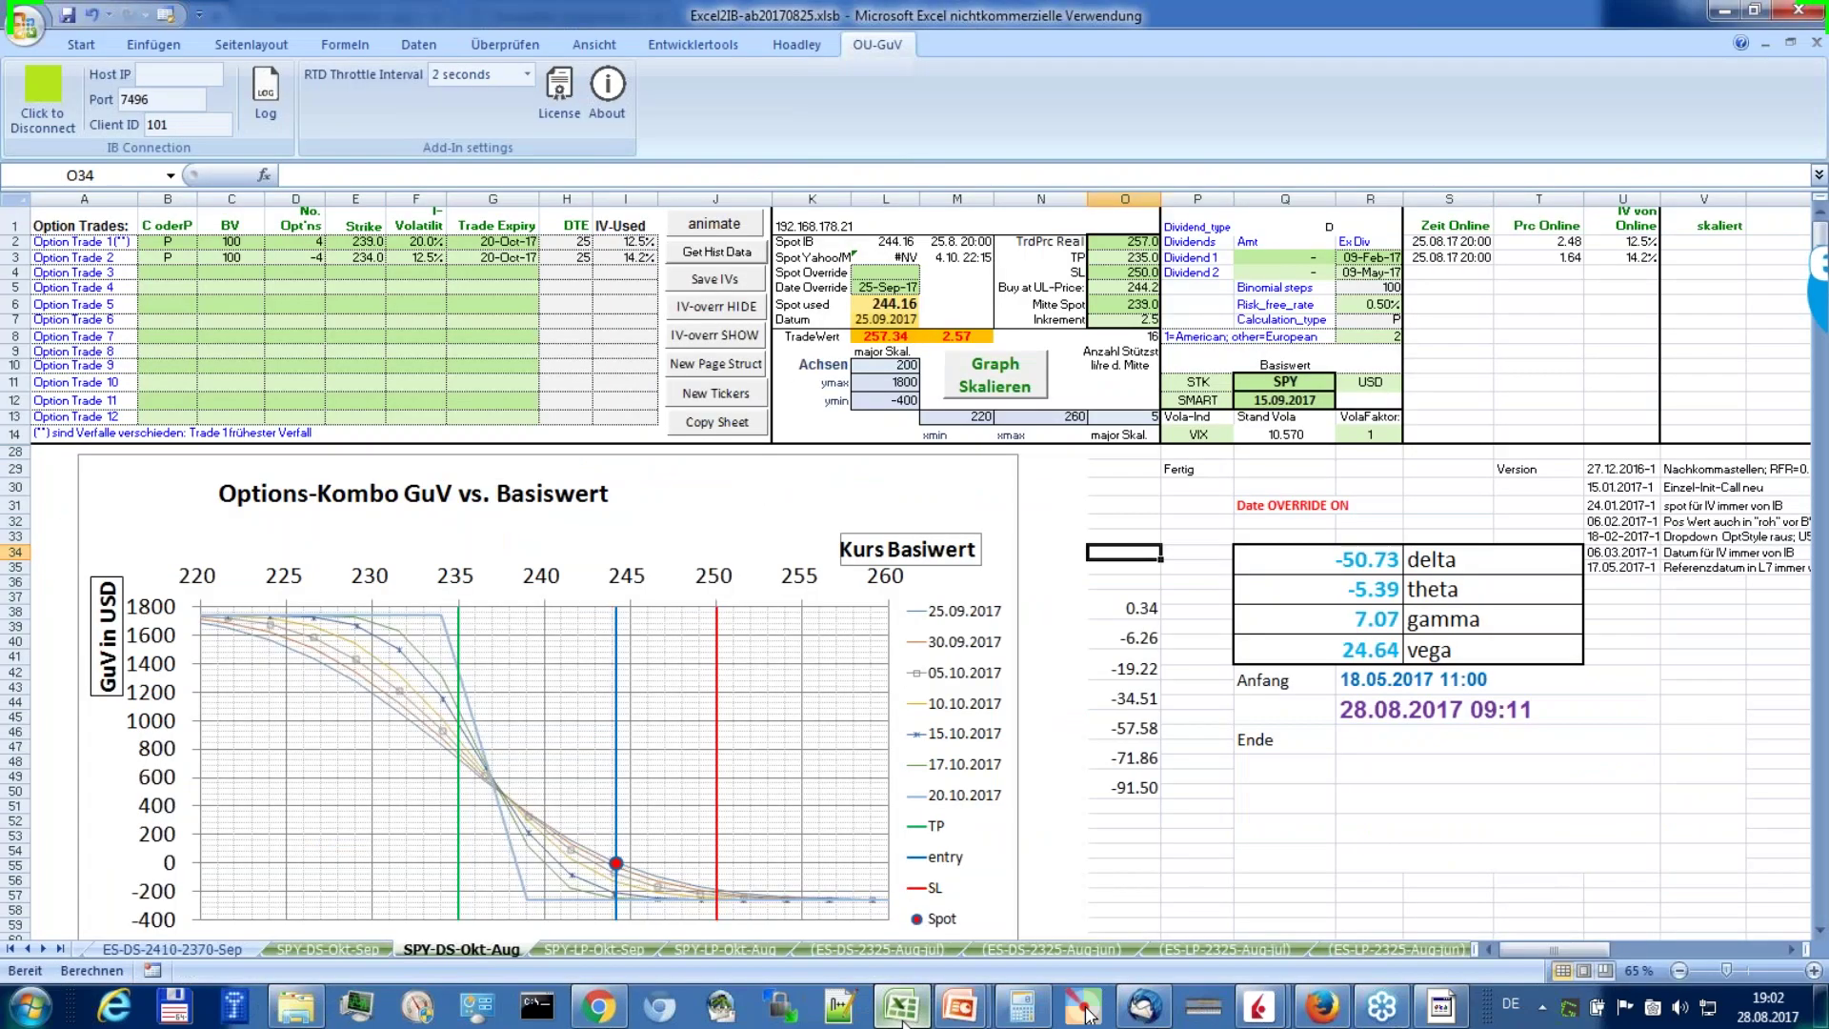
left_click(1025, 1012)
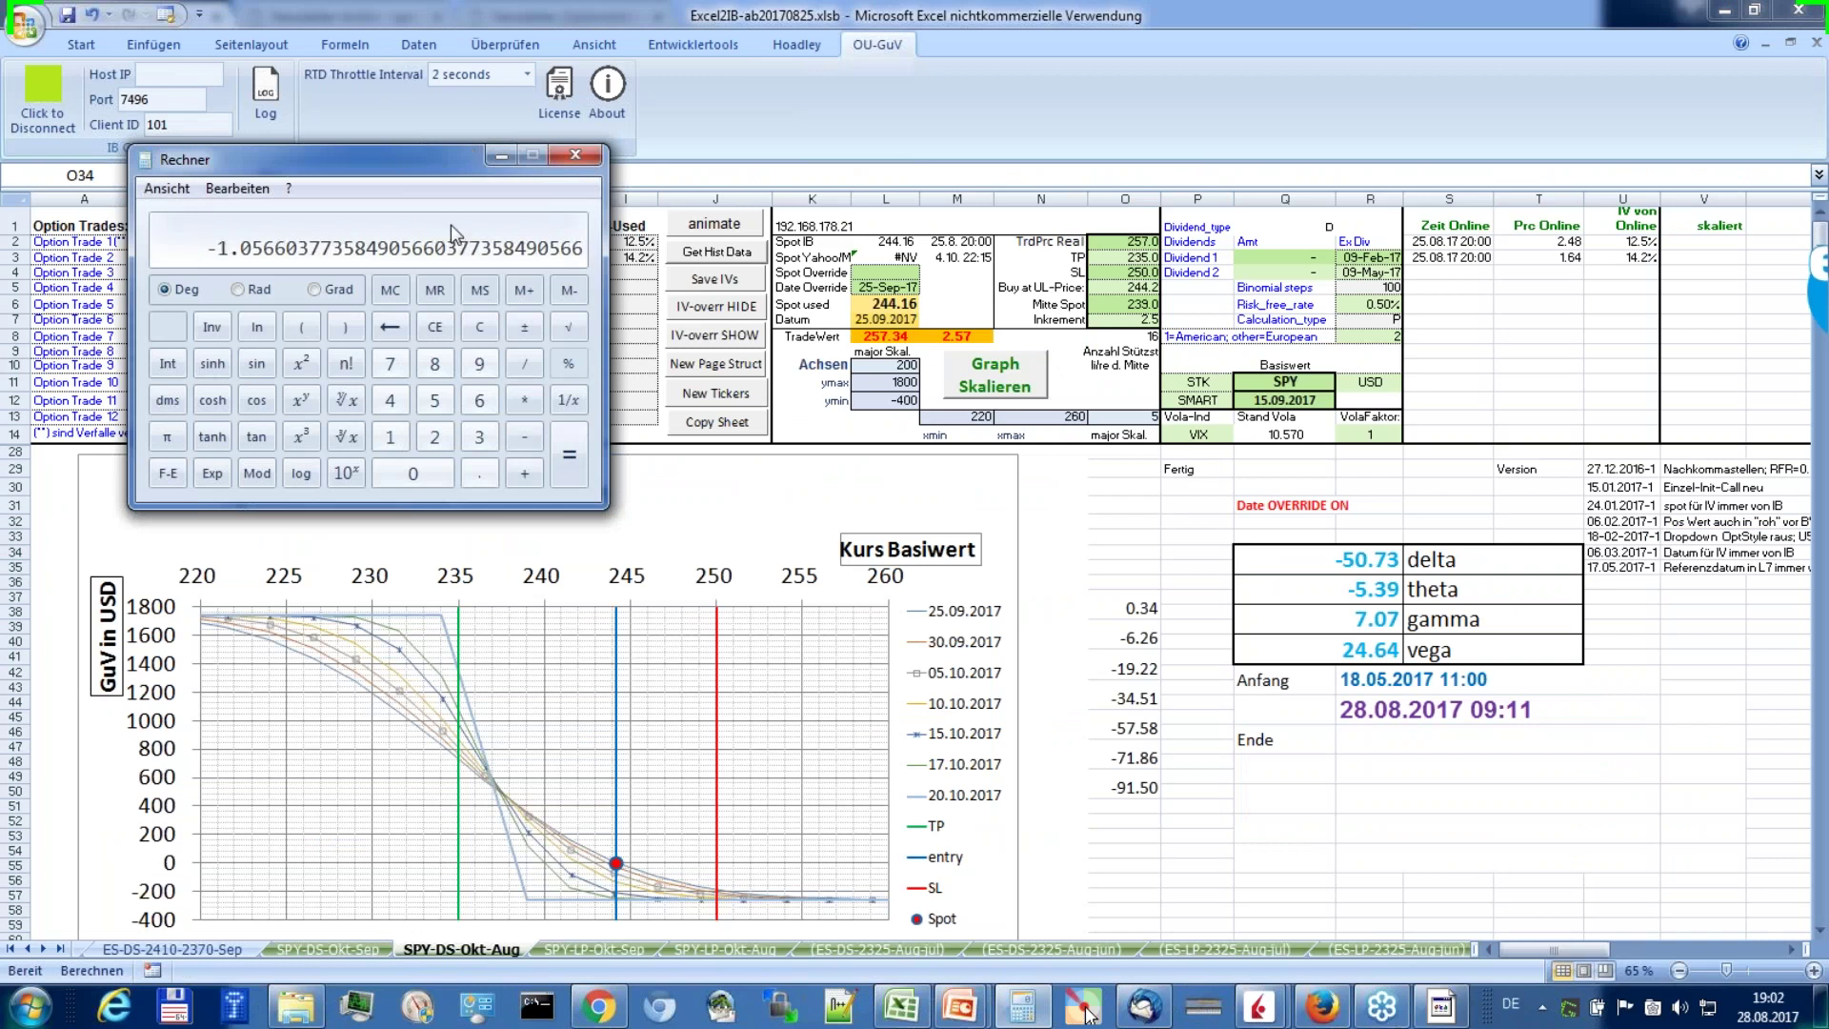
type("0.056*2")
type("41")
key("Return")
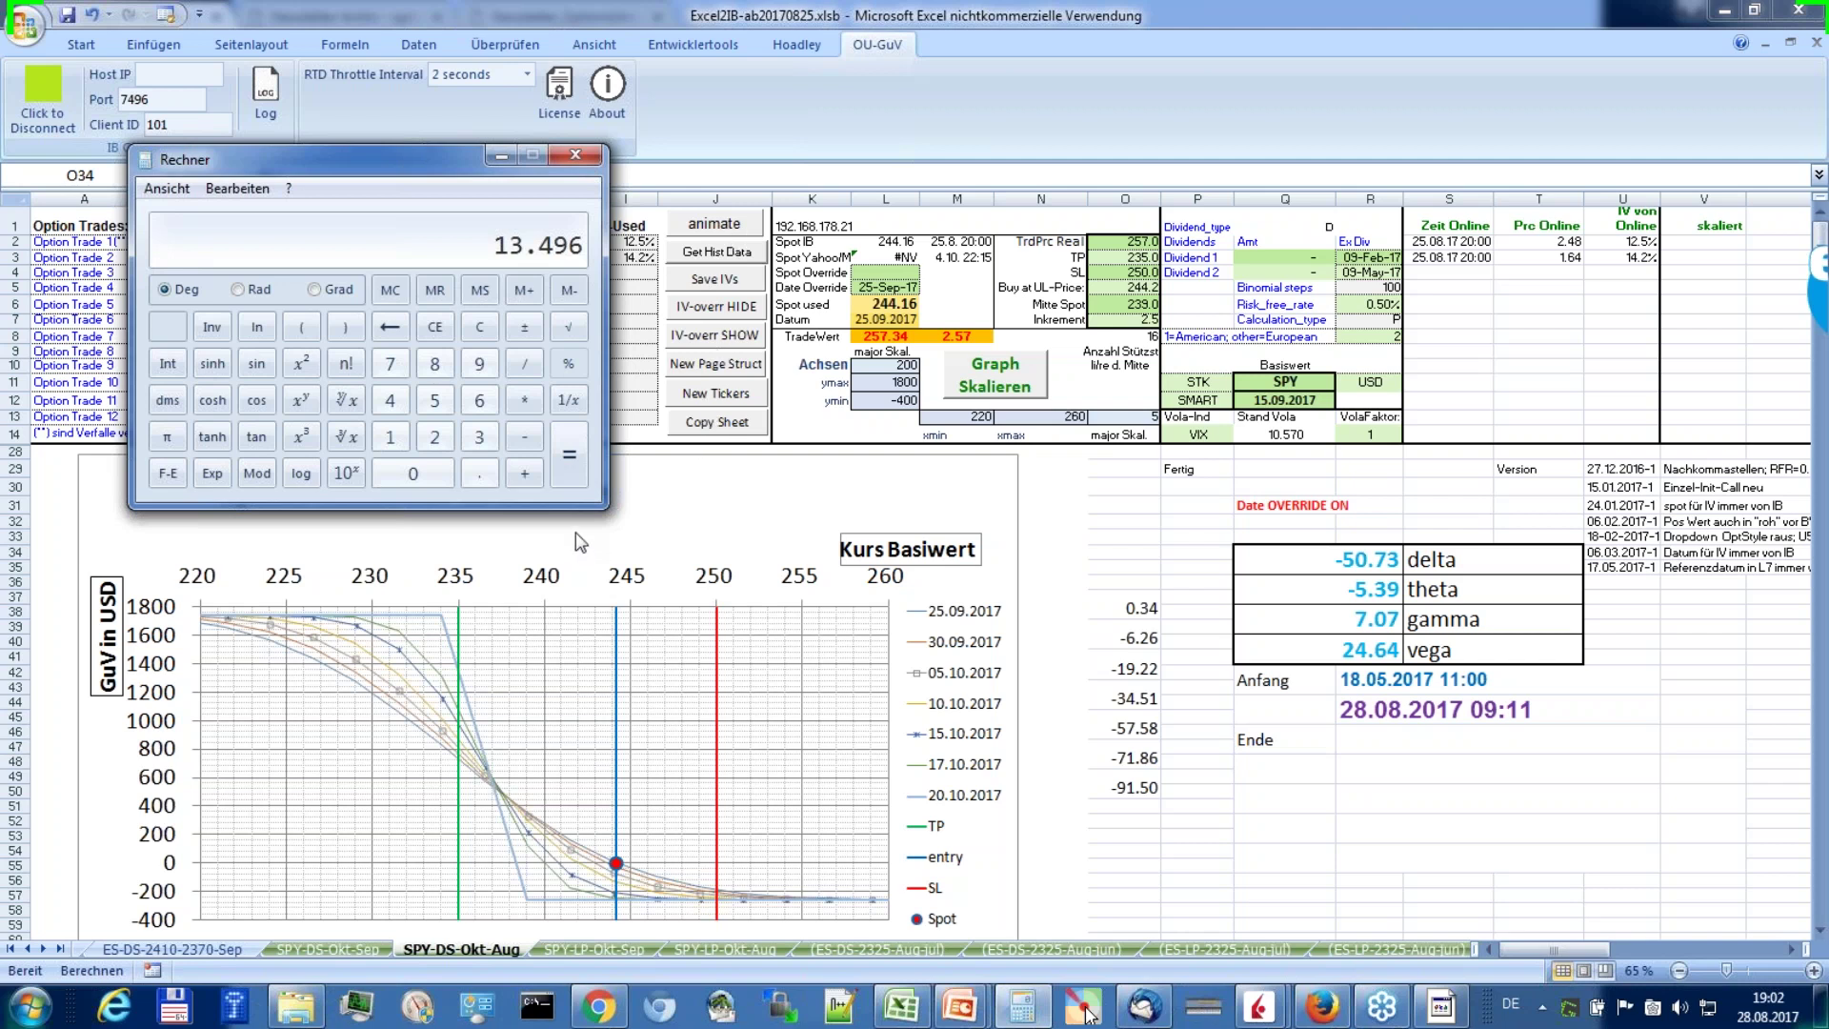
left_click(449, 484)
Step: Temporarily mark the price drop from about 244 to about 234 on the payoff chart with an arrow and minimize the calculator
left_click_drag(614, 626, 428, 642)
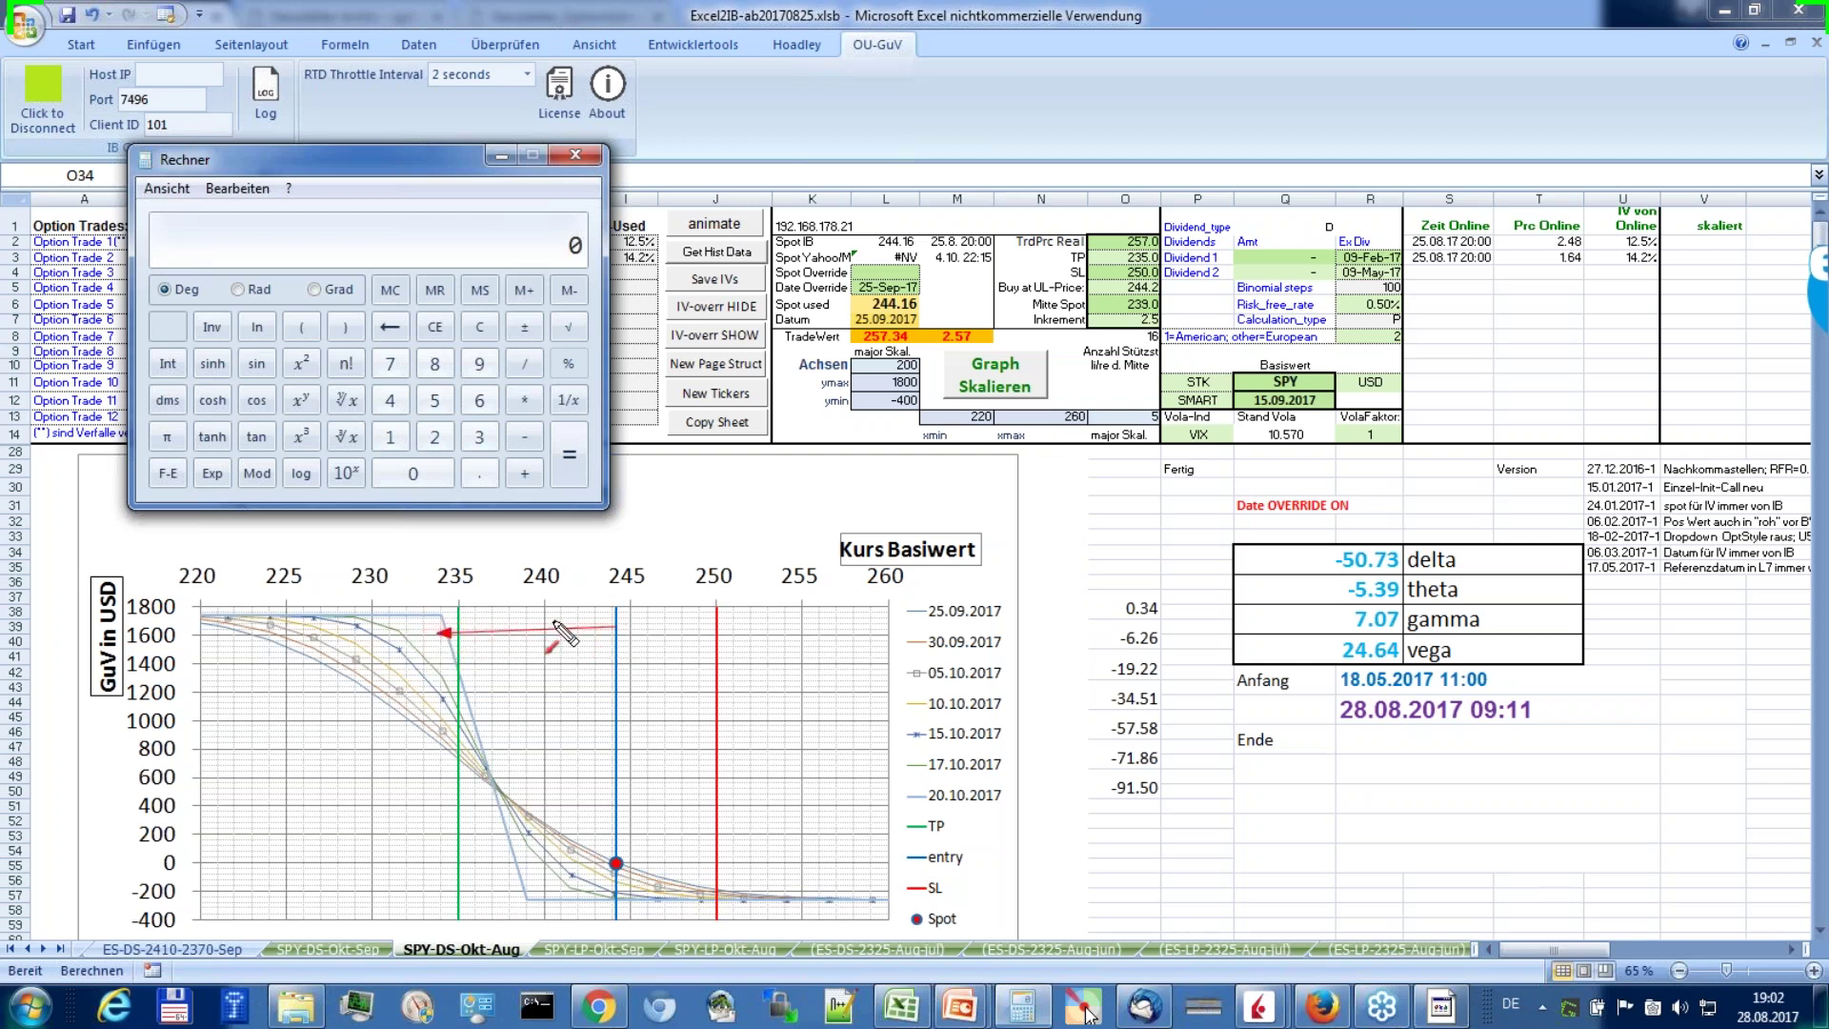
left_click(1085, 1010)
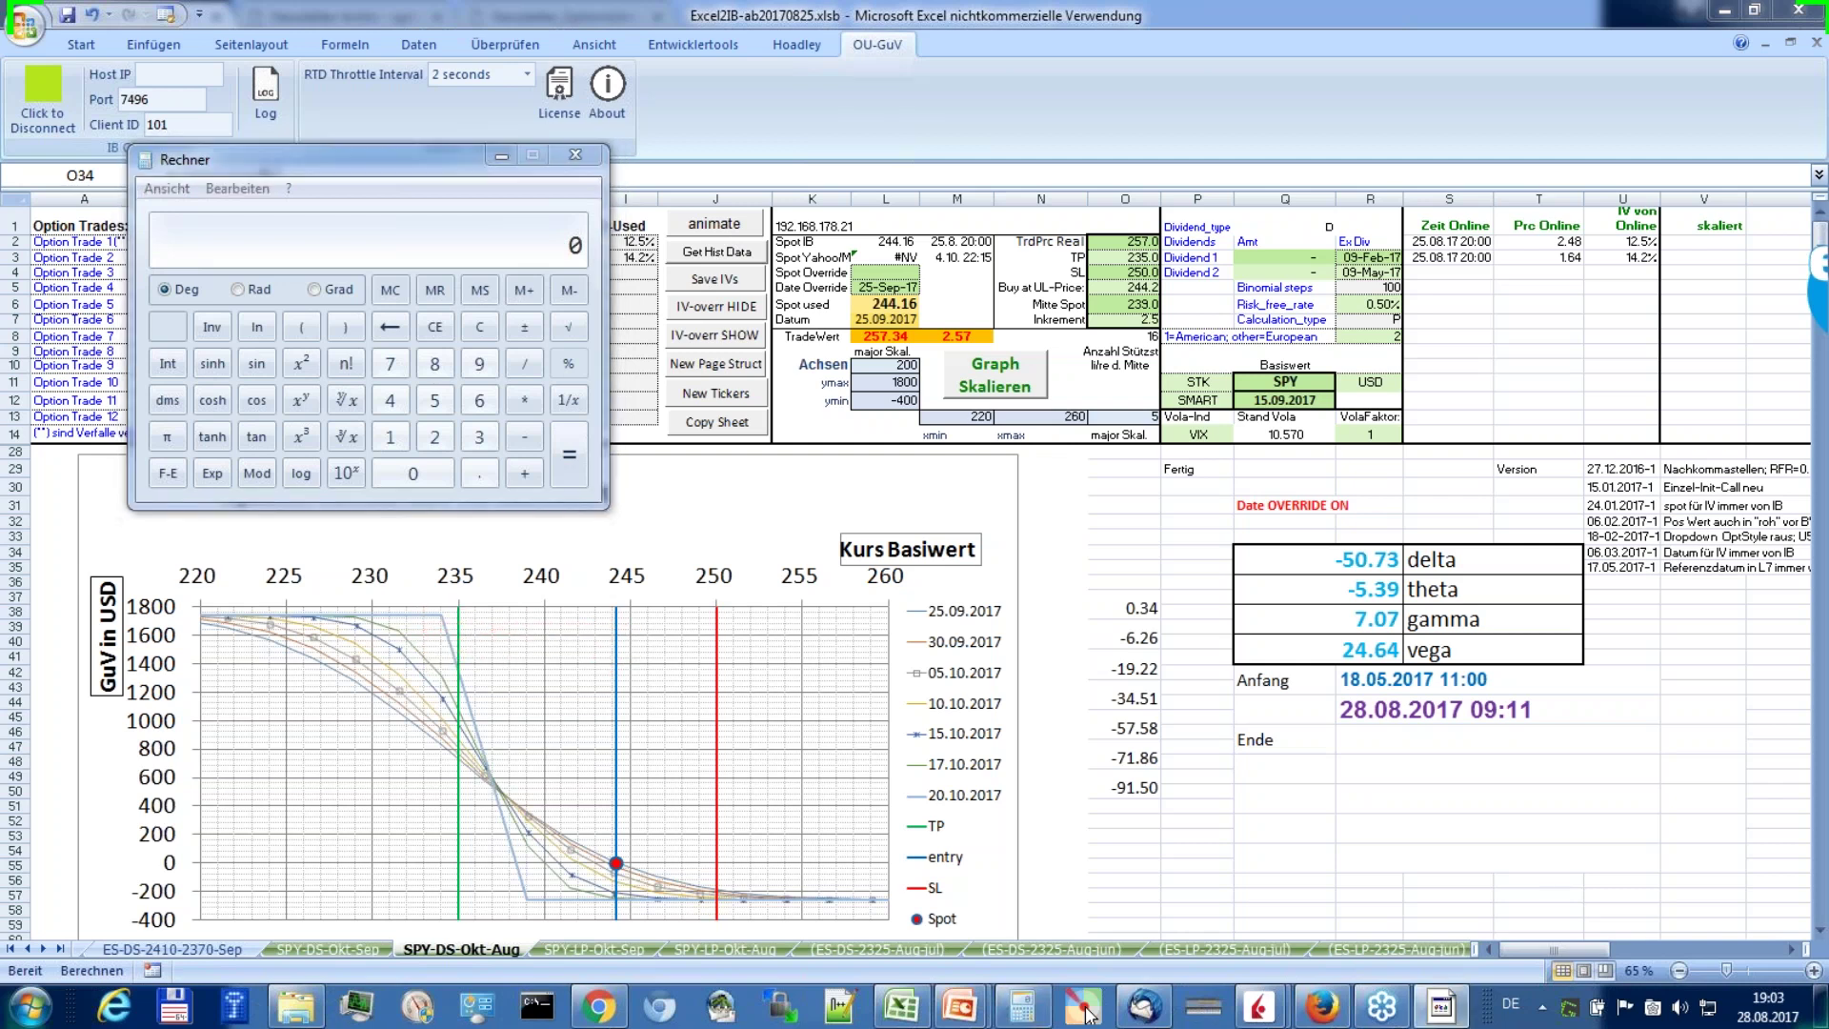
left_click(500, 159)
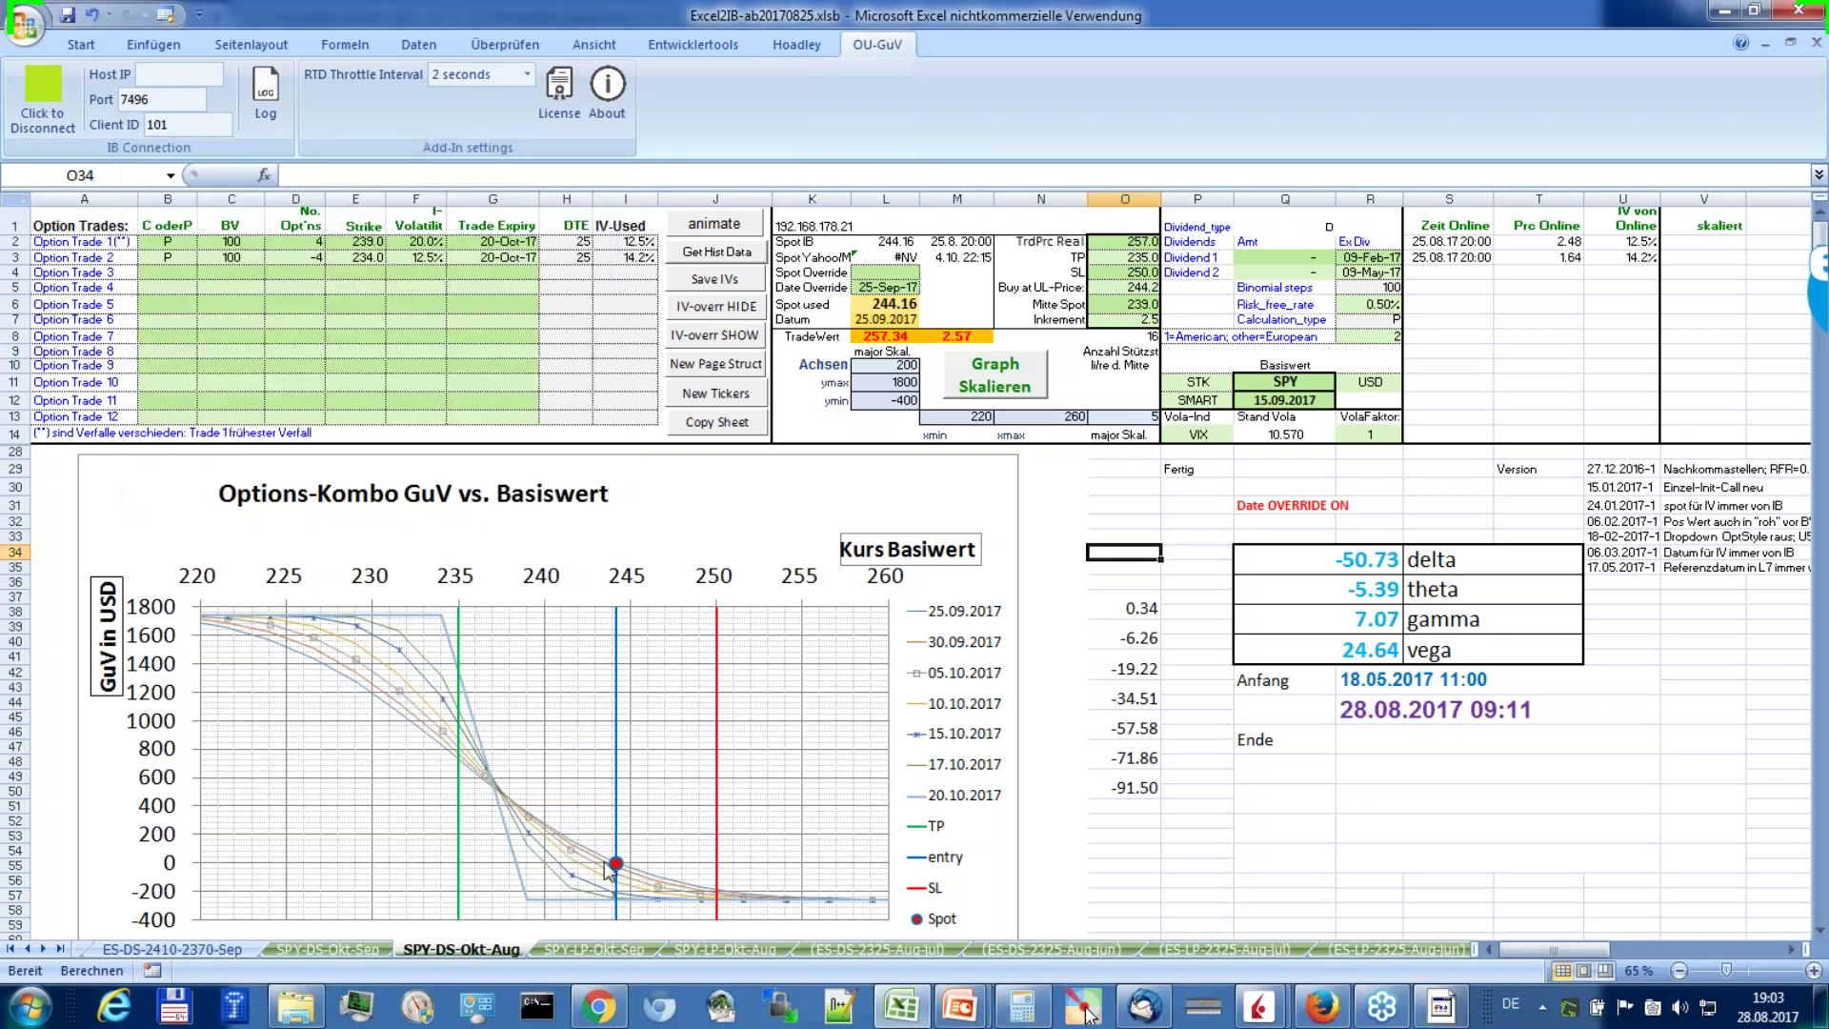
Step: Temporarily mark the payoff chart with one arrow down from the spot point and one rising along the curves towards lower prices
key("ctrl+2")
left_click_drag(616, 867, 610, 898)
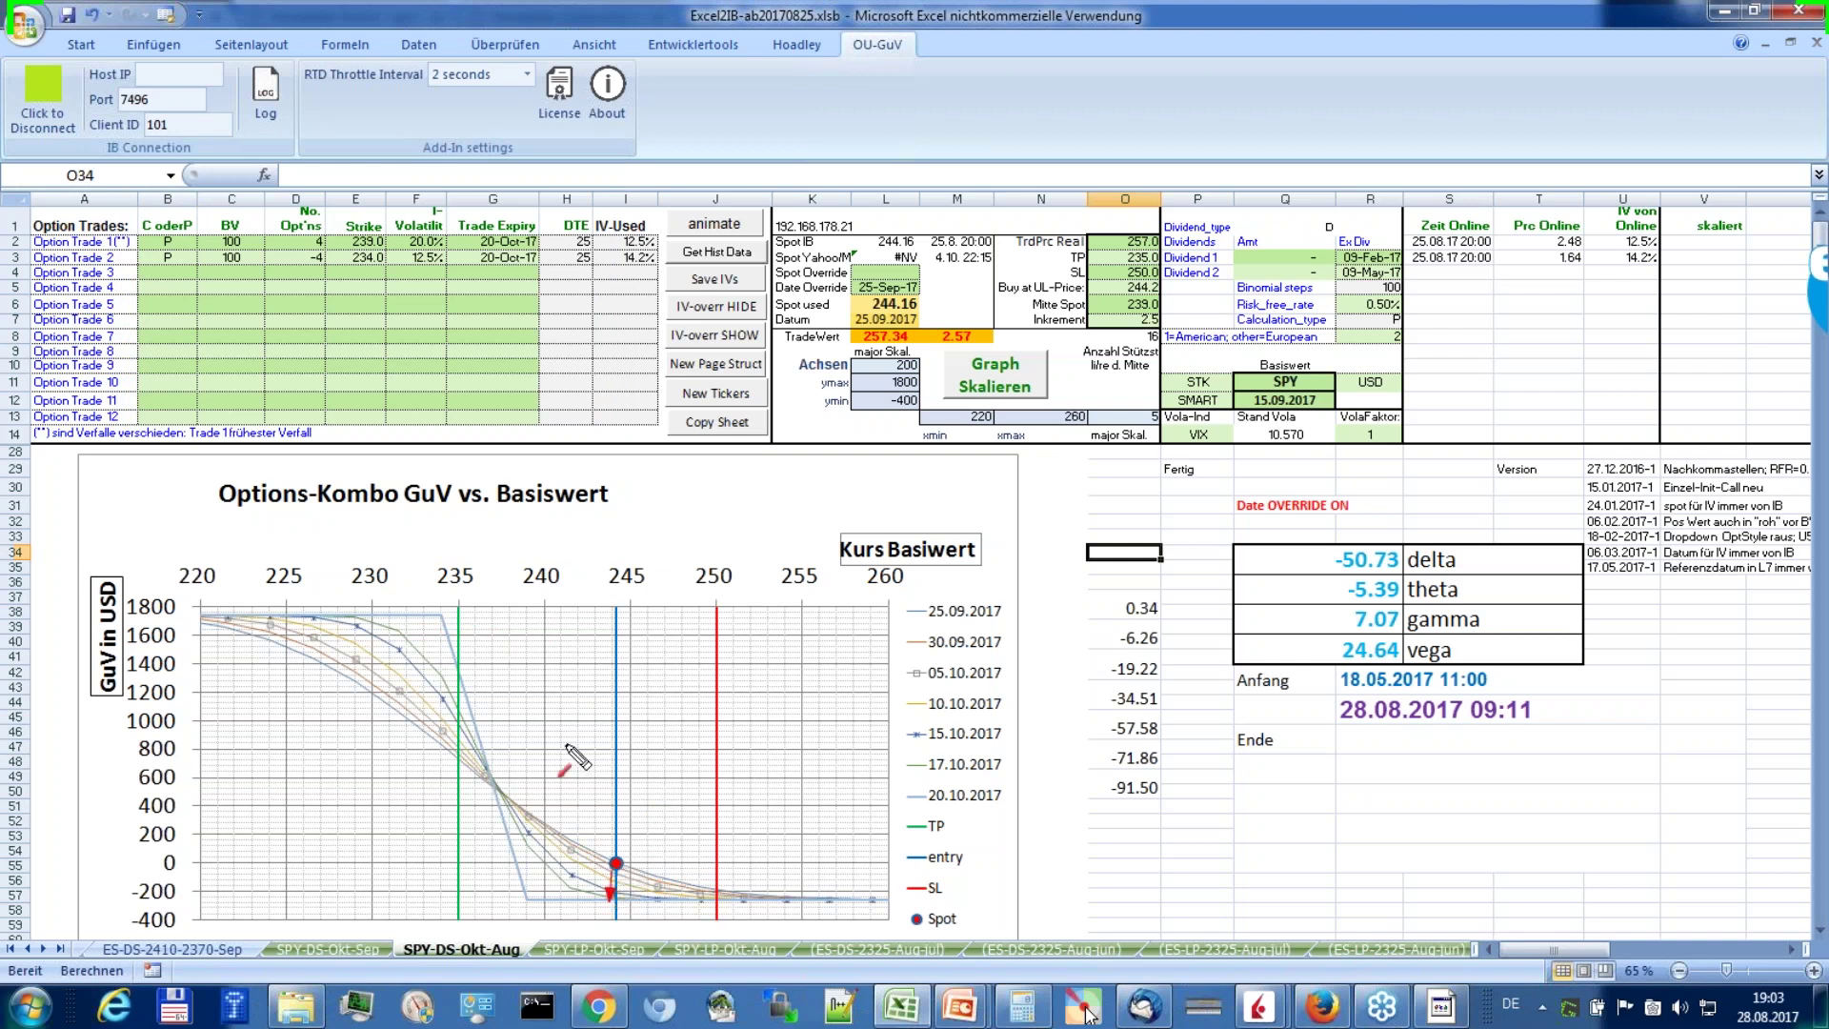
left_click_drag(602, 846, 479, 729)
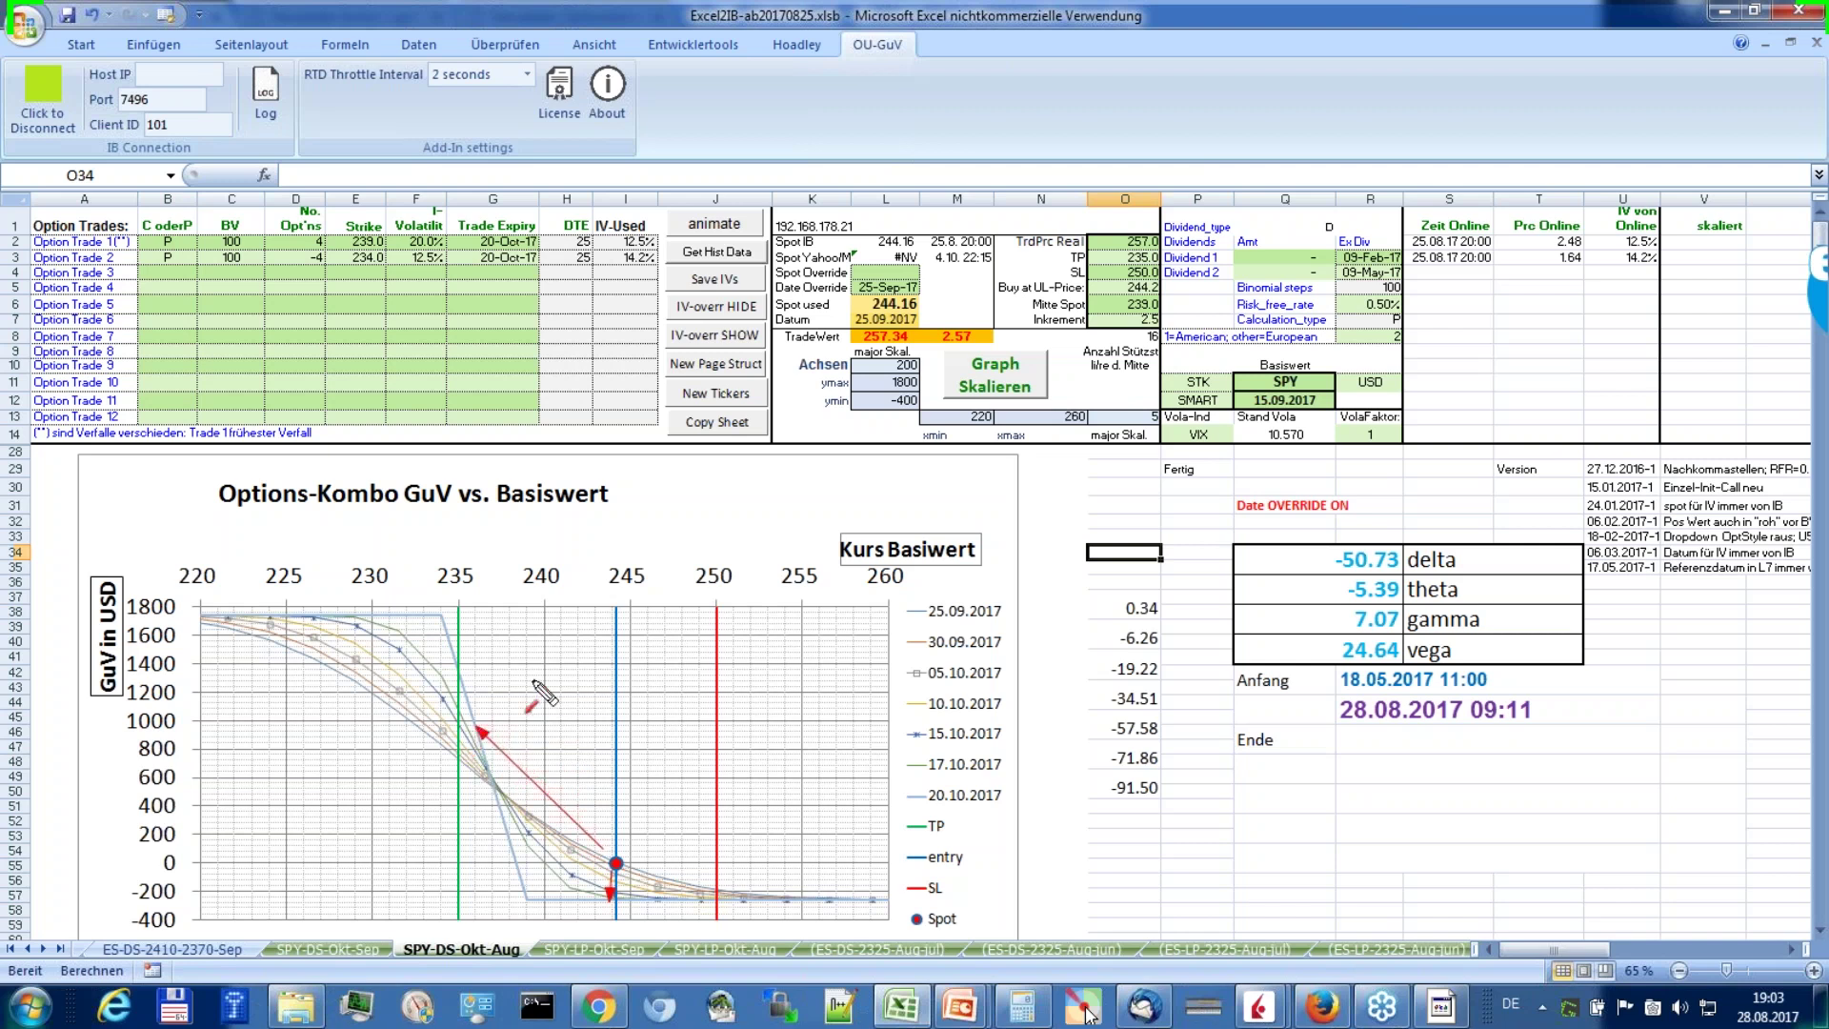
key("Escape")
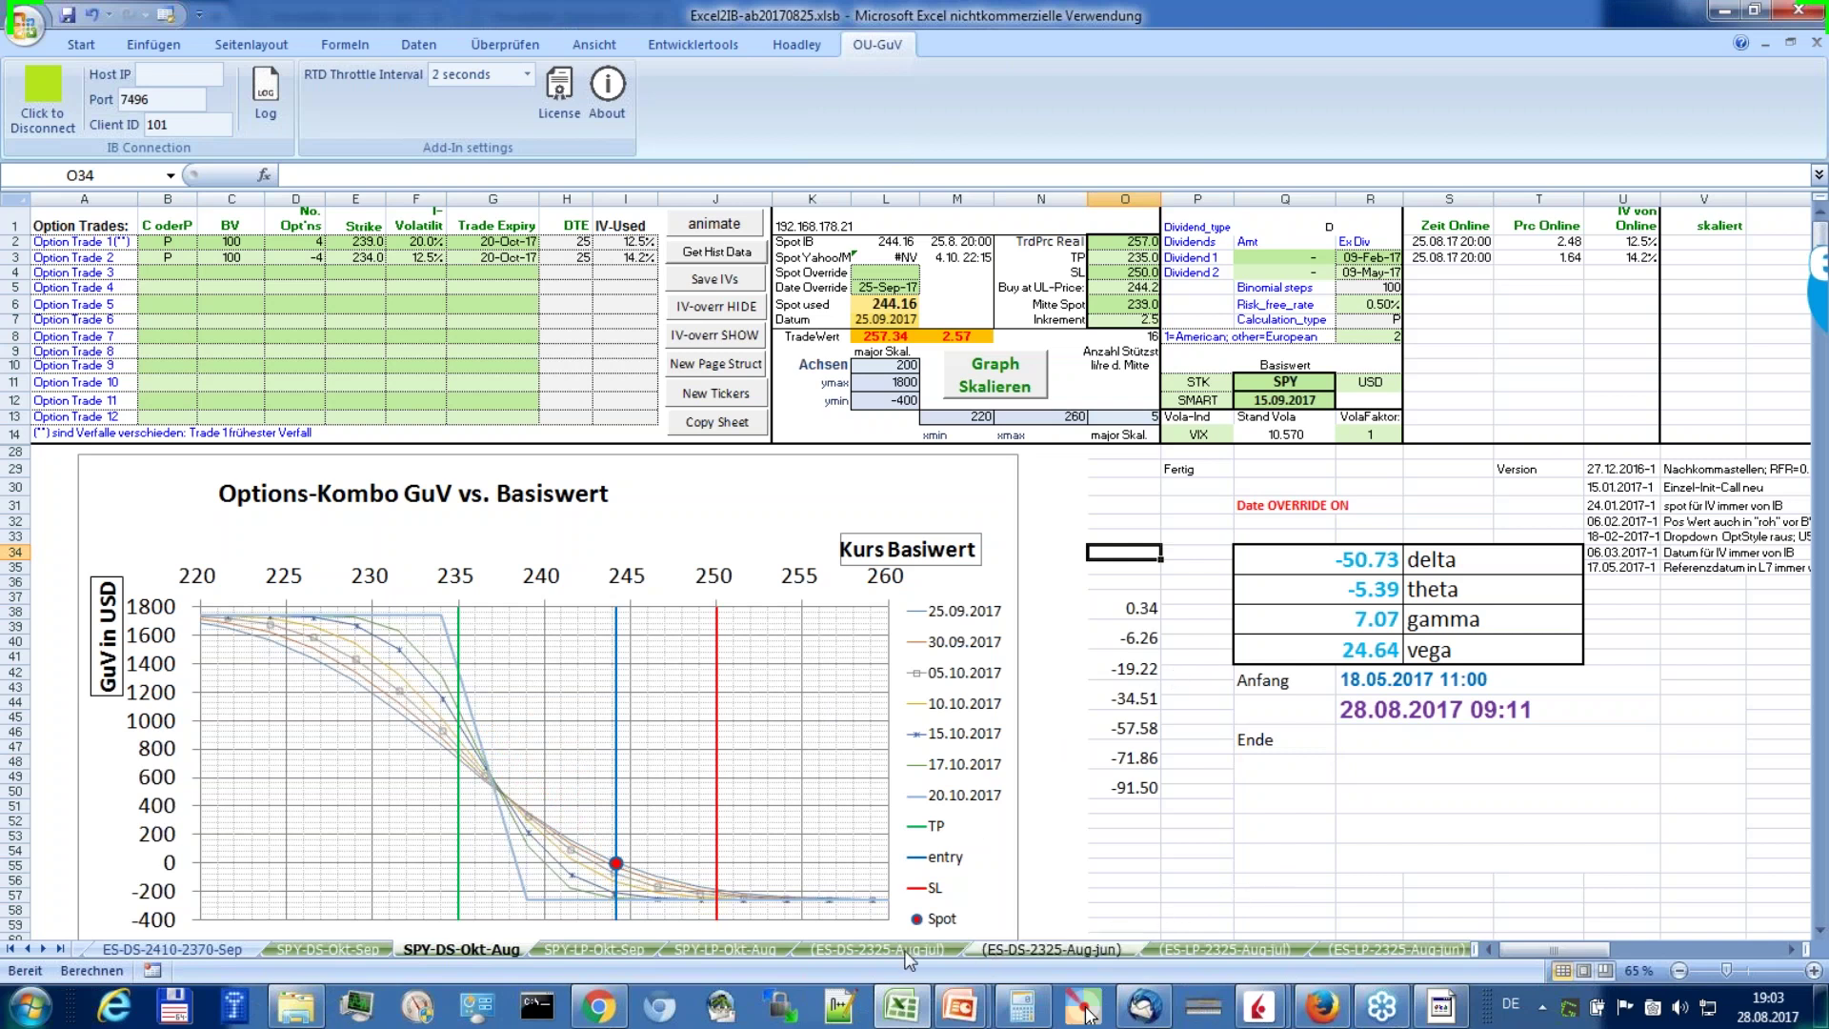
Step: Find the ES option sheets in the workbook and open ES-LP-2325-Aug-jul
left_click(58, 949)
left_click(34, 952)
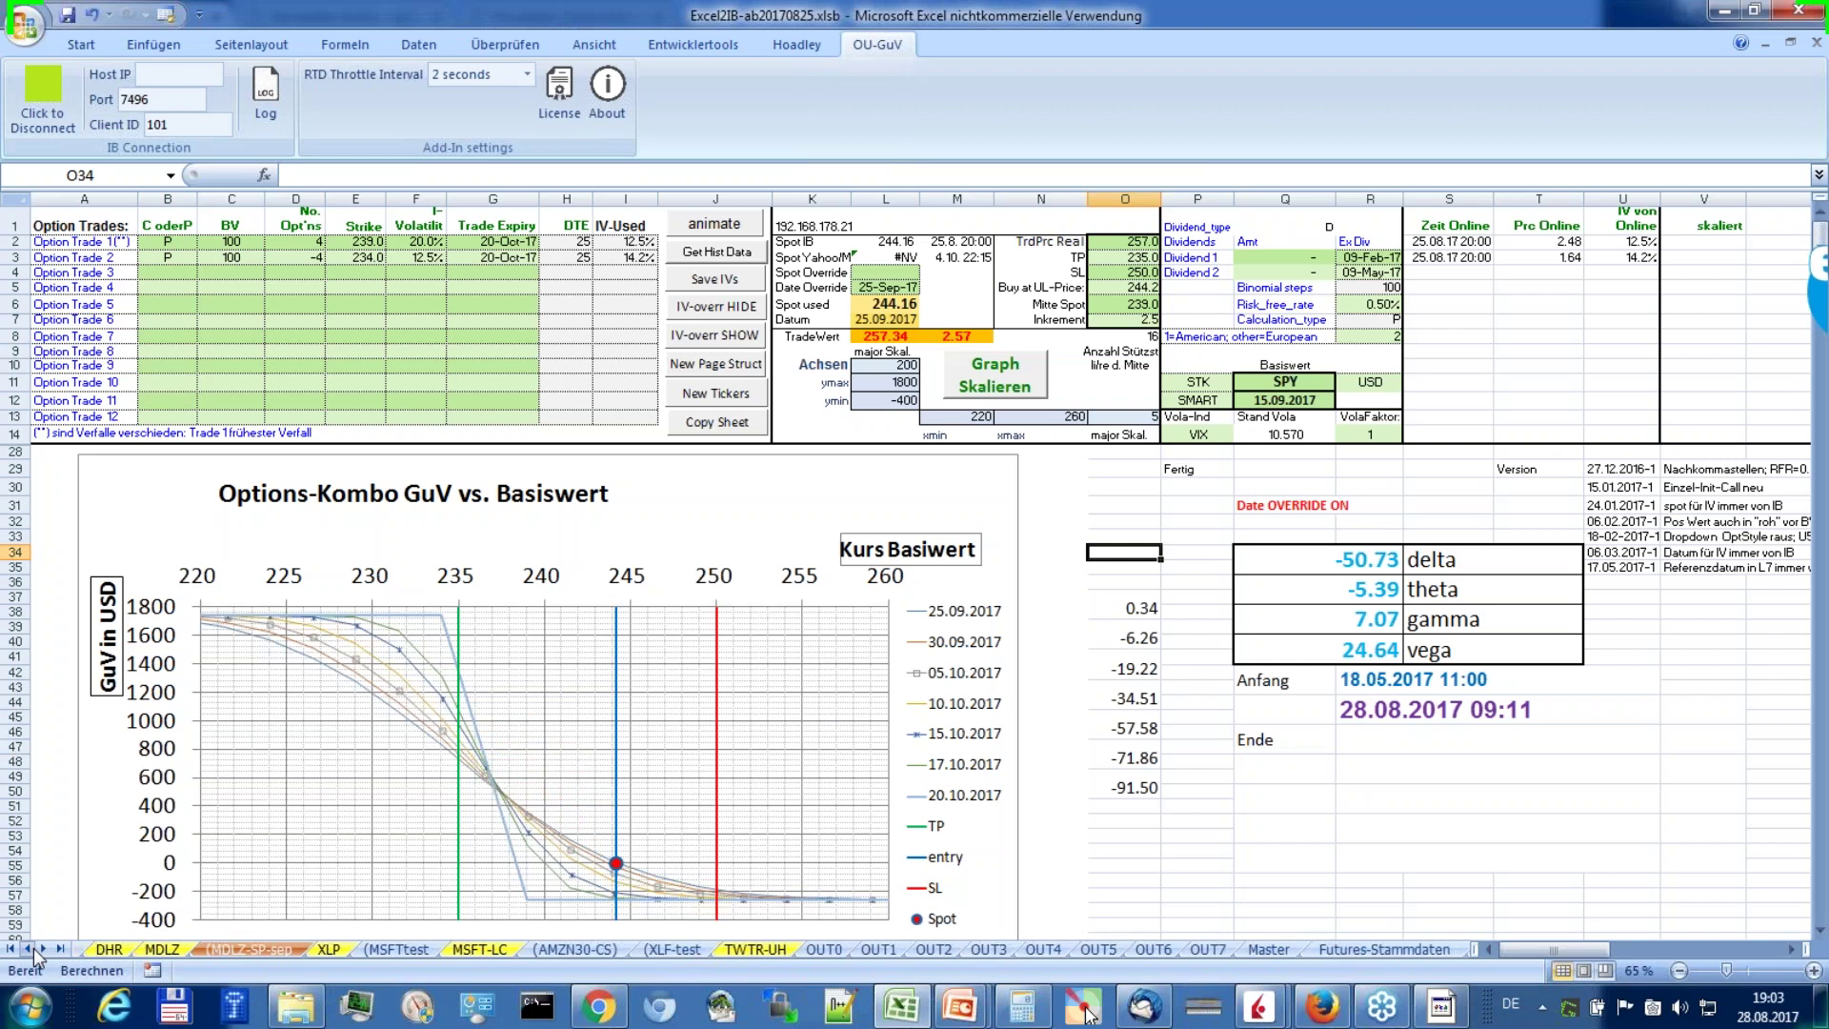
left_click(33, 953)
left_click(33, 952)
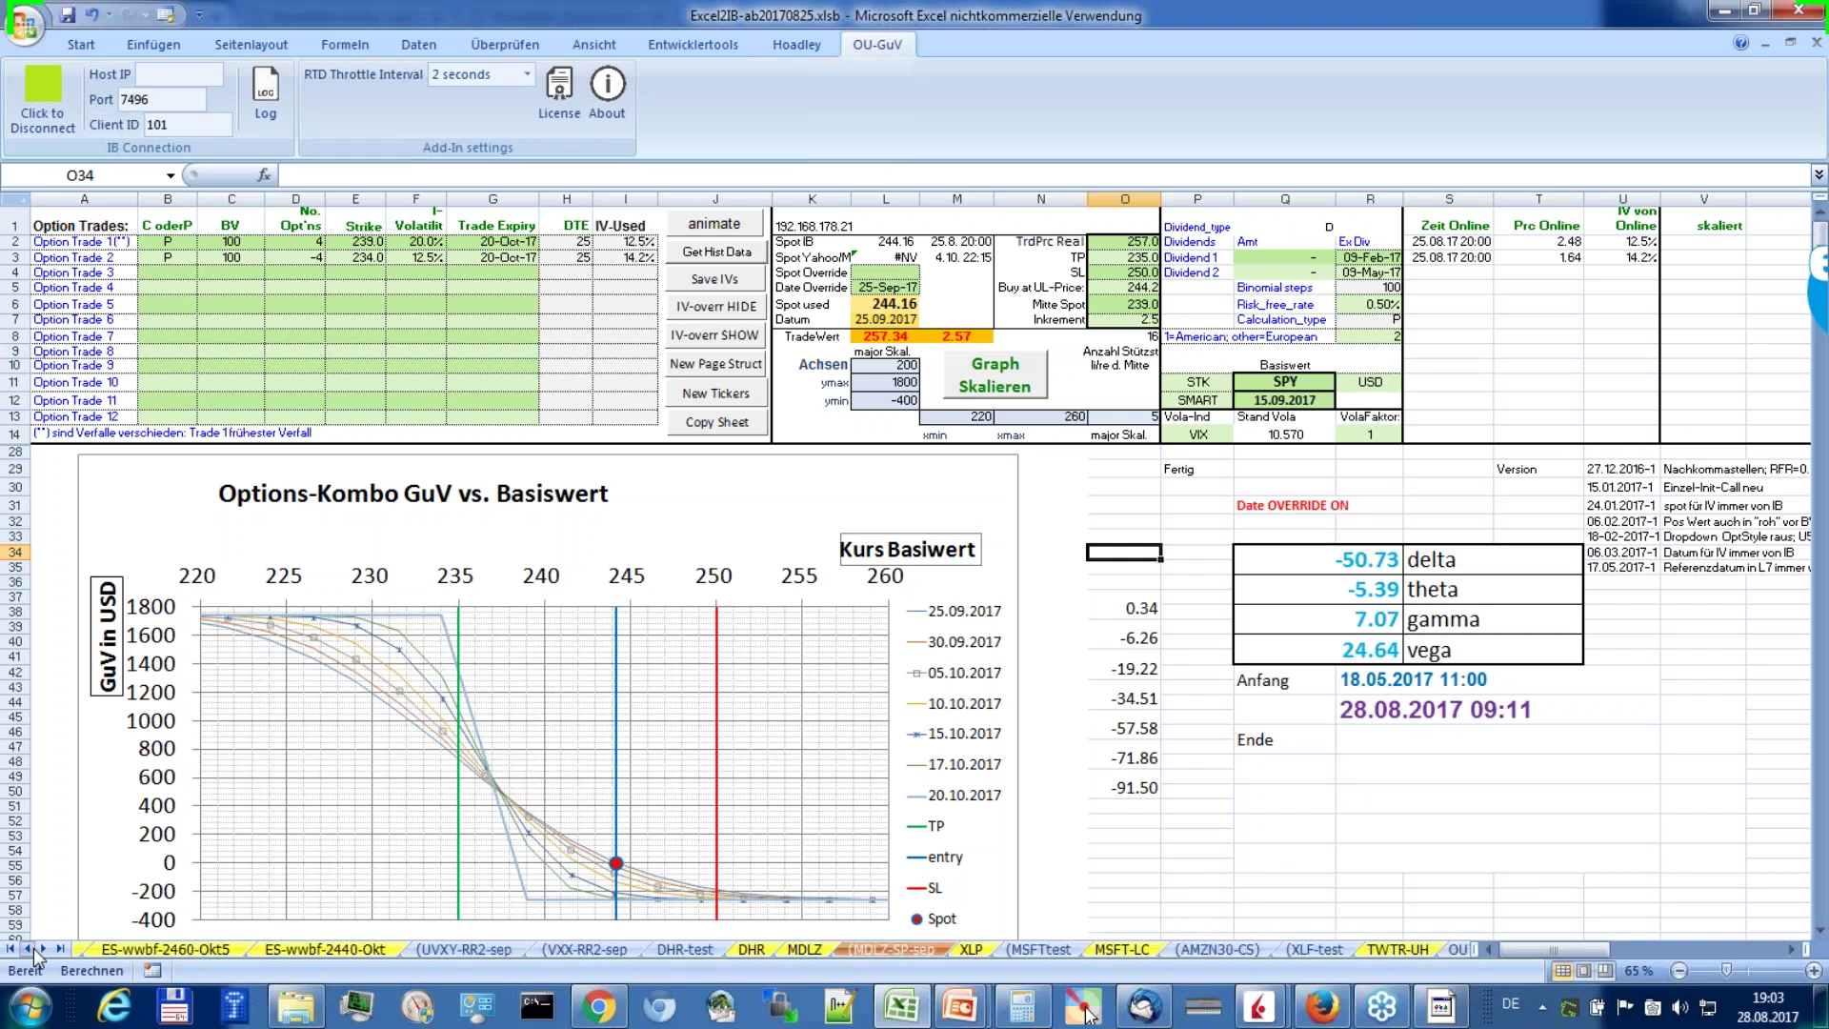
left_click(33, 952)
left_click(33, 952)
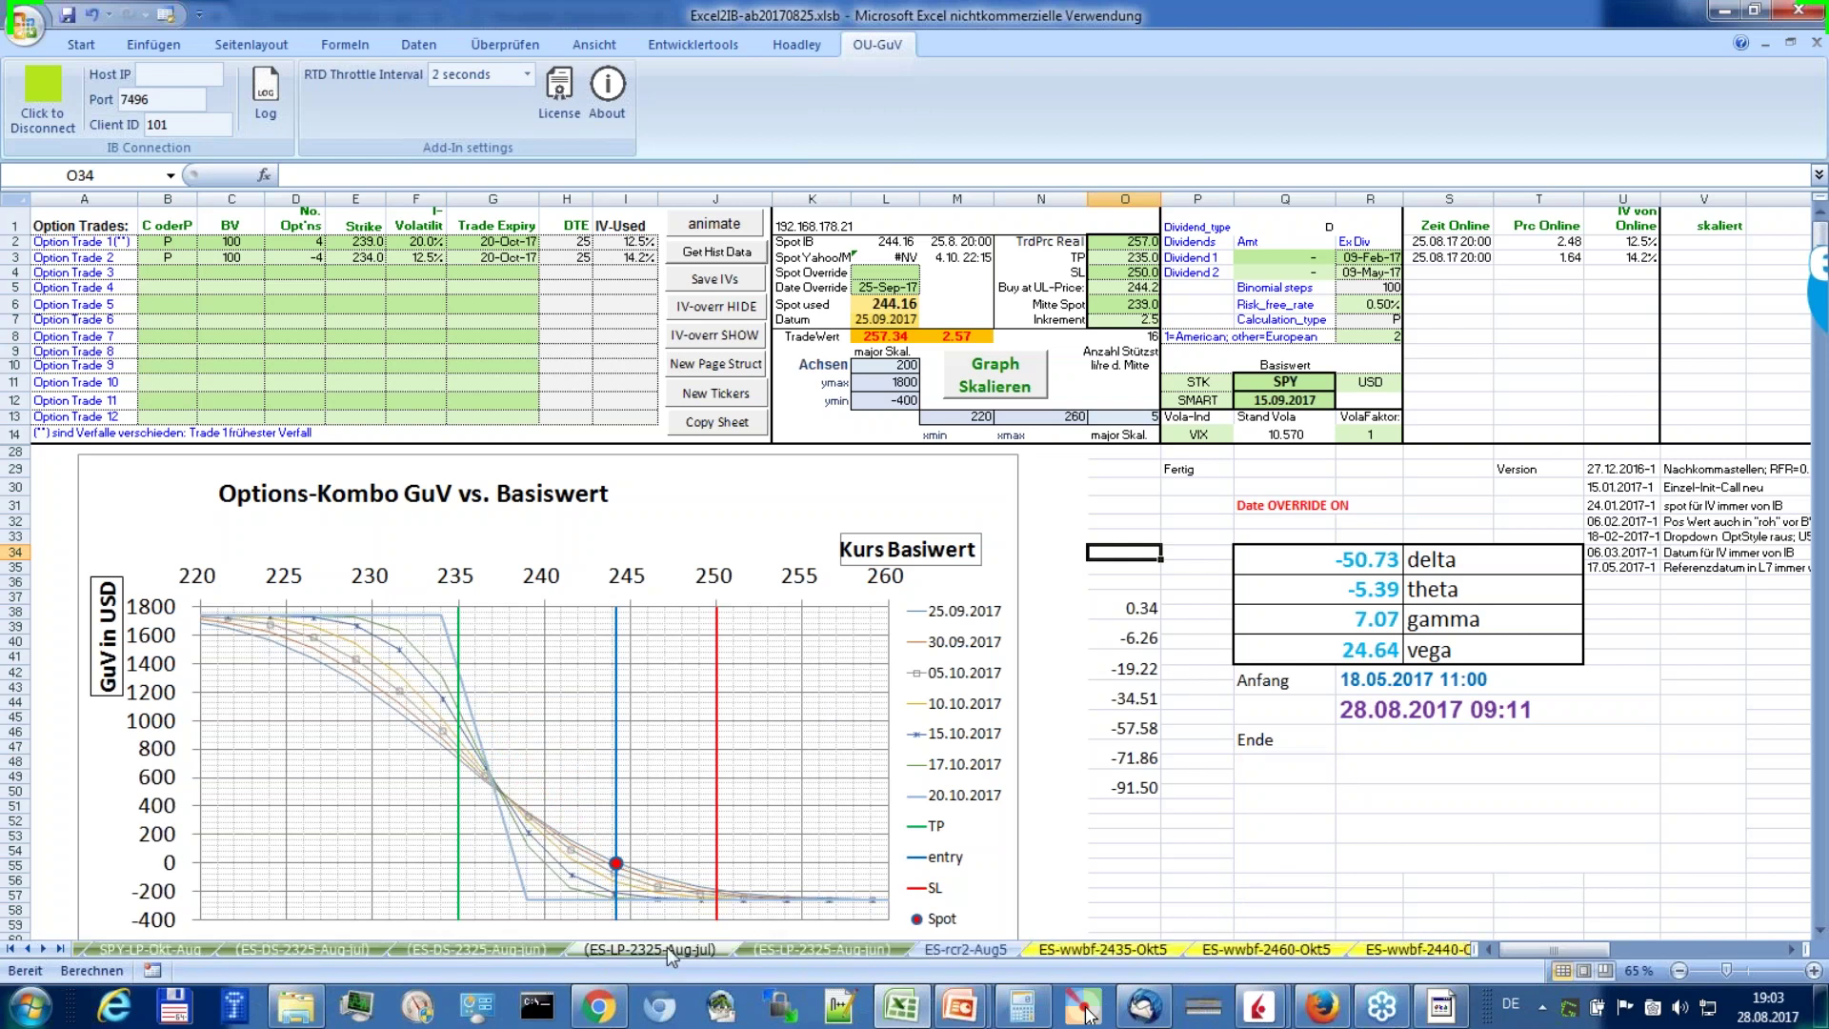
left_click(658, 949)
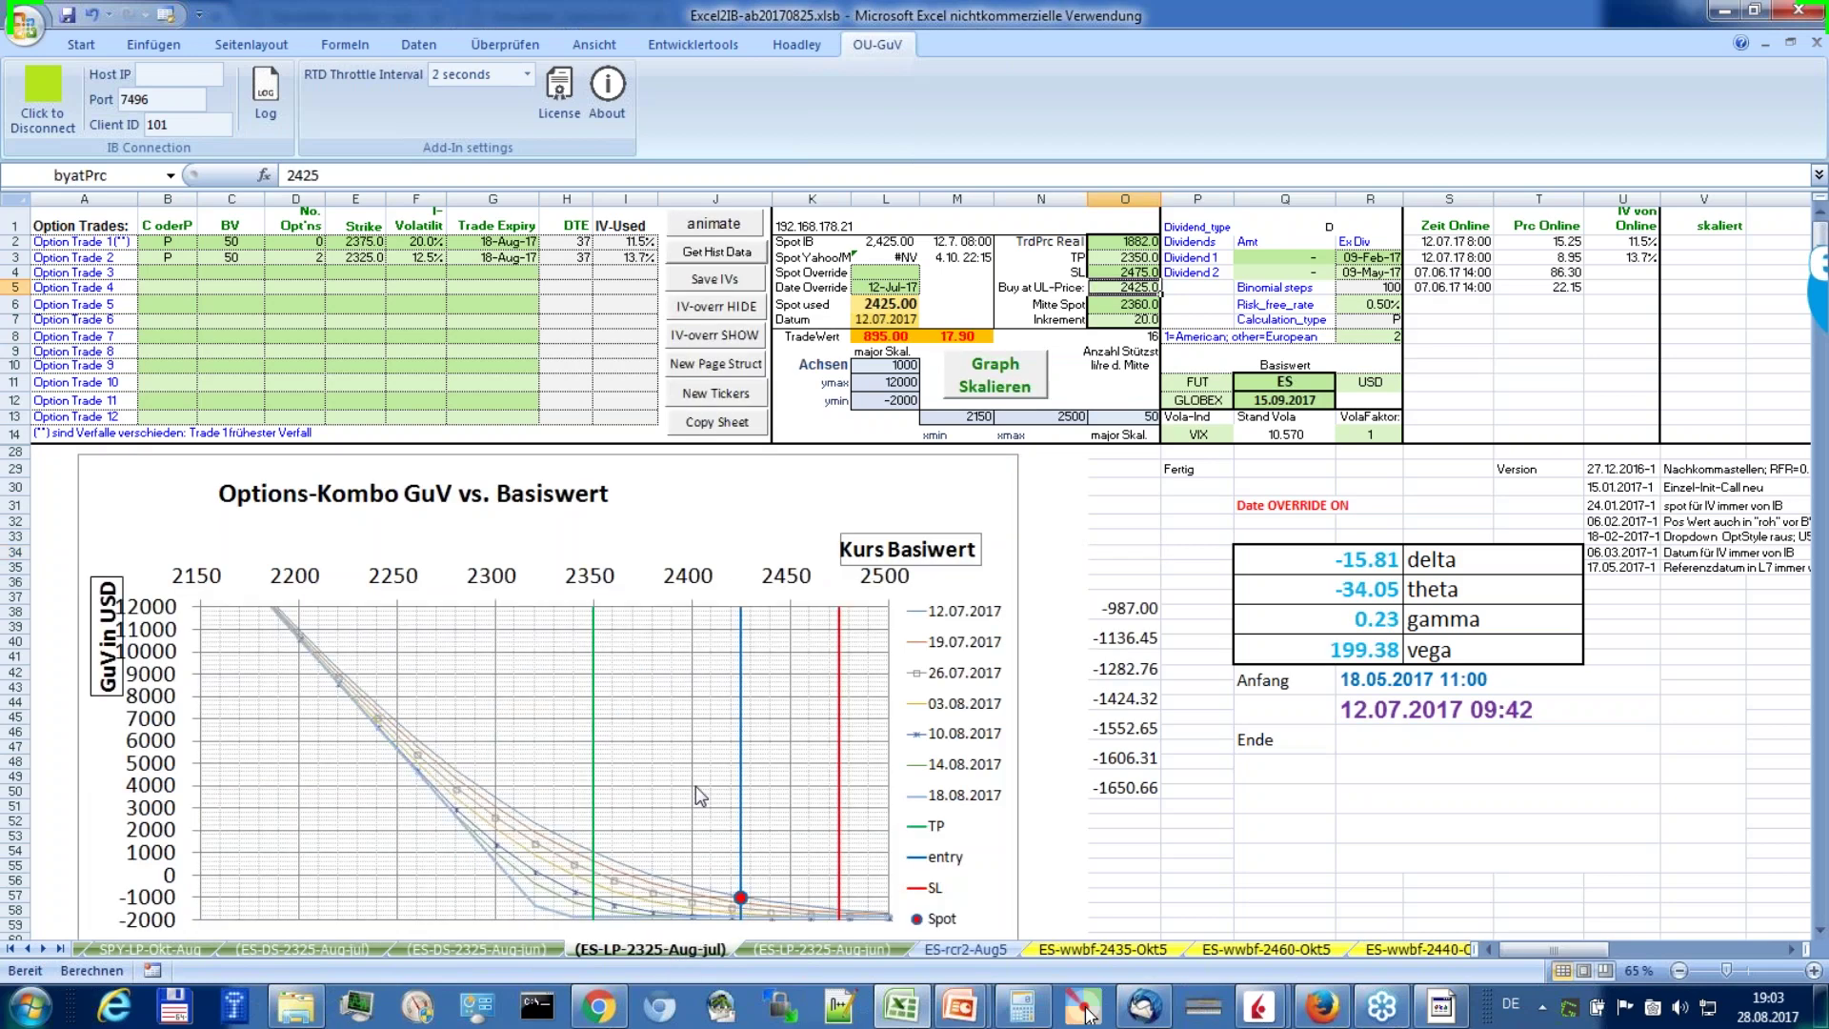
Step: Compare the payoff charts and Greeks of the June and July versions of the ES-LP-2325-Aug and ES-DS-2325-Aug sheets
scroll(752, 779, "down", 2)
left_click(822, 949)
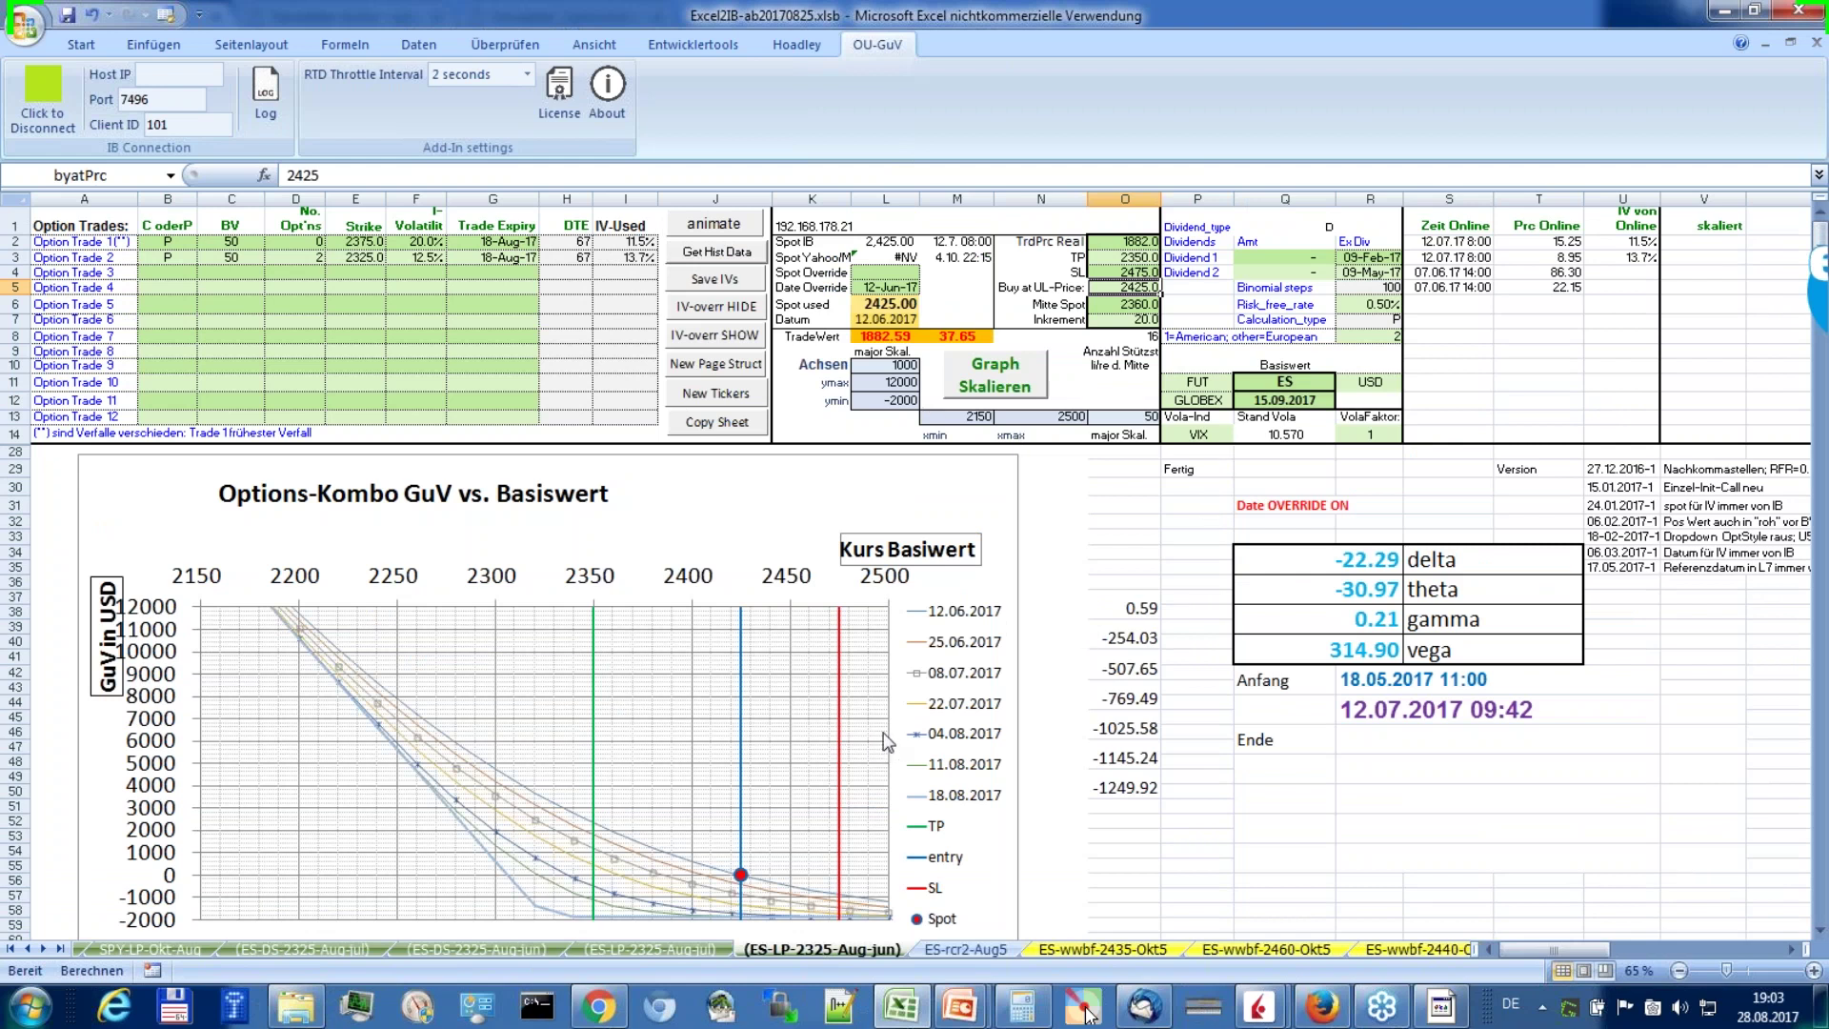
left_click(673, 955)
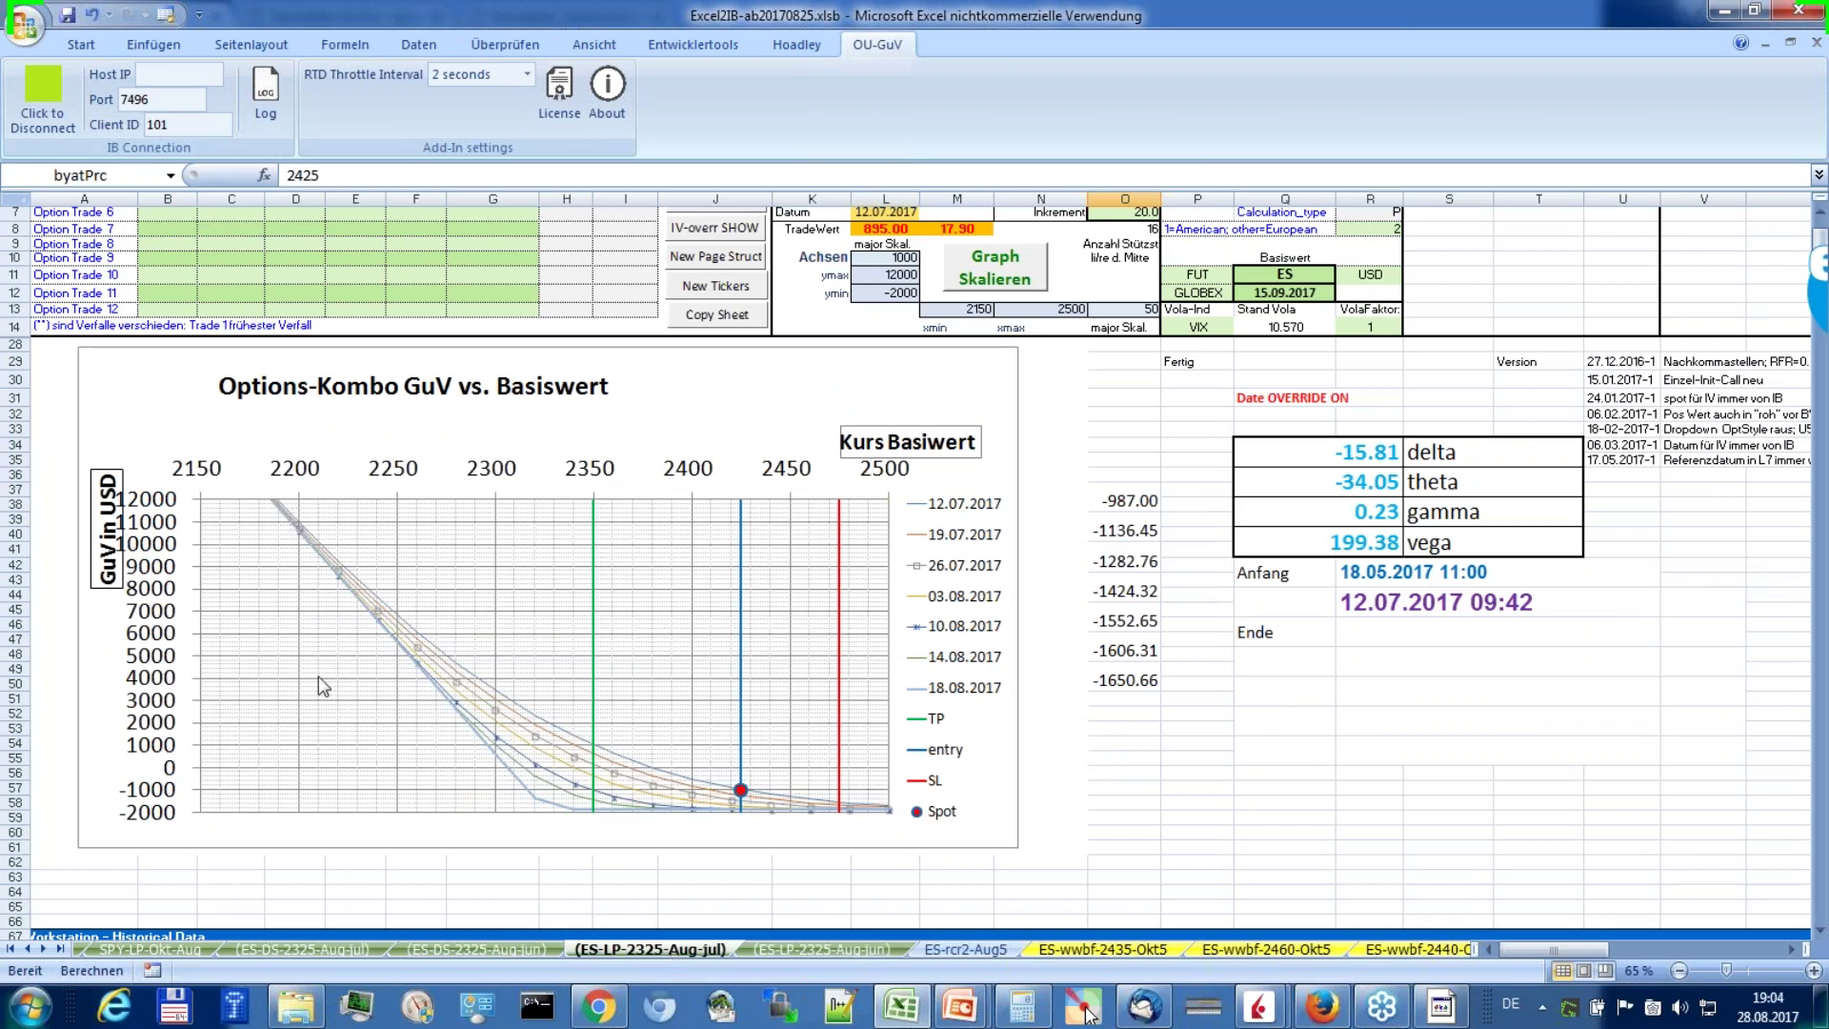
left_click(467, 949)
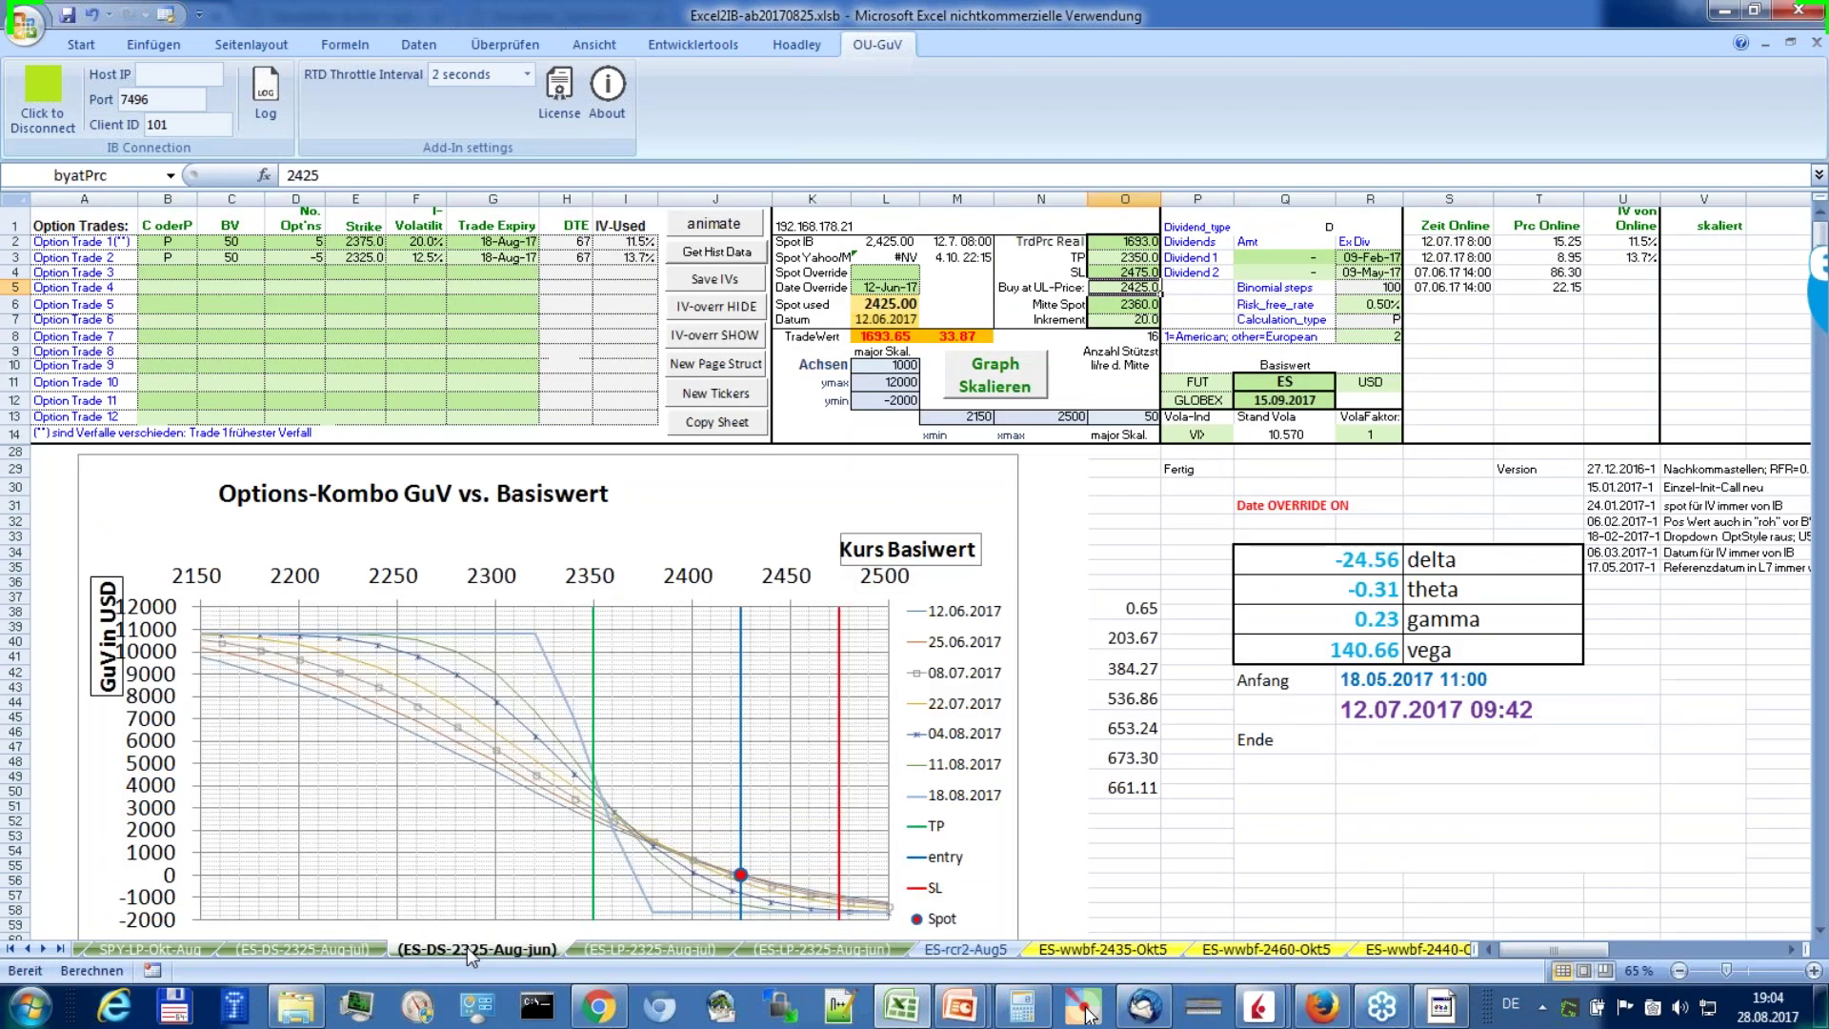
left_click(312, 949)
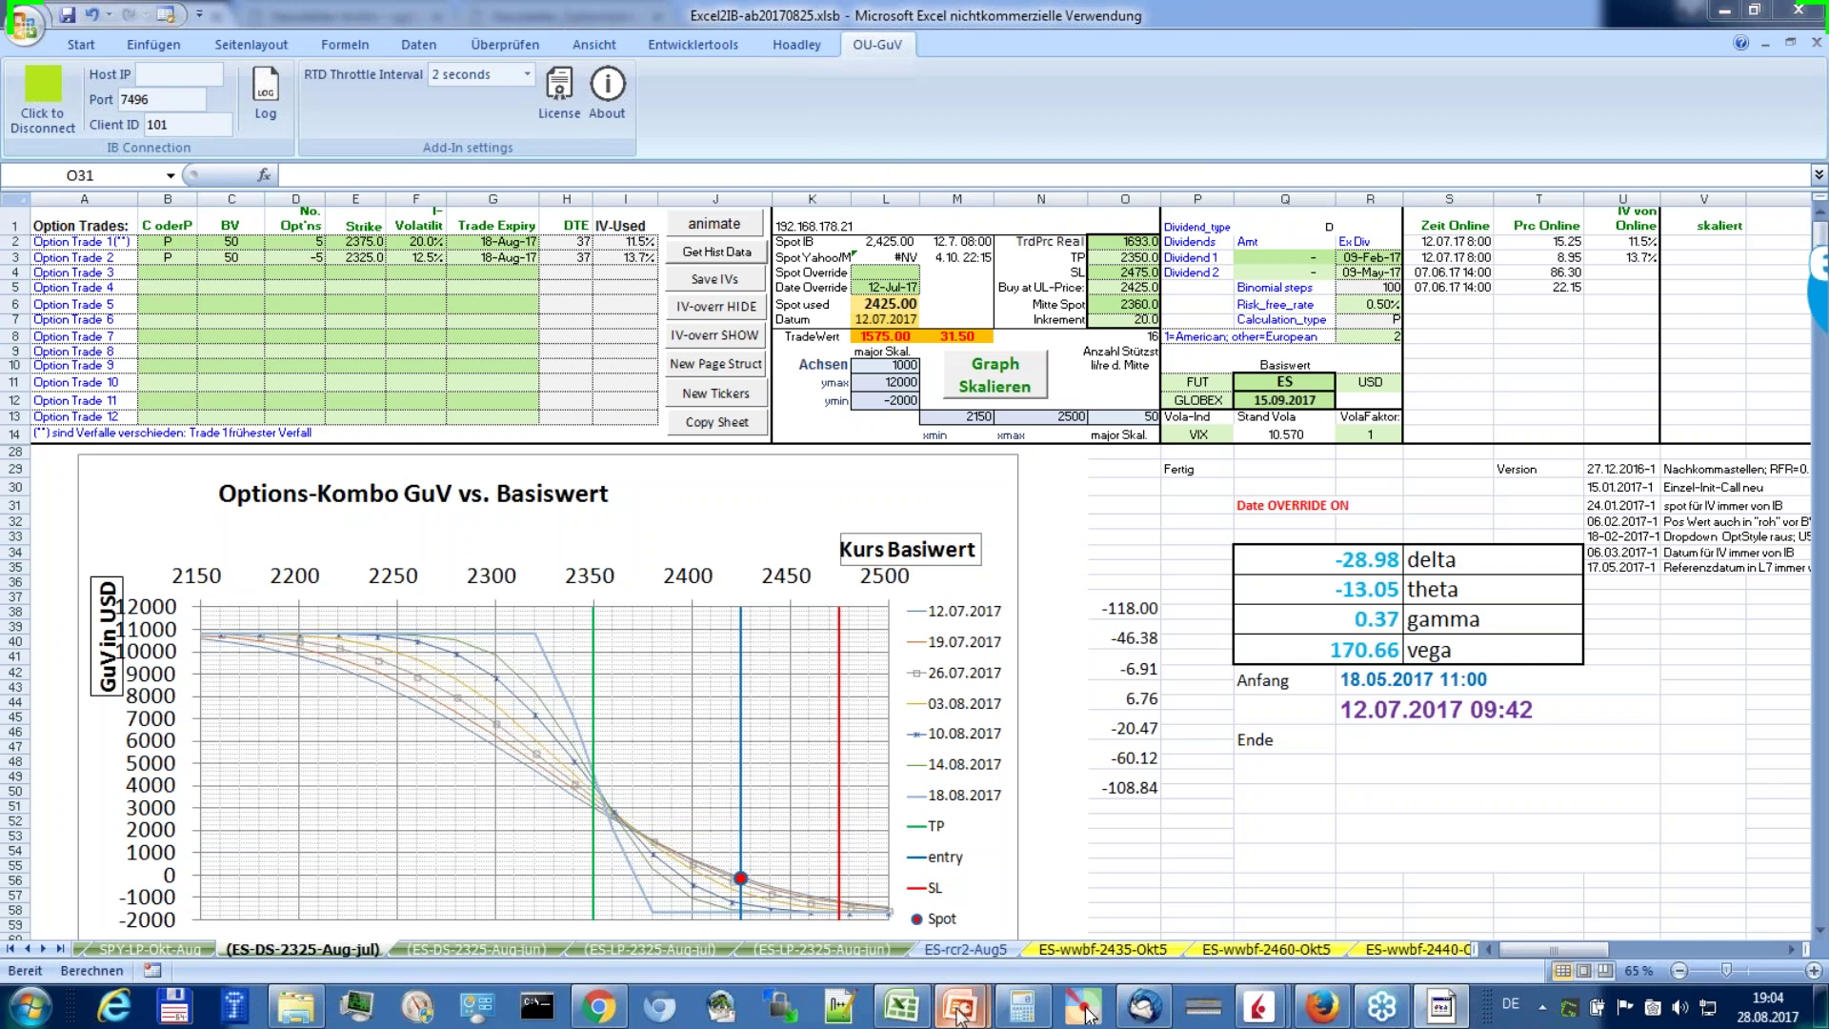
Step: Show the PowerPoint slide on index debit spreads, then switch to the 2charts_Skews layout in IB Trader Workstation
mouse_move(958, 1015)
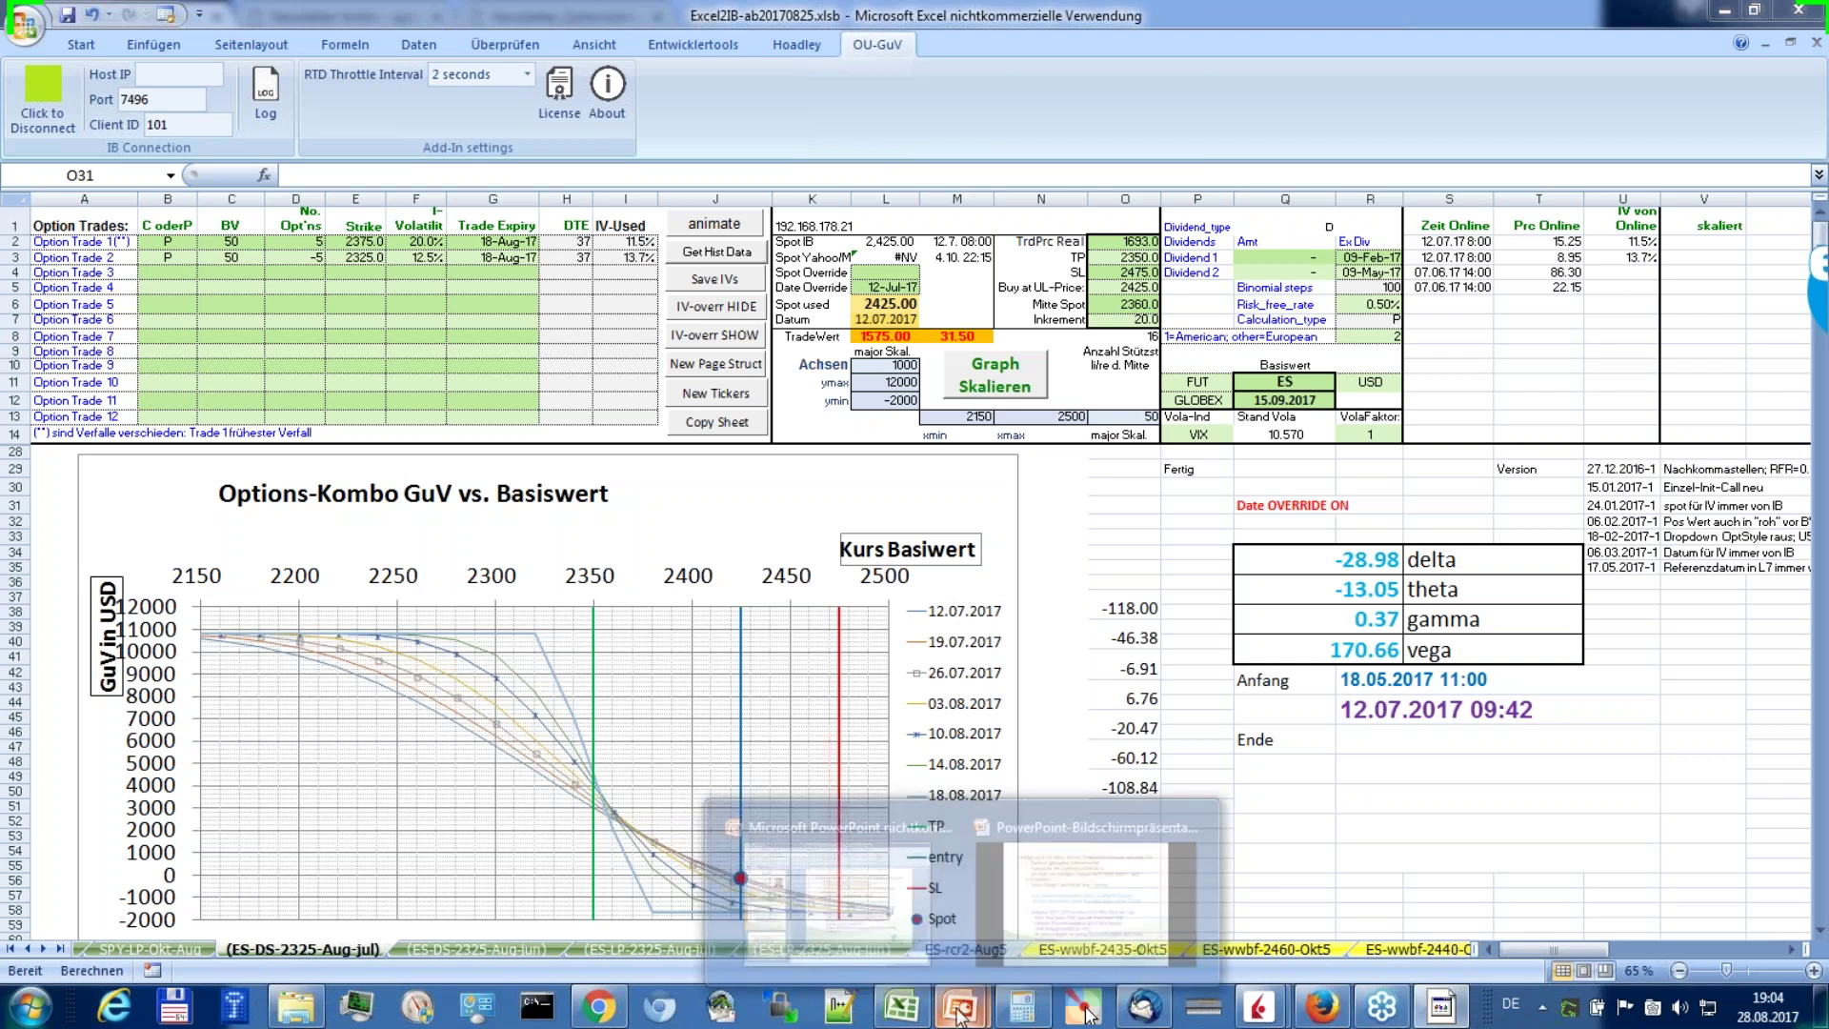
left_click(1039, 930)
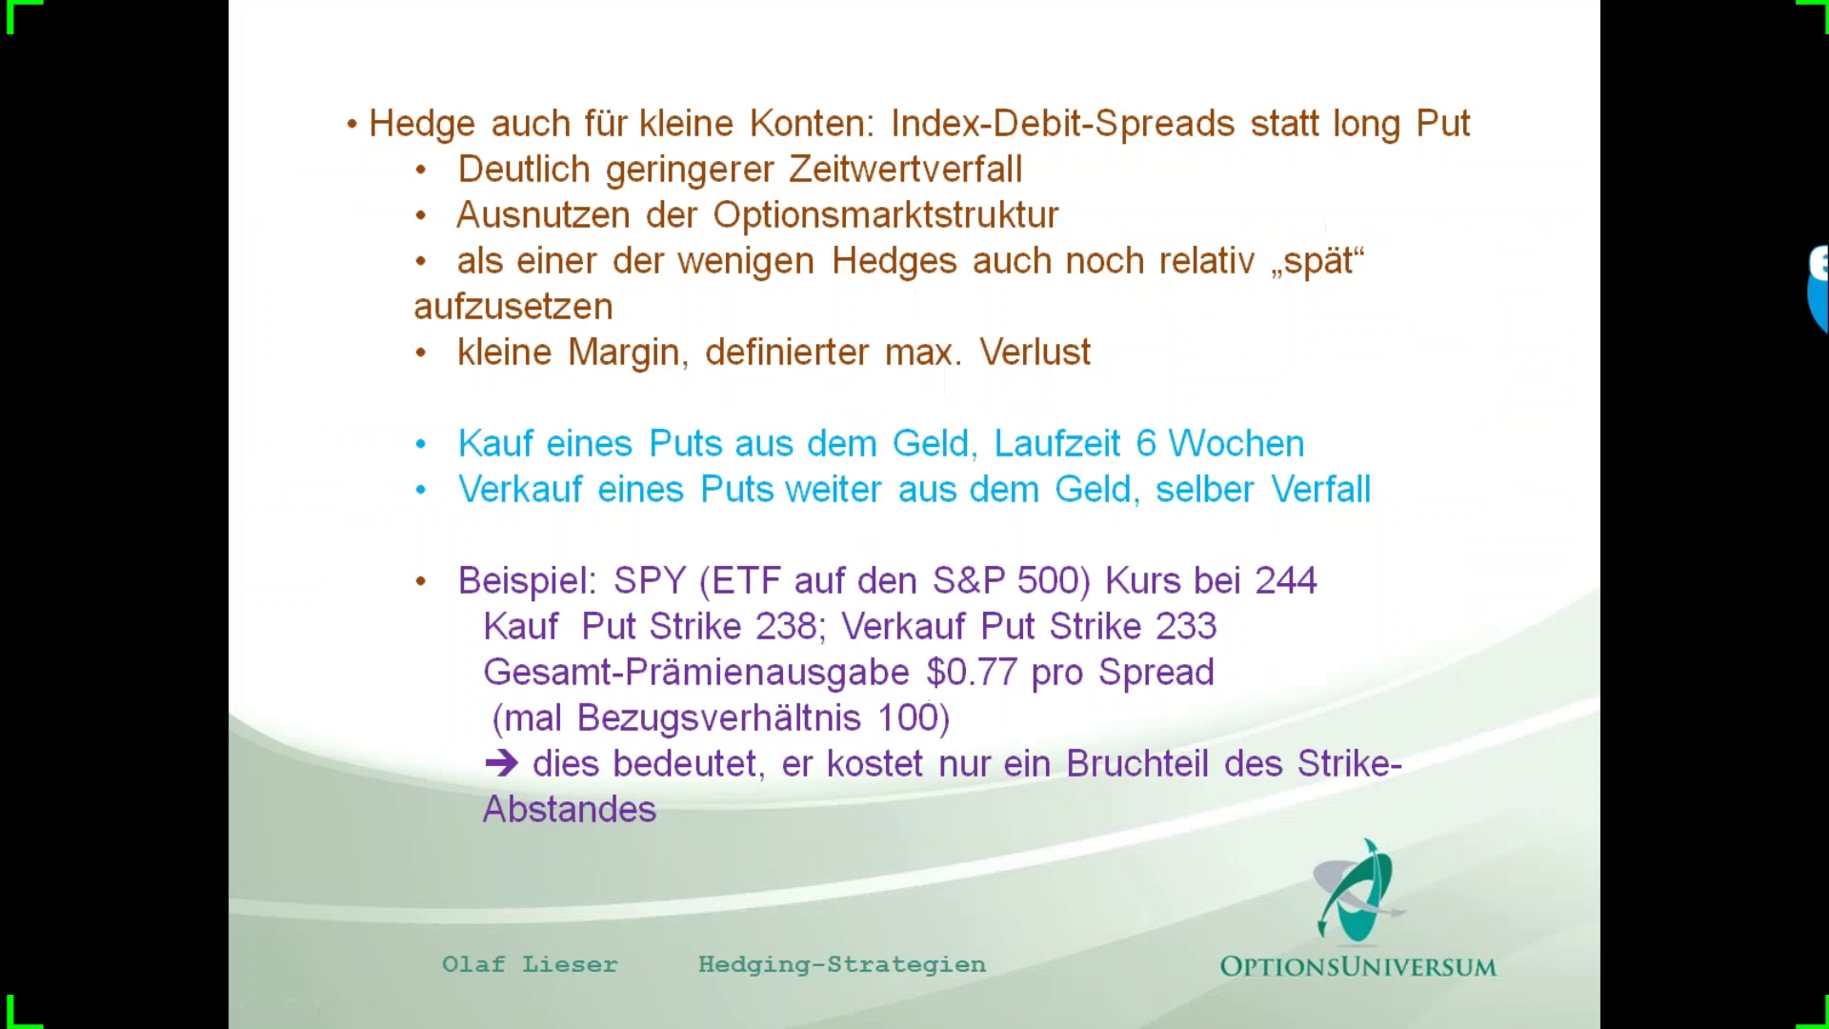
mouse_move(1086, 1014)
key("super")
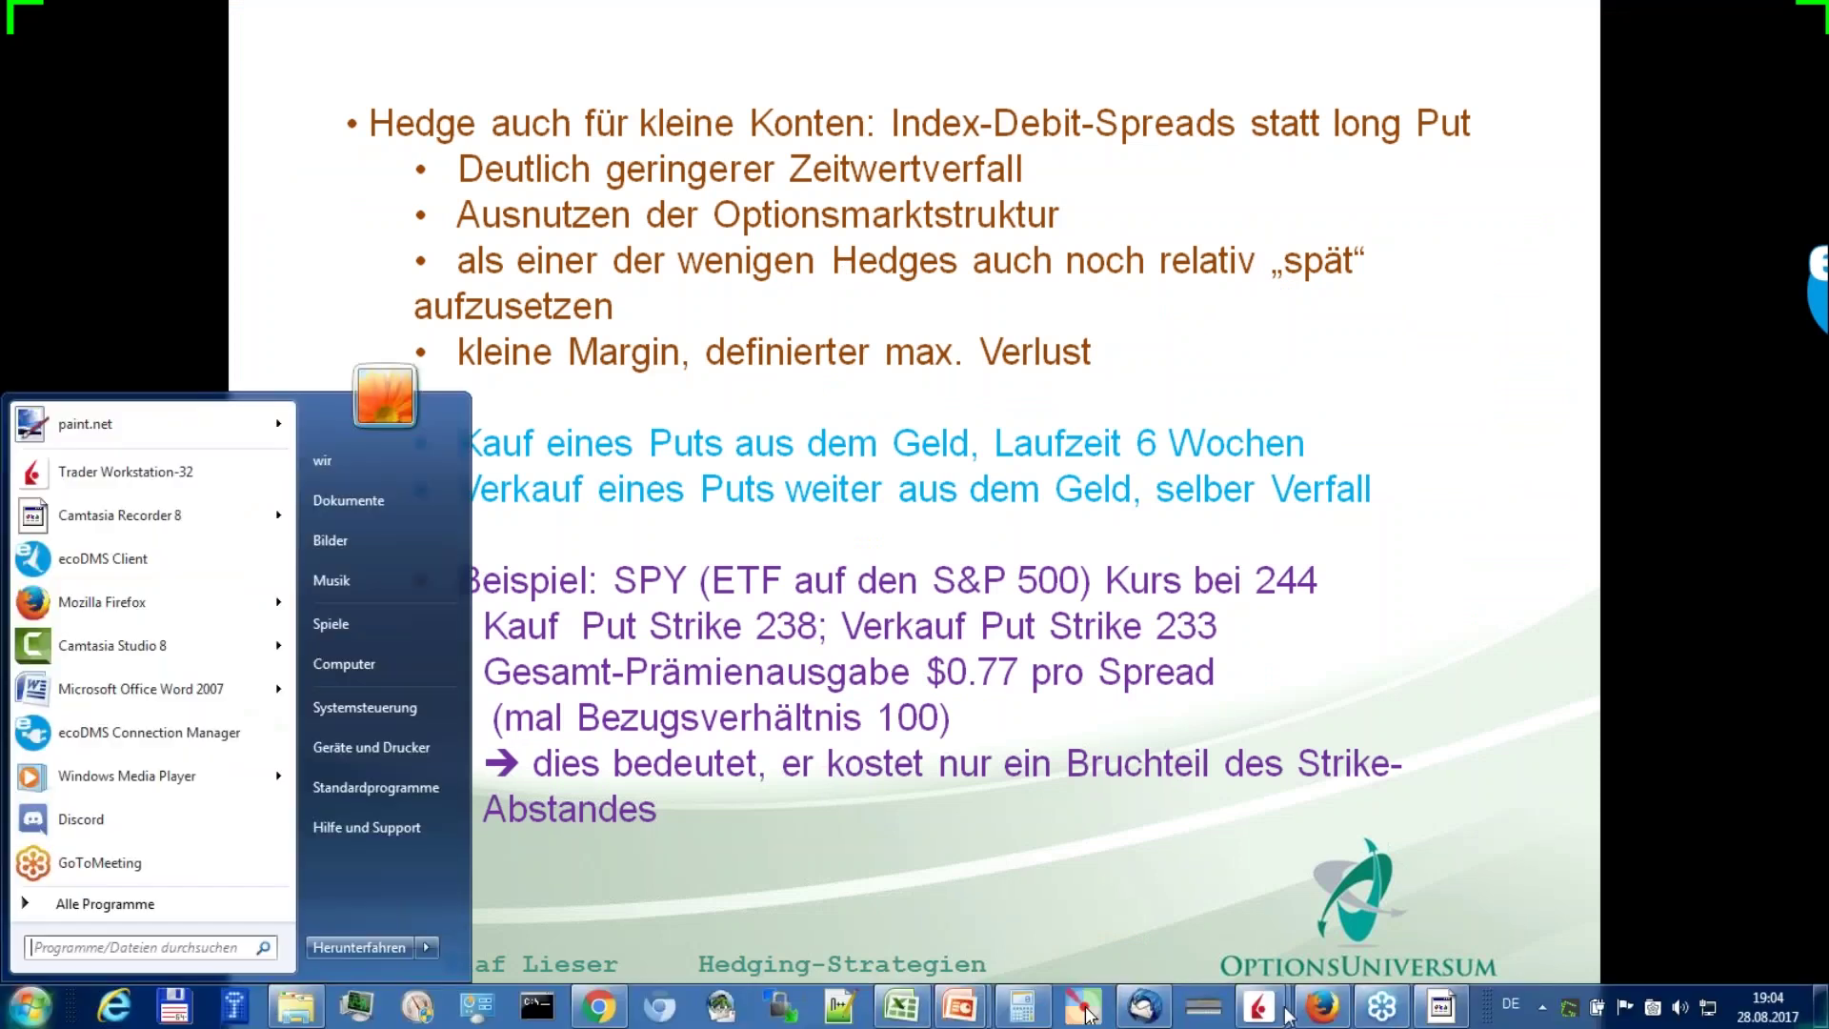
left_click(1260, 1015)
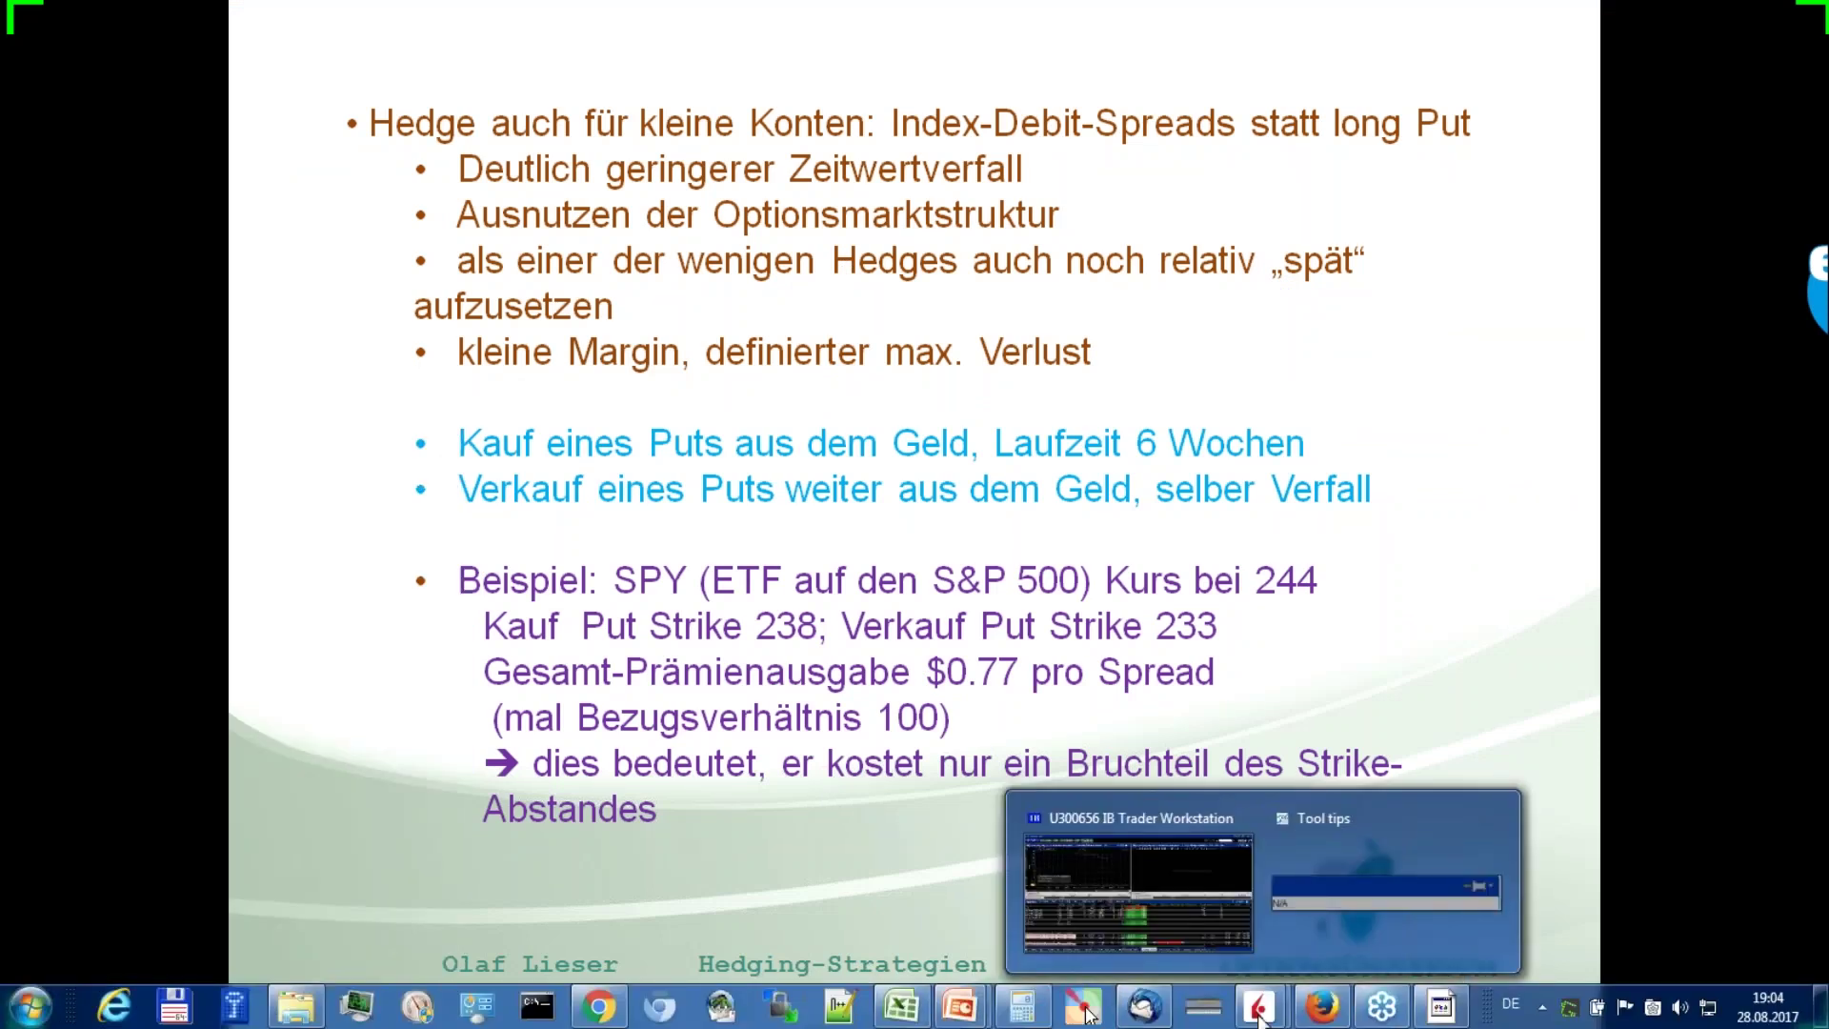
left_click(1124, 911)
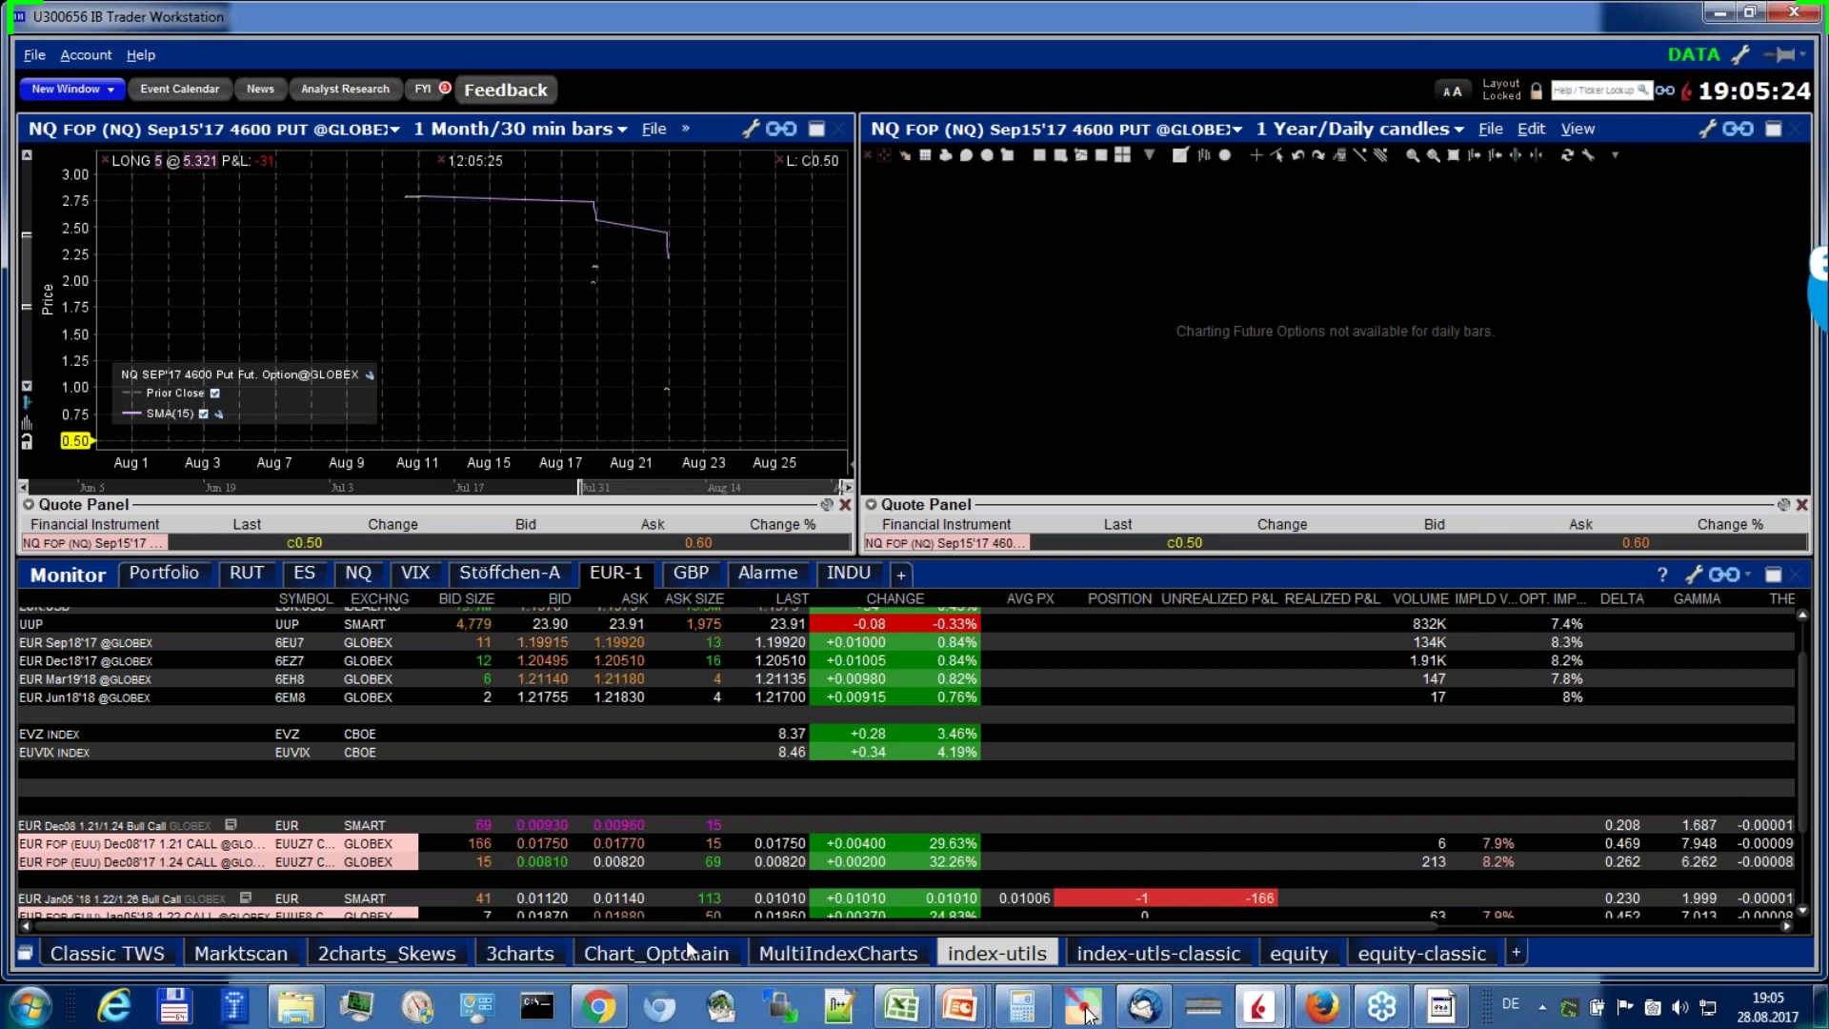
left_click(360, 960)
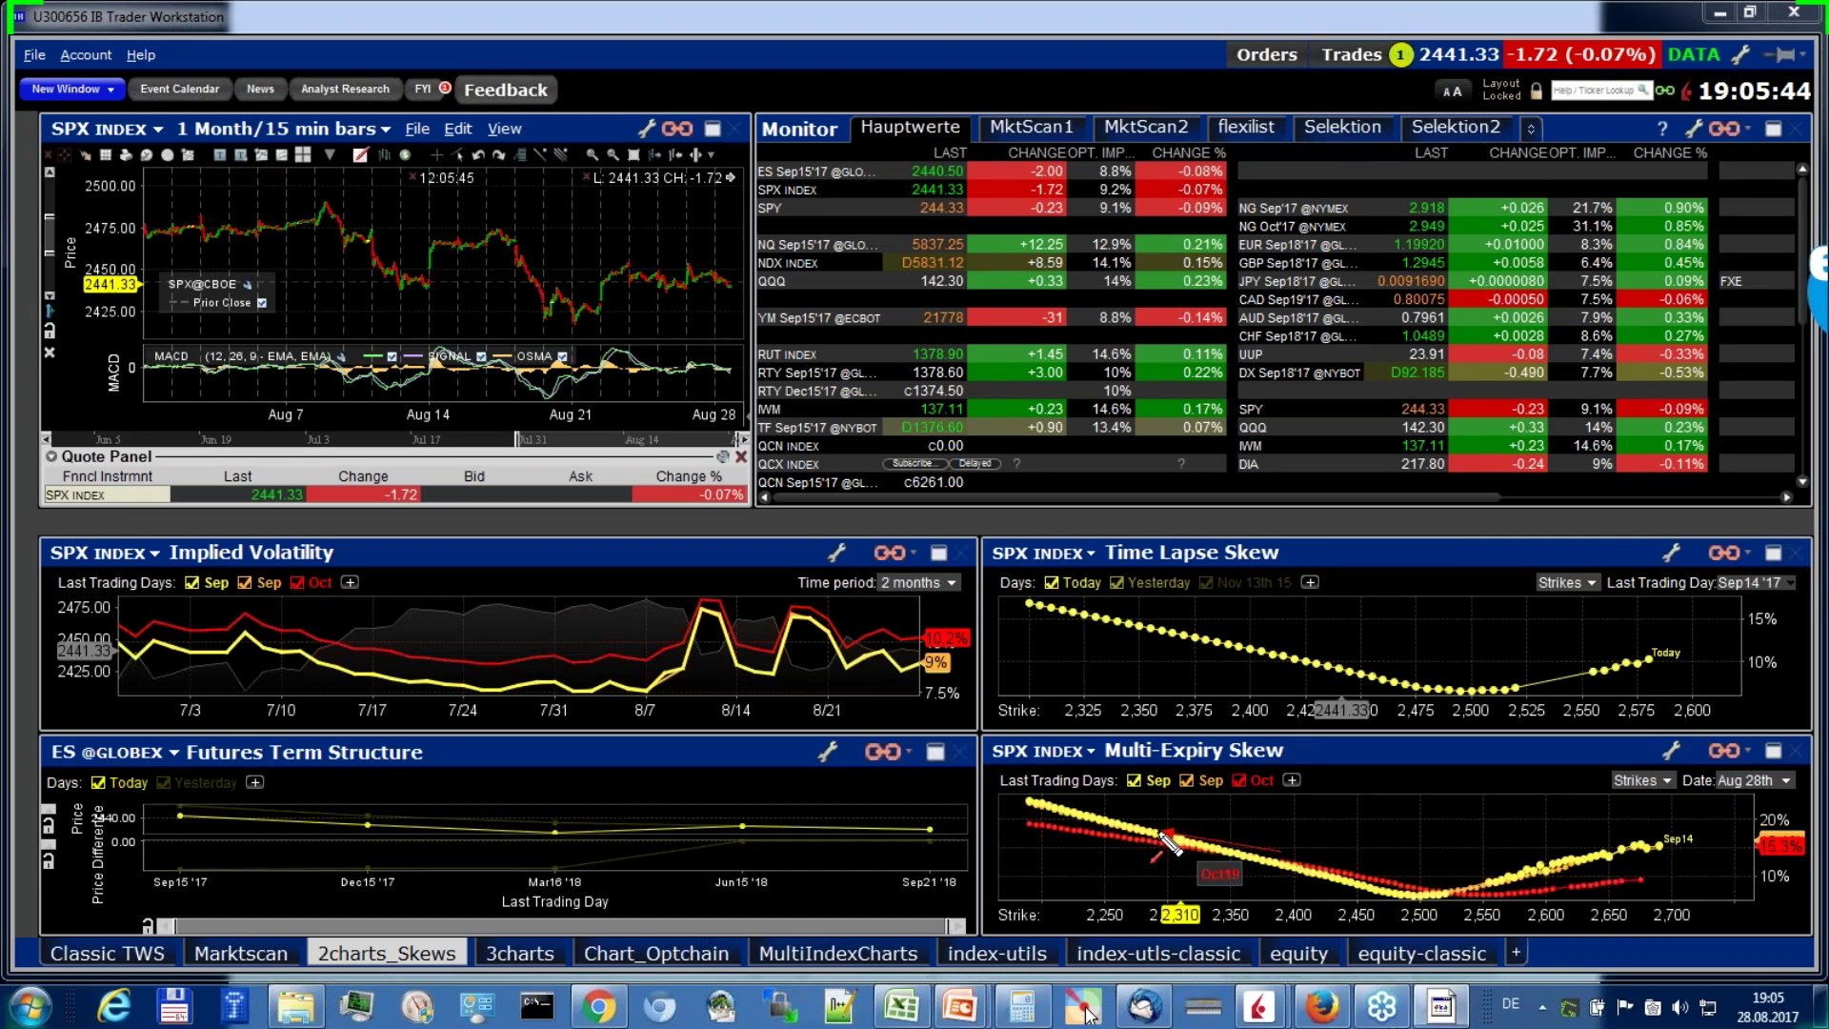
Step: Temporarily mark the falling slope of the SPX Multi-Expiry Skew with a double-headed arrow, then draw a vertical line at the current index price
left_click_drag(1310, 850, 1410, 874)
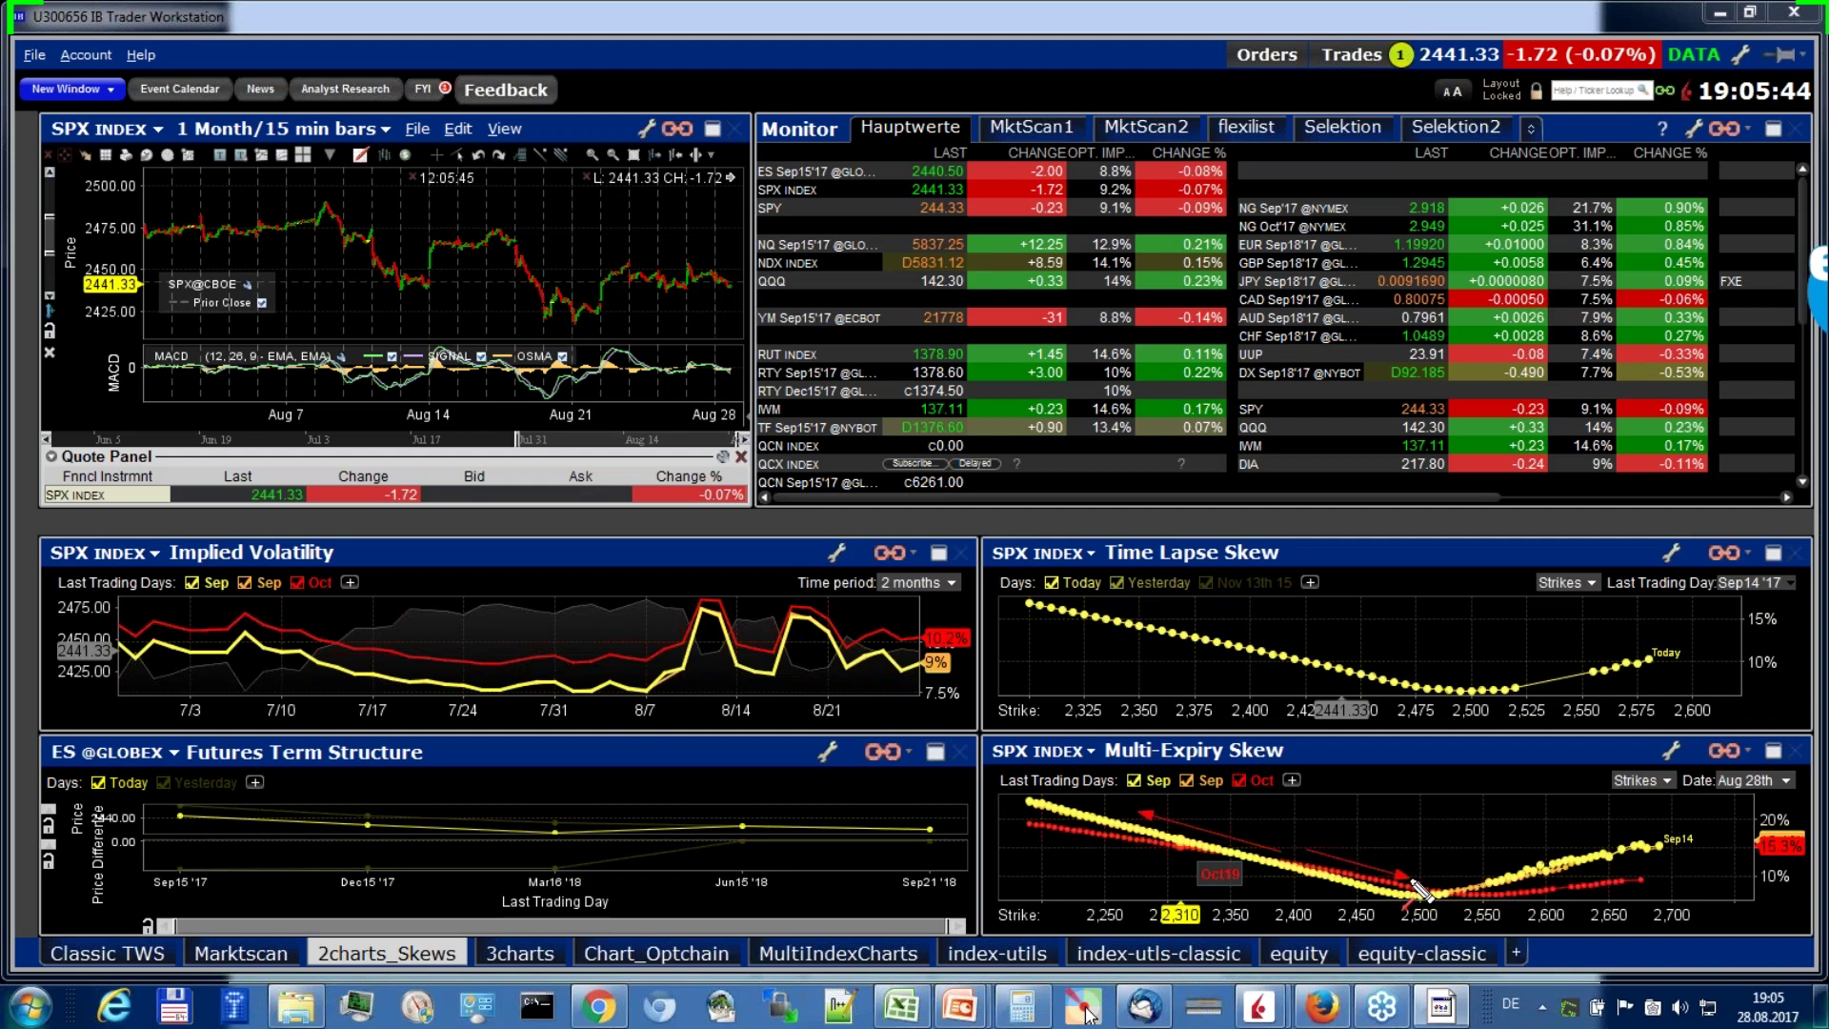
key("Escape")
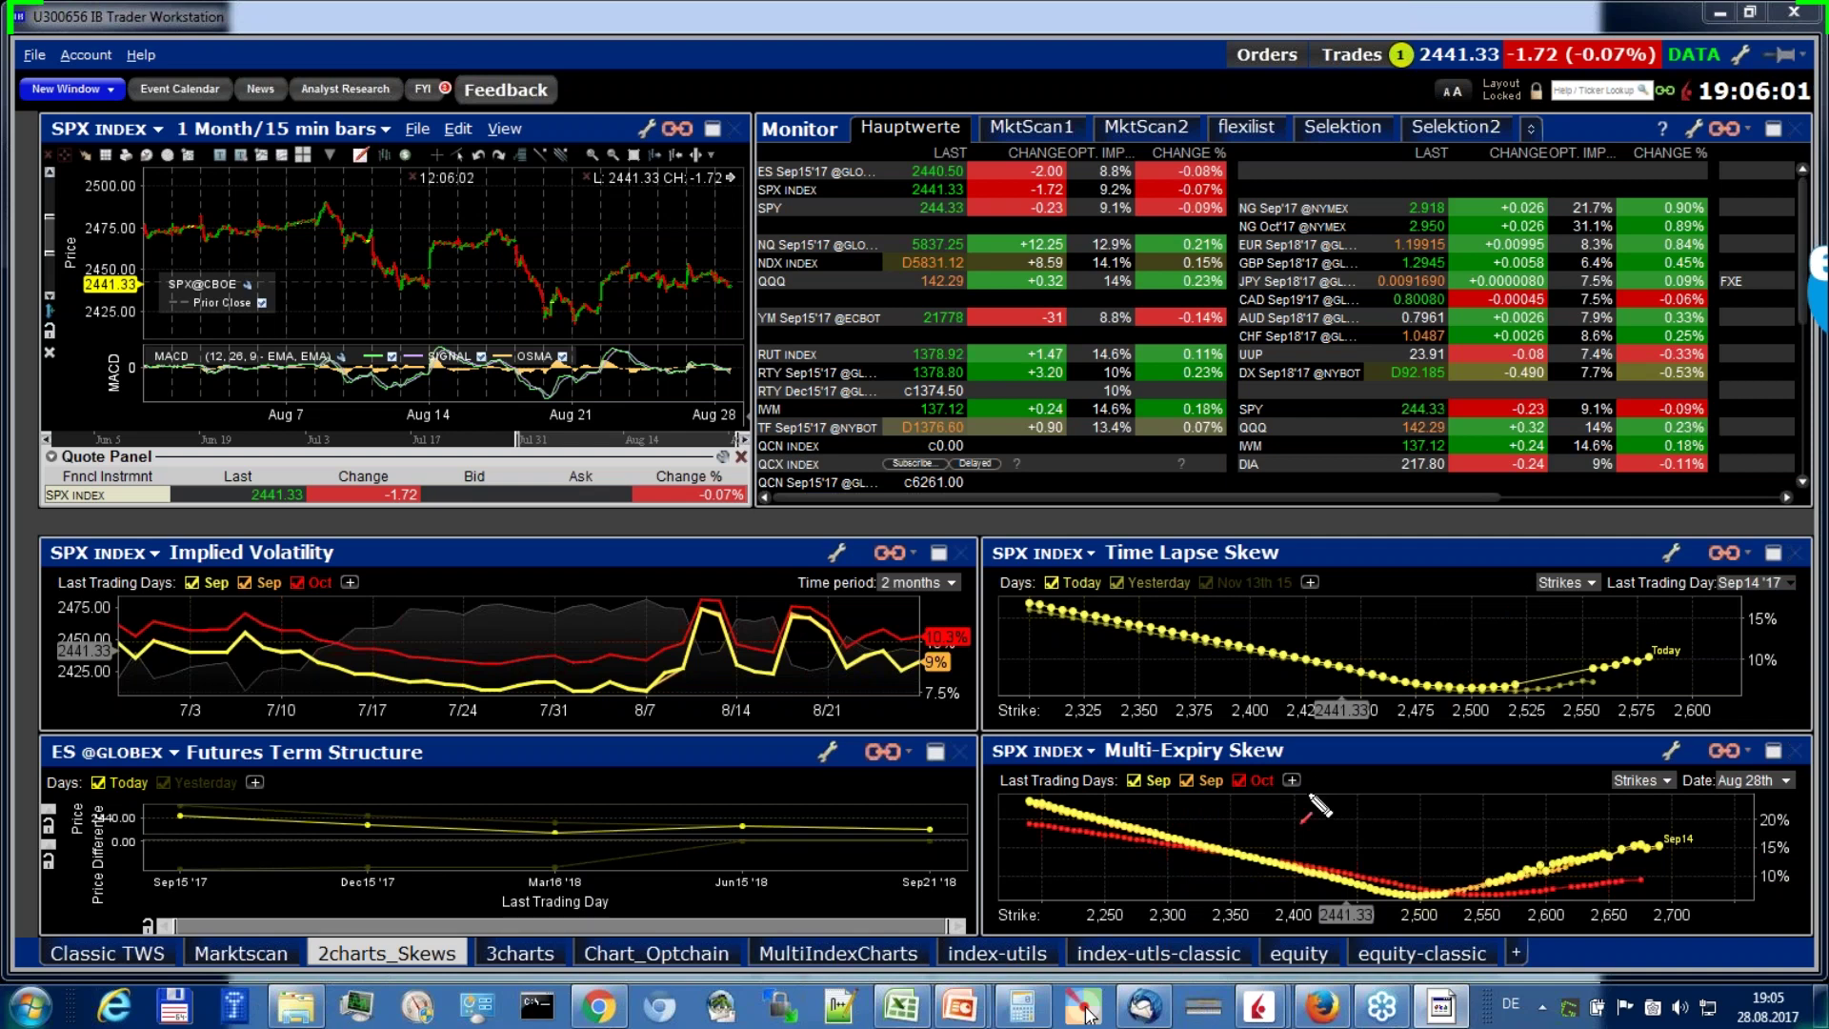
left_click_drag(1348, 796, 1345, 912)
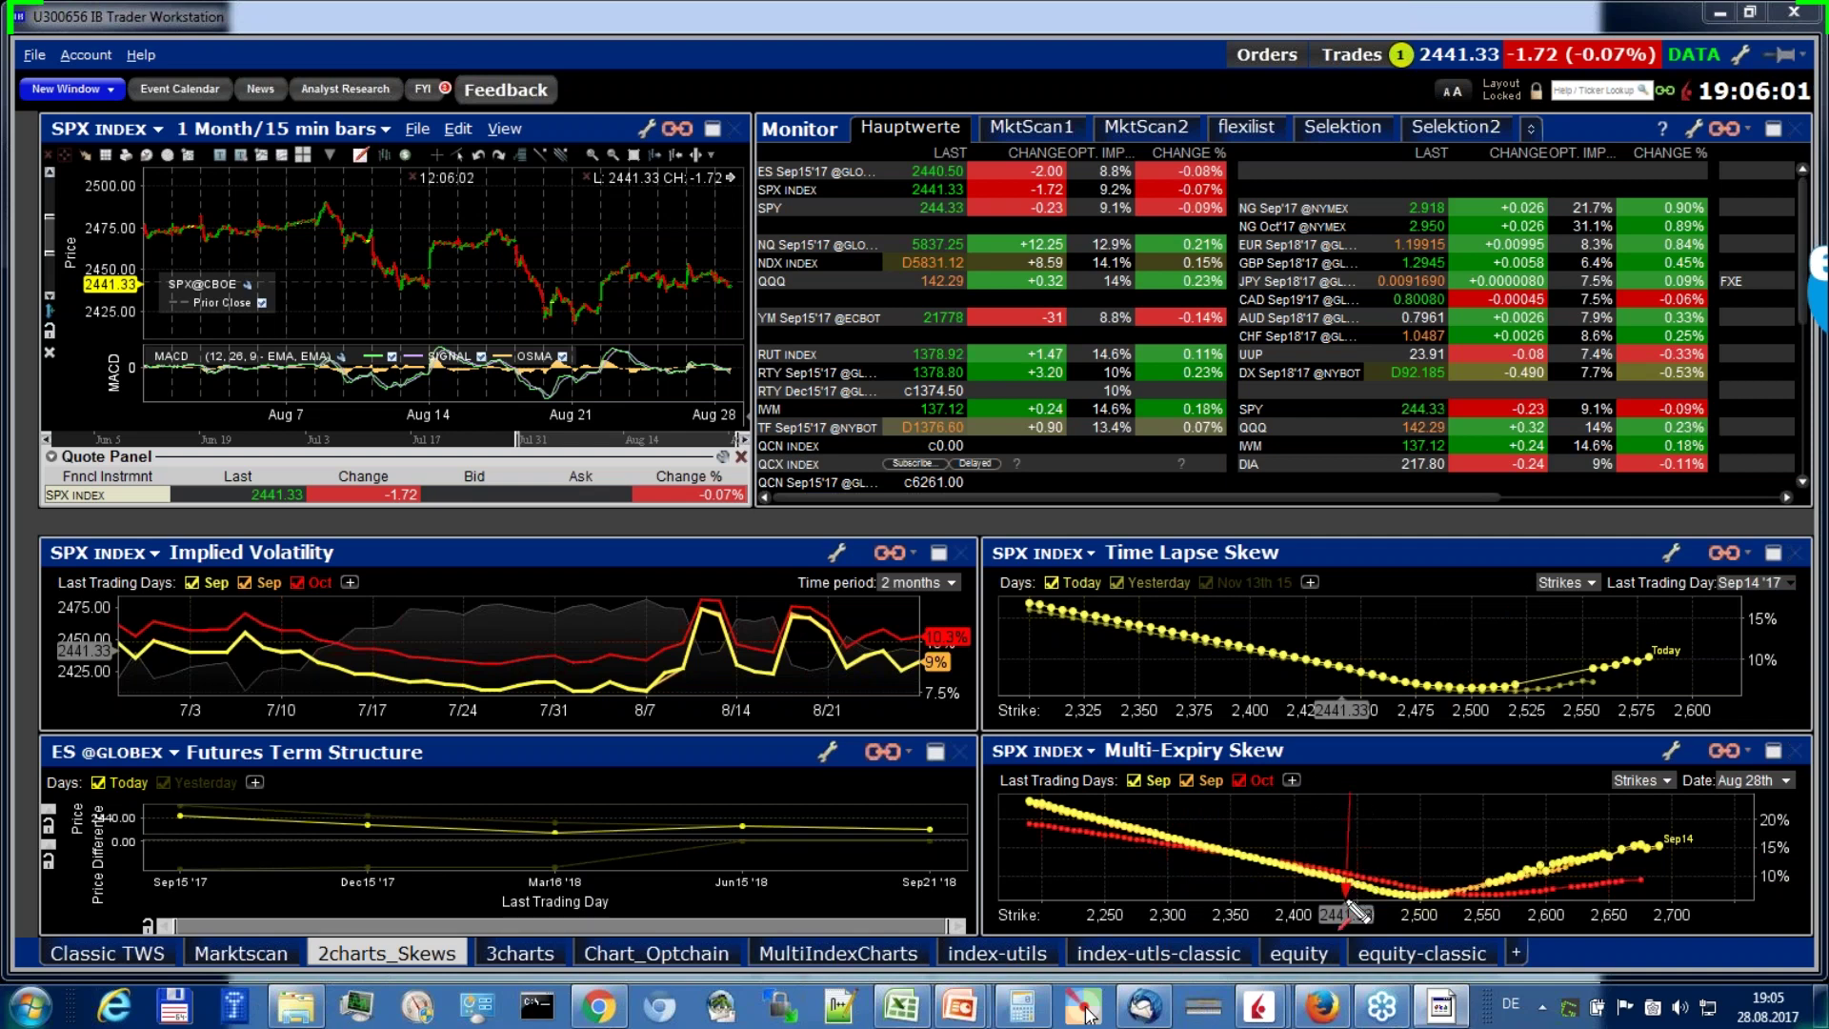